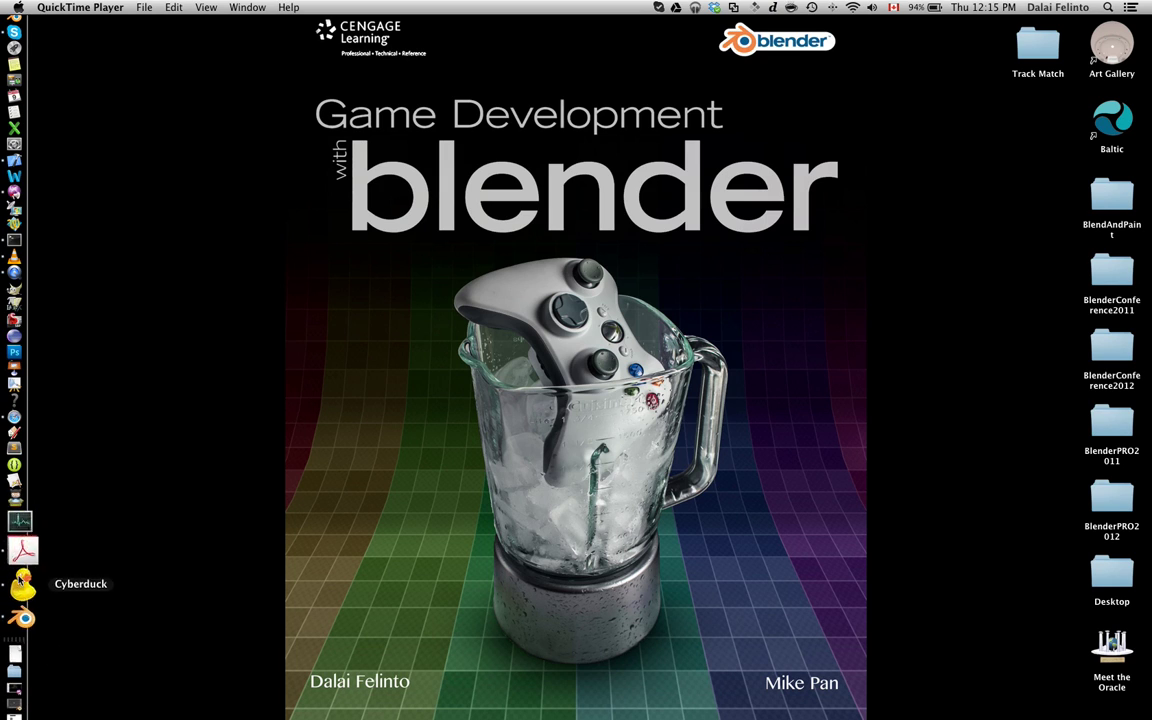
Switch to Safari and review the multiview branch README on GitHub, from its address and Multi View introduction to its testing rules and known bugs.
click(23, 452)
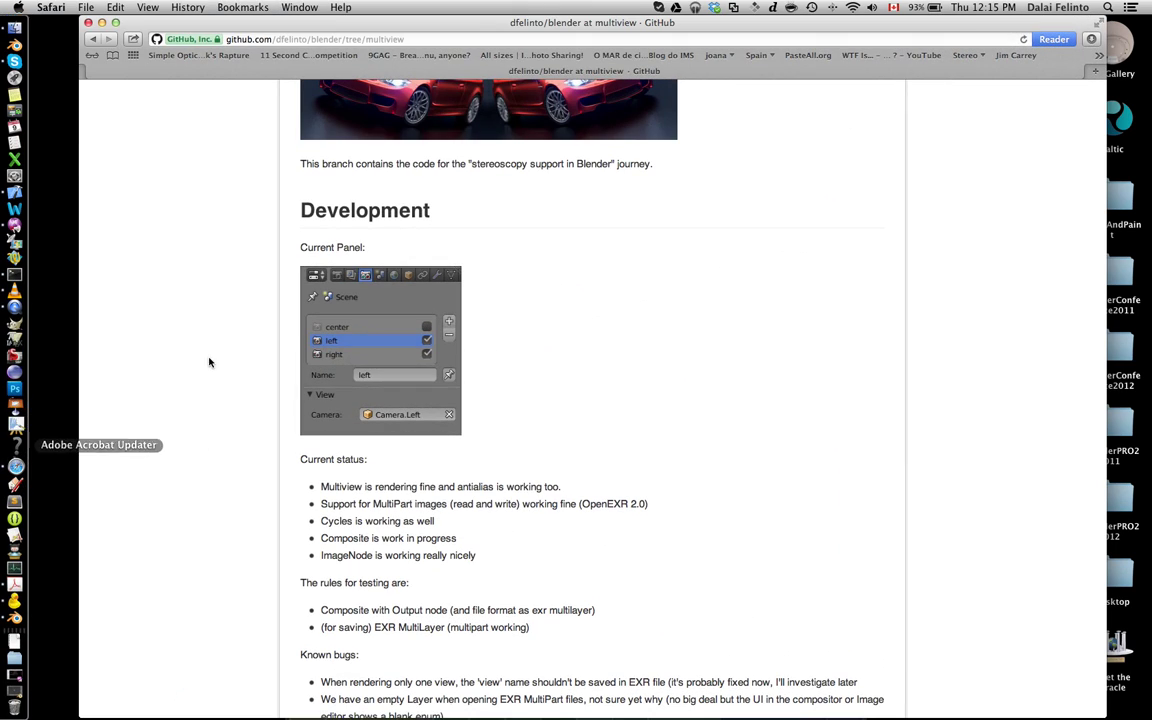
scroll(212, 375, up, 5)
scroll(213, 388, up, 5)
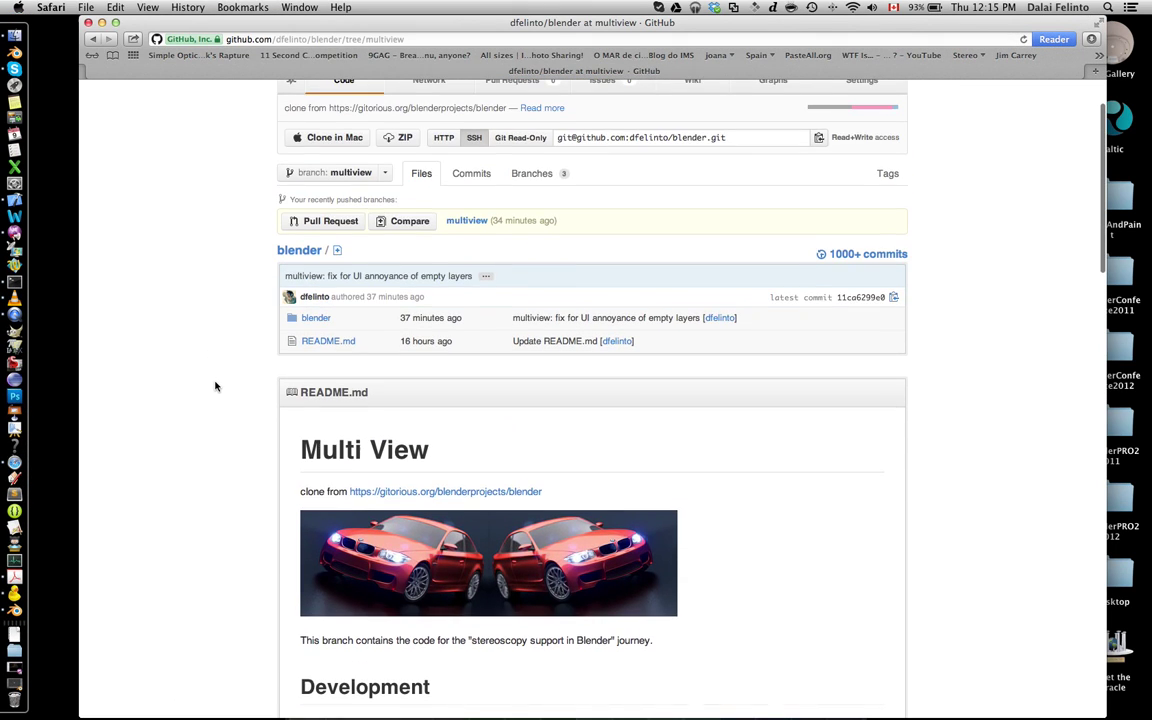
scroll(215, 386, down, 2)
scroll(215, 386, down, 1)
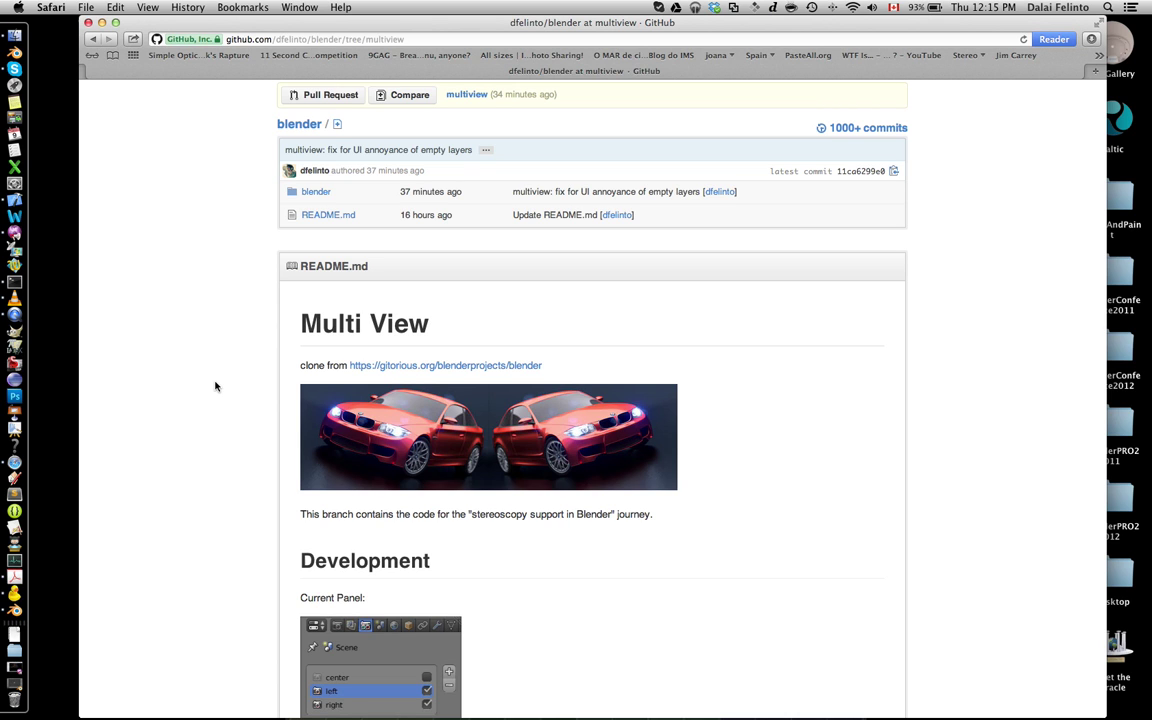
scroll(215, 386, down, 2)
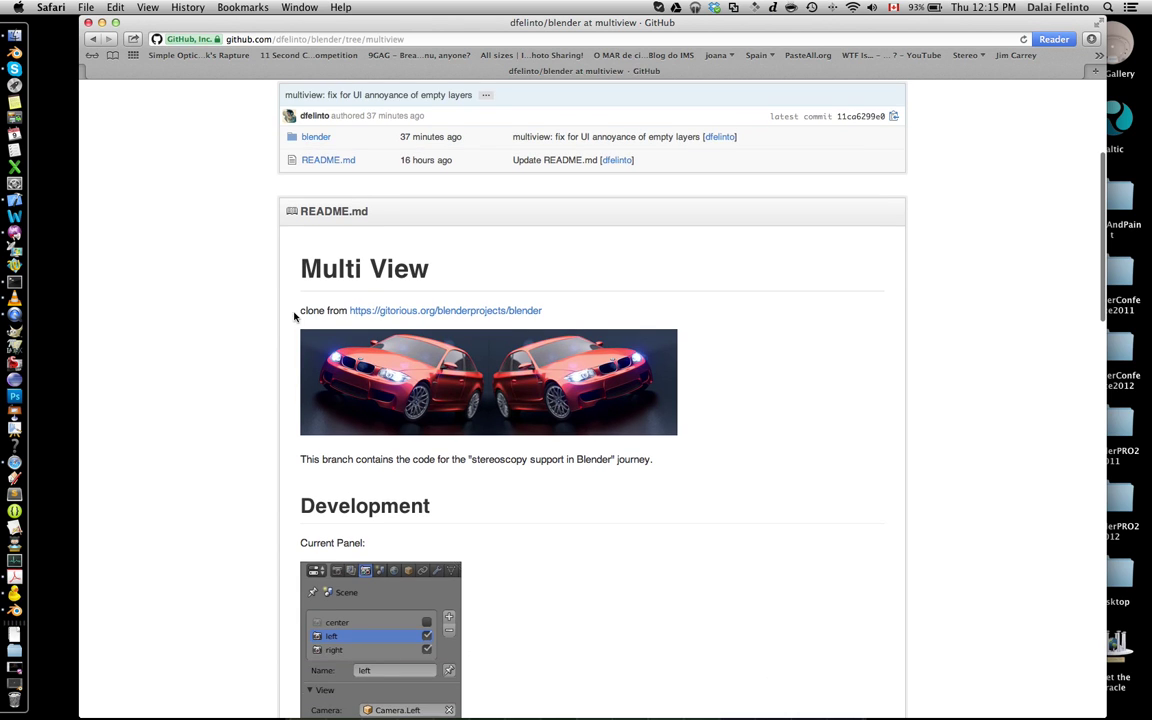
scroll(302, 328, up, 2)
click(388, 39)
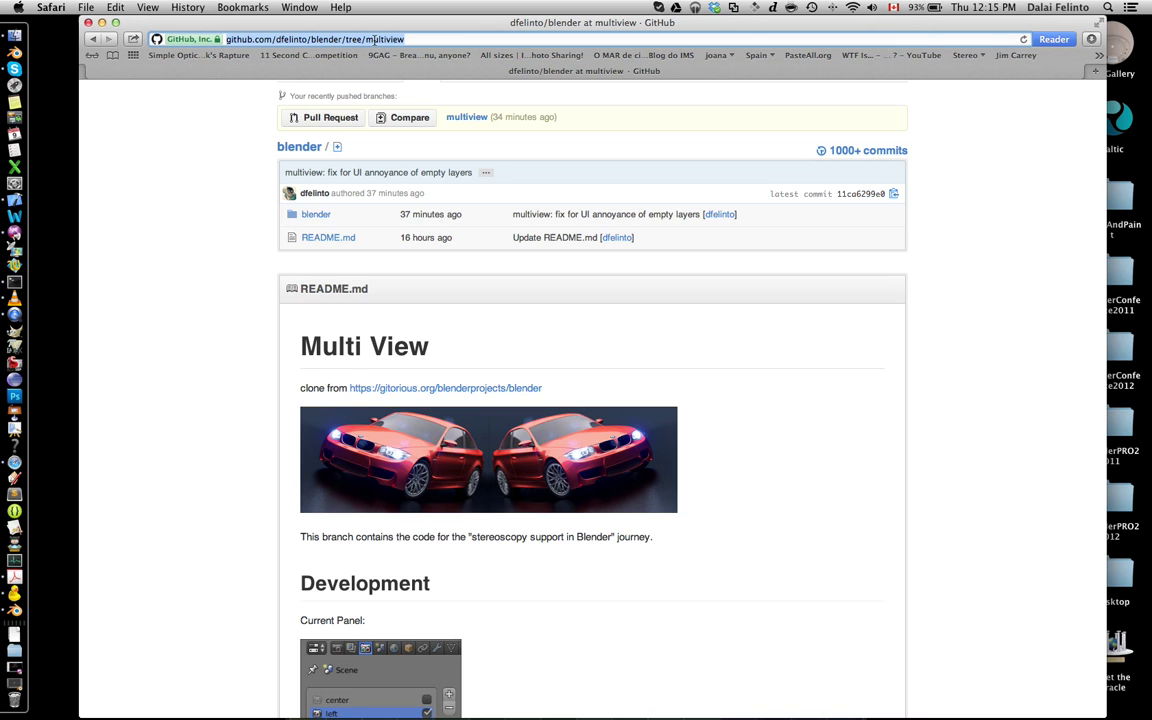
scroll(386, 126, up, 5)
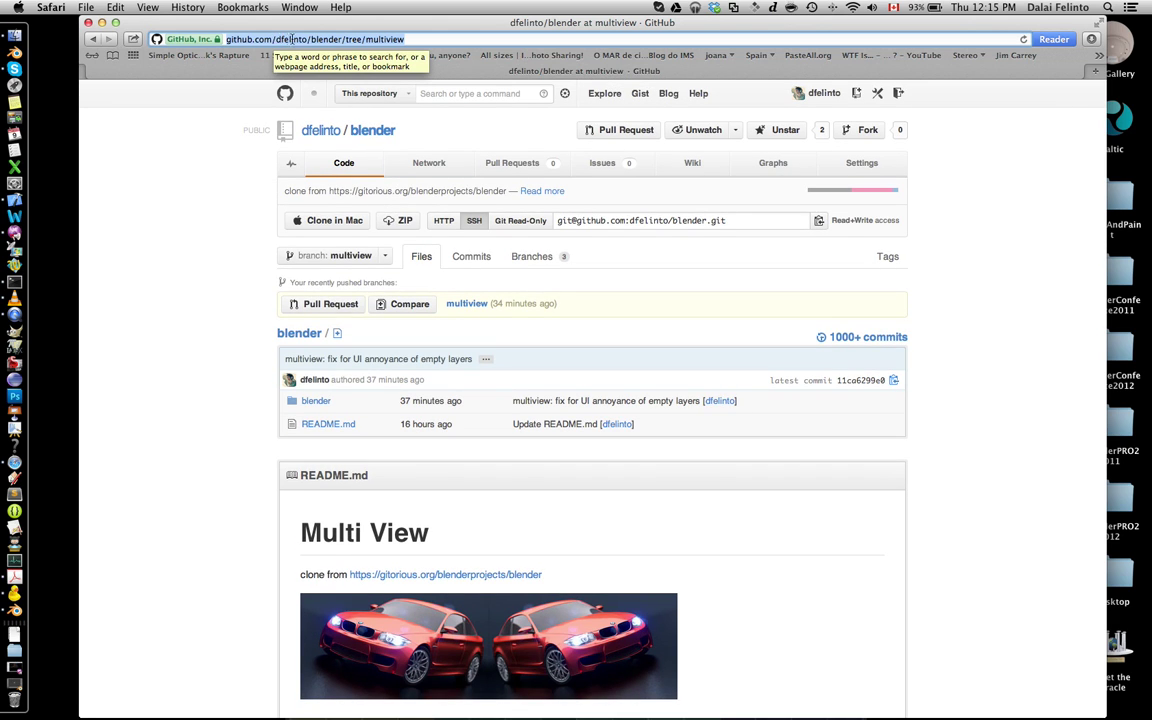
scroll(394, 341, down, 5)
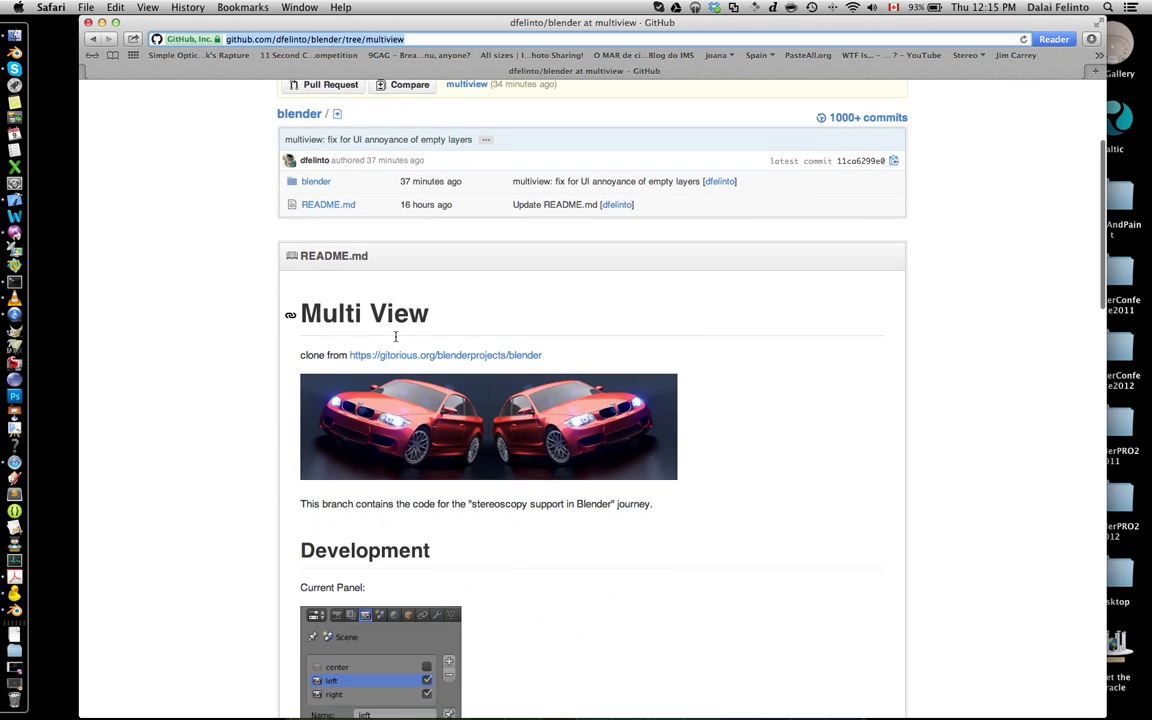
scroll(395, 341, down, 5)
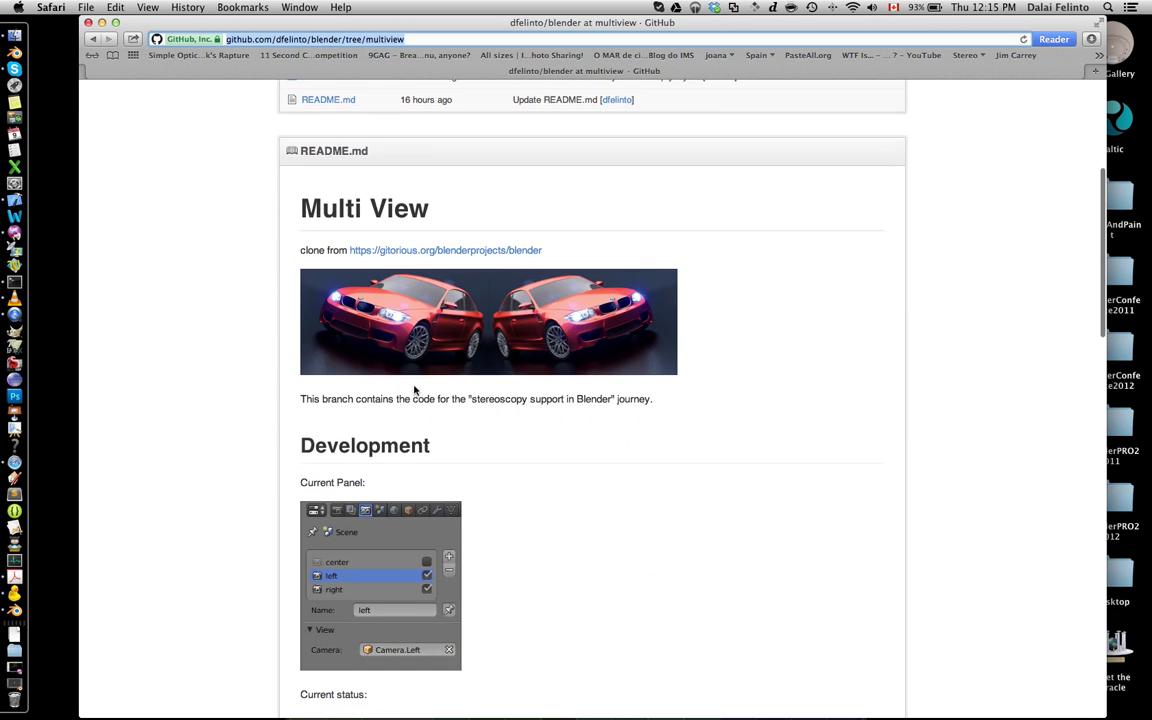
scroll(566, 304, down, 10)
scroll(553, 404, up, 10)
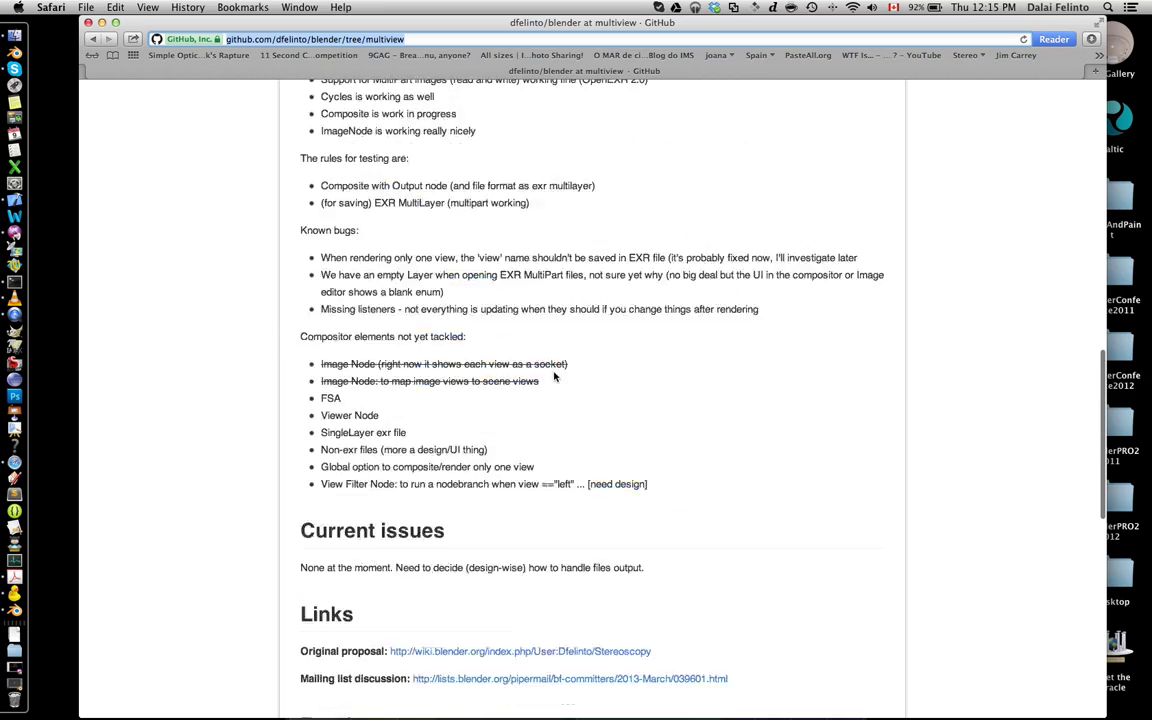
click(115, 22)
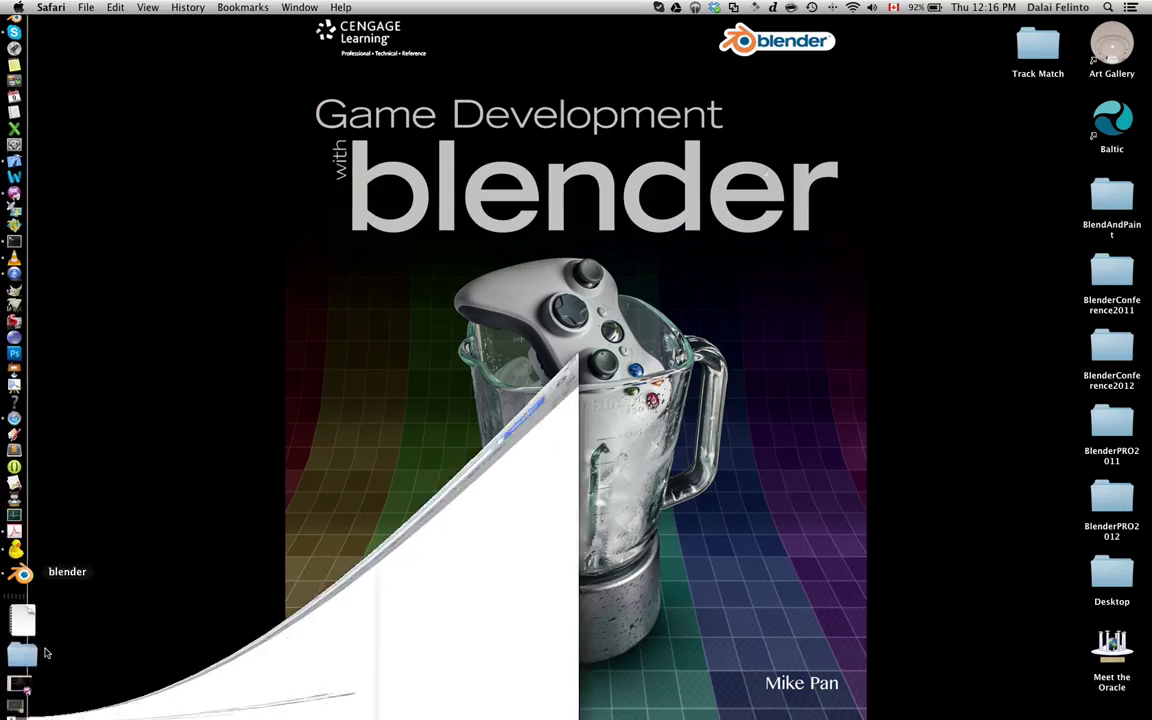
Switch to Blender, display the scene's render view settings and widen the properties area.
click(22, 597)
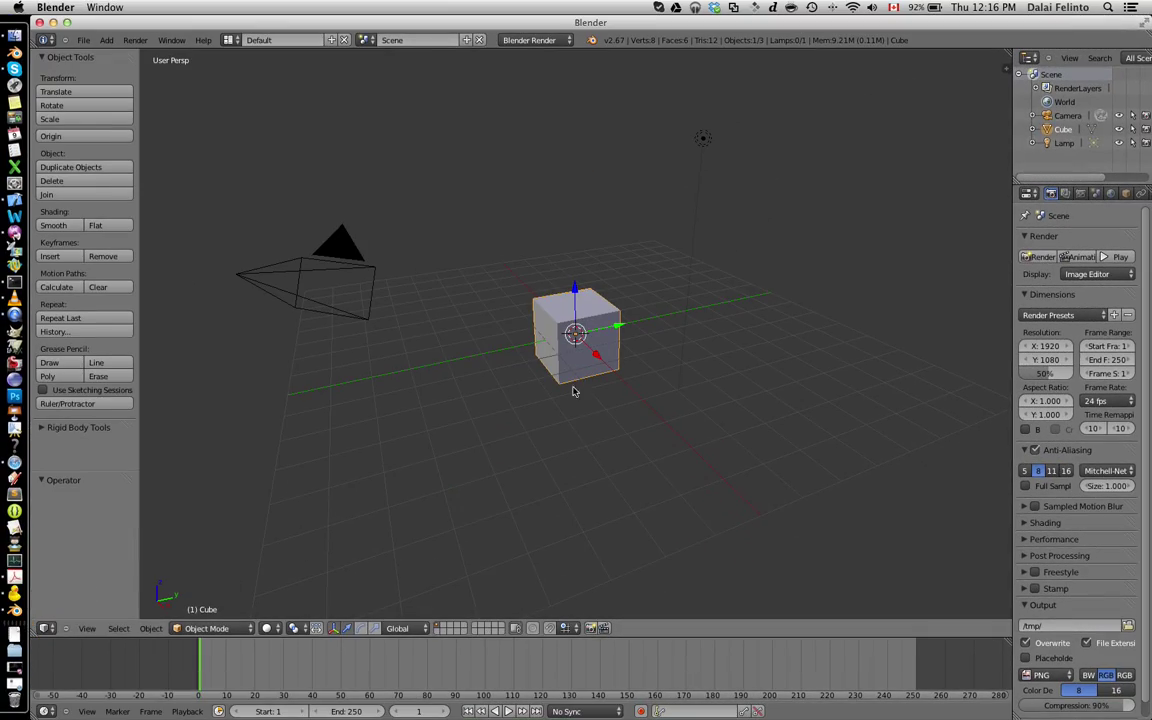
middle_drag(516, 265, 614, 259)
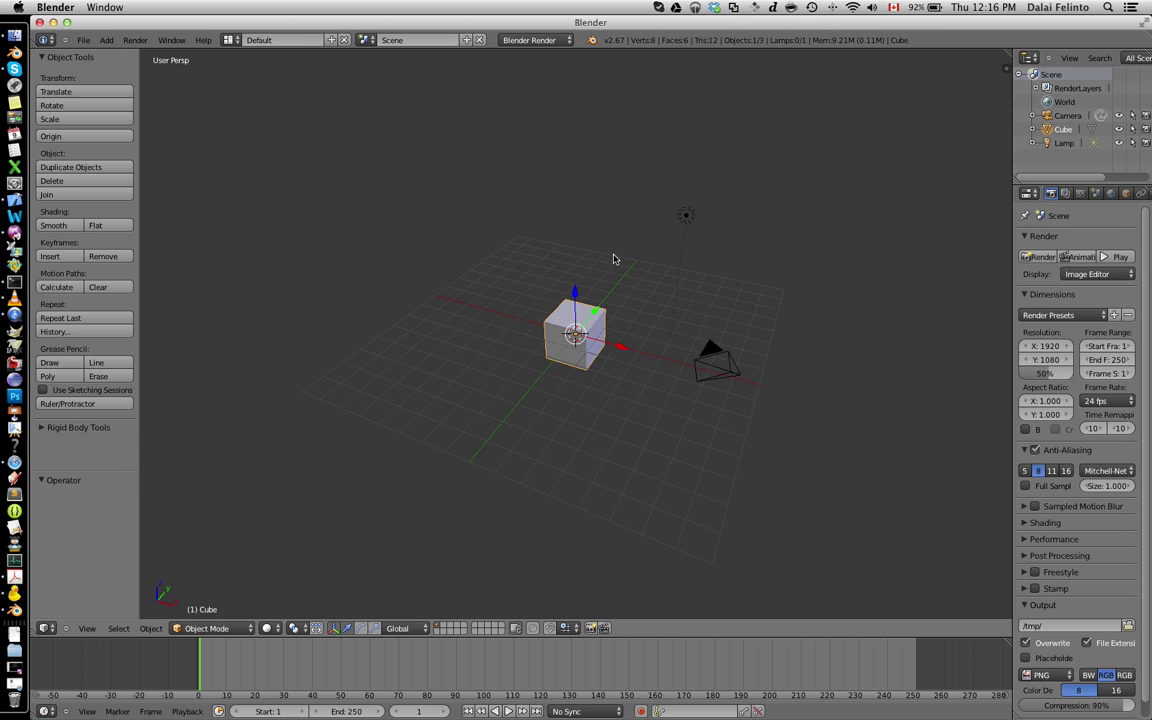
click(1079, 193)
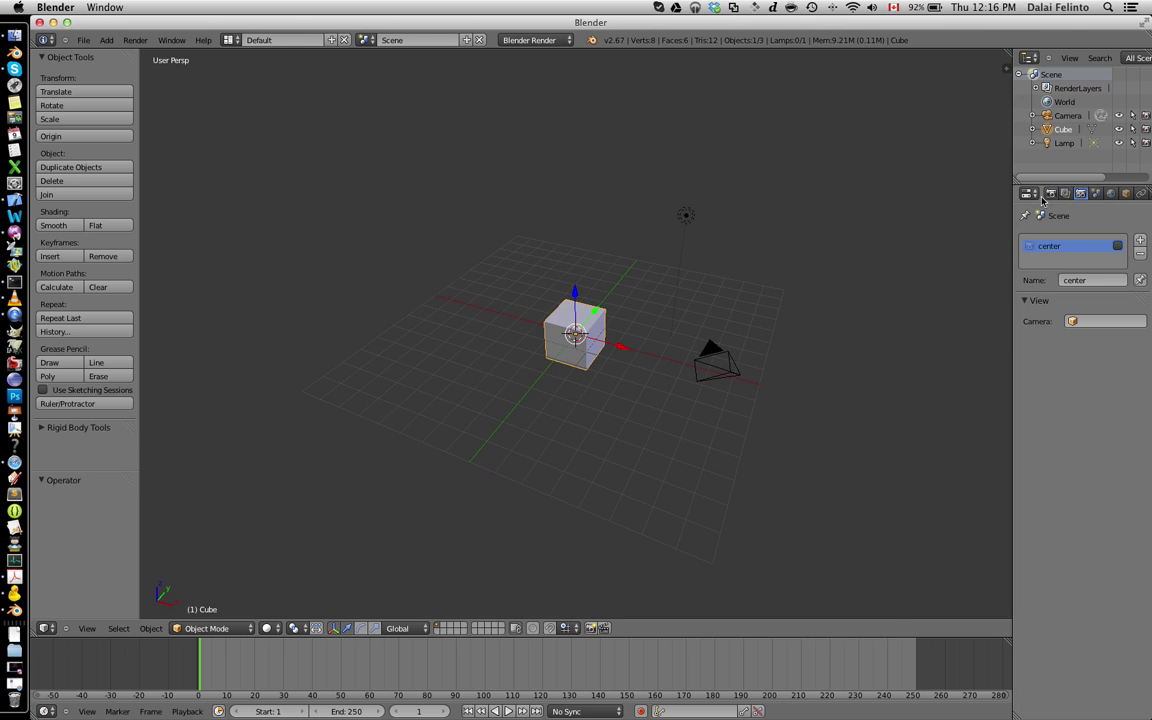
drag(1012, 202, 936, 214)
Set the interface DPI to 144 in the user preferences and widen the properties area further.
key(ctrl+alt+u)
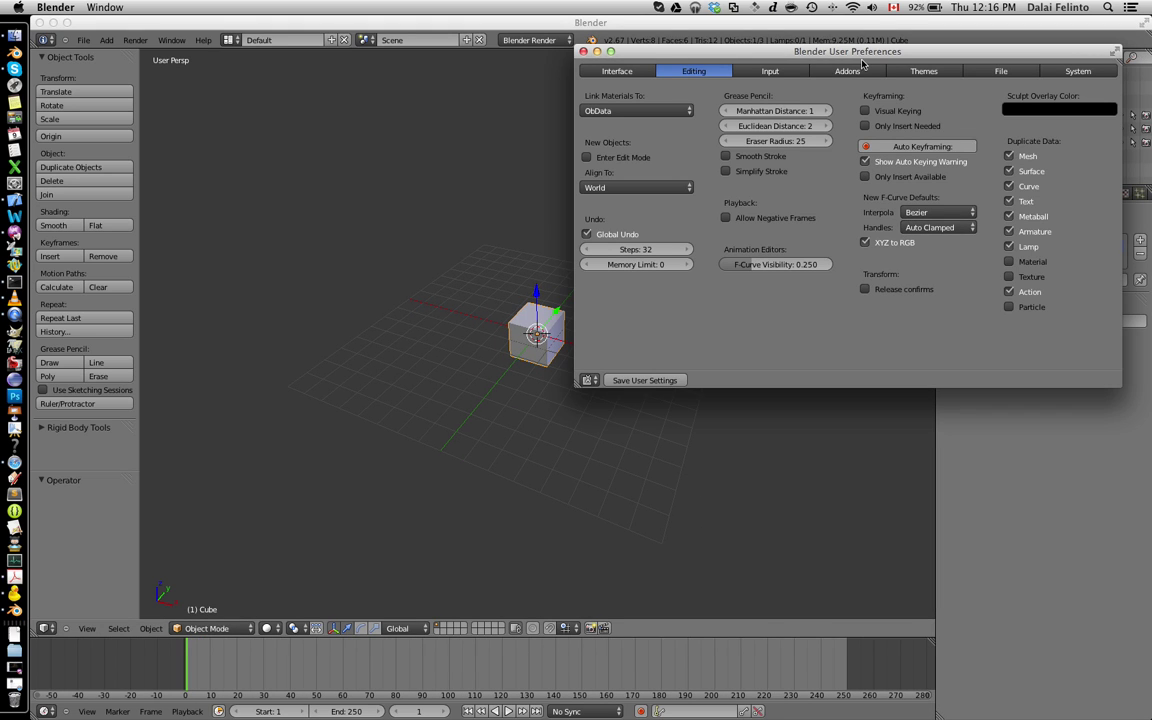
click(745, 72)
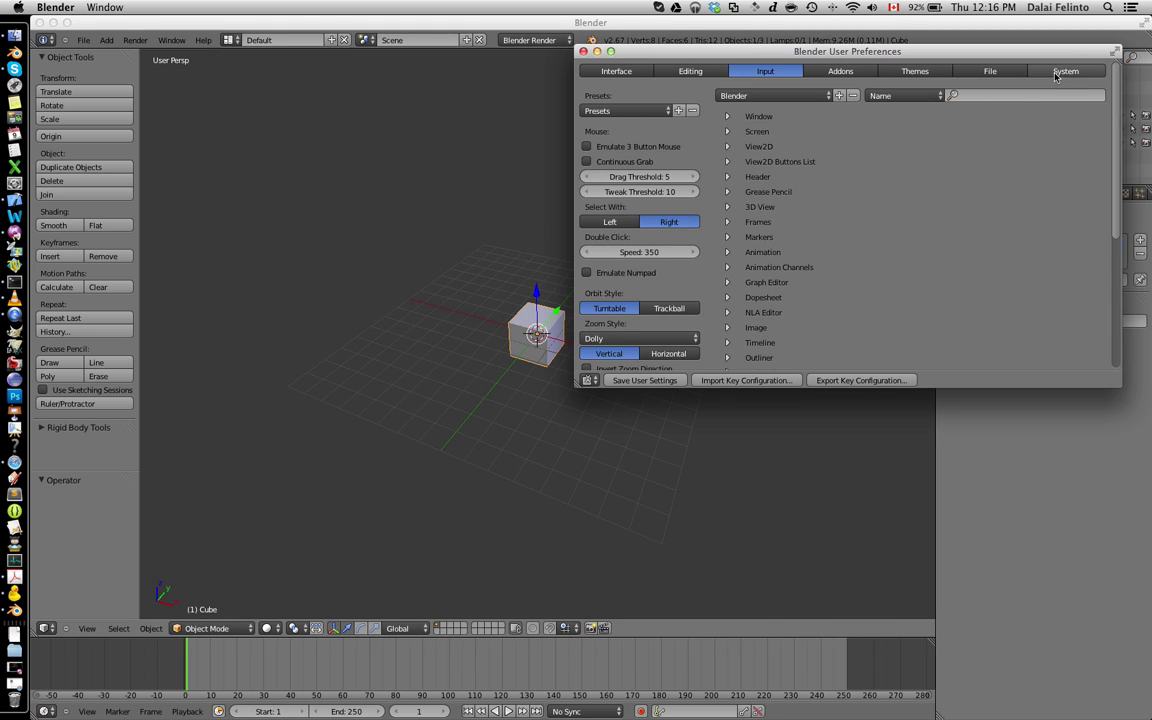
click(1065, 71)
drag(666, 110, 1006, 118)
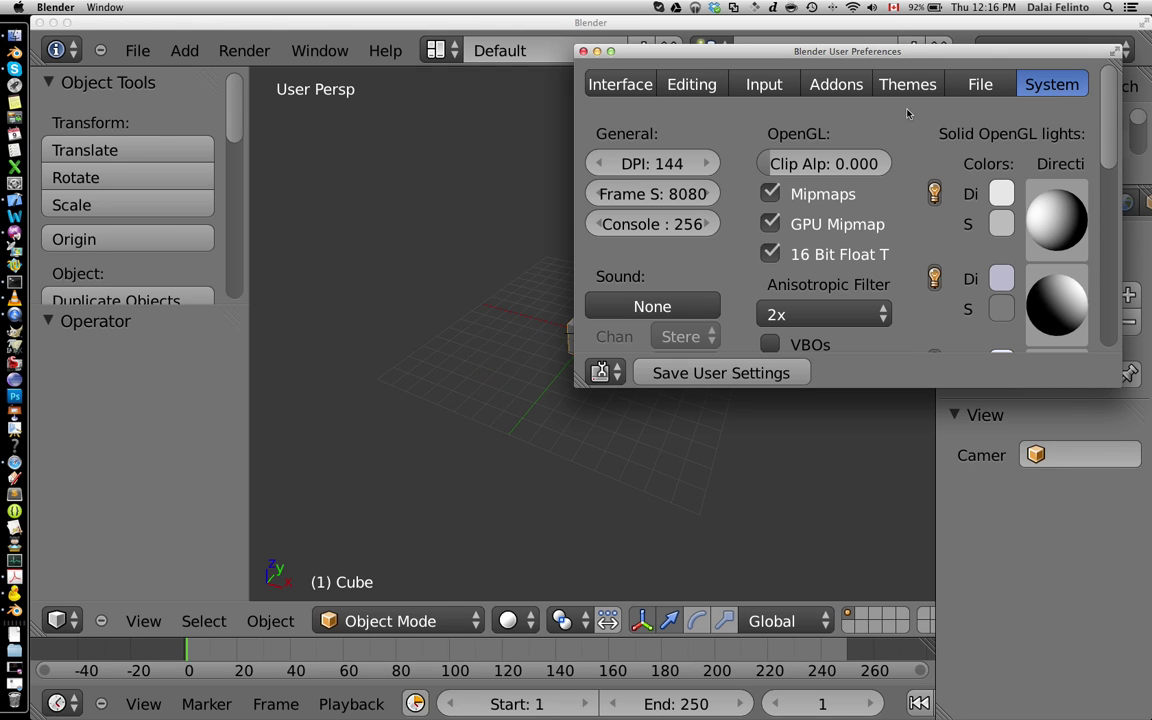
click(584, 51)
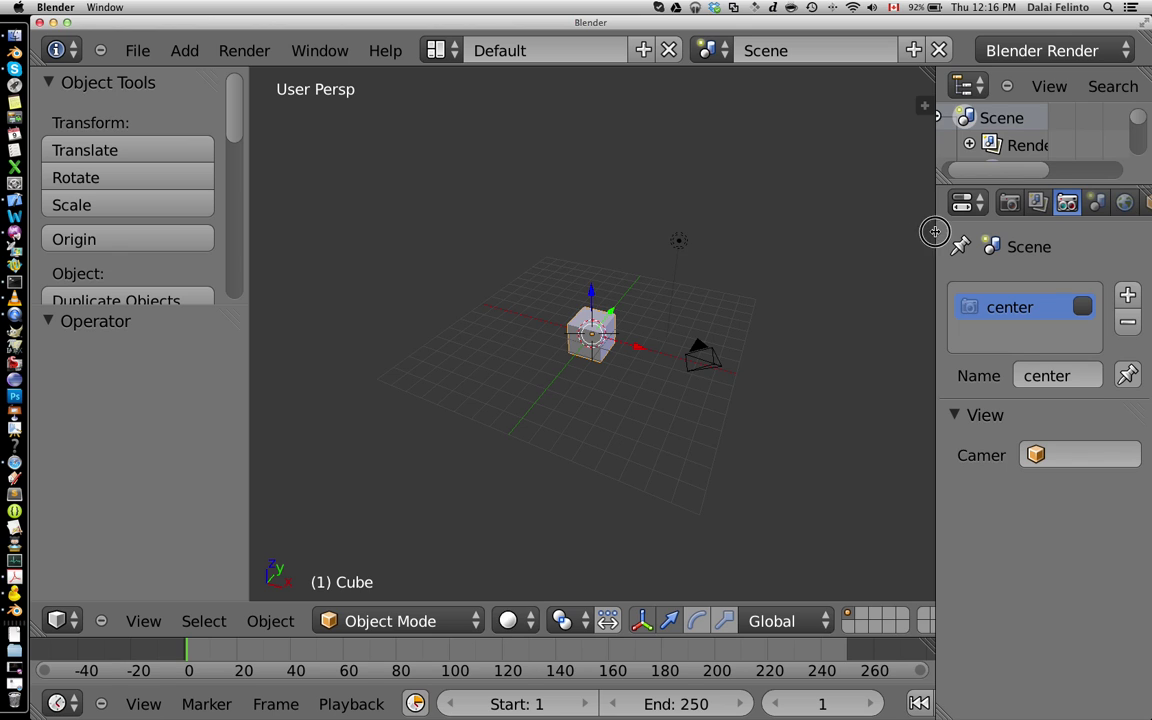
drag(932, 233, 887, 237)
Render the default cube through the camera, view the image, and return to the user perspective of the scene.
key(KP_0)
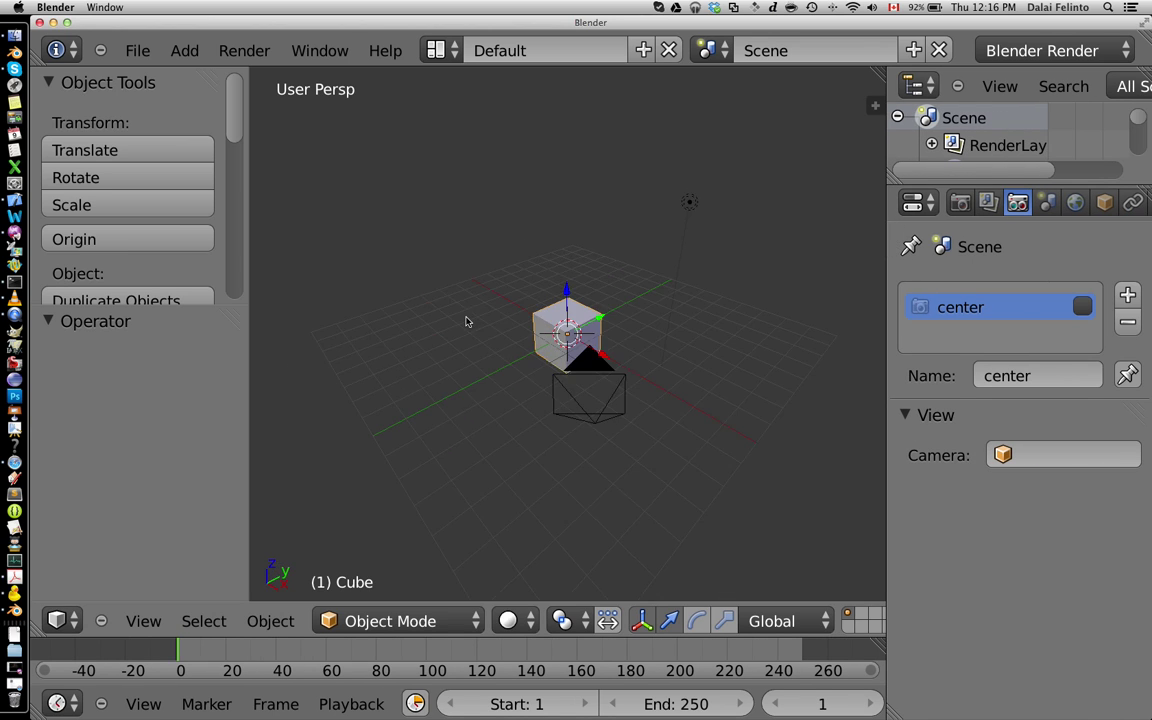
key(F12)
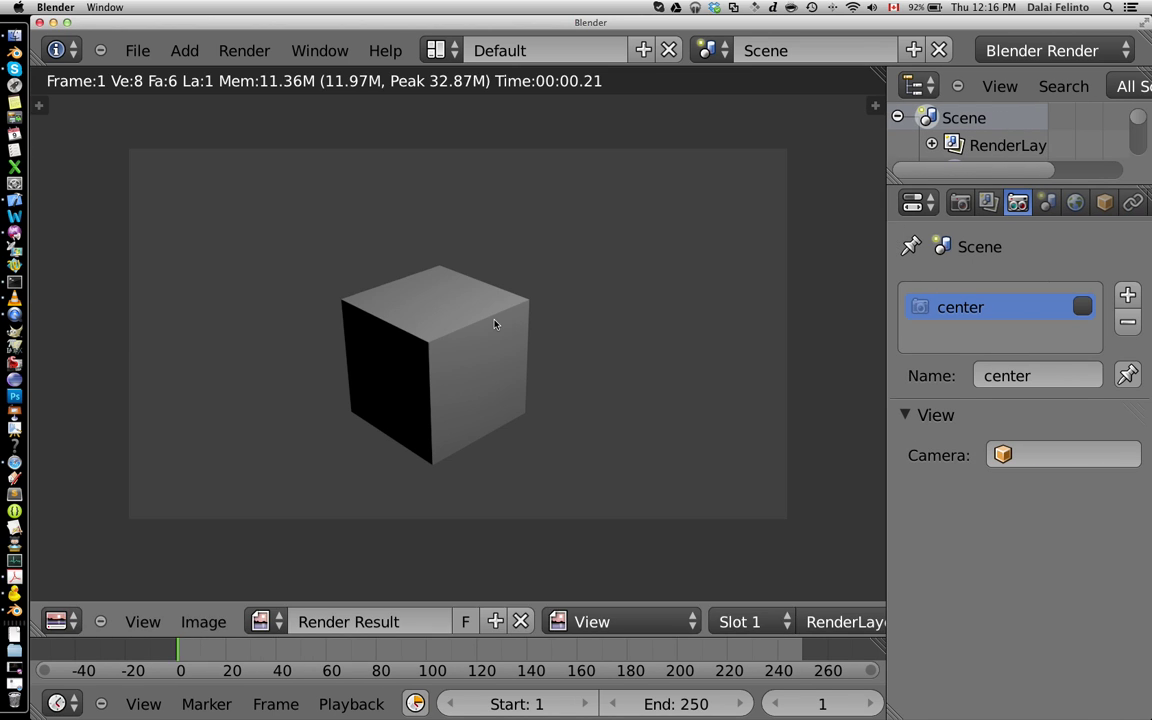
key(Escape)
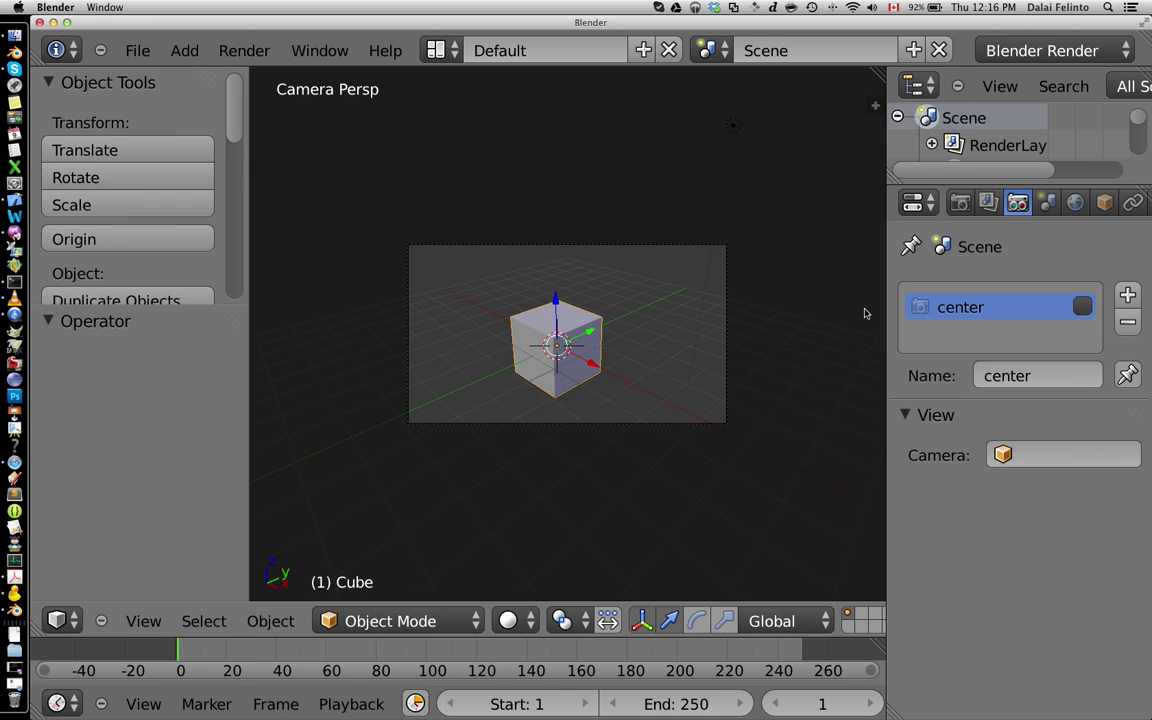
key(KP_0)
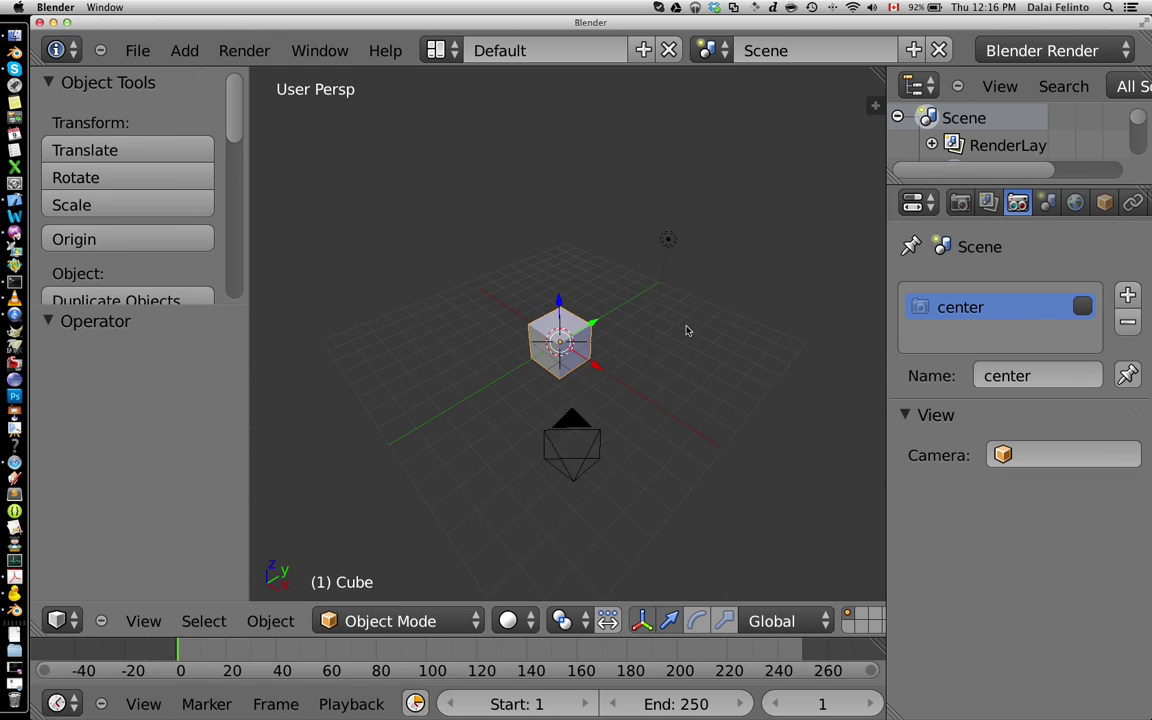
Duplicate the camera twice, placing one copy on each side of the original.
right_click(588, 422)
key(shift+d)
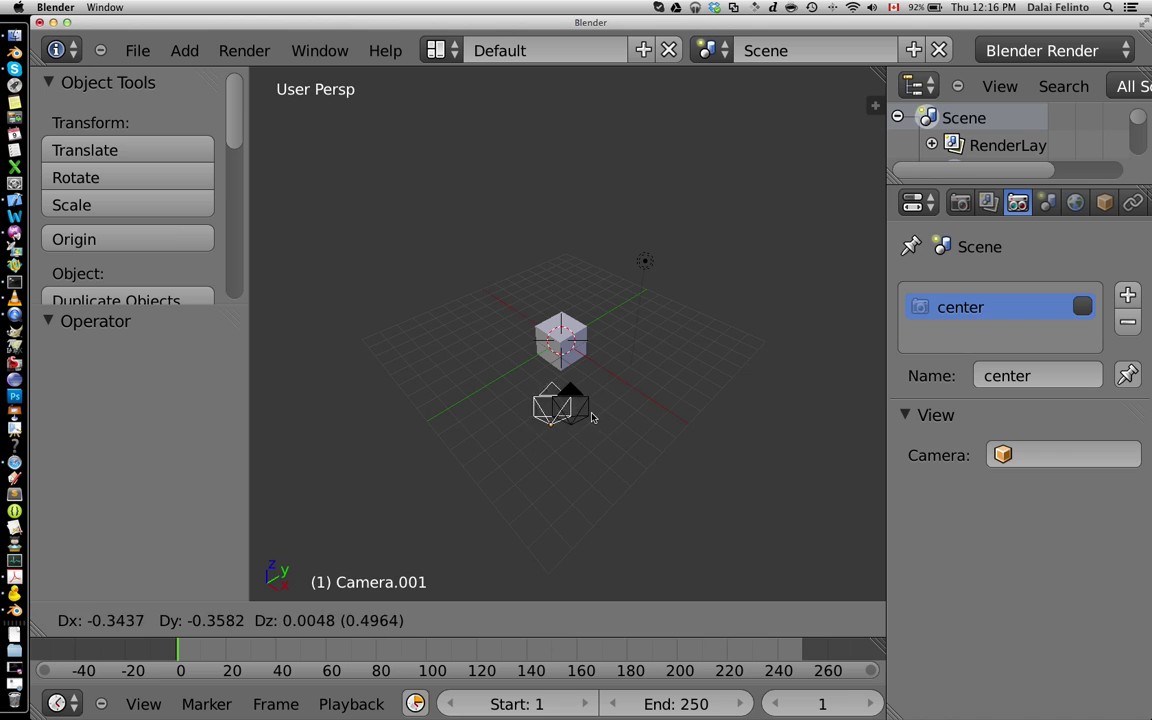
click(590, 415)
key(shift+d)
click(620, 415)
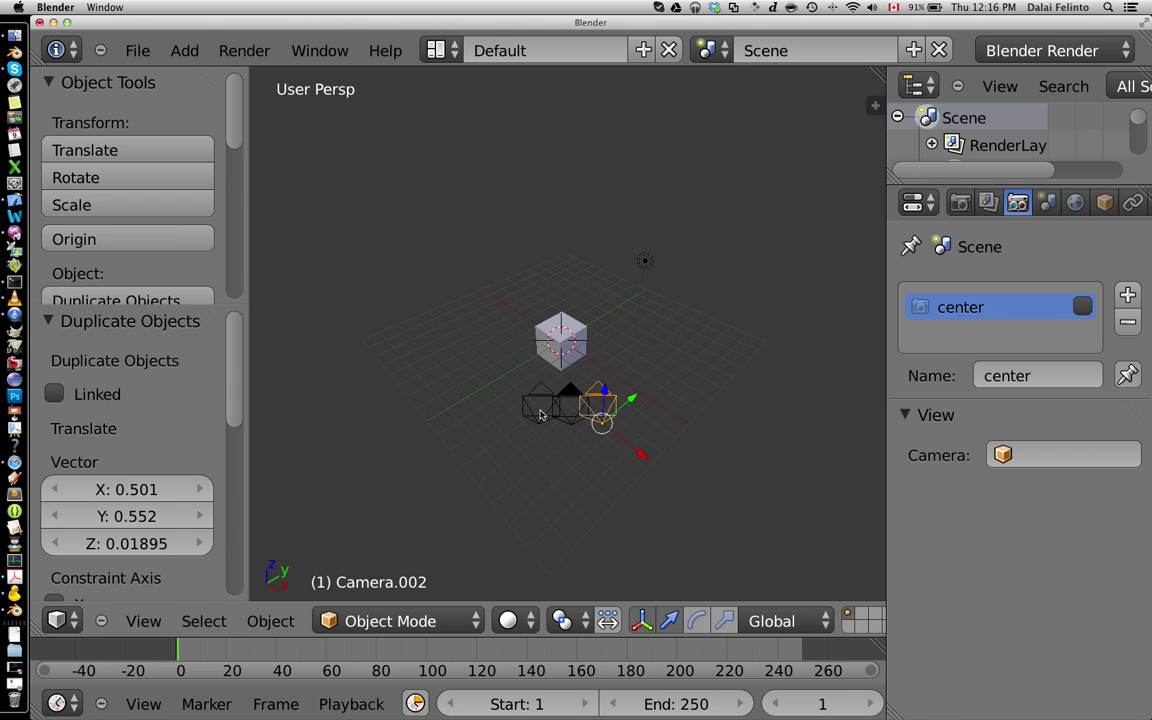
Rename the camera copy on the left side of the original as Left.
right_click(539, 410)
click(1104, 203)
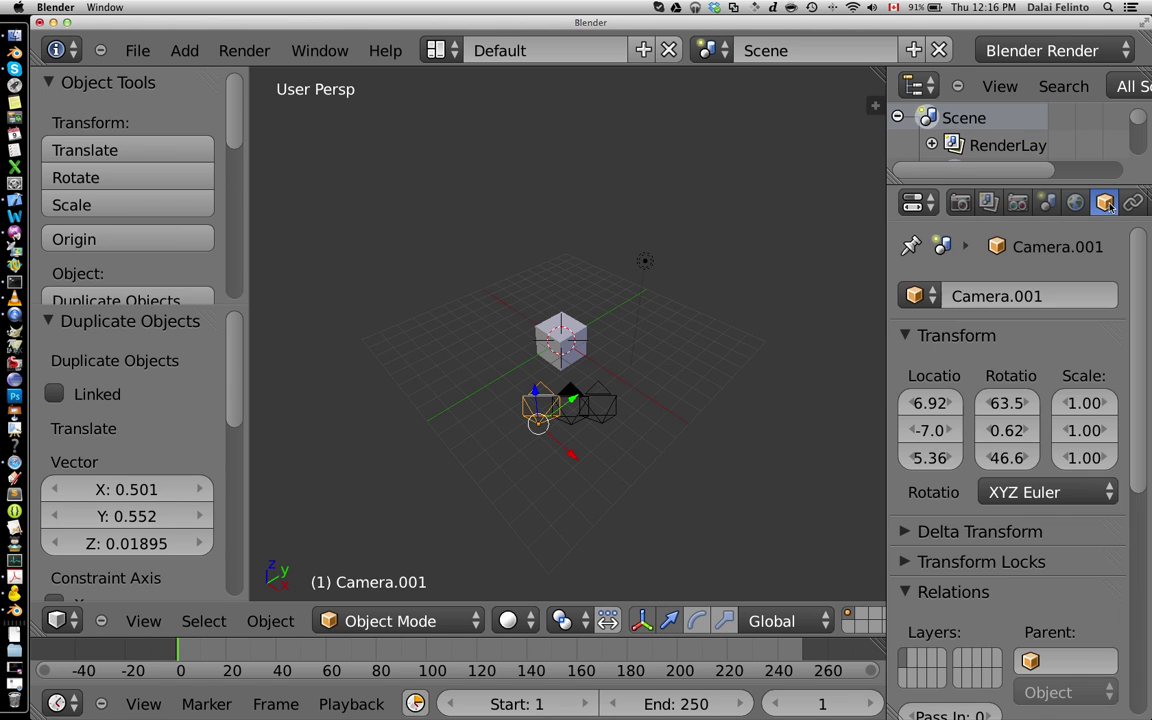
click(1027, 295)
text(Lef)
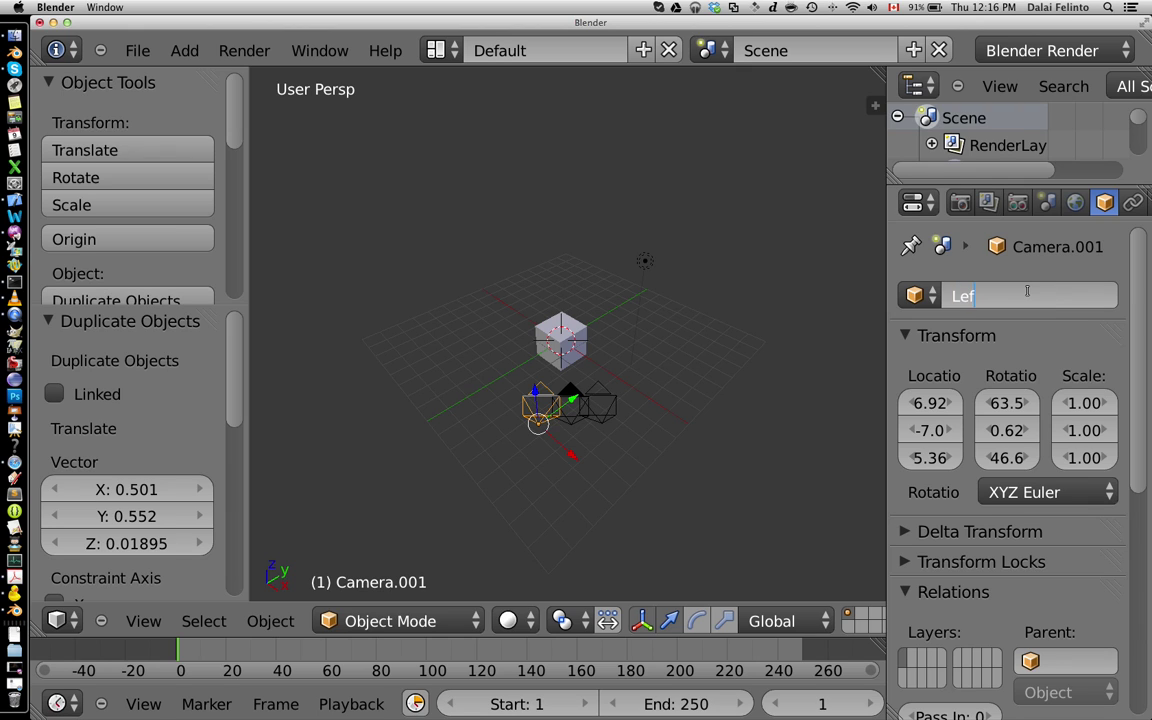
text(t)
key(Return)
Rename the camera copy on the right side of the original as Right.
key(shift+d)
click(728, 368)
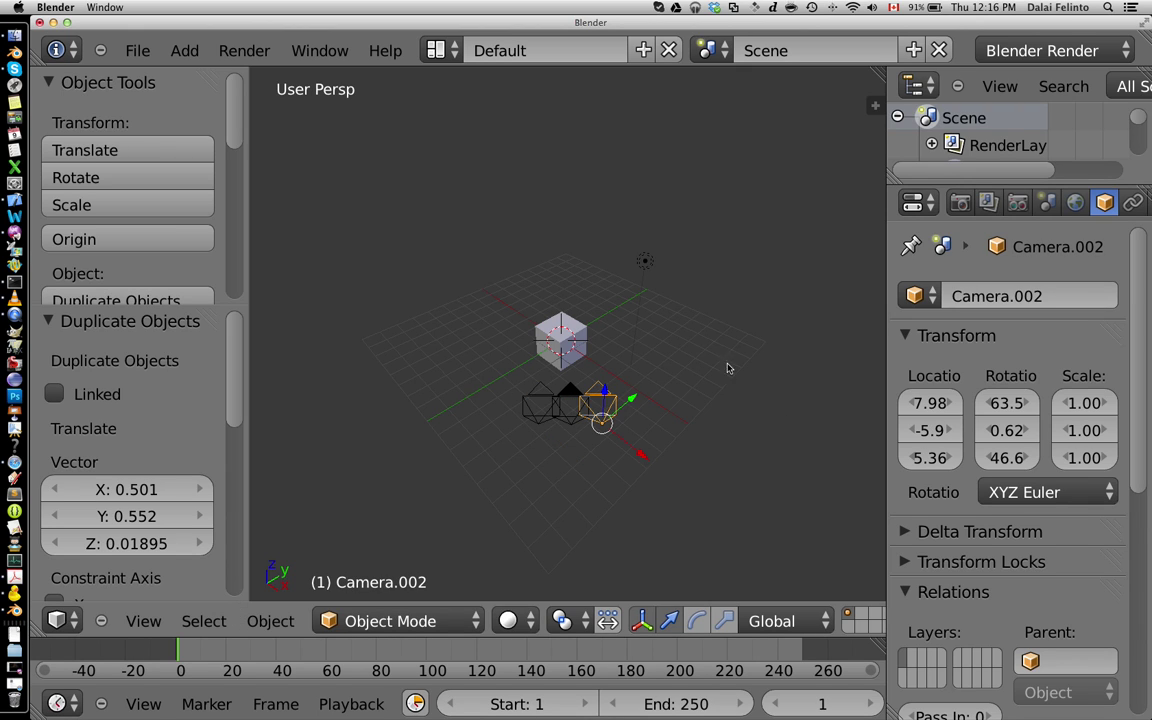
click(971, 296)
text(Right)
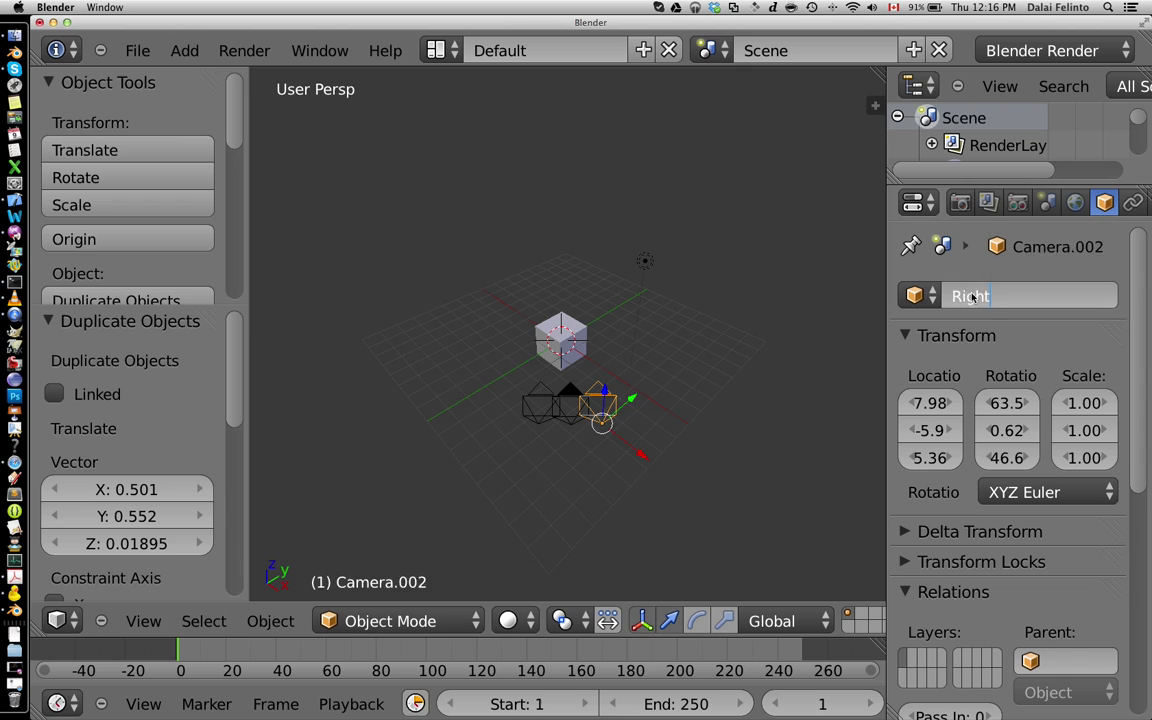
key(Return)
Rename the original middle camera as Centre.
right_click(571, 397)
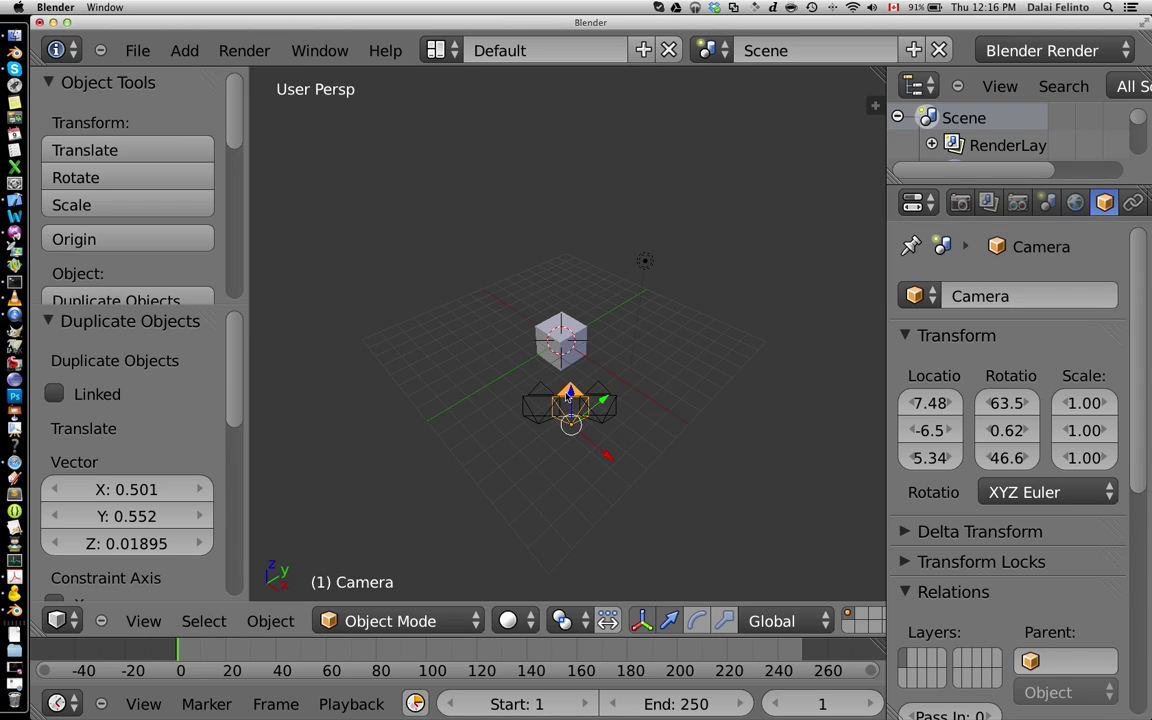
click(965, 298)
text(Centre)
key(Return)
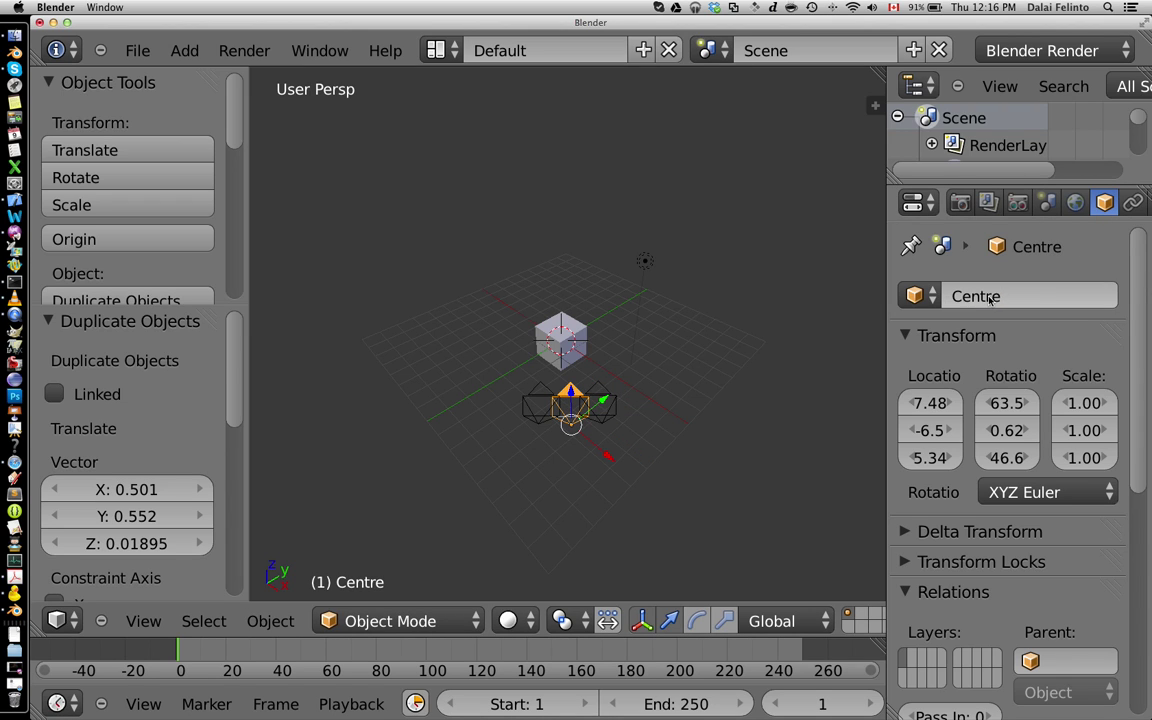
Add two new render views to the scene alongside the center view.
click(1015, 203)
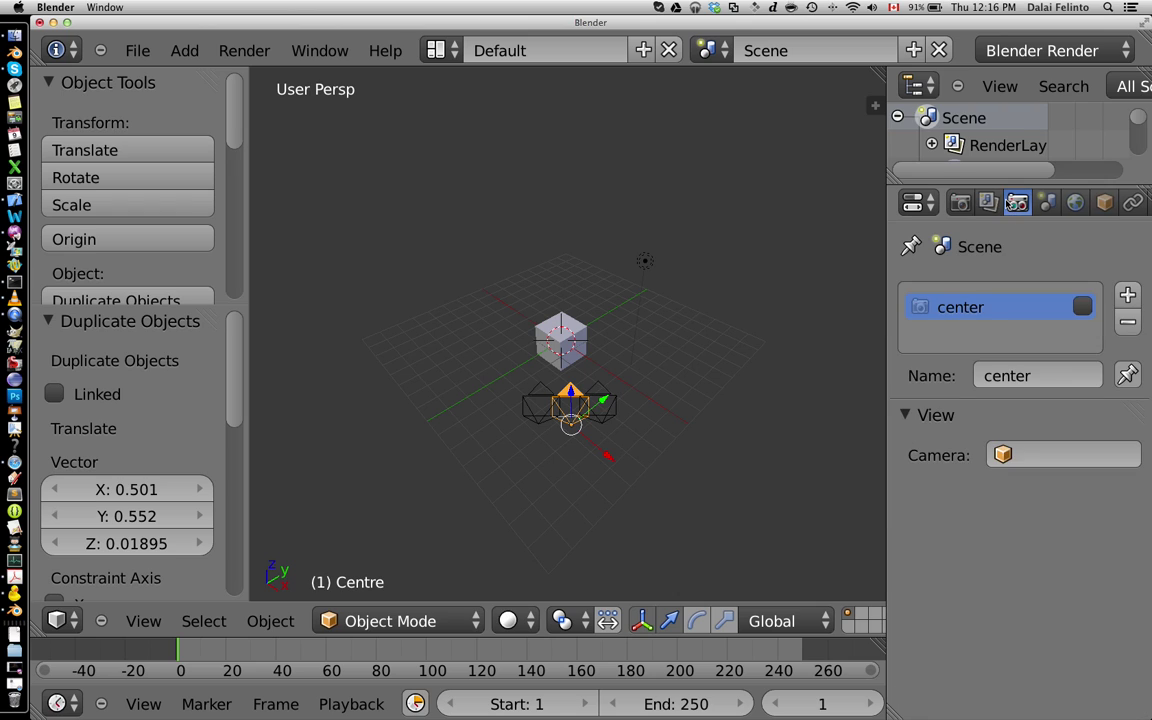
click(1128, 296)
click(1128, 296)
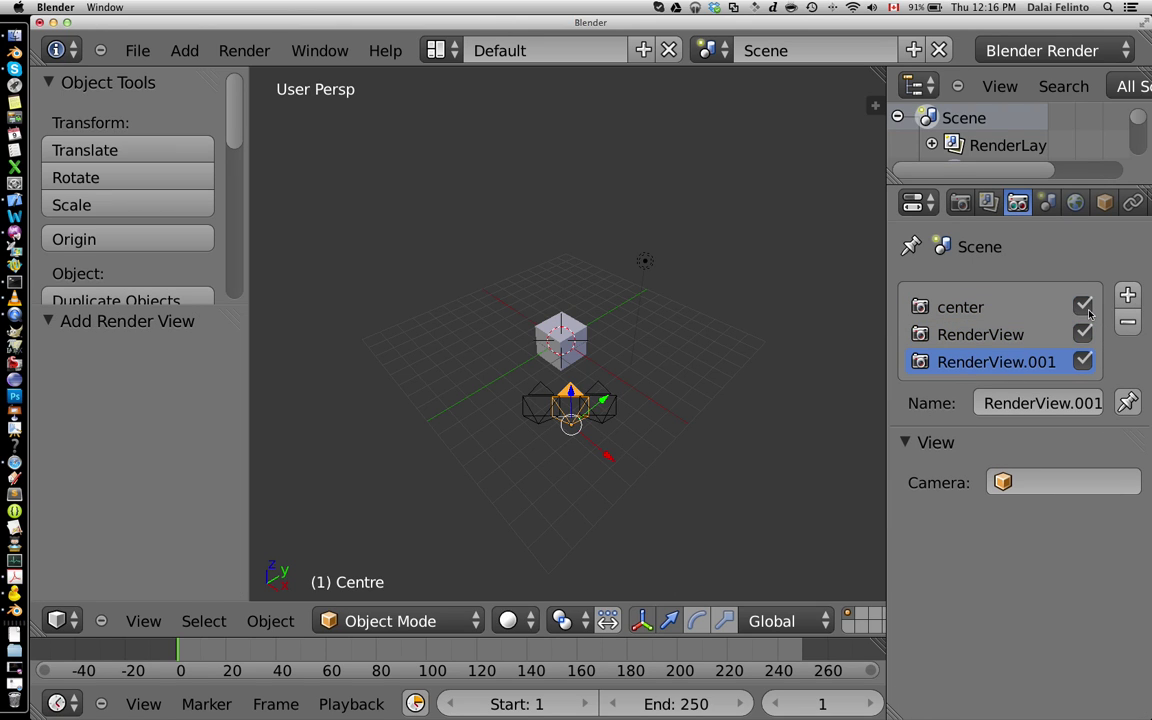
Name the first added render view Left and assign the Left camera to it.
click(1015, 334)
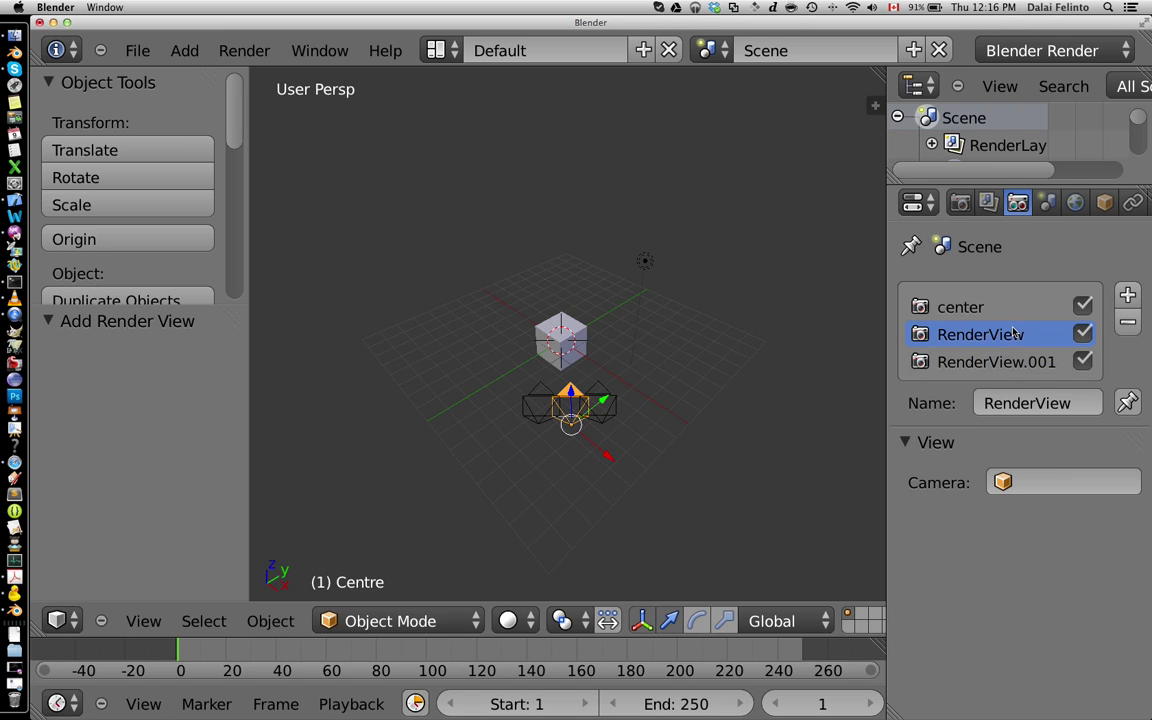
click(1027, 412)
key(BackSpace)
text(Left)
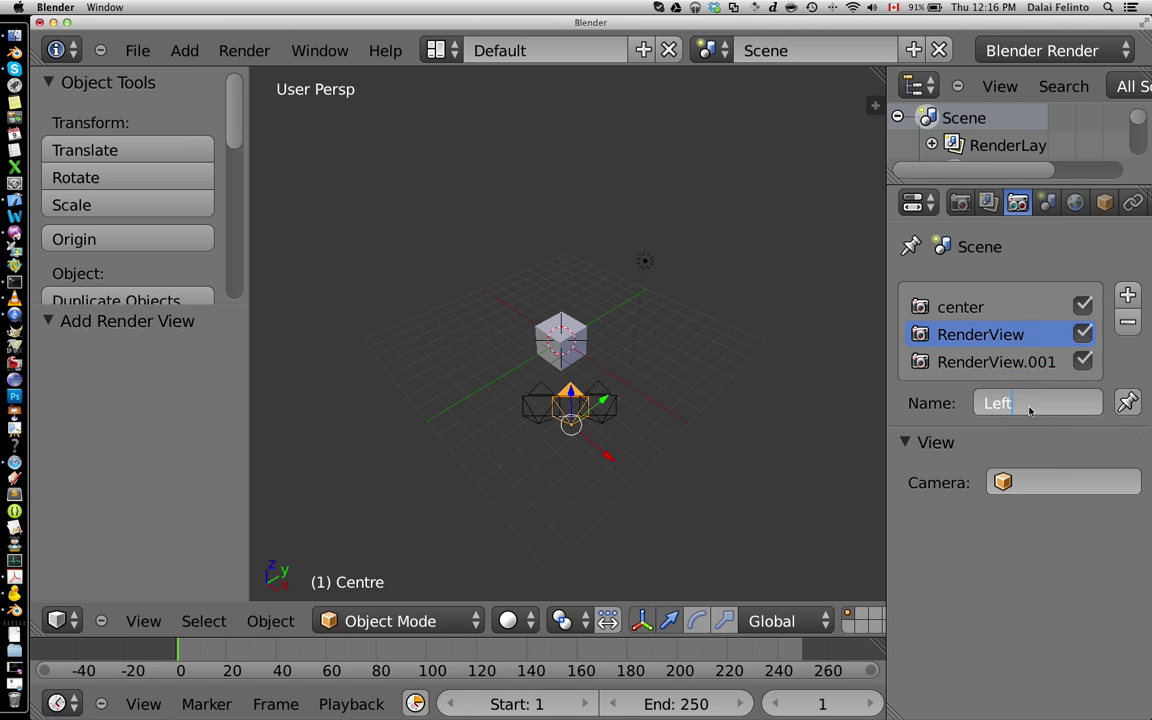
key(Return)
click(1031, 487)
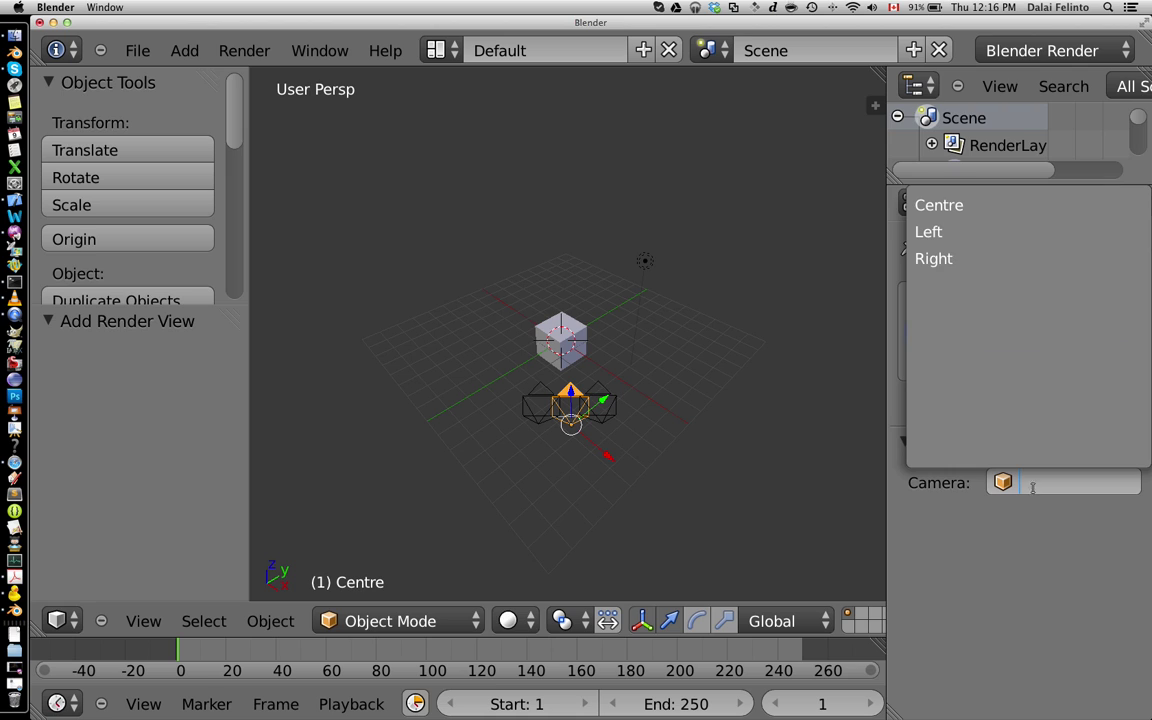
click(990, 230)
Rename the Left render view as left, in lowercase.
click(1000, 402)
text(left)
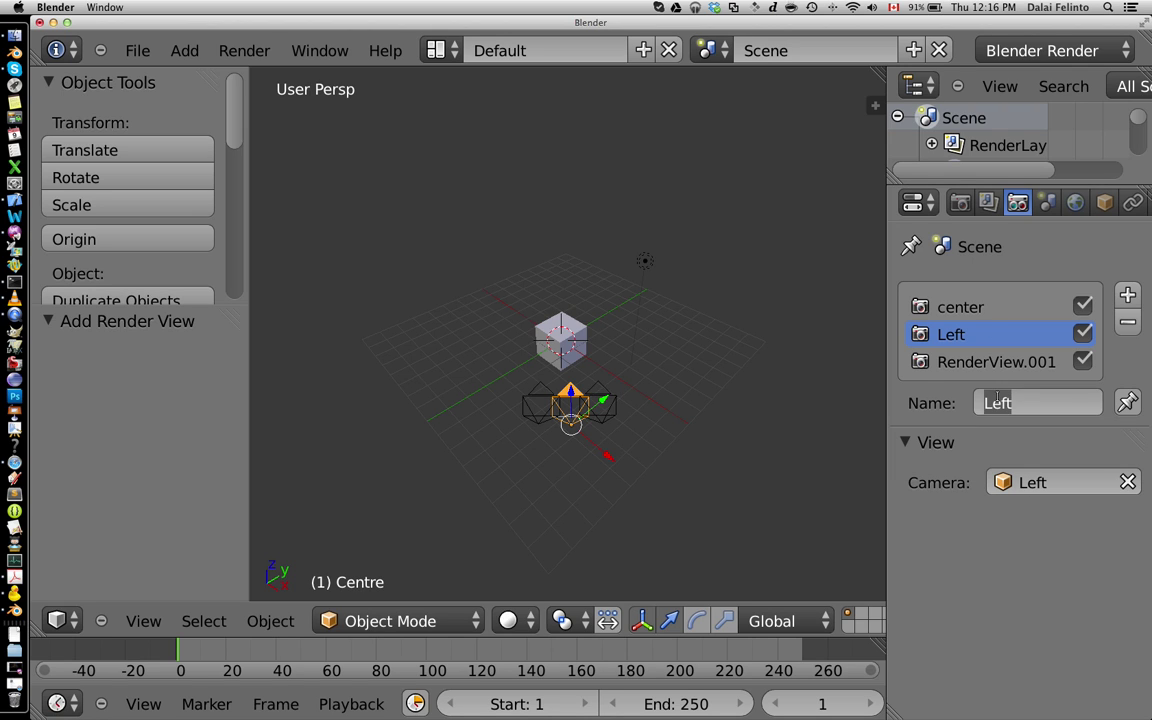
key(Return)
Rename the last render view as right and assign the Right camera to it.
click(979, 364)
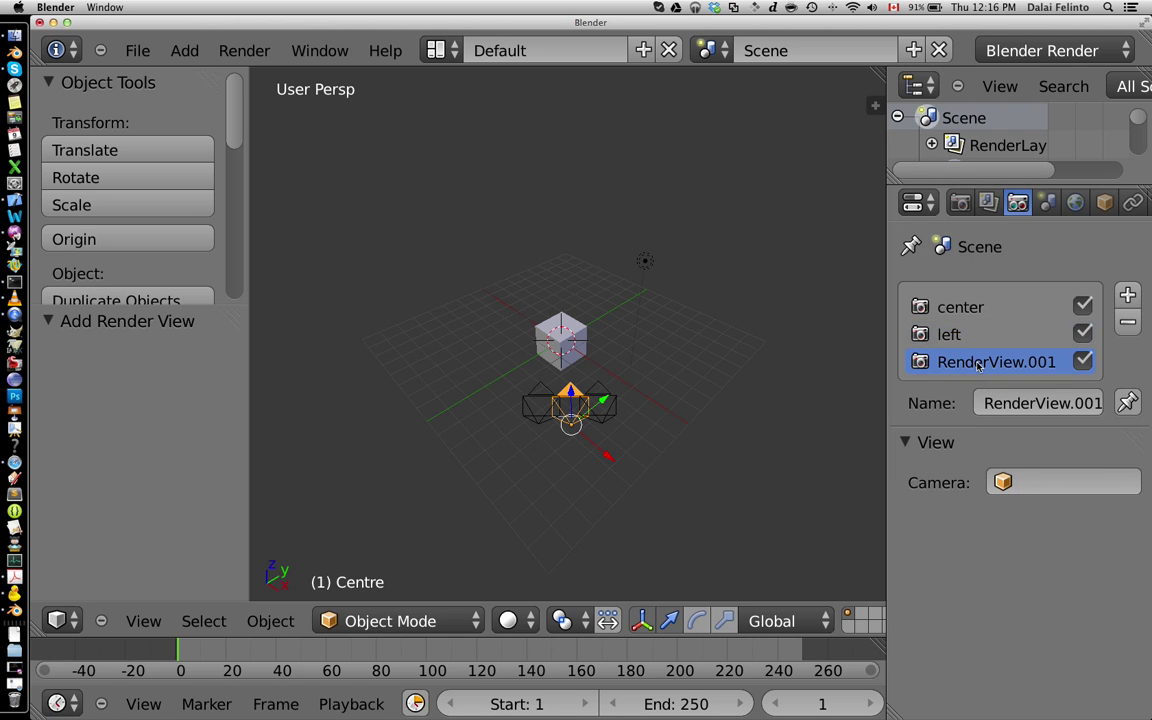
click(1013, 403)
text(right)
key(Return)
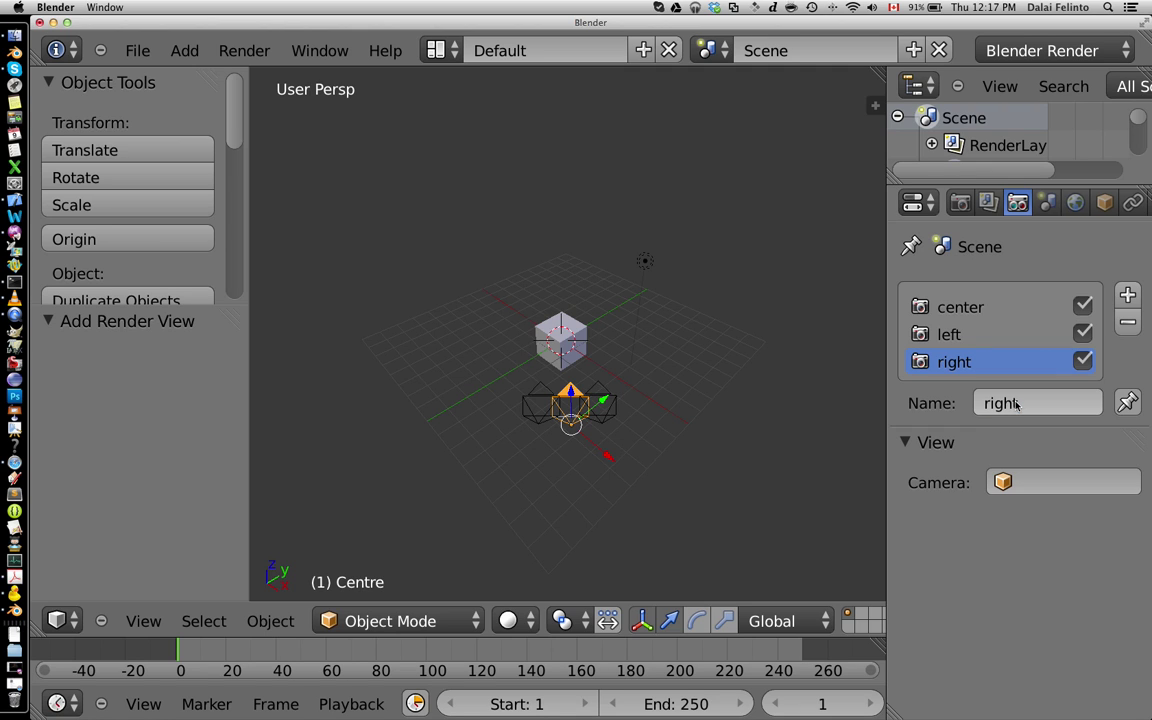
click(1028, 483)
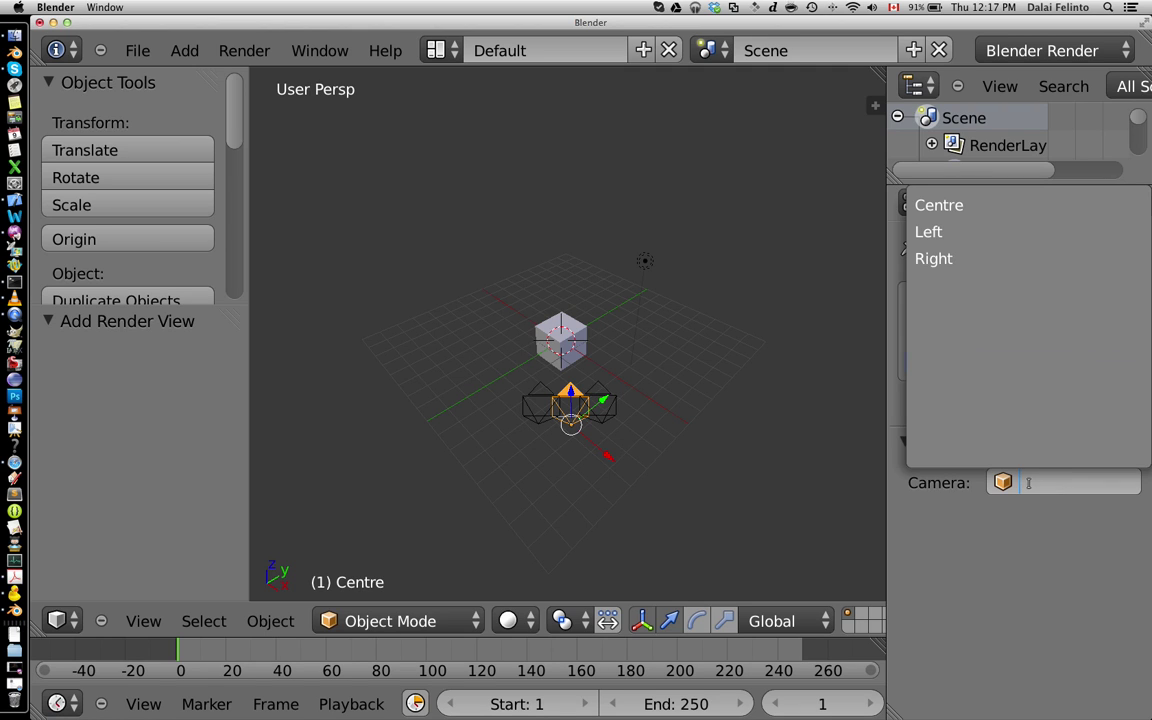
click(1003, 260)
Look through the active camera, render the scene and display the right view of the render result.
key(KP_0)
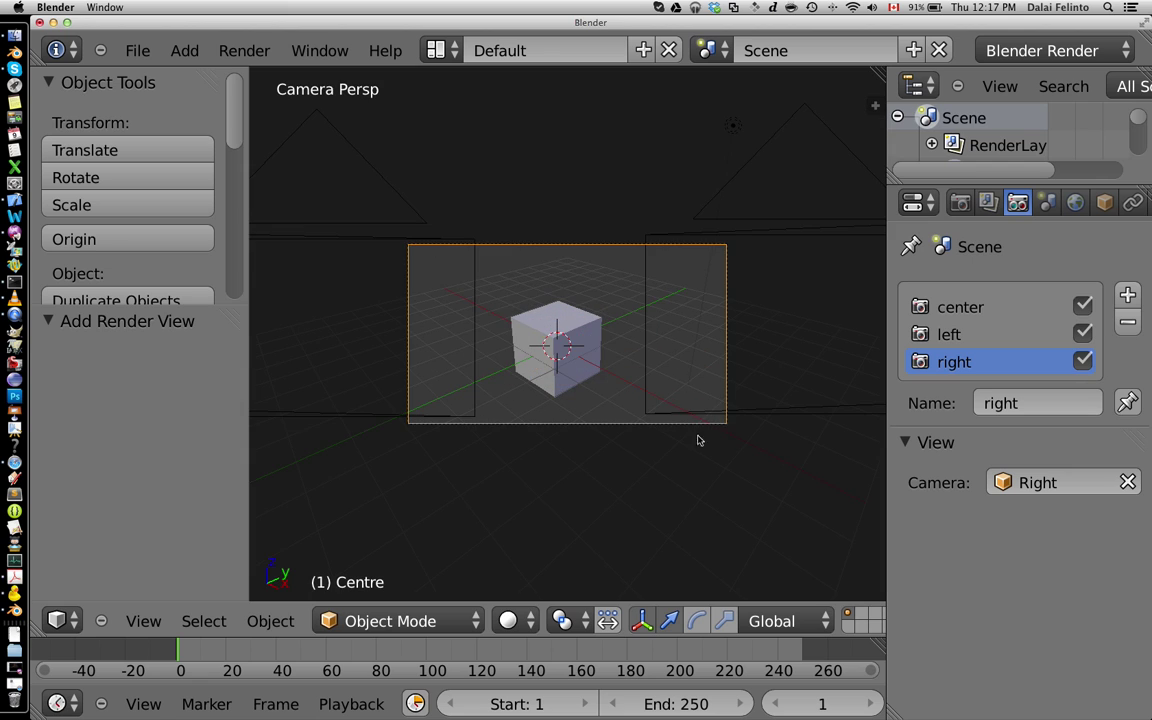
key(F12)
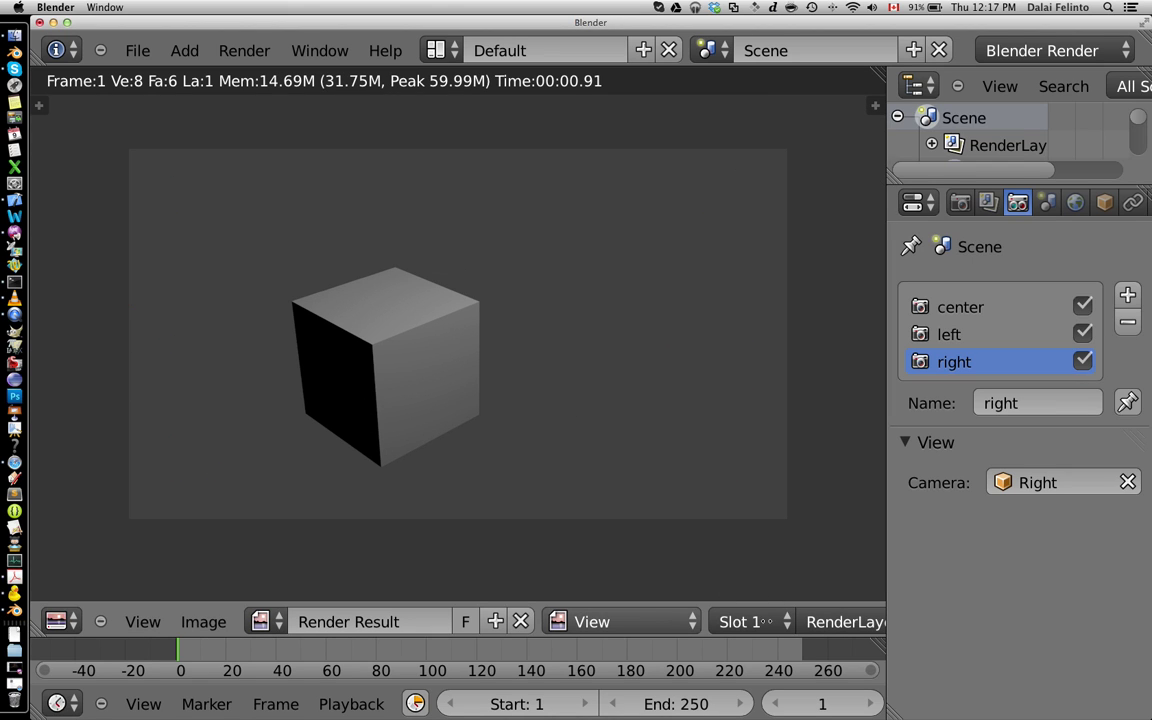
scroll(740, 622, right, 5)
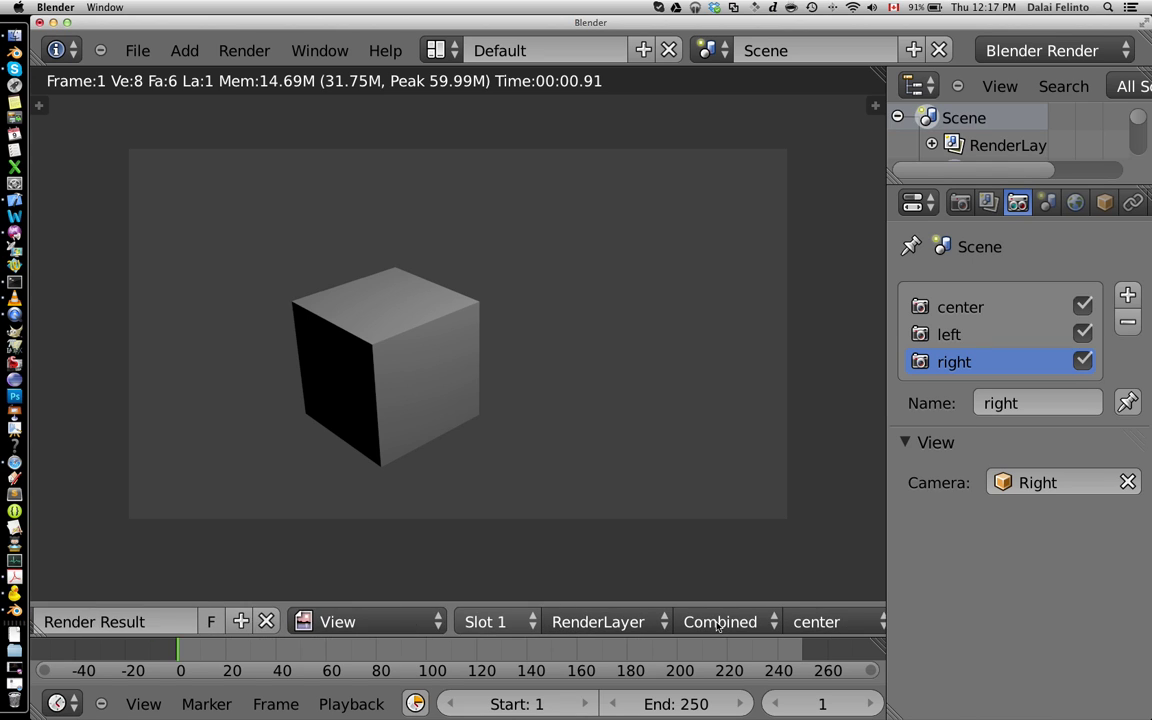
scroll(717, 625, right, 3)
click(725, 622)
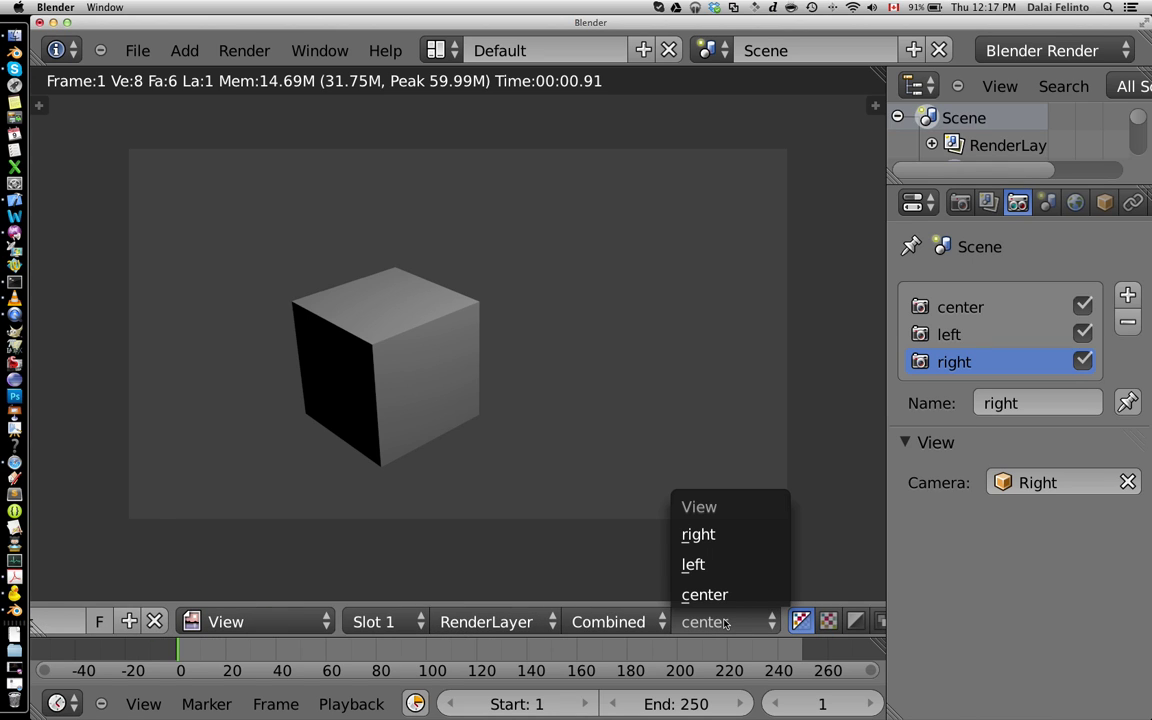
click(723, 538)
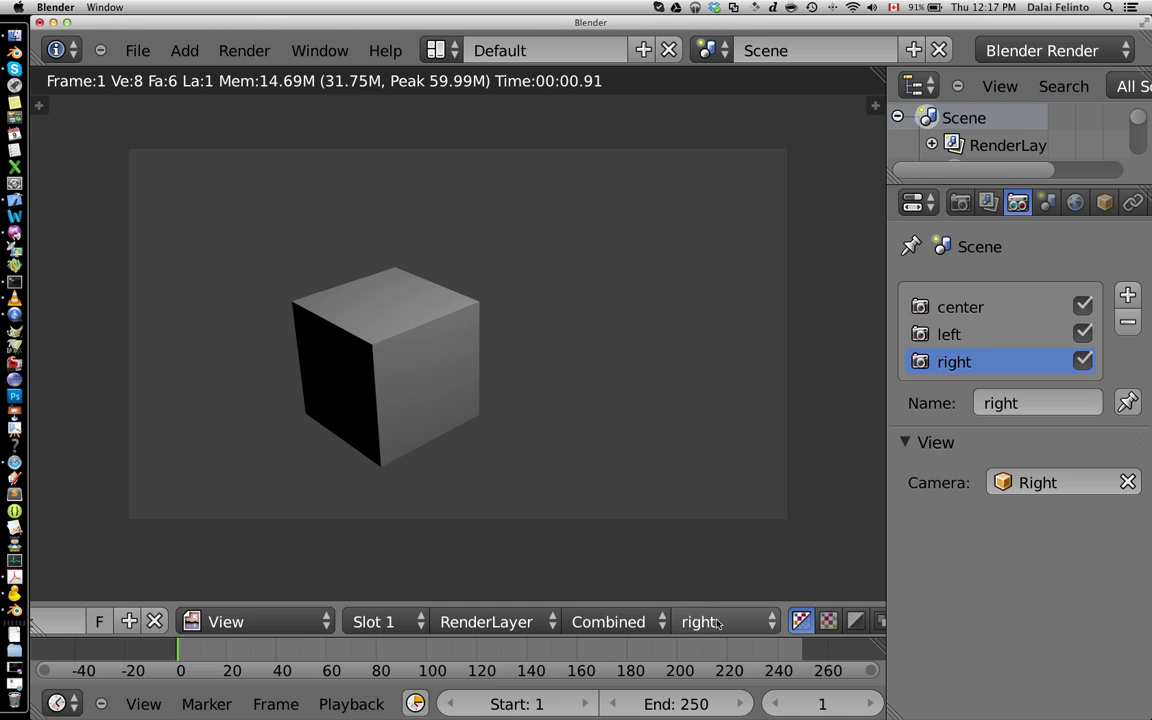
Cycle through the right, left and center views of the render result to compare them.
ctrl+scroll(717, 624, up, 2)
ctrl+scroll(718, 622, down, 1)
ctrl+scroll(718, 622, up, 1)
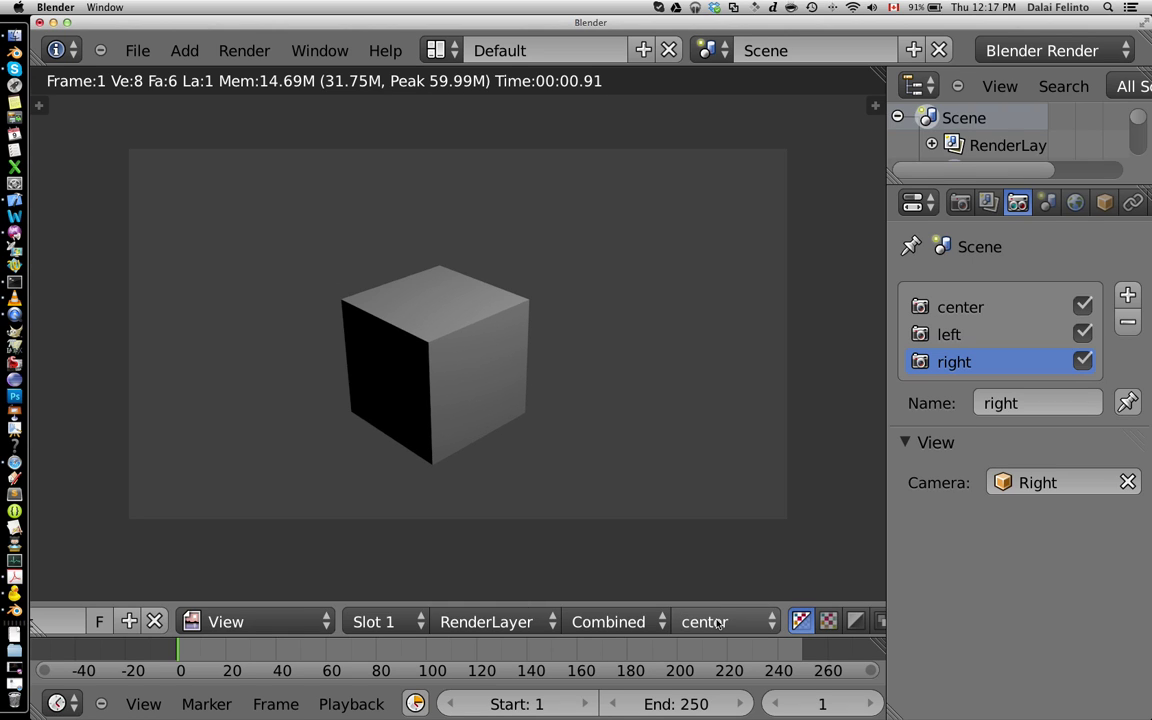
ctrl+scroll(718, 622, down, 2)
ctrl+scroll(717, 624, up, 2)
ctrl+scroll(717, 624, down, 2)
ctrl+scroll(717, 624, up, 2)
ctrl+scroll(717, 624, down, 1)
ctrl+scroll(717, 624, up, 1)
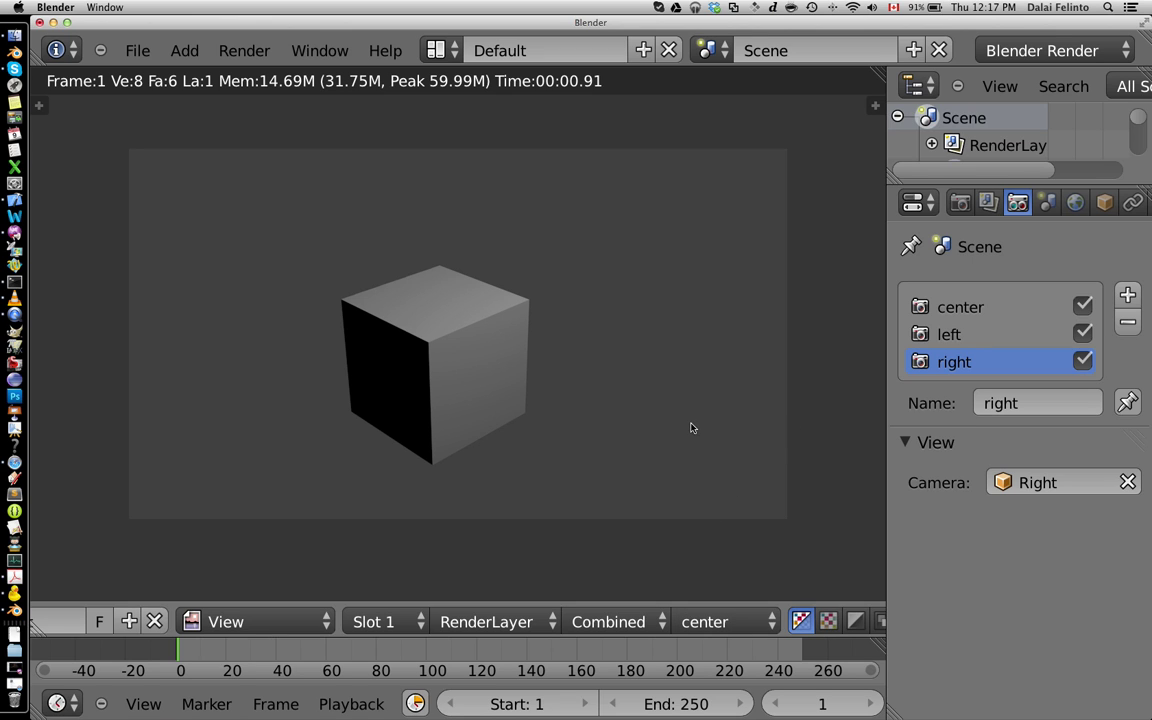
Disable the center render view, render the scene again and list the views available in the result.
key(Escape)
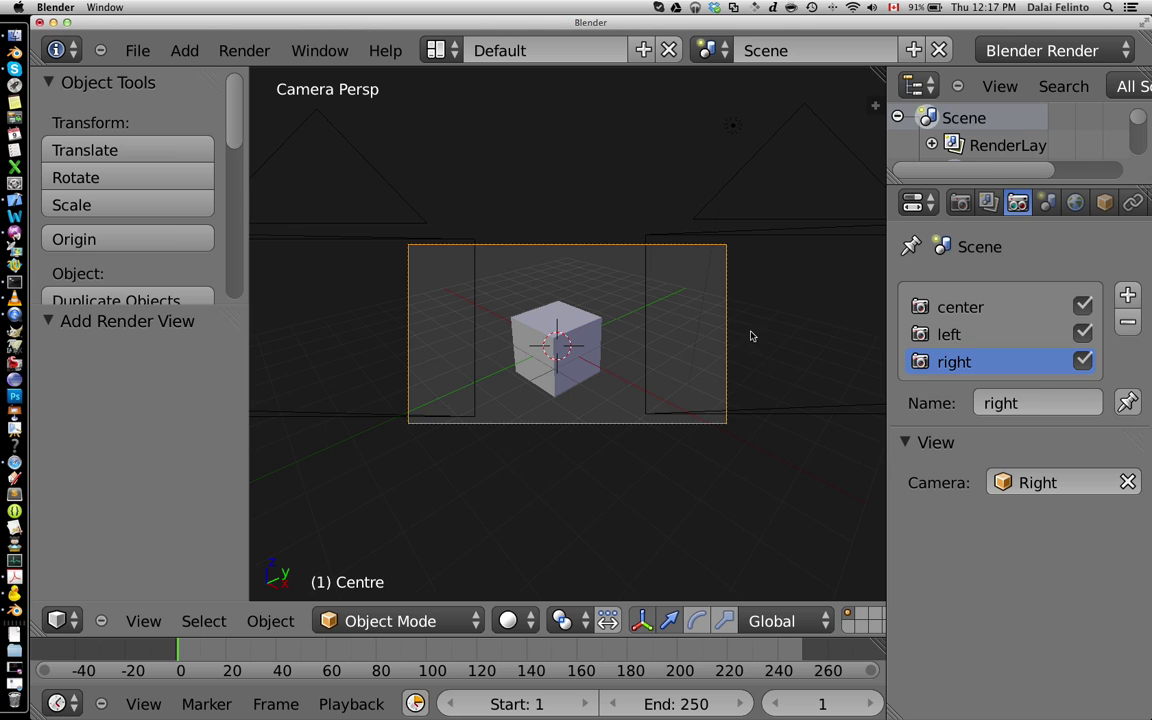
click(1082, 307)
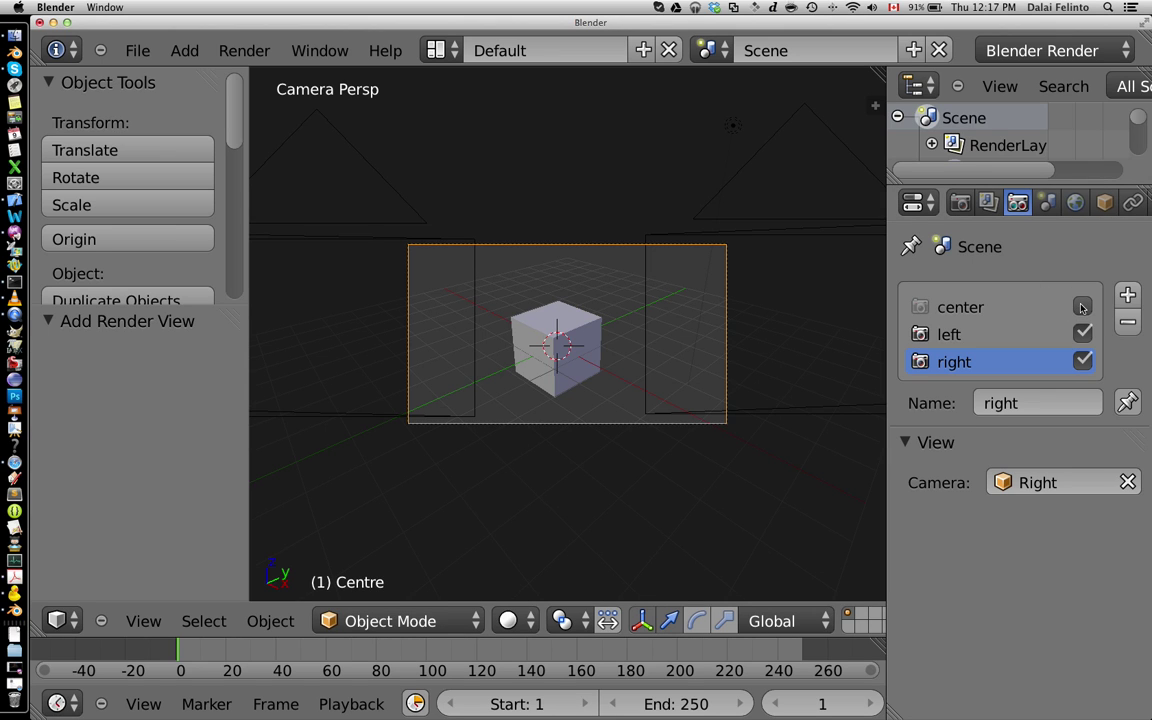
key(F12)
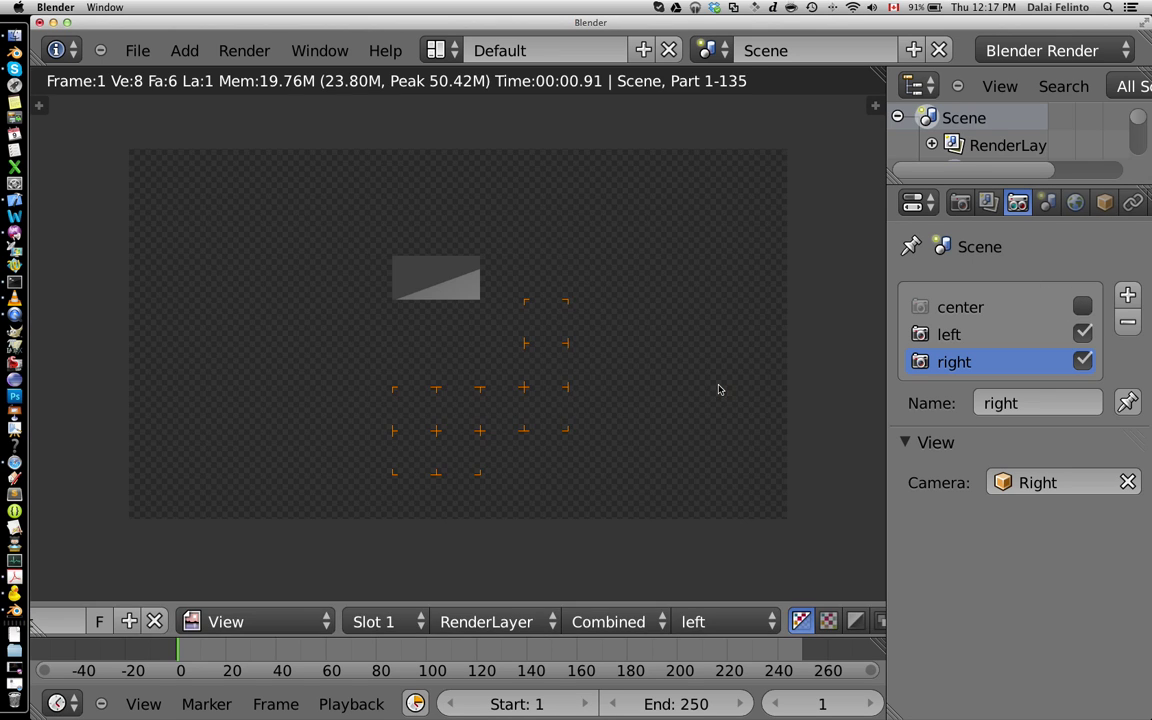
click(698, 622)
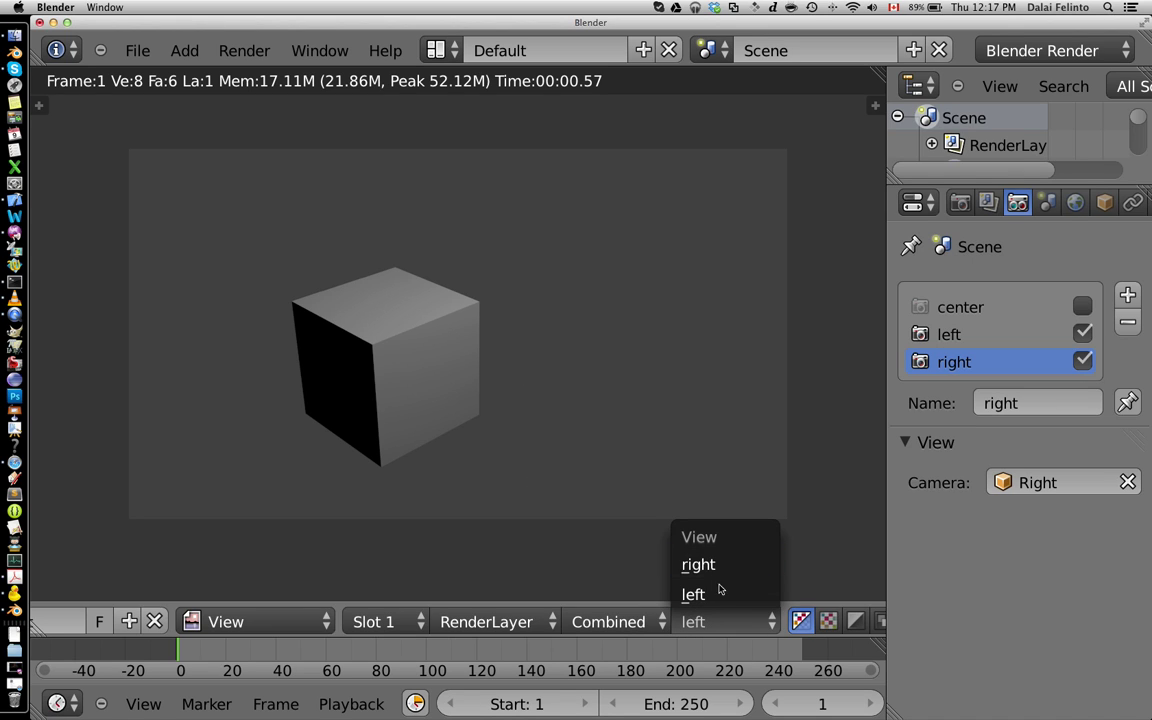
Re-enable the center view, restrict rendering to the left view only and render the scene again.
click(1082, 307)
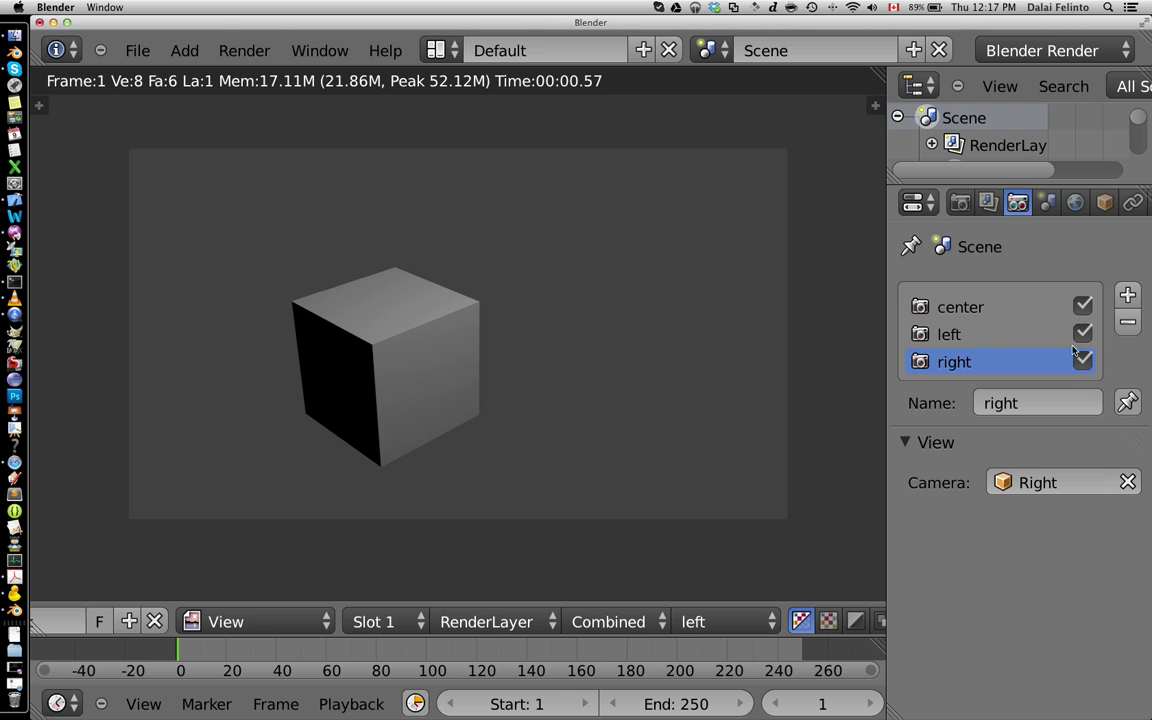
click(1041, 333)
click(1130, 404)
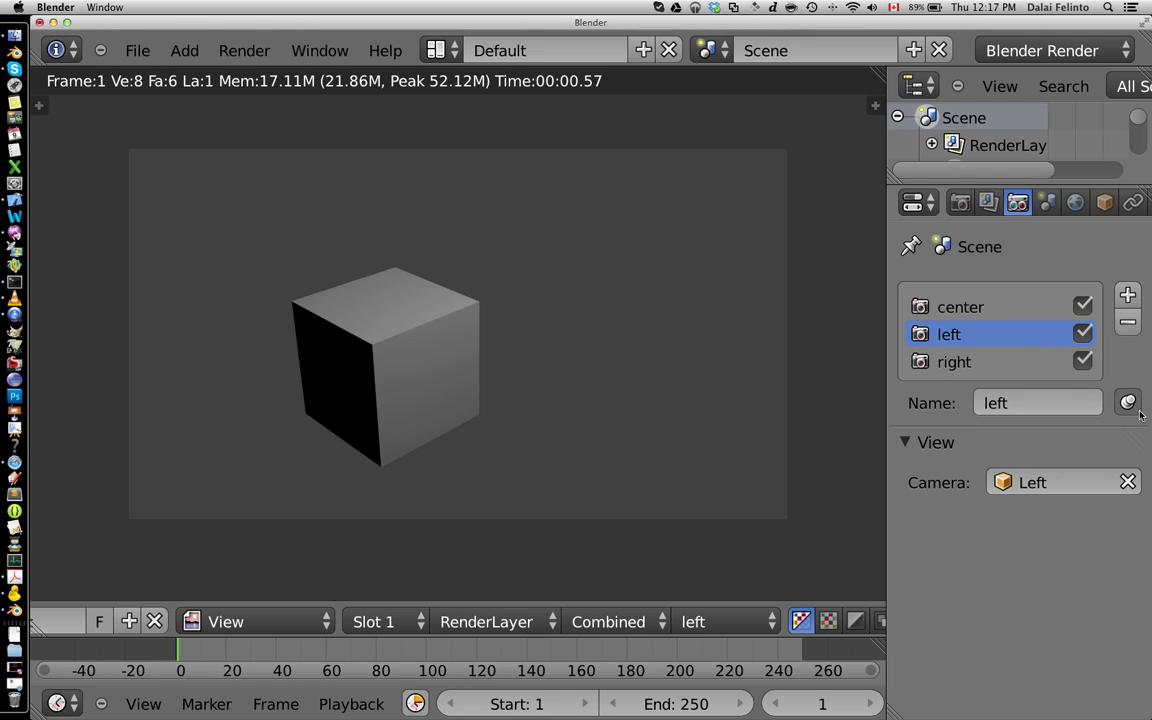
key(F12)
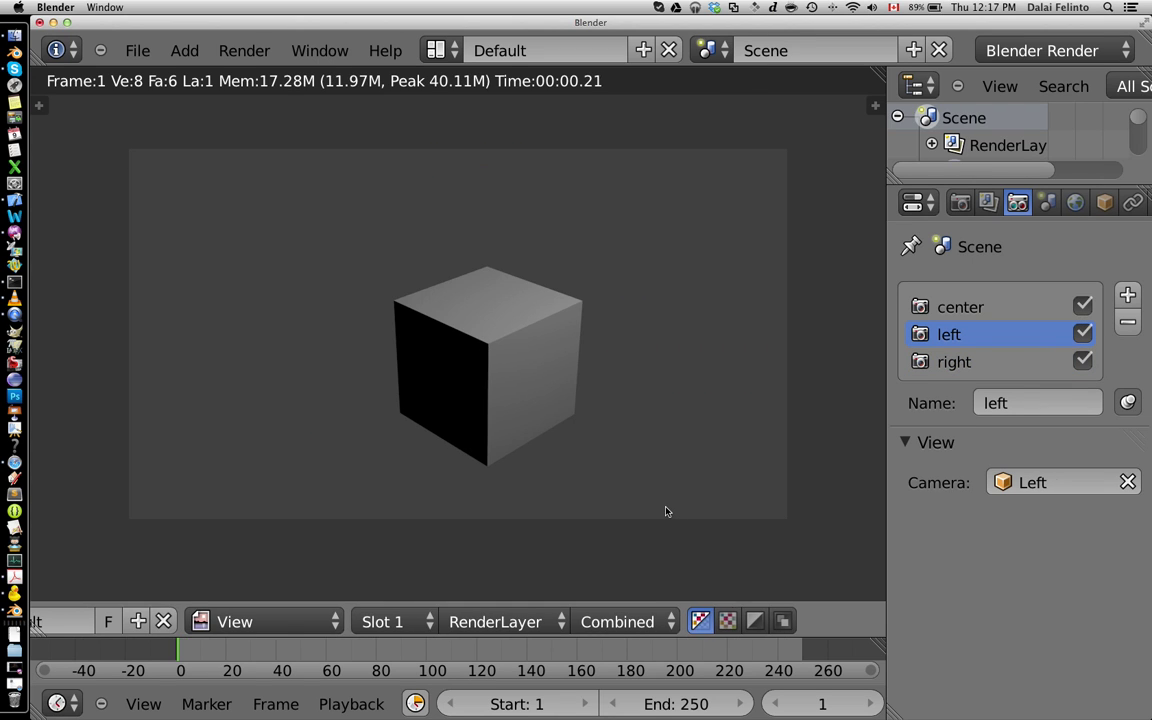
Inspect the Depth pass of the single-view render and return to the Combined pass.
click(657, 621)
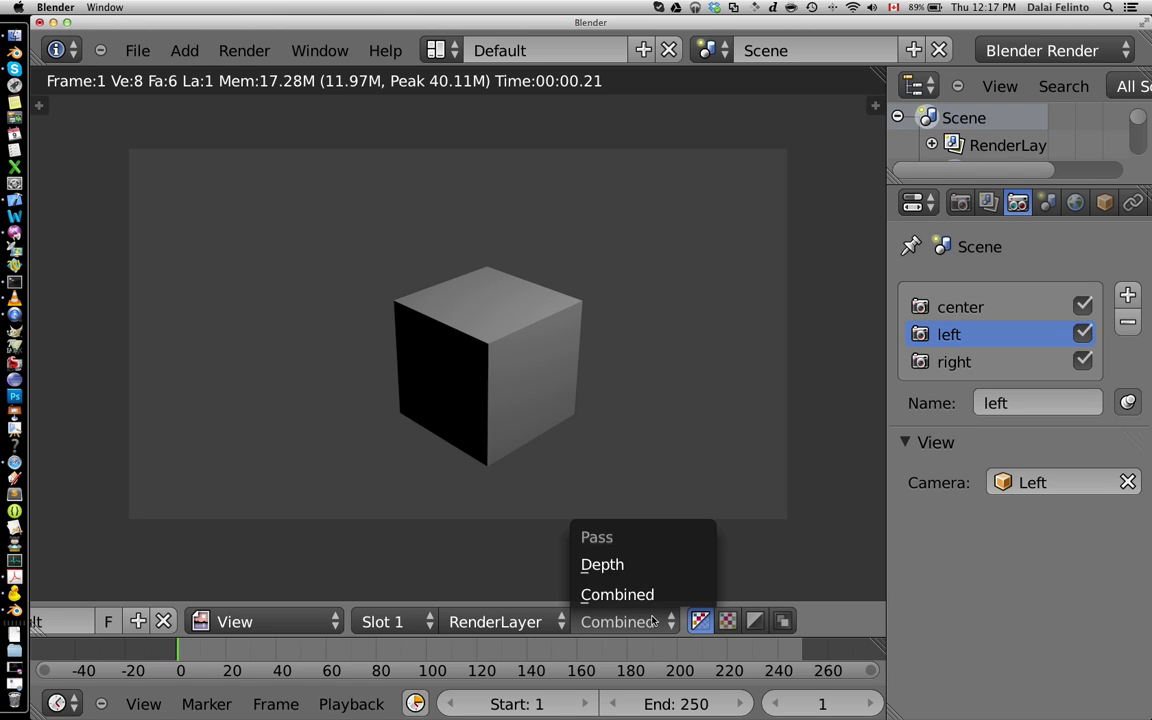
click(630, 621)
click(636, 566)
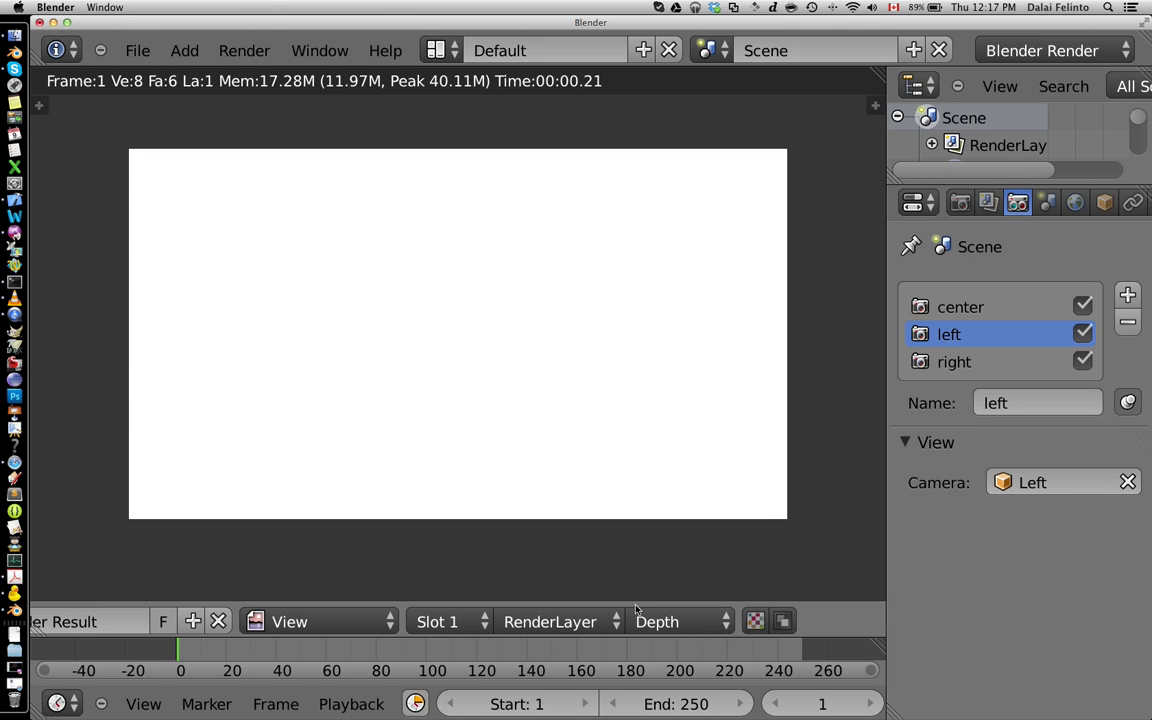
click(638, 615)
click(650, 594)
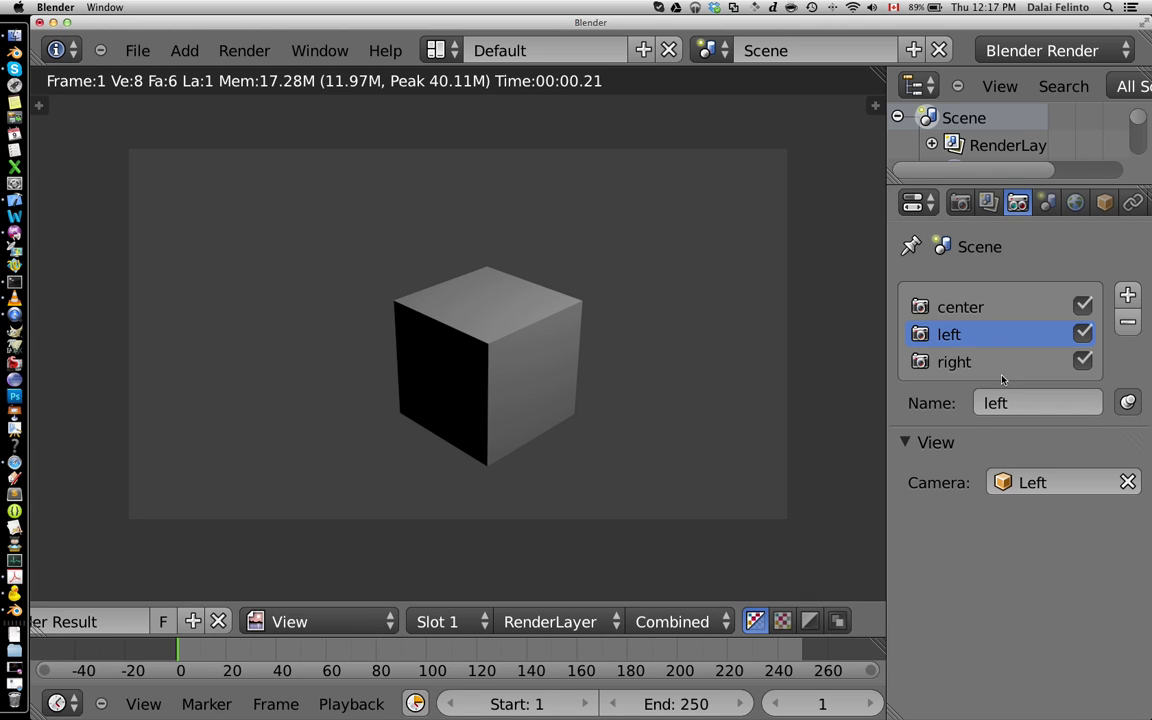
Examine the center render view's camera assignment, leaving the render result for the camera view of the scene.
click(996, 308)
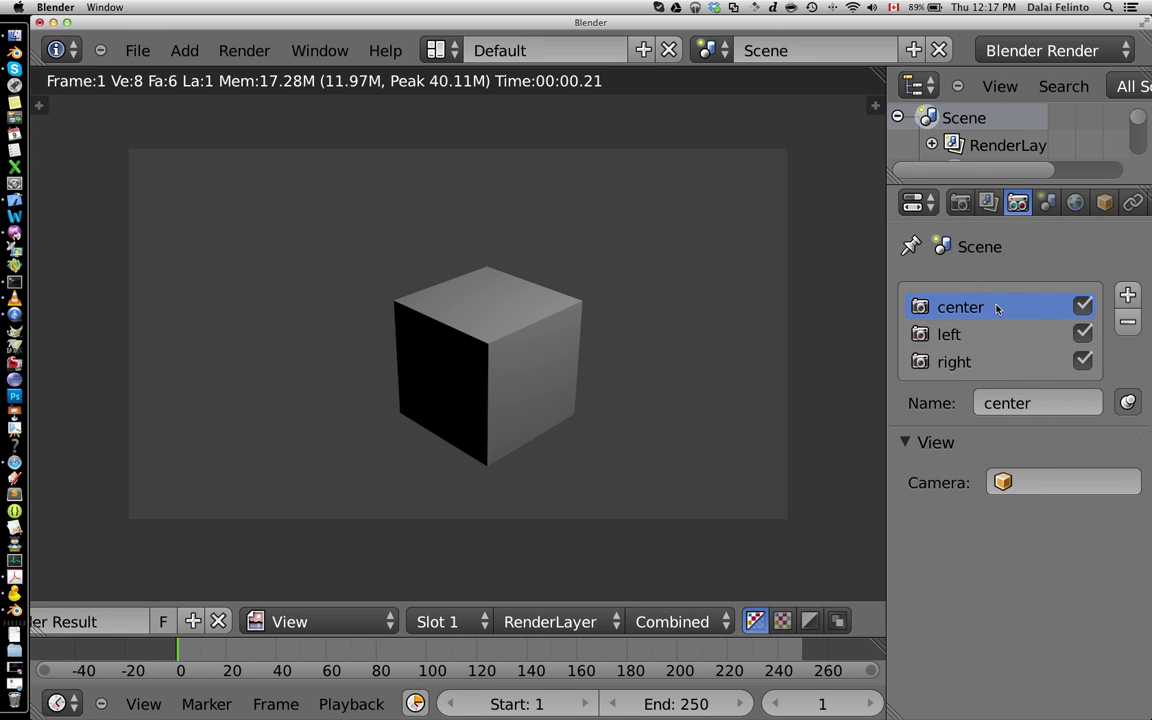
click(1022, 483)
key(Escape)
key(Escape)
mouse_move(606, 418)
middle_down()
mouse_move(601, 426)
mouse_move(601, 415)
middle_up()
key(KP_0)
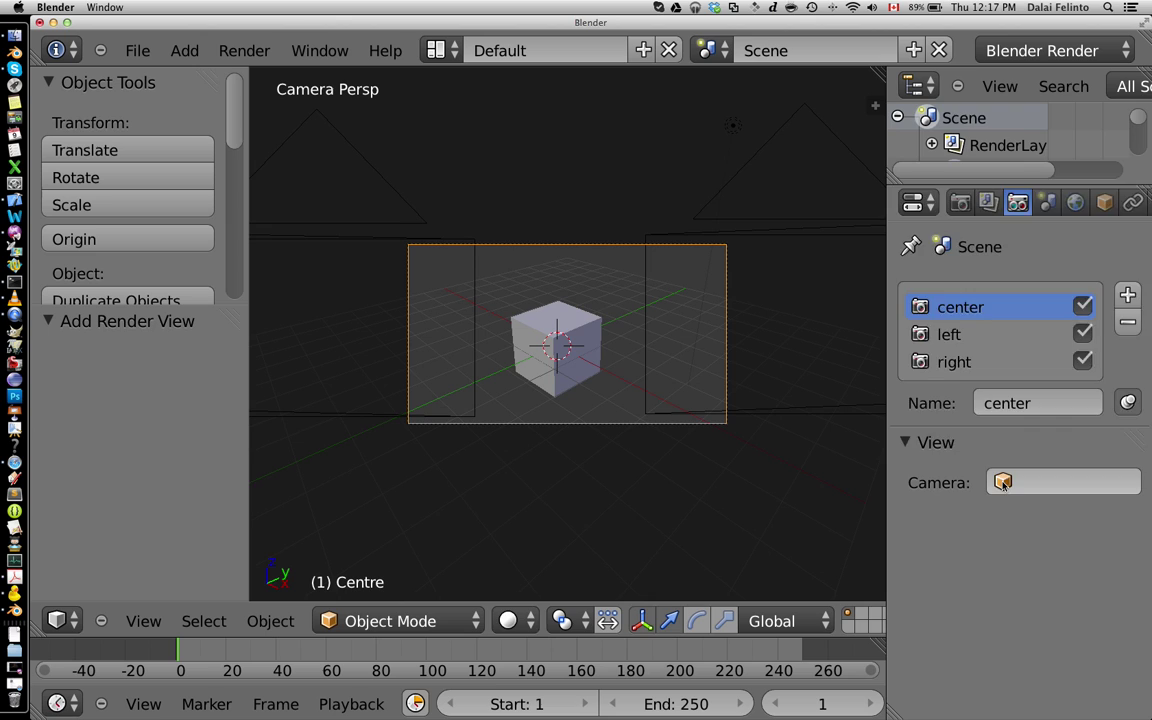
click(1010, 483)
key(Escape)
click(1043, 483)
click(719, 355)
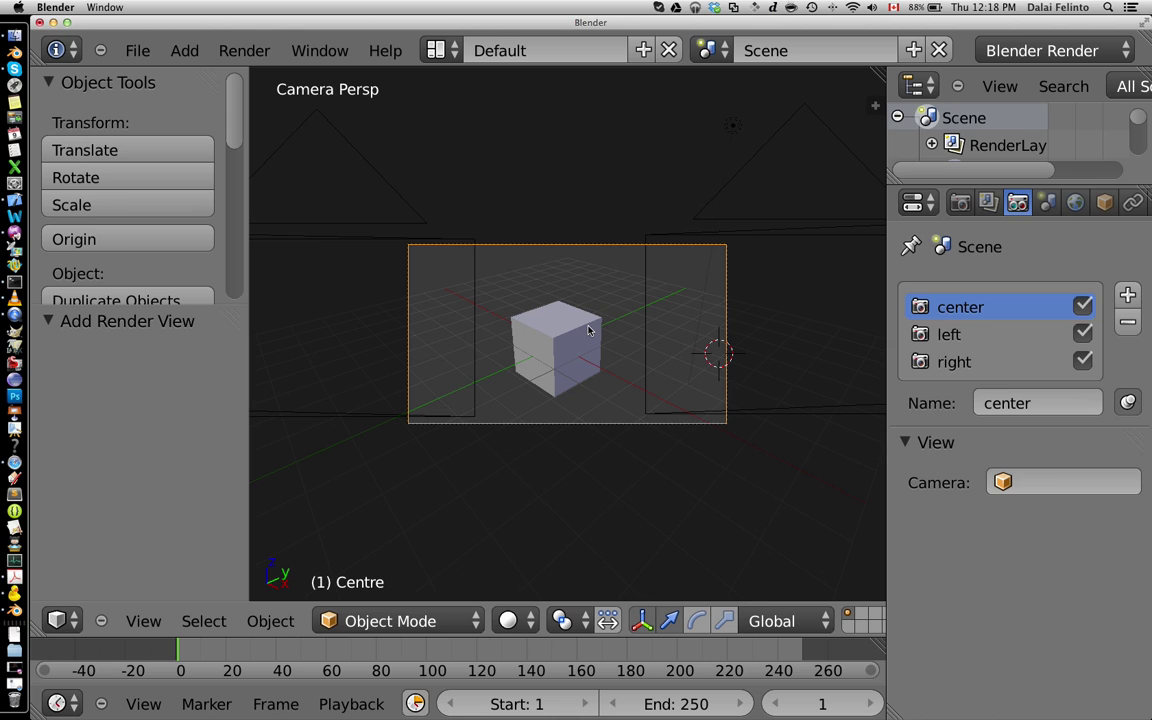
Reload the start-up file and change the node editor in the split layout into a 3D View.
key(super+n)
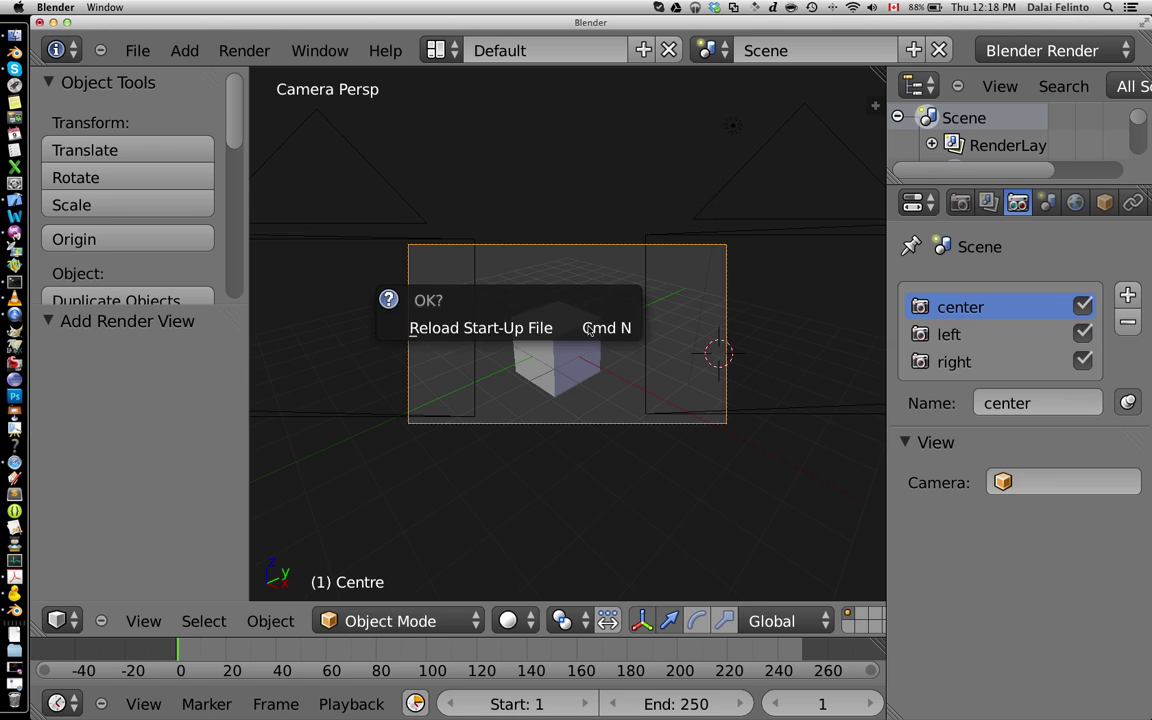
key(Return)
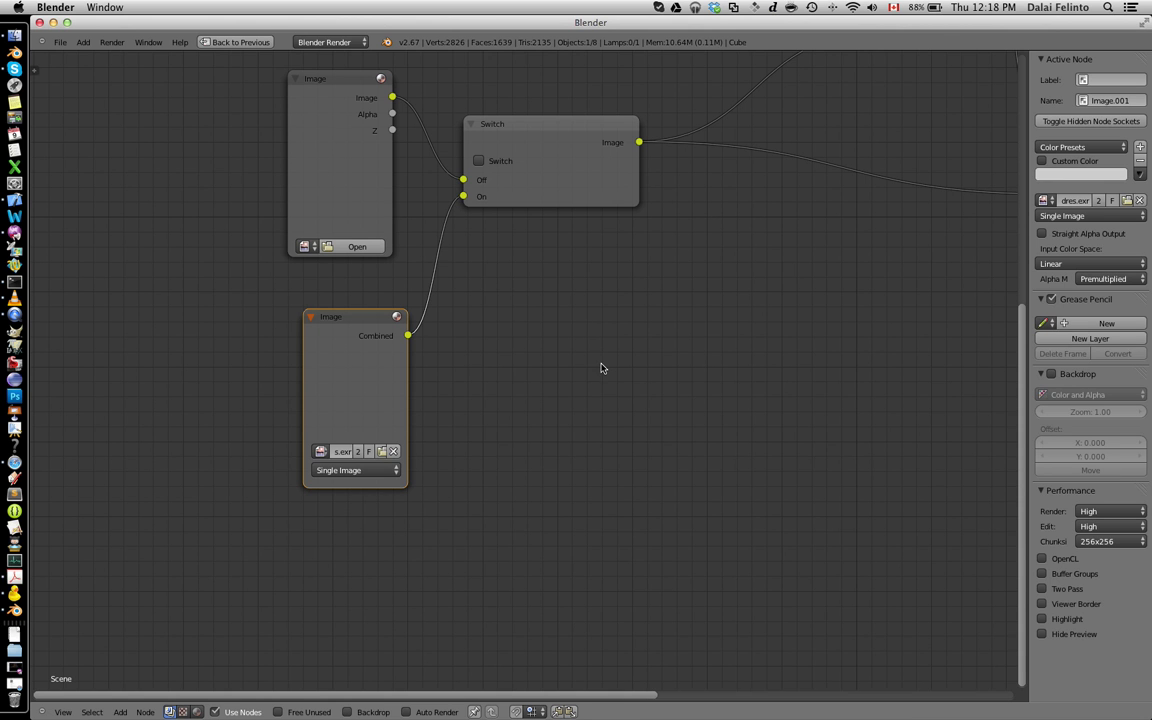
key(ctrl+Up)
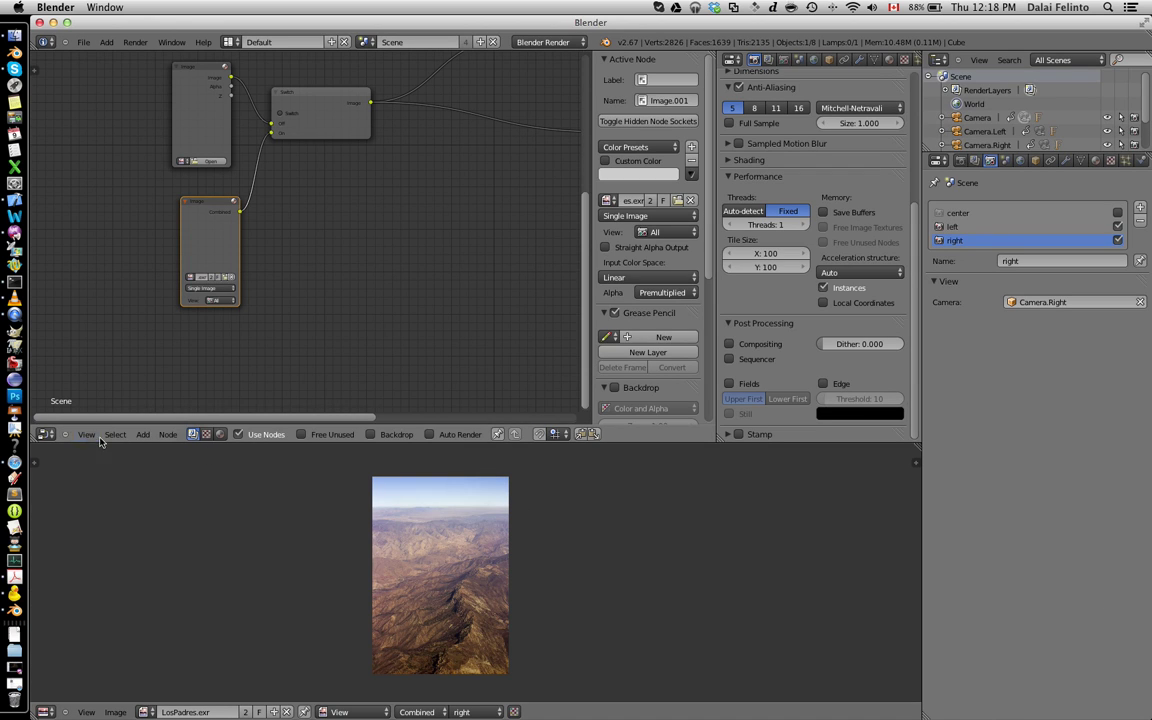
click(45, 433)
click(56, 387)
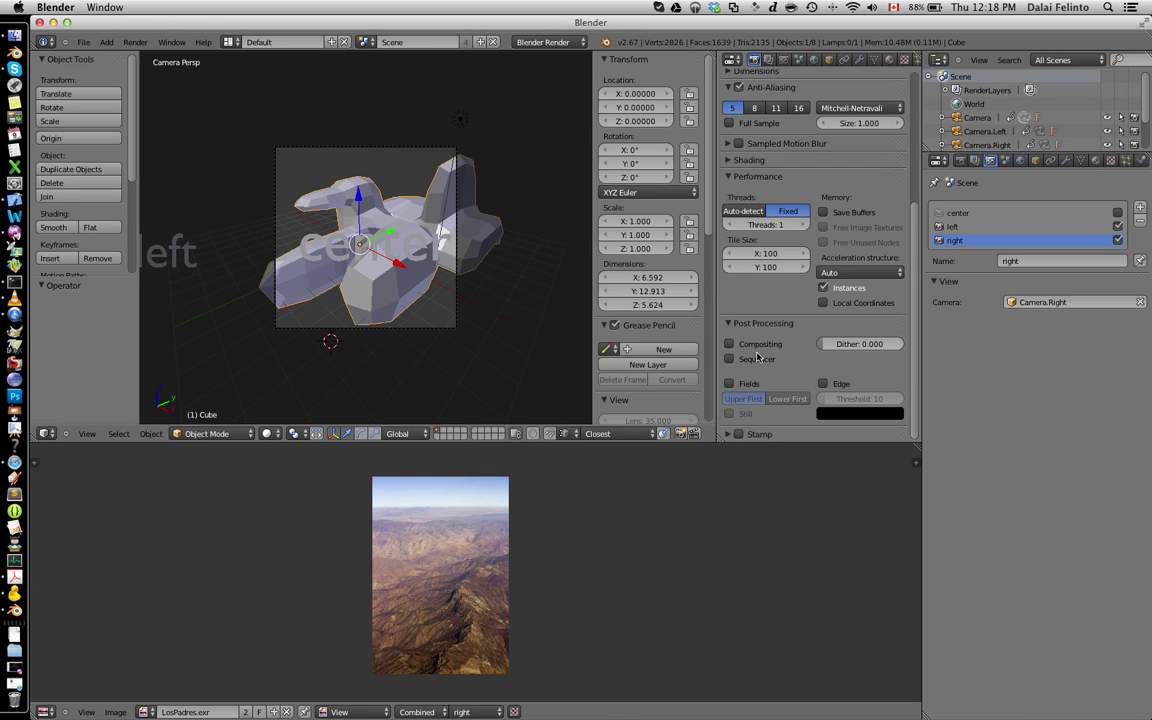
Maximize the 3D View and examine the three cameras in front of the model from outside the camera view.
middle_drag(440, 311, 441, 329)
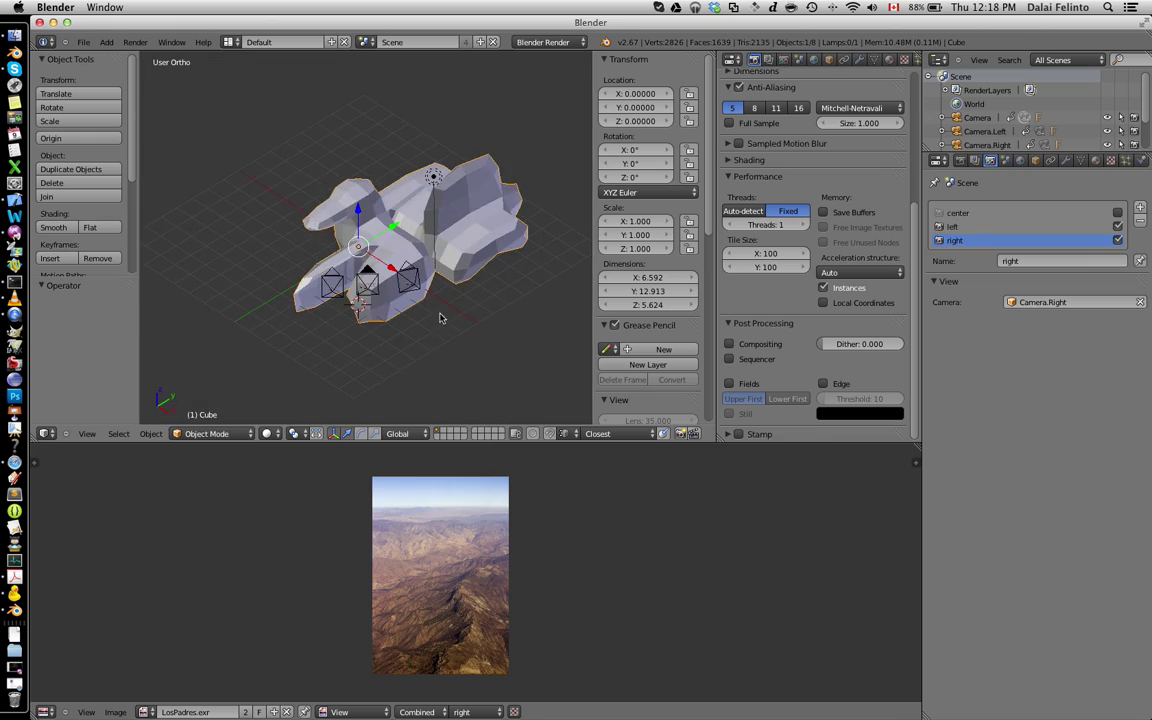
key(ctrl+Up)
scroll(479, 378, up, 2)
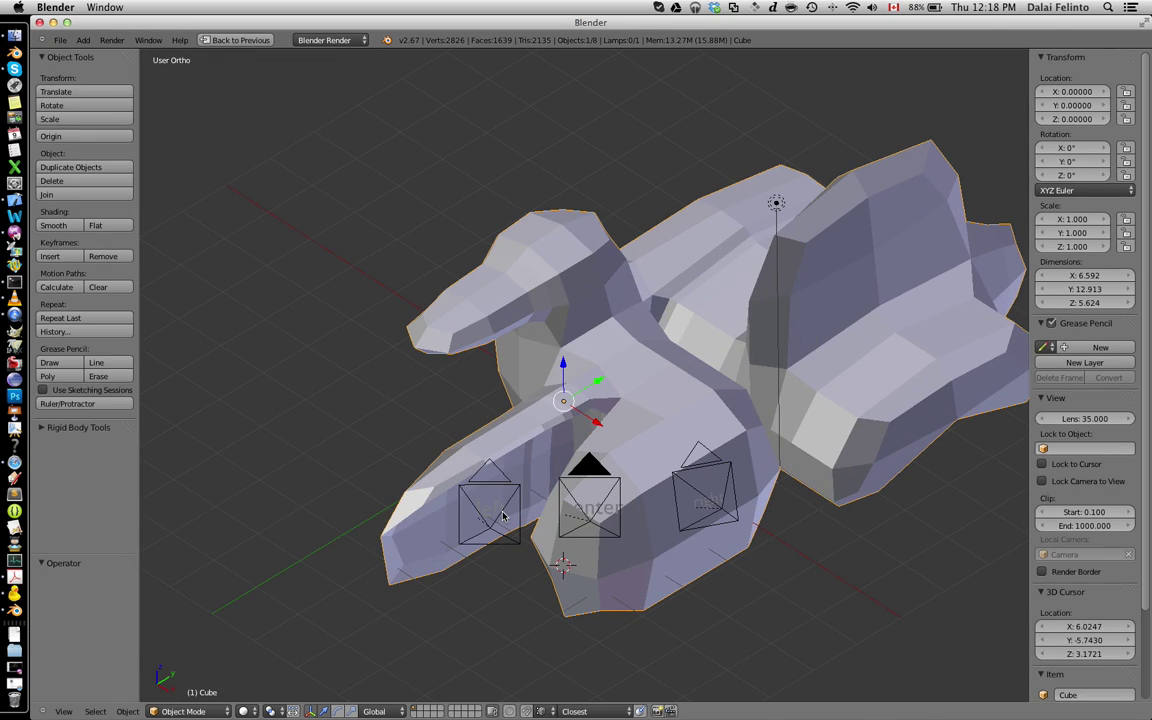
key(z)
scroll(503, 516, up, 3)
key(z)
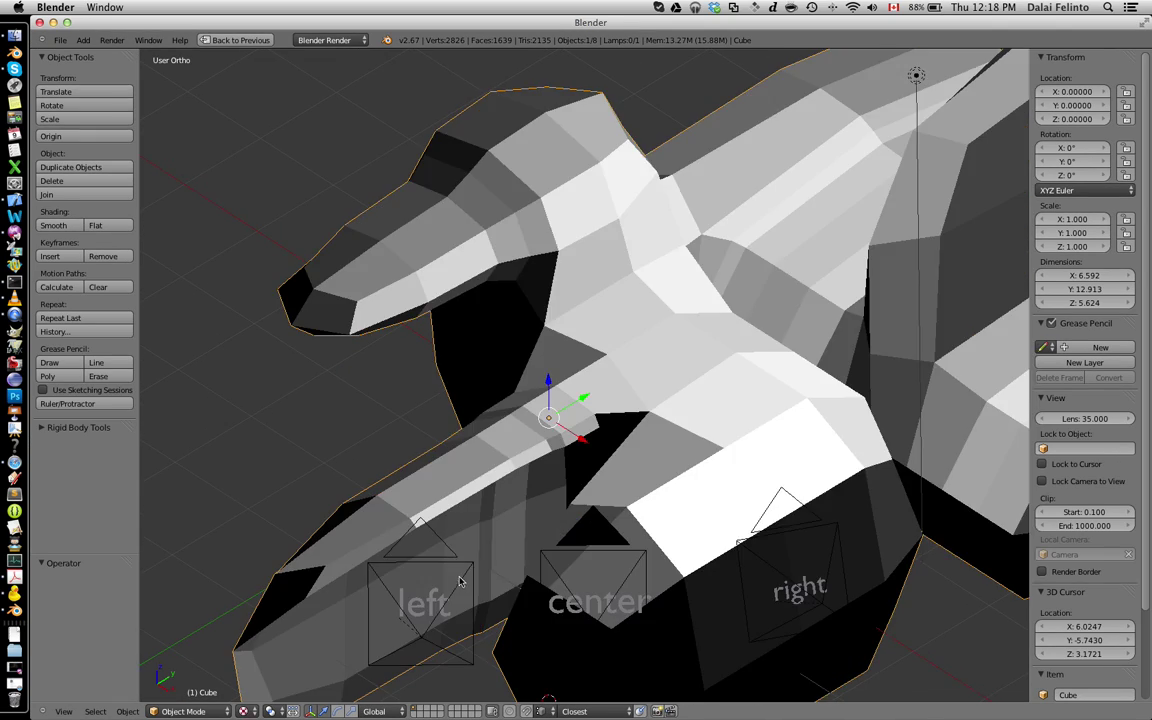
Select the camera objects and labels one by one in solid shading, and return to the camera view in the split layout.
right_click(451, 600)
key(alt+z)
right_click(596, 602)
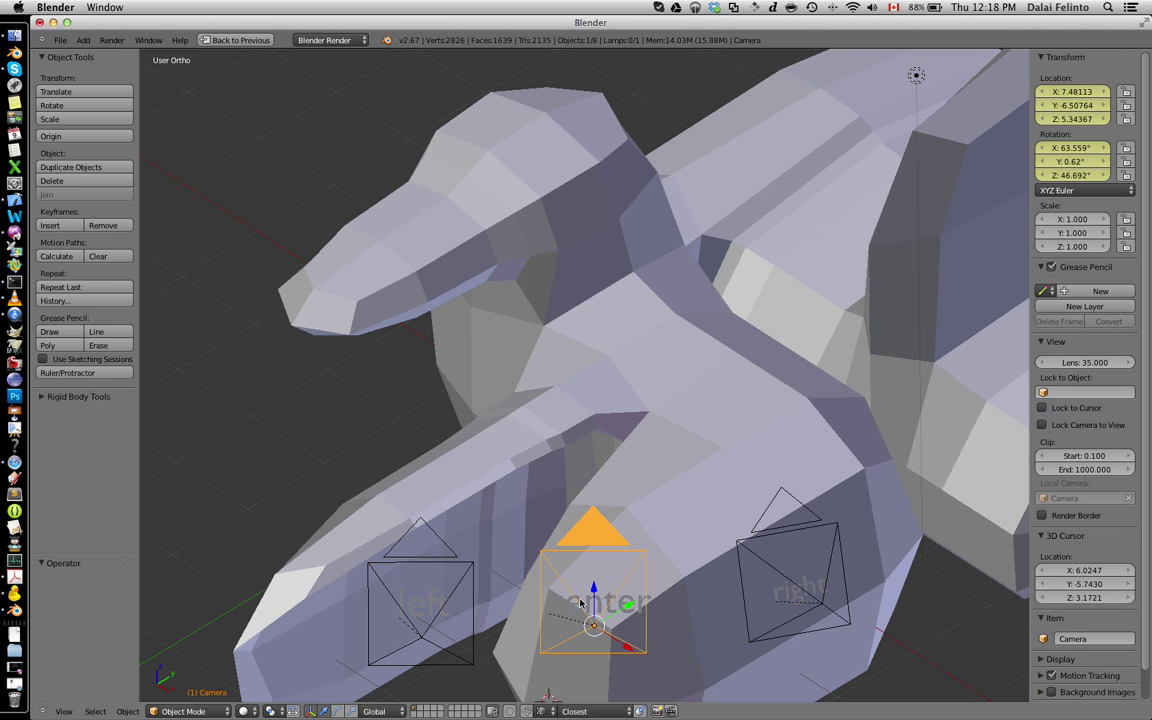
right_click(600, 605)
right_click(816, 594)
key(ctrl+KP_0)
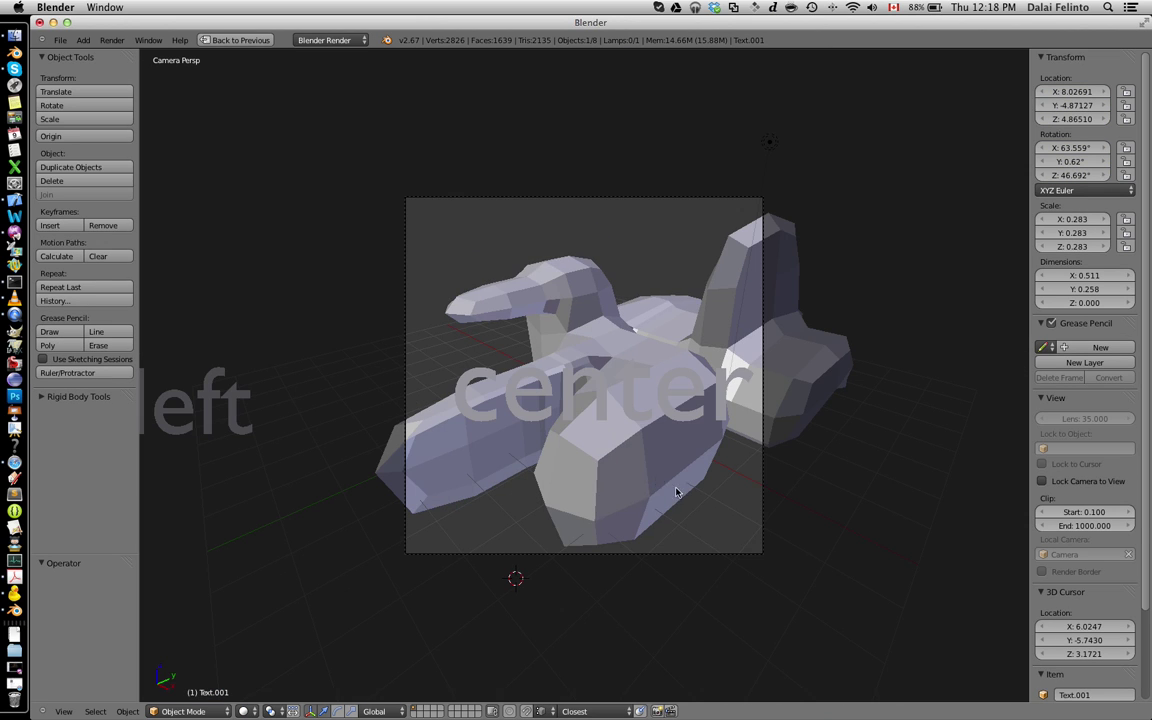
key(ctrl+Up)
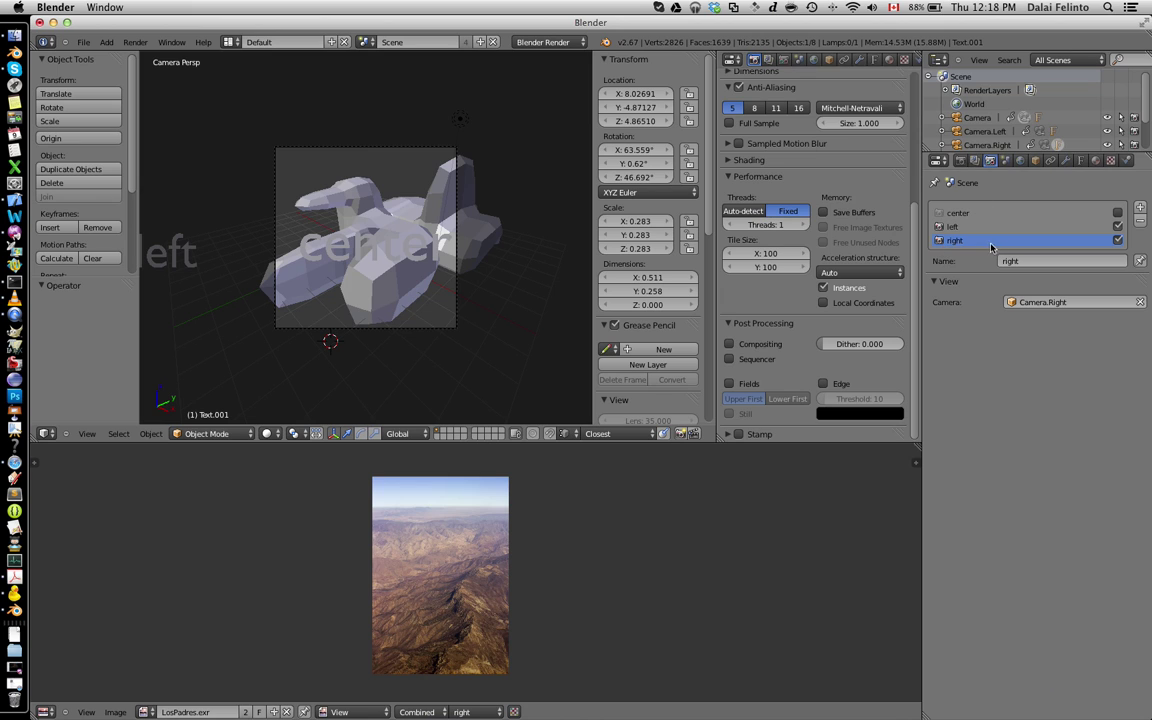
Set the interface DPI to 144 in the user preferences and close the preferences window.
key(ctrl+alt+u)
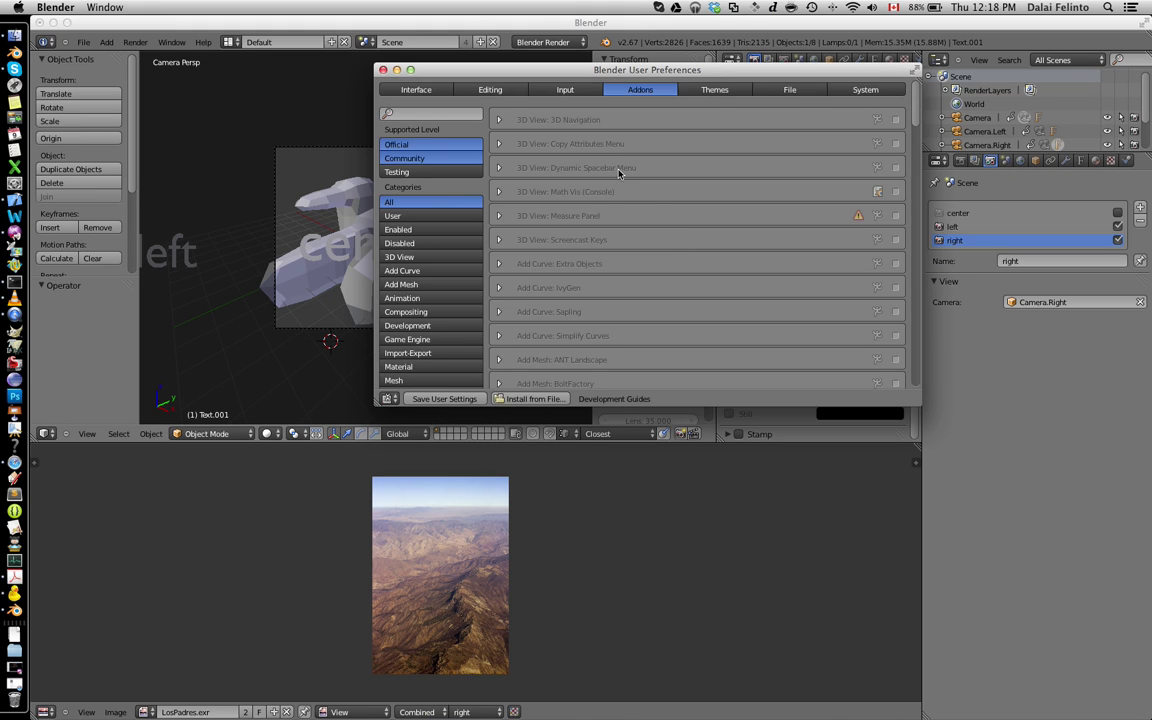
click(547, 90)
click(866, 90)
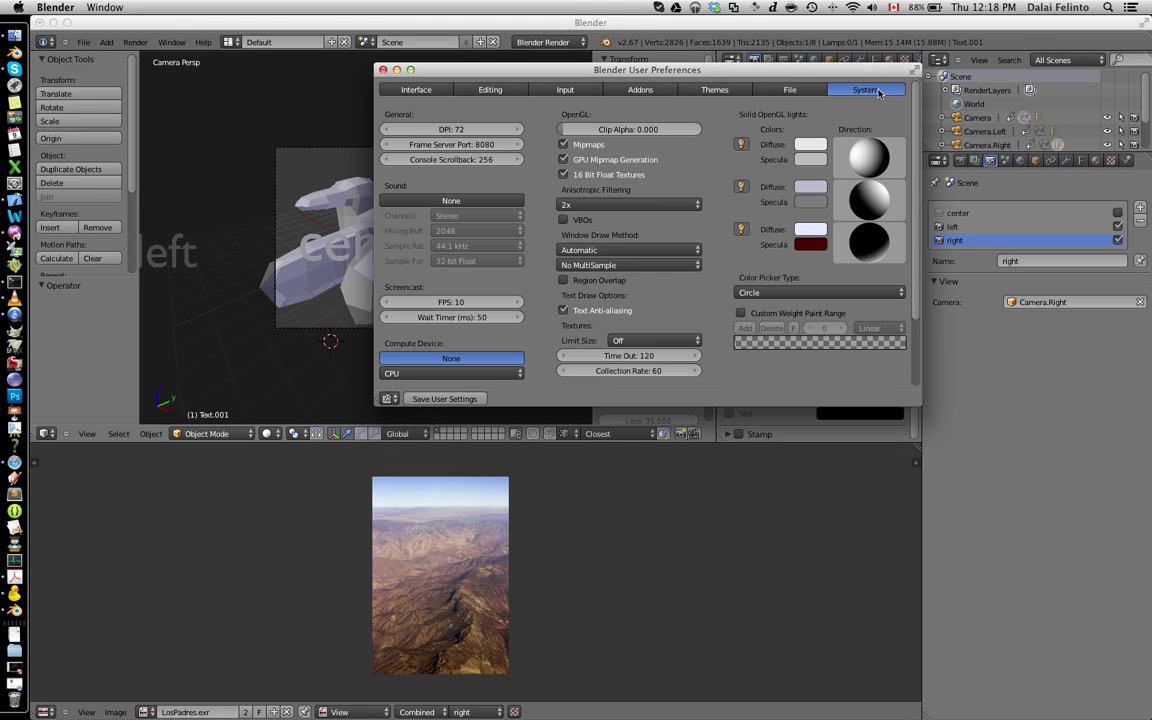
drag(461, 131, 668, 134)
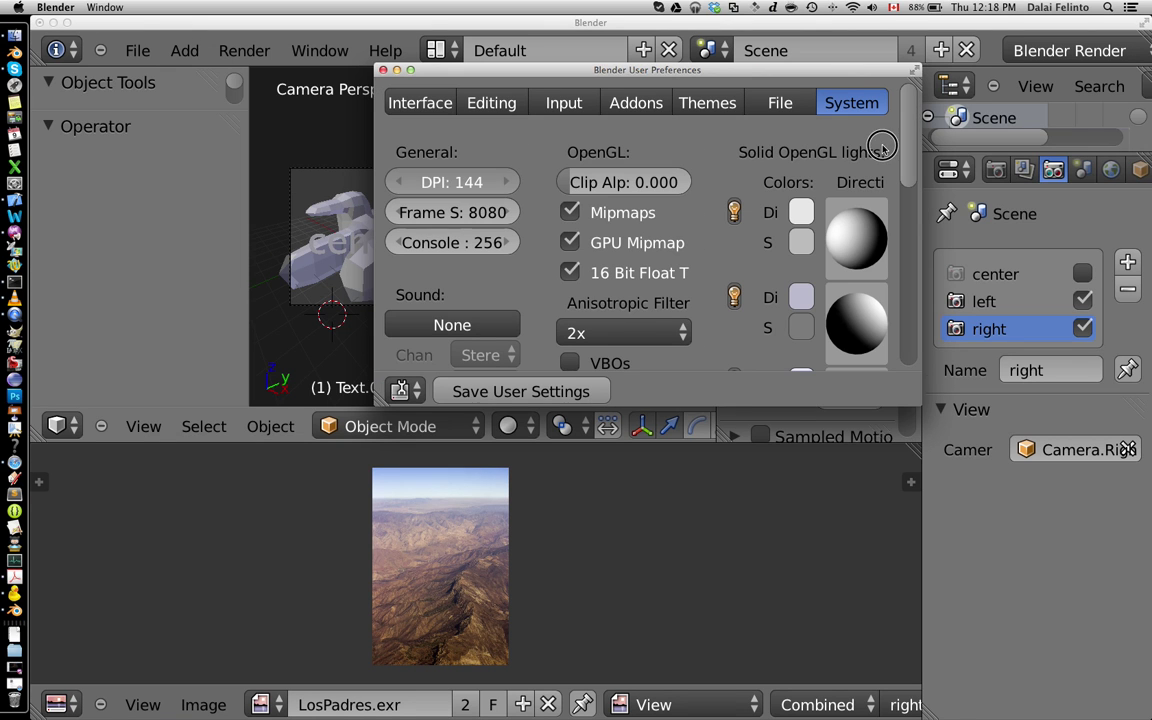
click(383, 71)
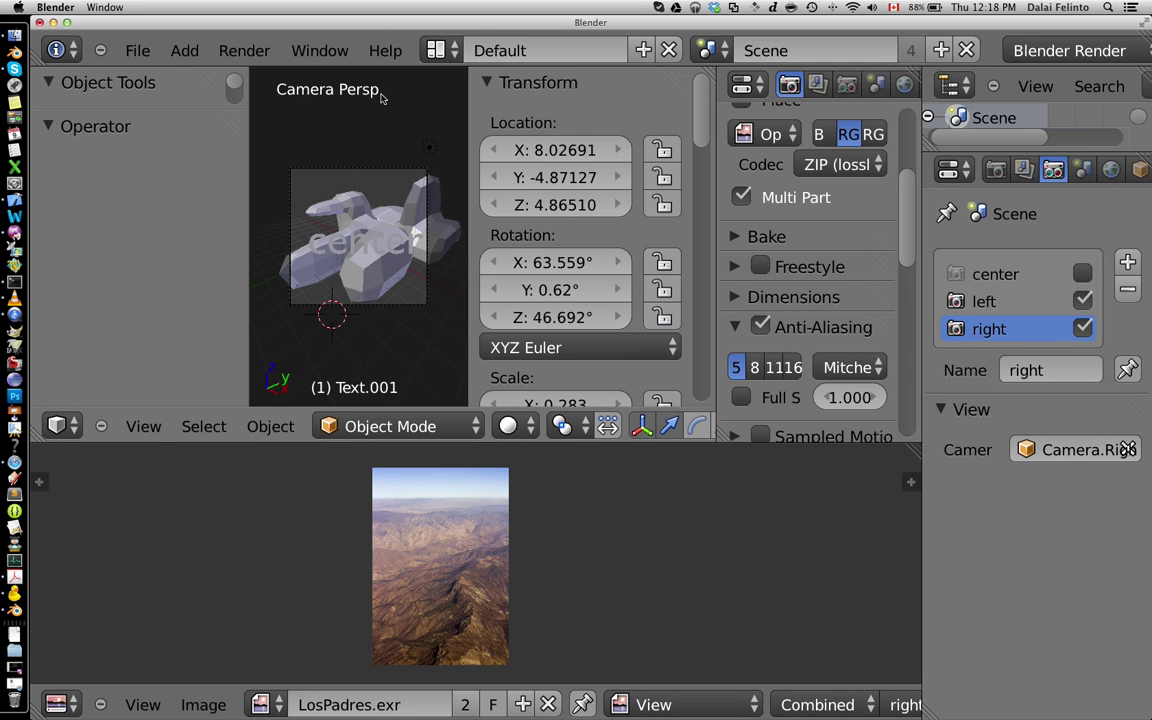
Check the left and right render views' camera assignments and render the scene.
click(1018, 302)
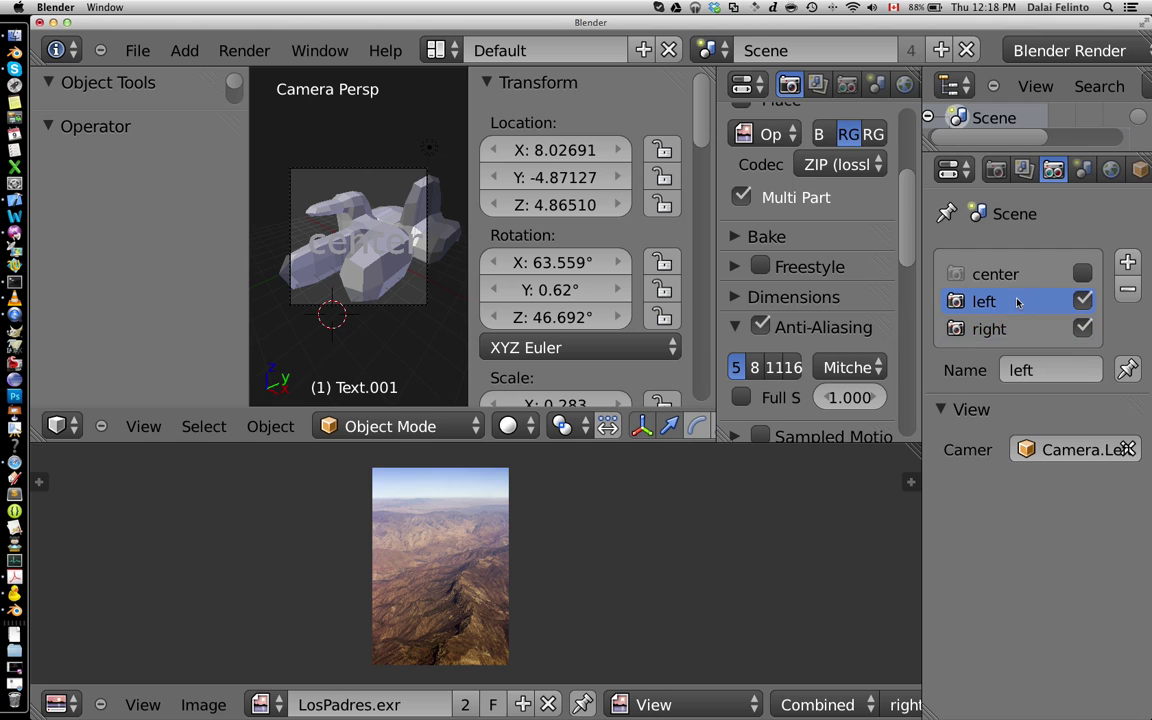
click(993, 328)
key(F12)
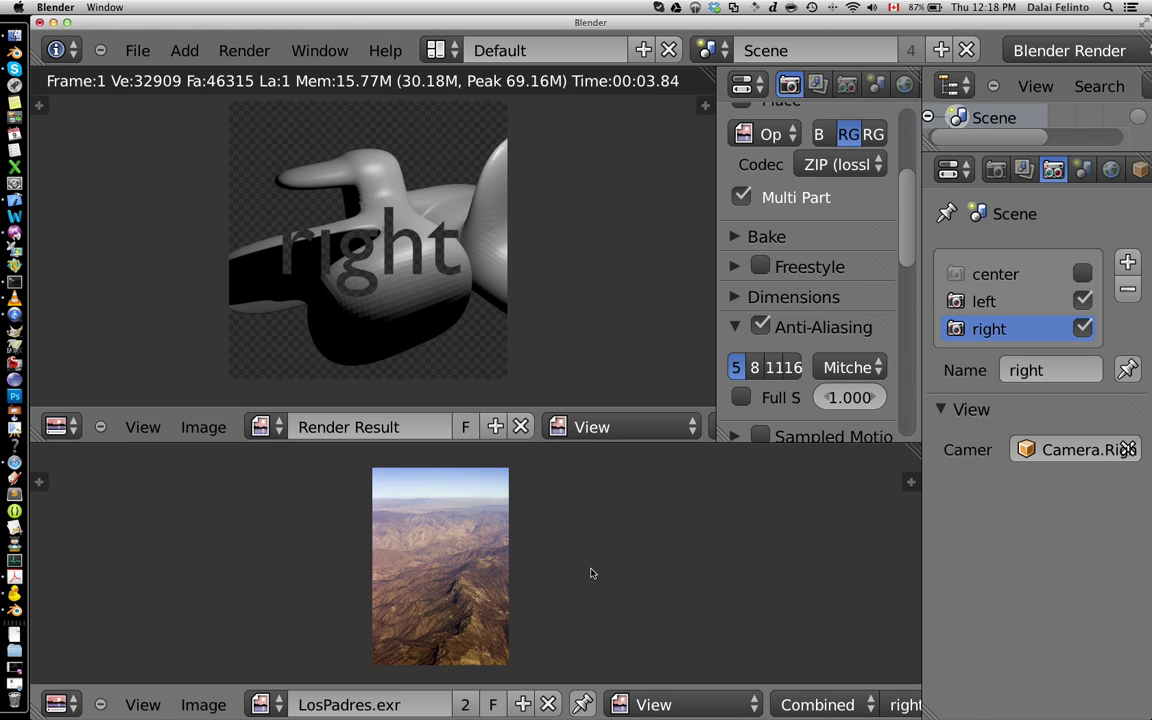
Compare the left and right views of the render result in the Combined pass.
scroll(585, 427, right, 10)
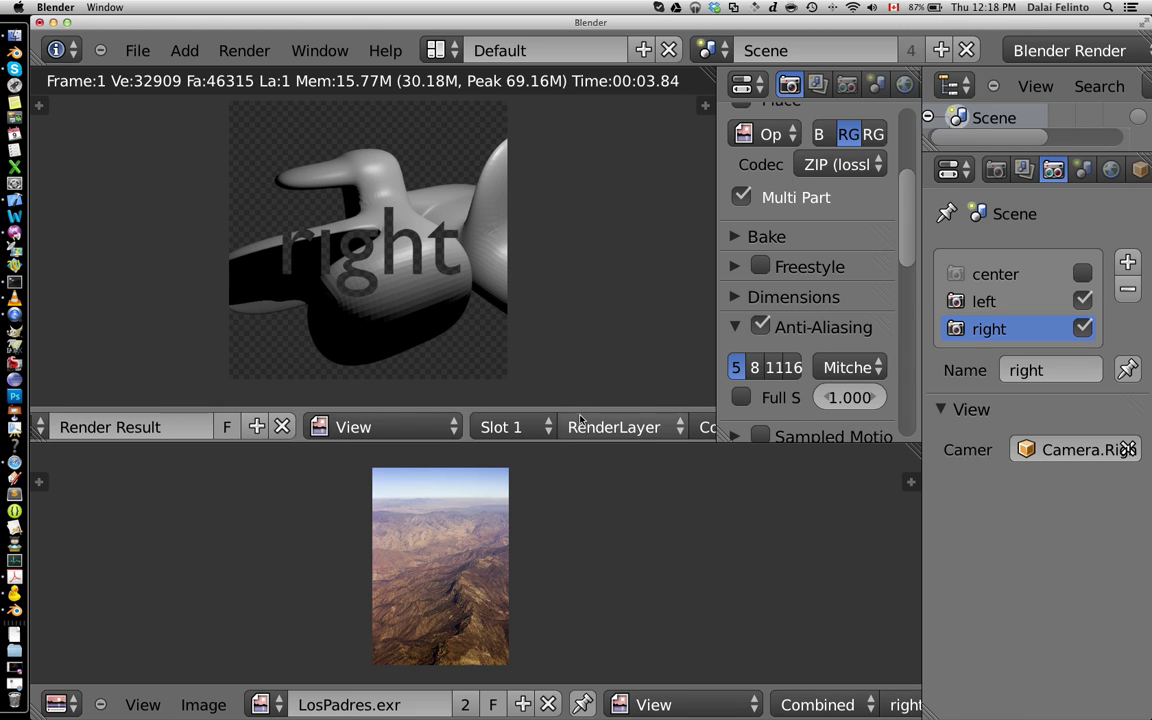
scroll(585, 427, right, 4)
click(605, 427)
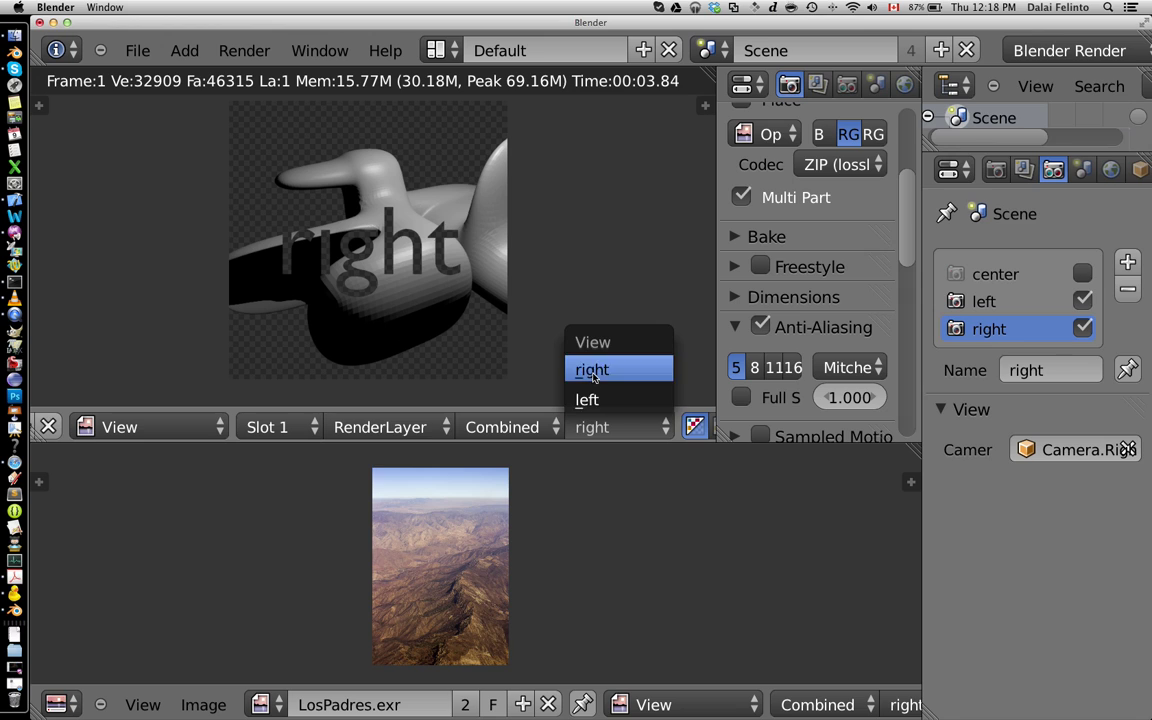
click(595, 401)
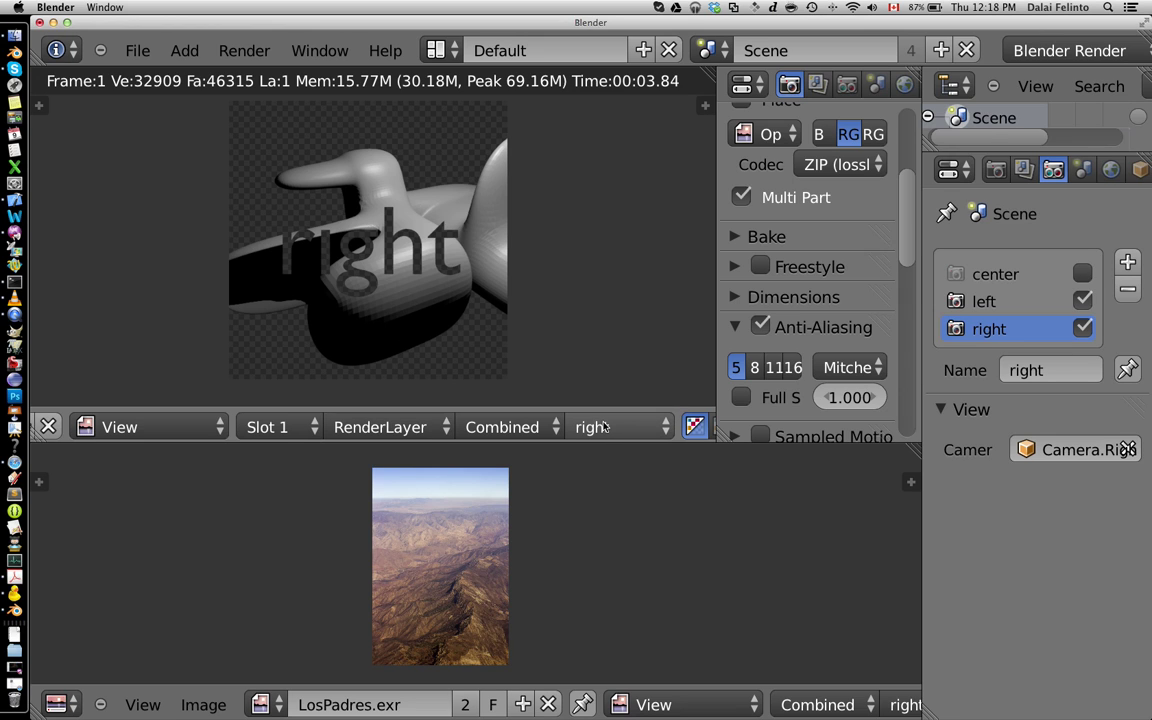
ctrl+scroll(603, 431, up, 3)
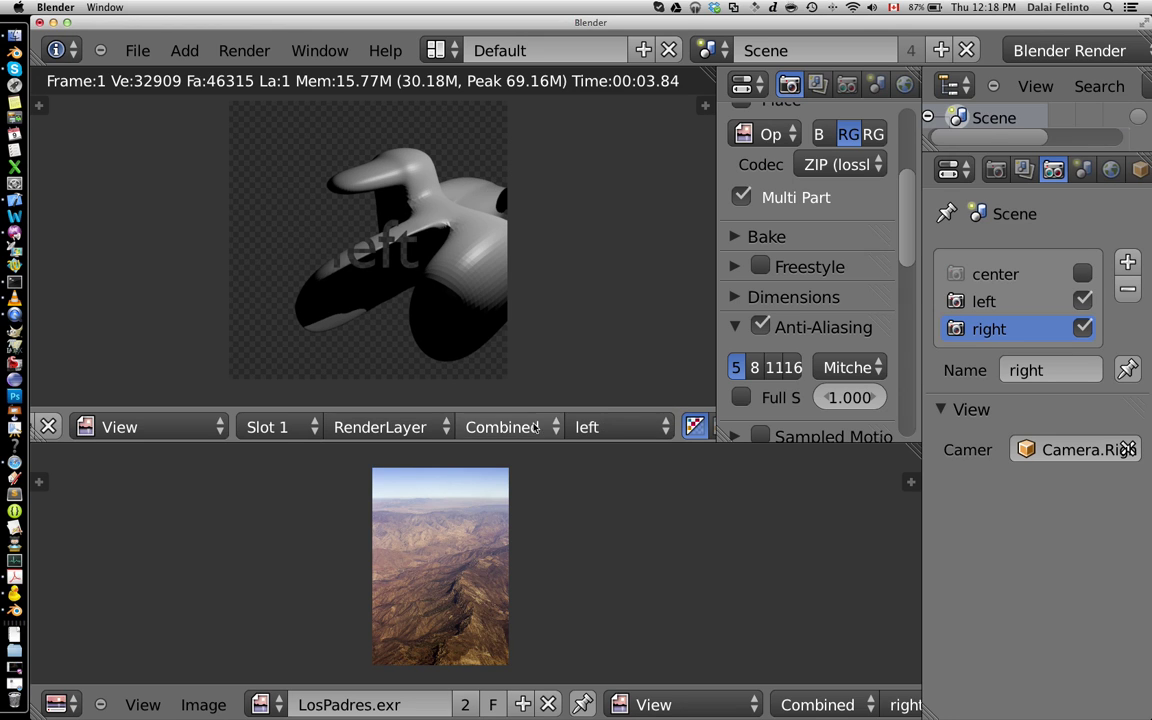
Display the render result's UV pass and compare its left and right views.
click(502, 427)
click(478, 370)
ctrl+scroll(588, 424, down, 1)
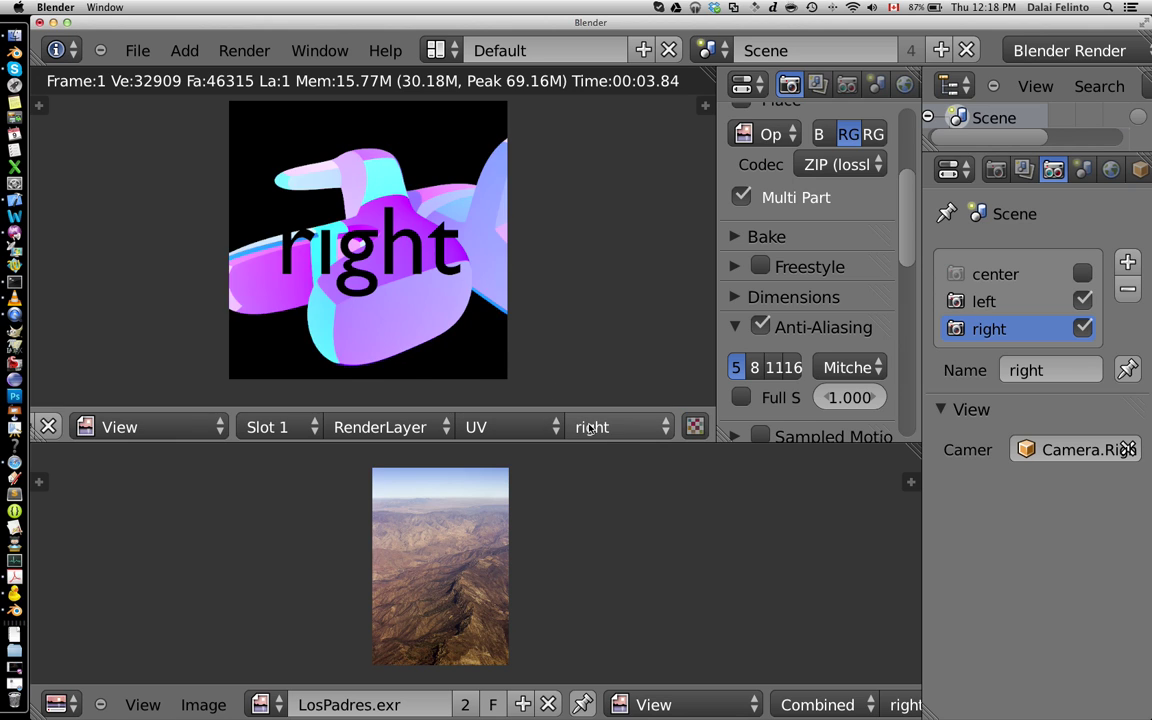
ctrl+scroll(590, 429, up, 1)
ctrl+scroll(590, 429, down, 1)
ctrl+scroll(590, 429, up, 1)
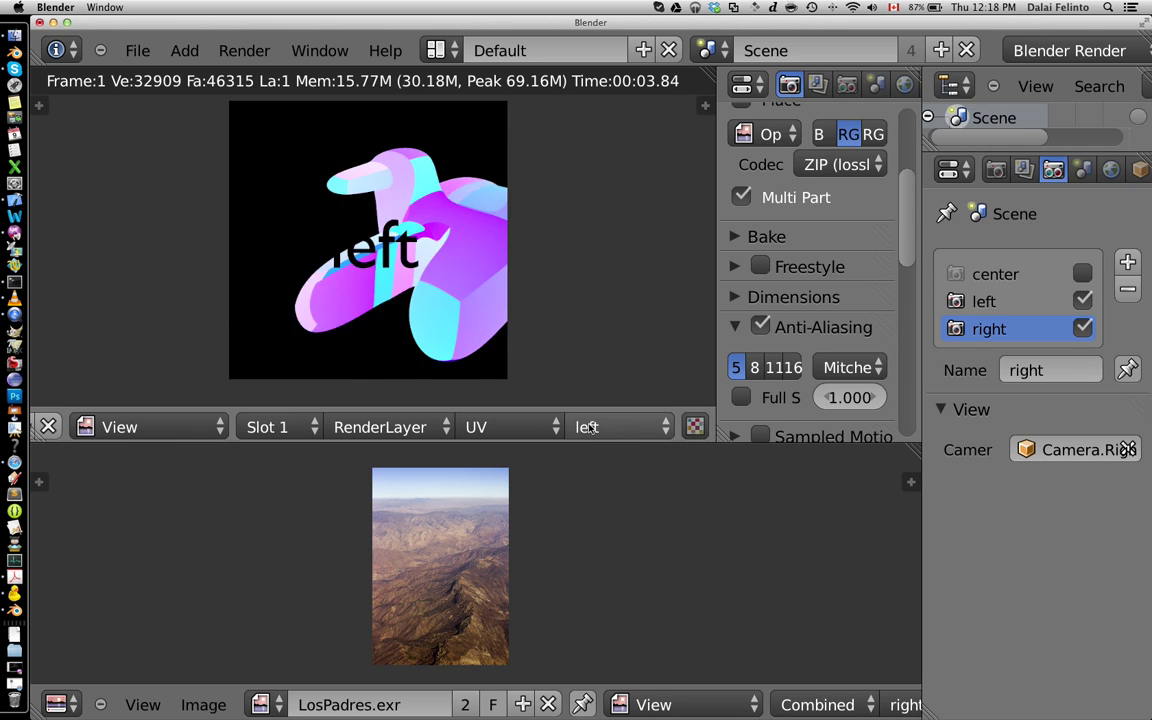
ctrl+scroll(590, 429, down, 1)
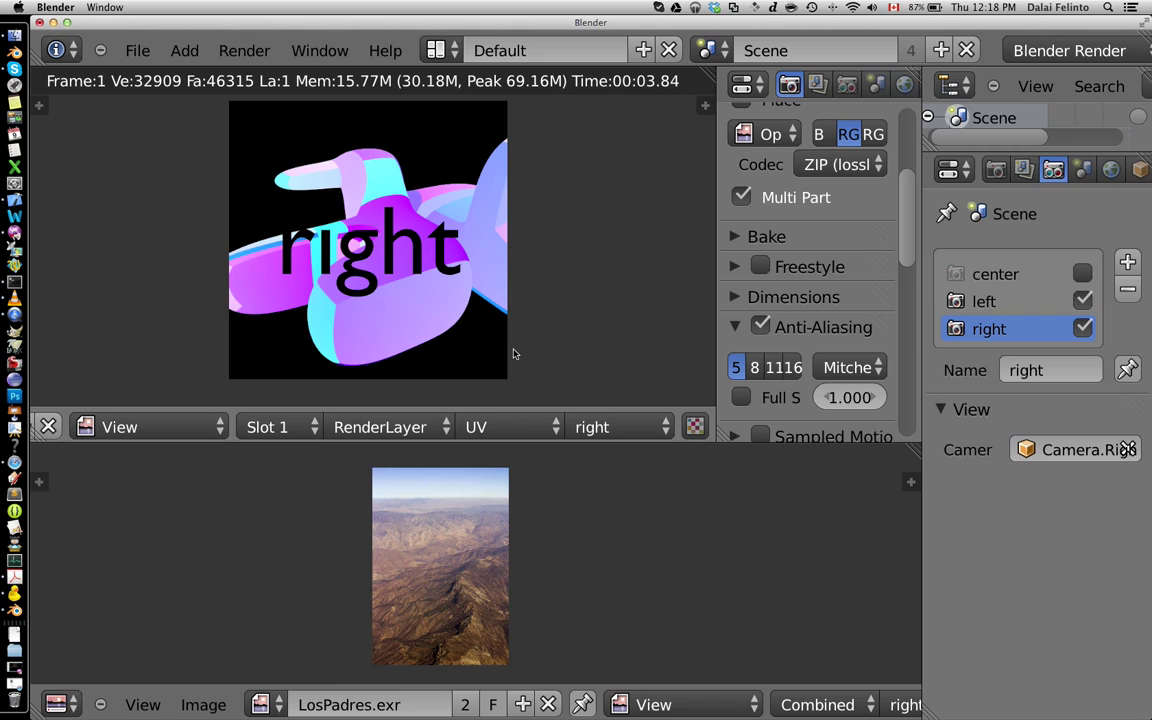
Start saving the render result as an image and choose the samples/tmp folder as its destination.
key(F3)
scroll(256, 440, down, 1)
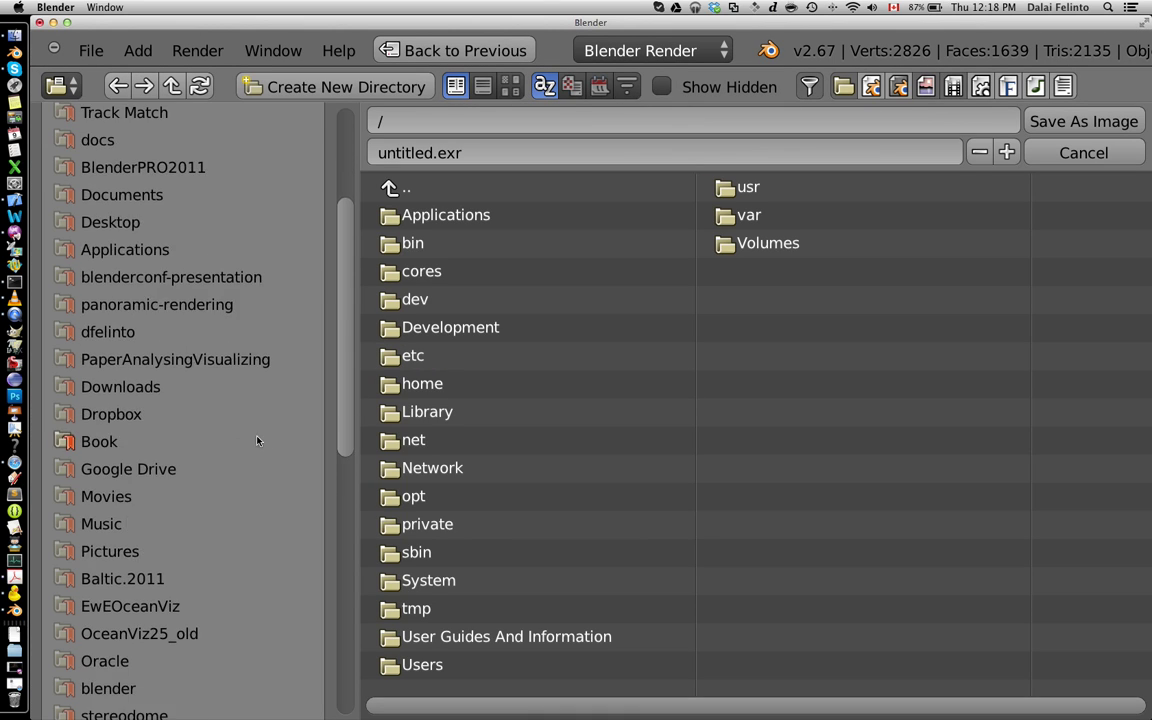
scroll(256, 440, down, 12)
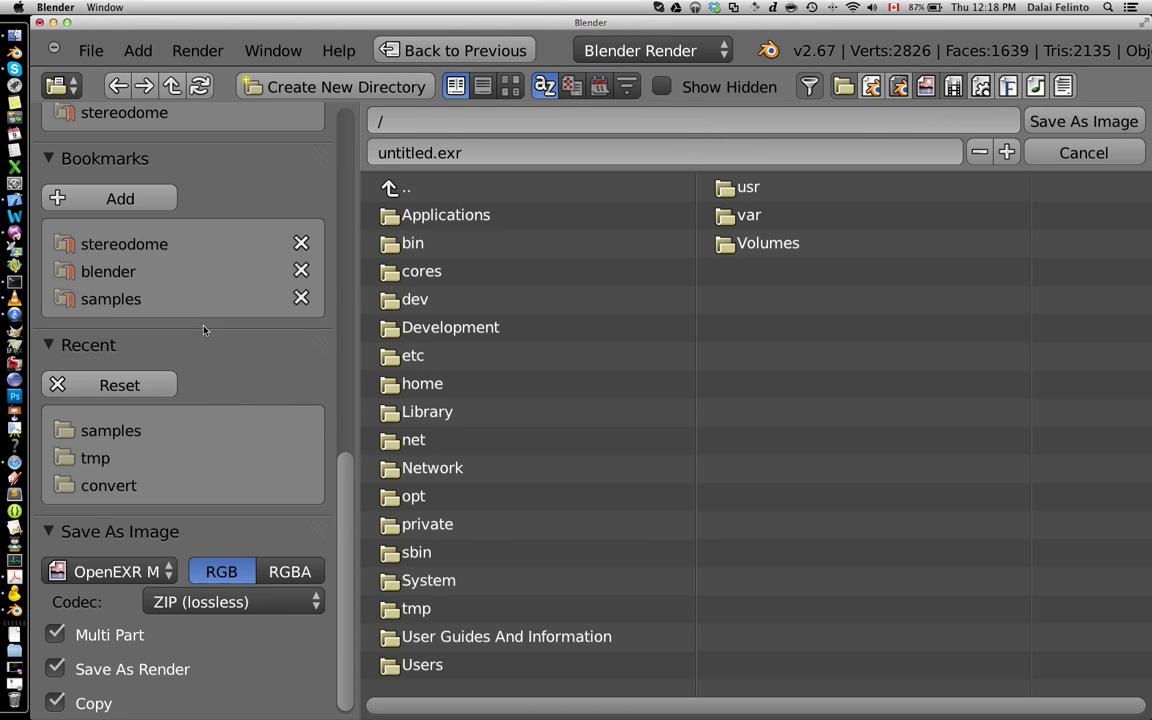
click(225, 299)
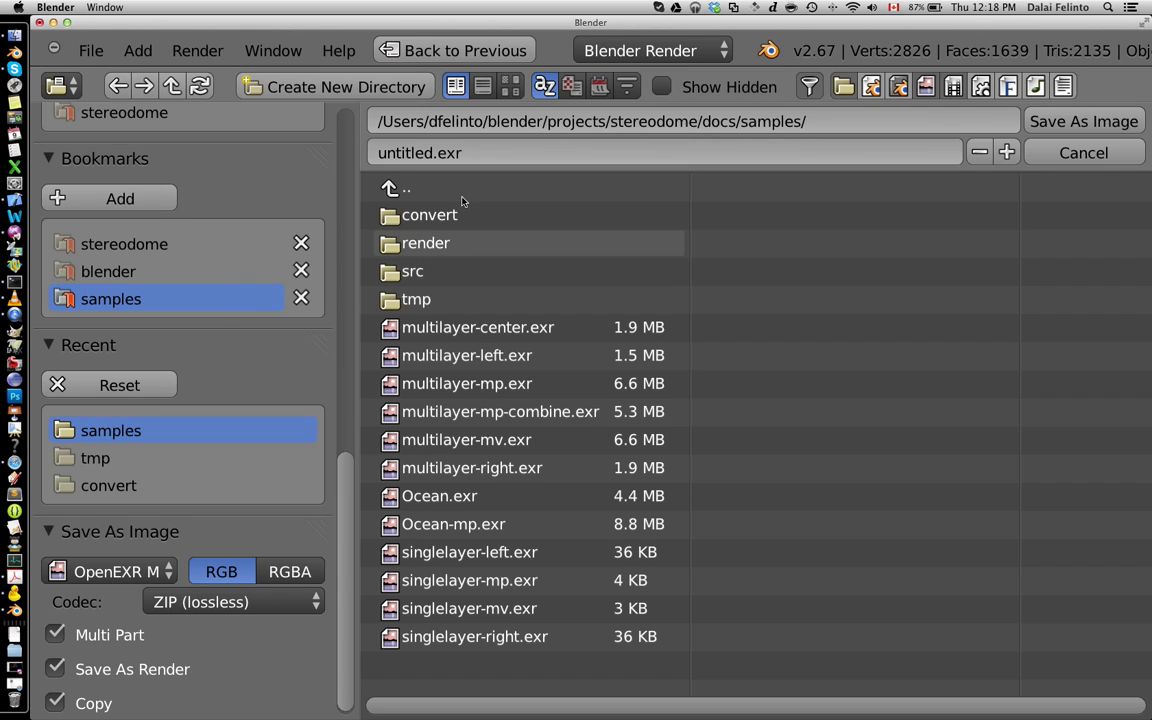
click(420, 300)
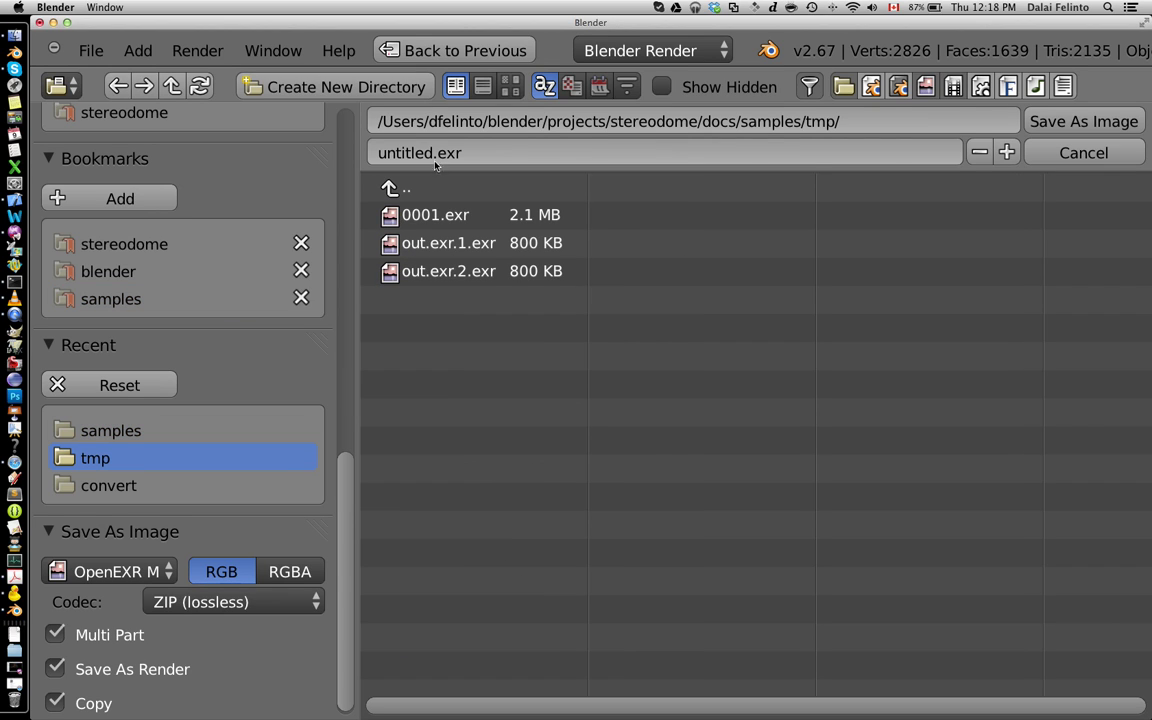
Name the image video.exr and save it as a multilayer OpenEXR with Multi Part enabled.
click(435, 160)
key(BackSpace)
text(video)
key(Return)
click(118, 638)
click(117, 638)
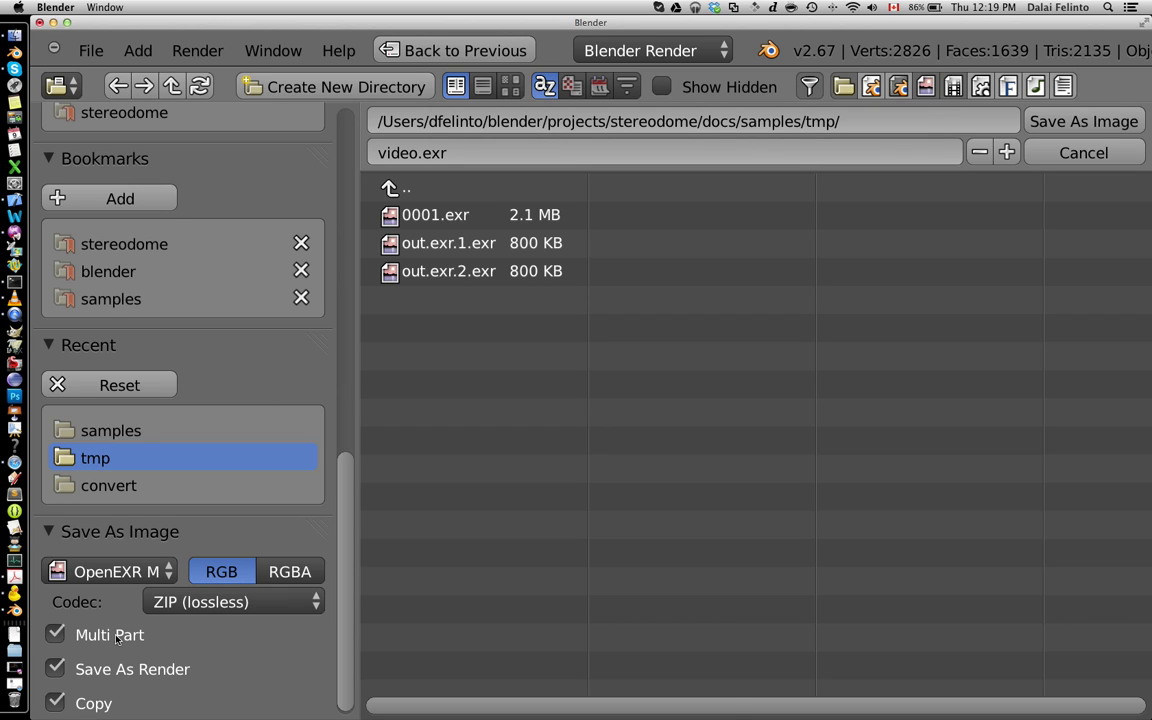
scroll(117, 638, down, 1)
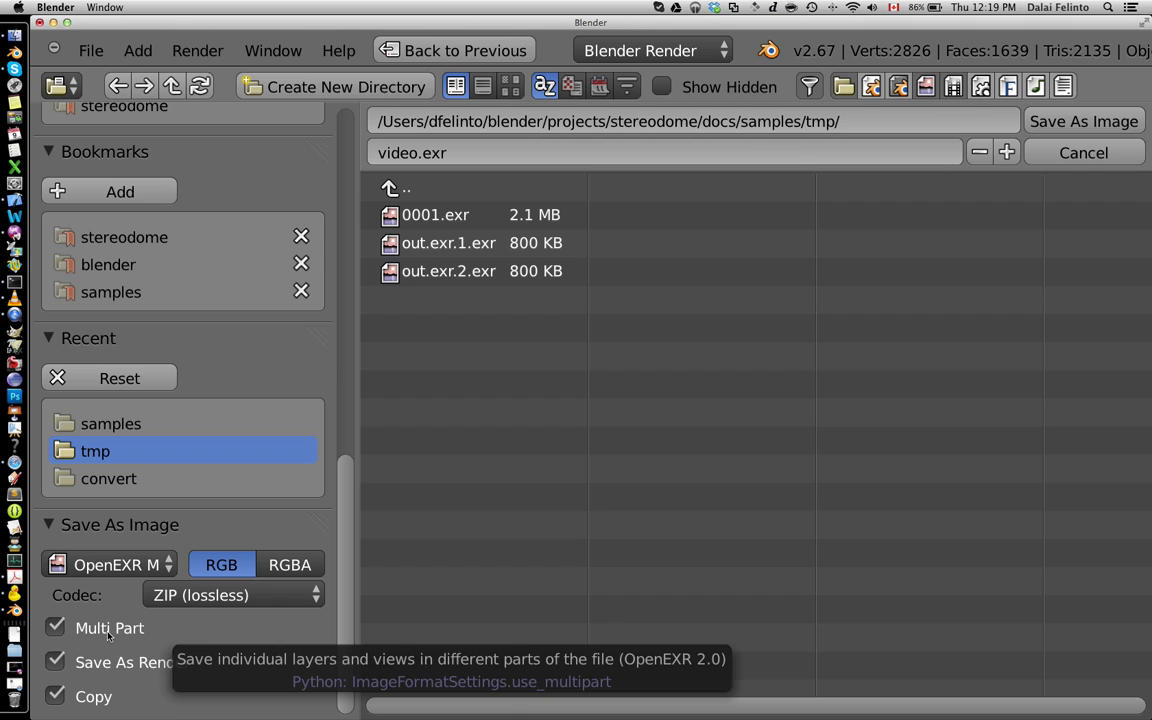
click(1085, 122)
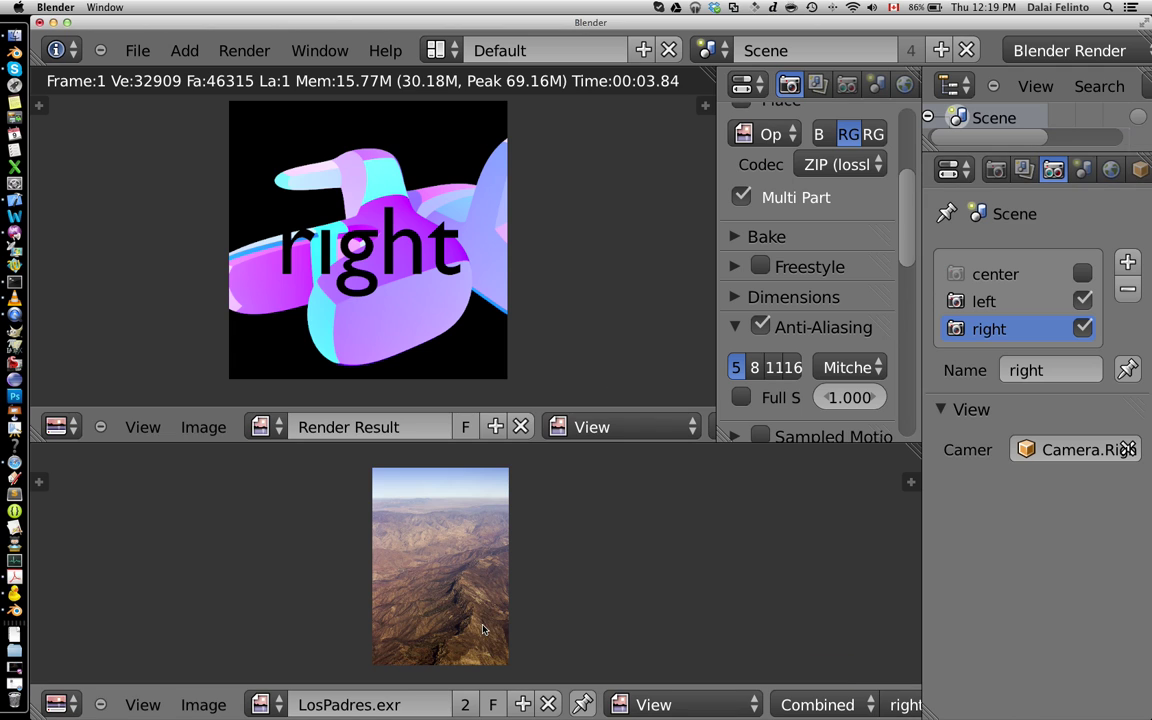
Open video.exr from the samples/tmp folder in the image editor showing LosPadres.exr.
key(alt+o)
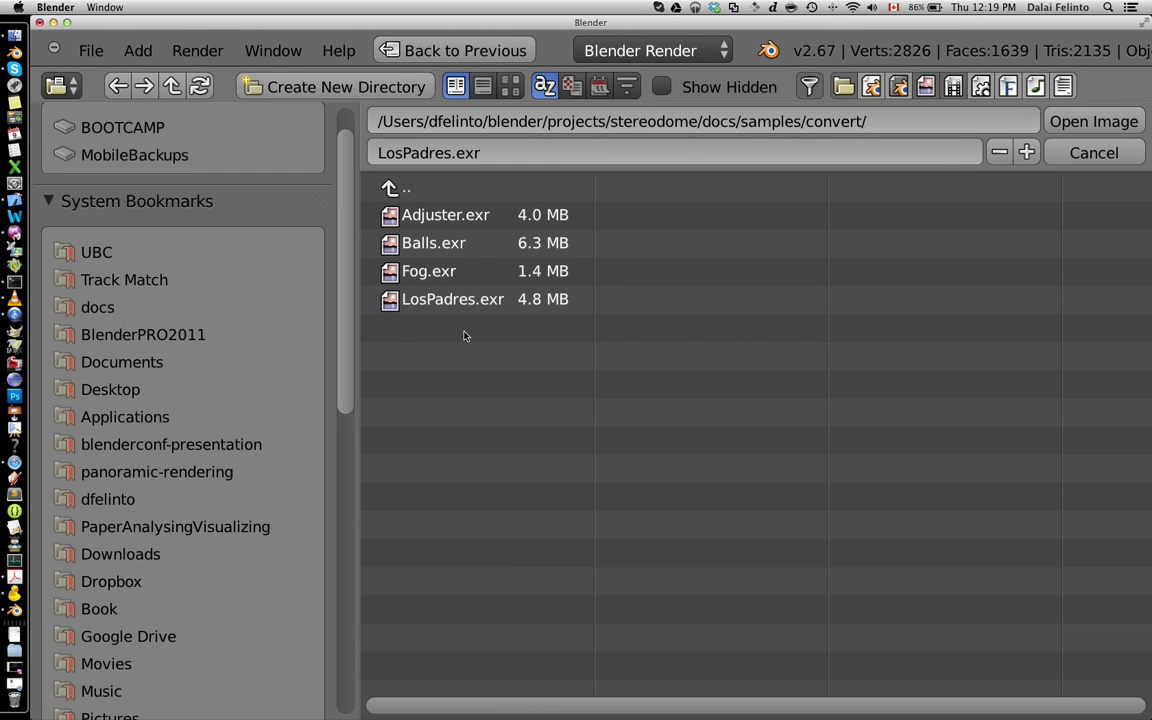
key(BackSpace)
click(440, 296)
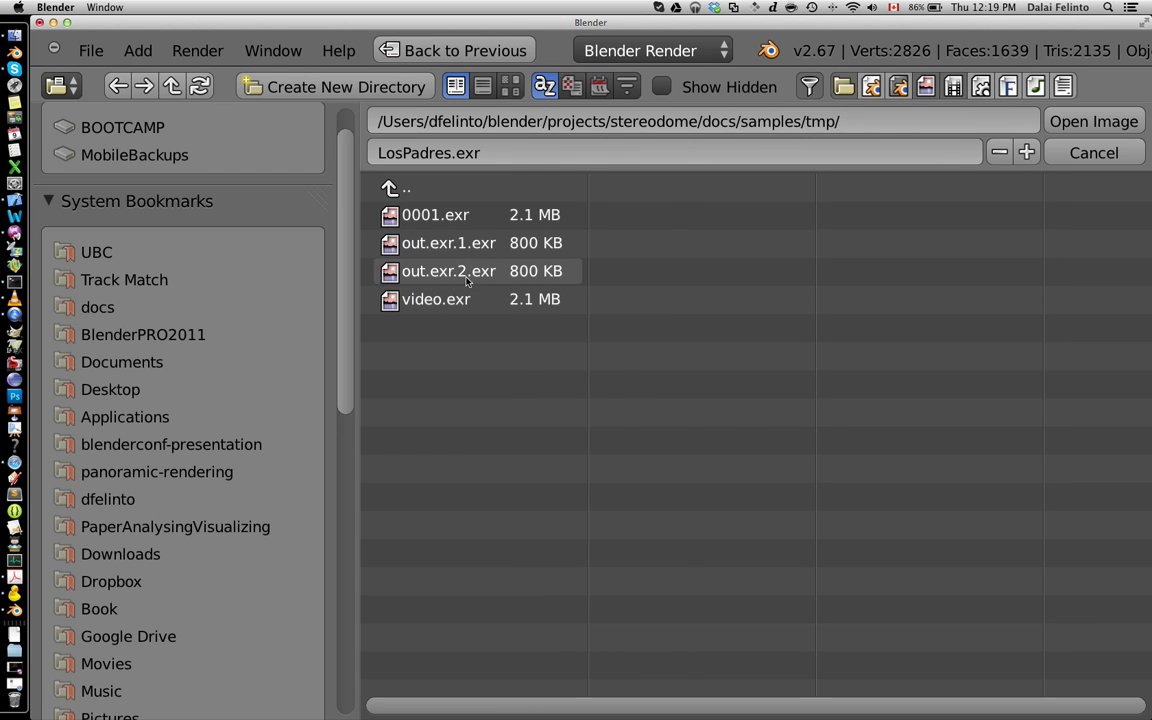
double_click(460, 296)
scroll(517, 586, up, 2)
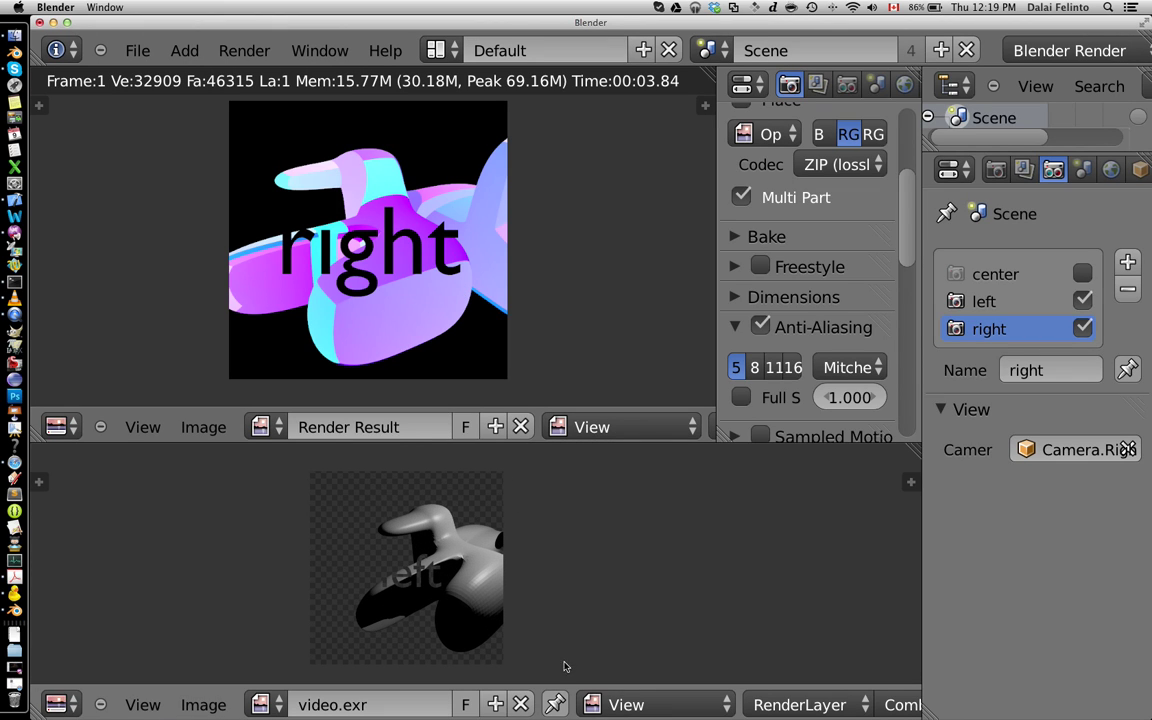
Compare the left and right views of the loaded video.exr.
scroll(480, 705, right, 5)
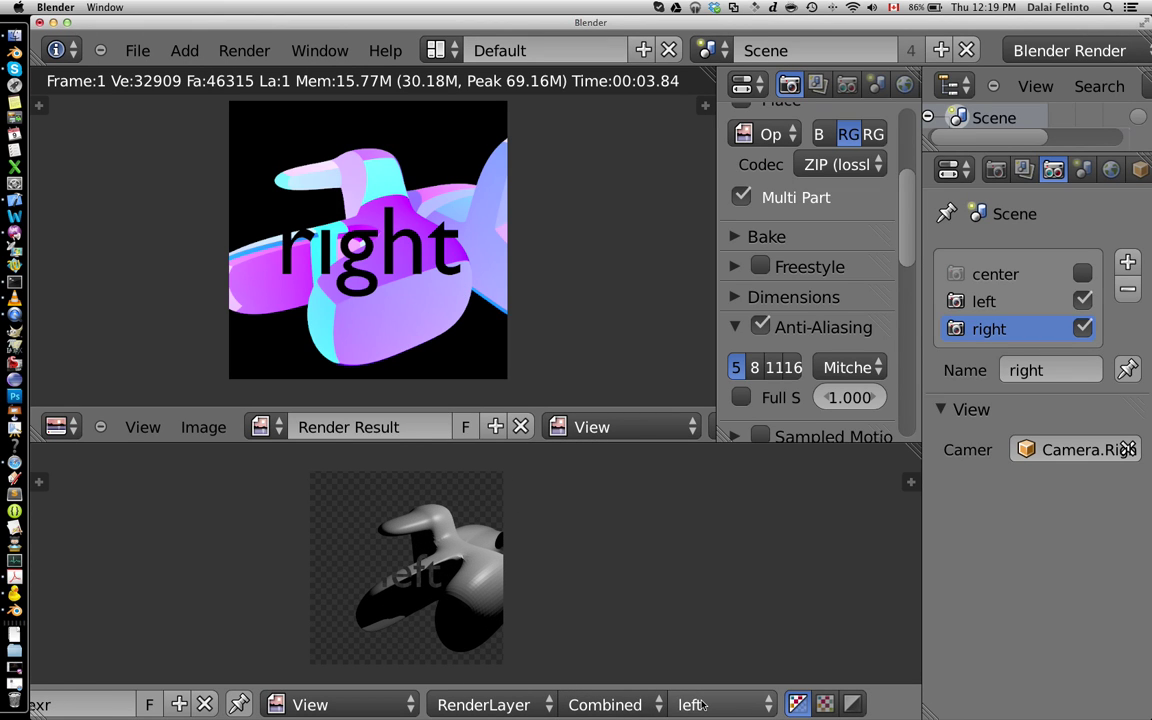
ctrl+scroll(703, 705, down, 1)
ctrl+scroll(703, 705, up, 1)
ctrl+scroll(703, 705, down, 1)
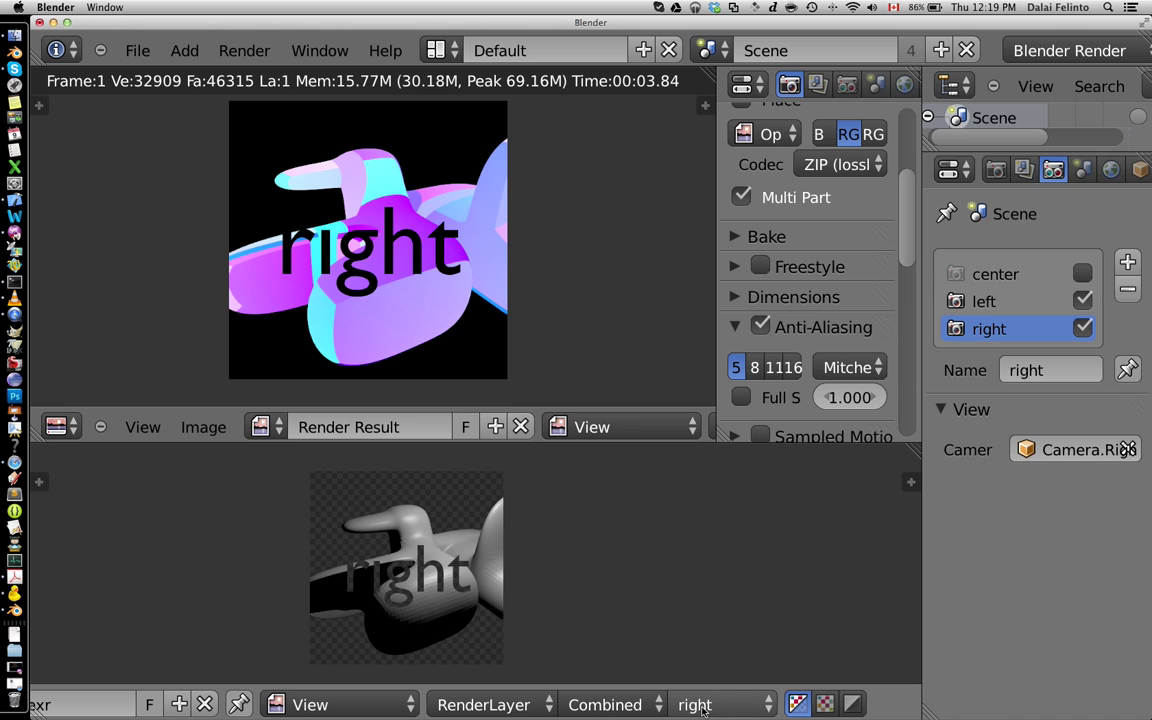
Examine the passes and render layers stored in the loaded video.exr.
click(620, 705)
click(584, 647)
ctrl+scroll(618, 705, up, 1)
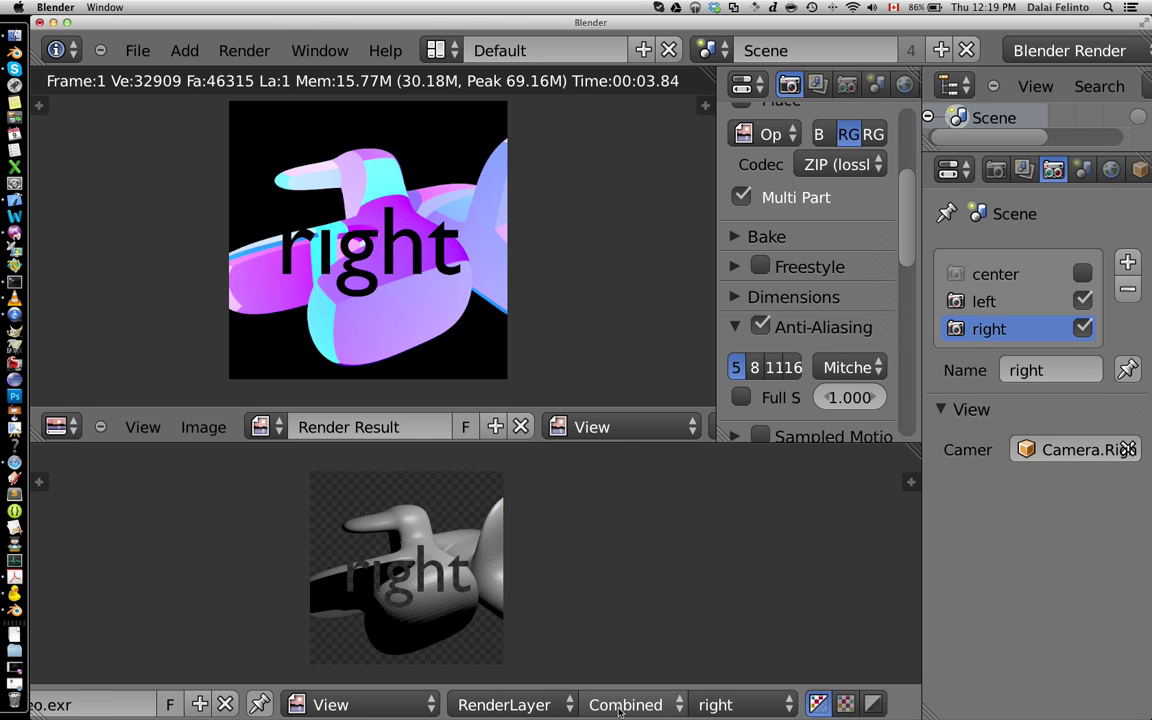
ctrl+scroll(618, 705, down, 1)
ctrl+scroll(618, 705, up, 1)
click(505, 705)
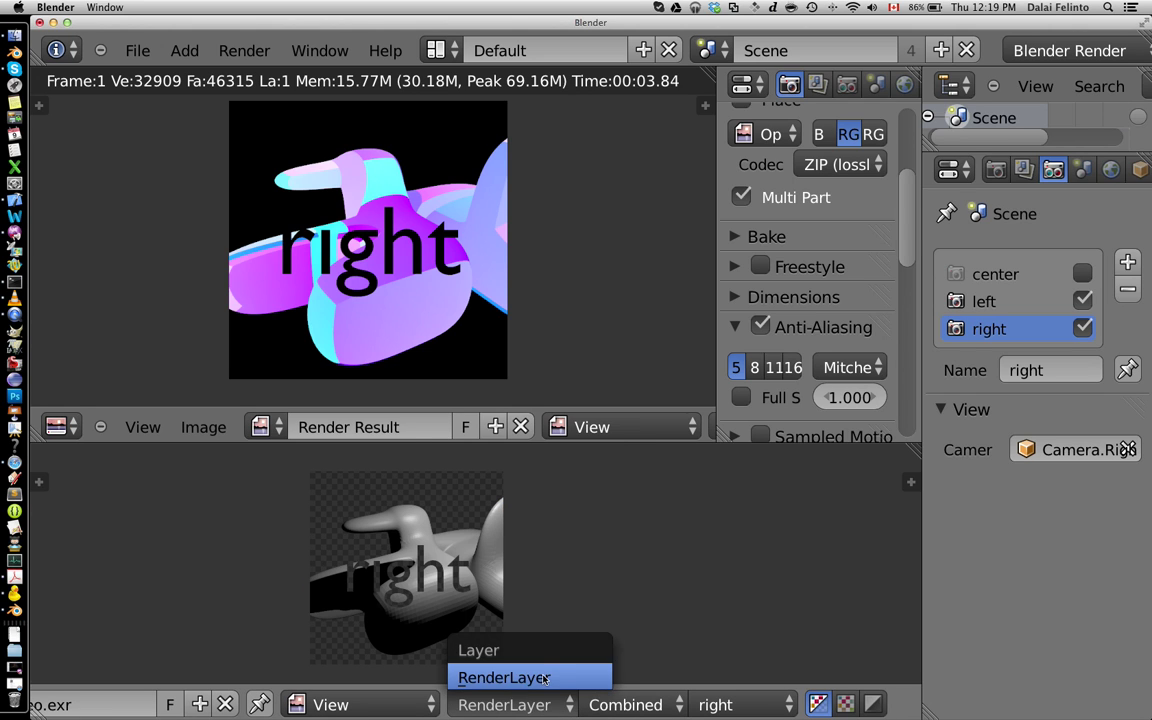
Browse the samples/convert folder for an image to open, select Adjuster.exr and show the files as thumbnails.
key(alt+o)
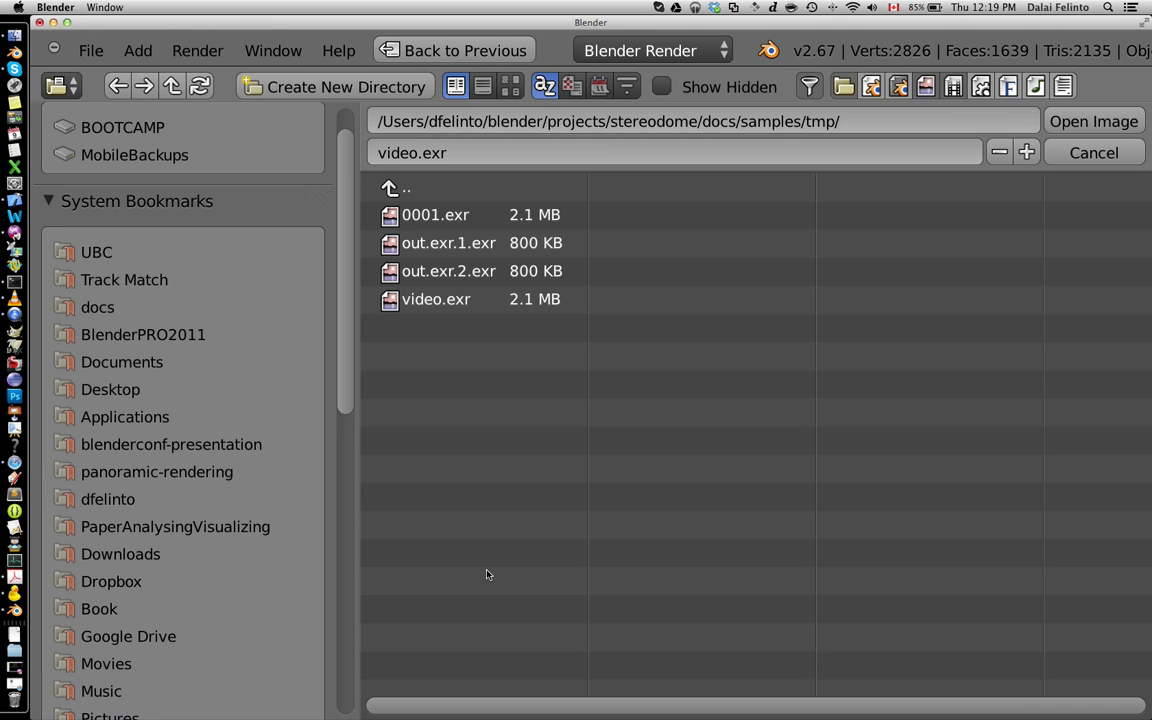
key(BackSpace)
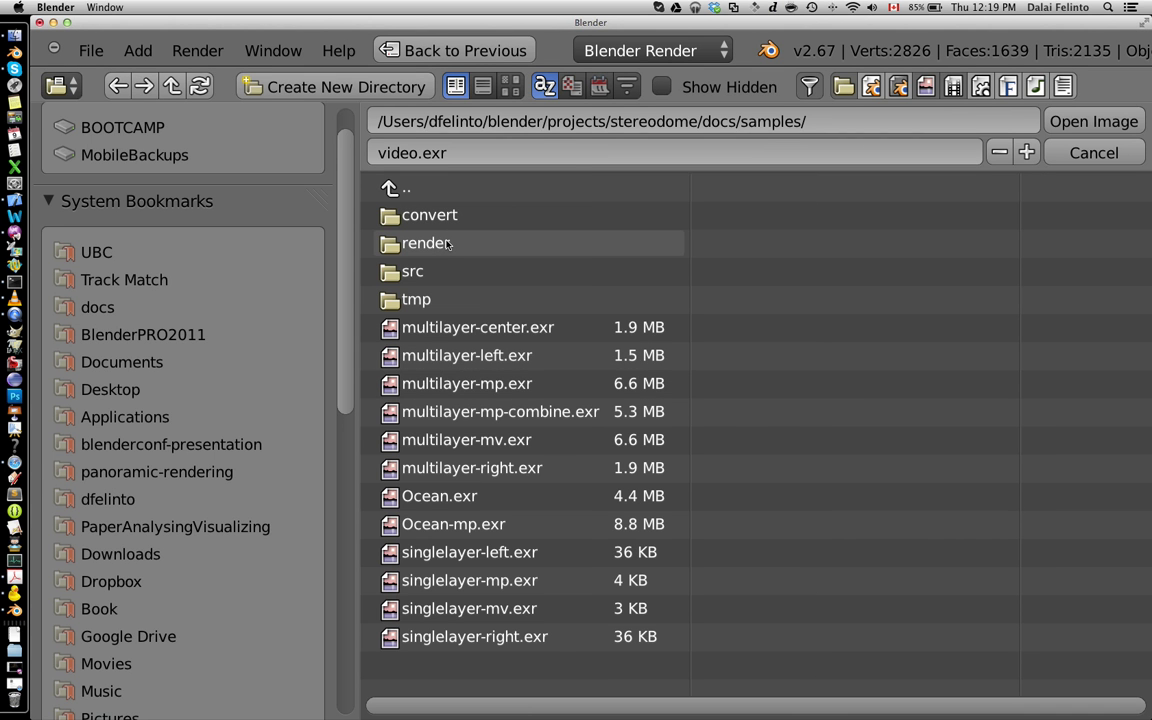
click(449, 216)
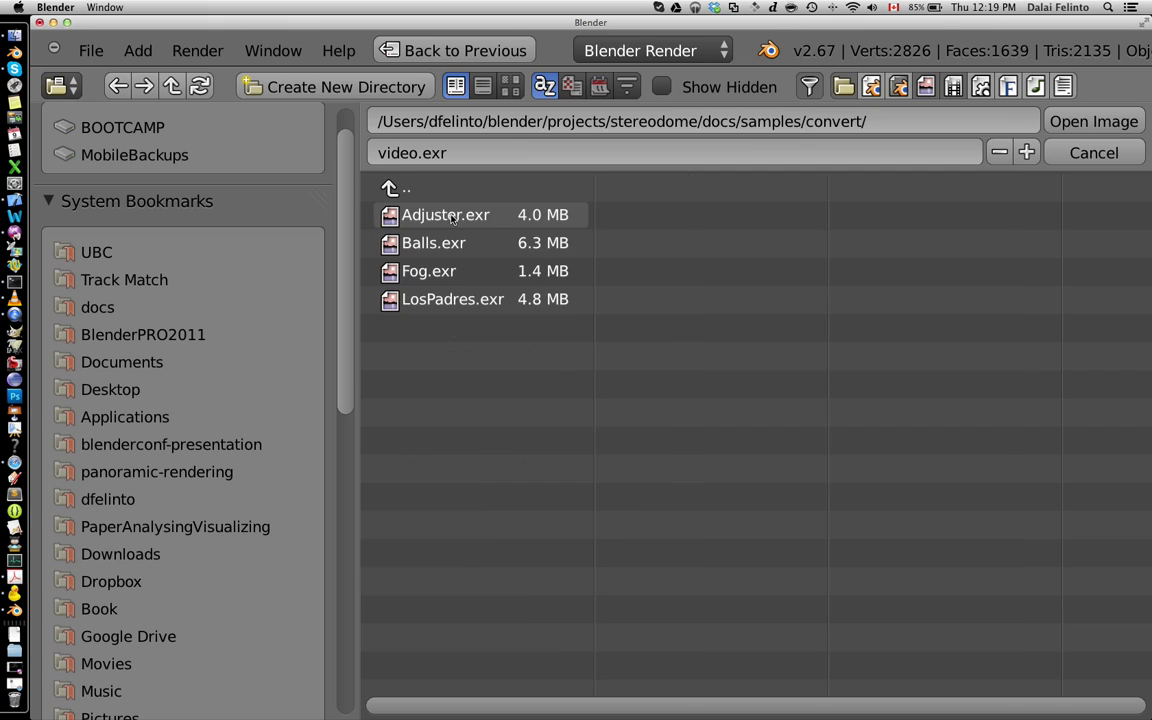
click(452, 217)
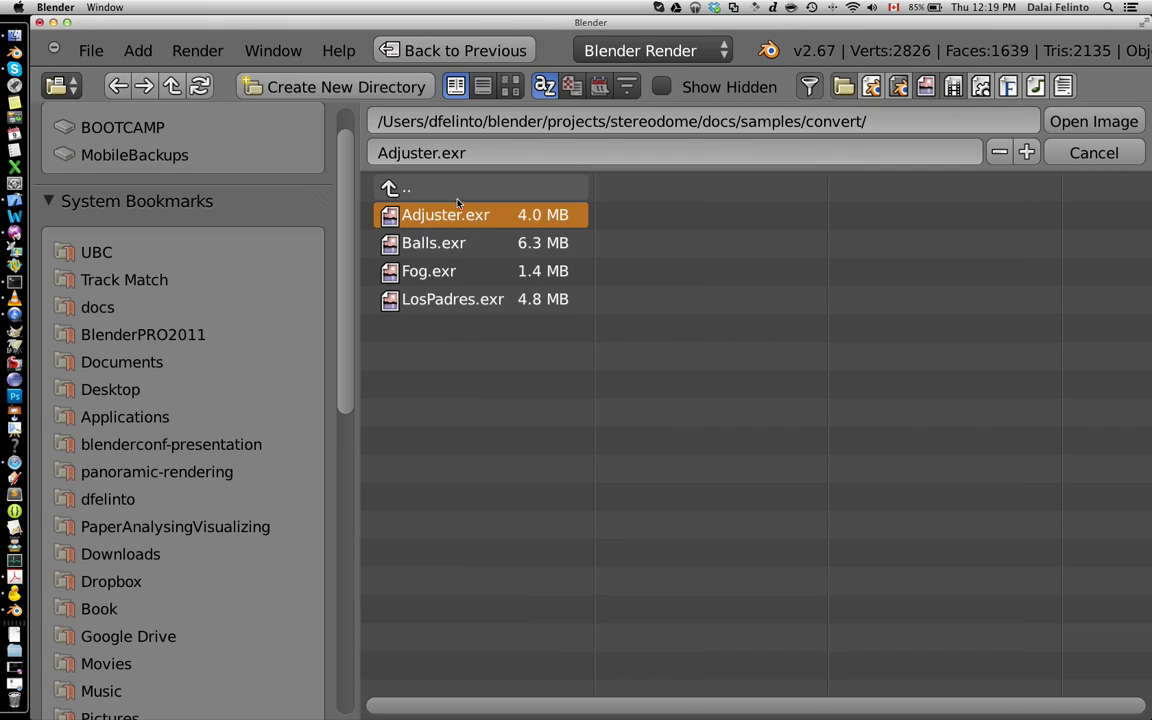
click(510, 90)
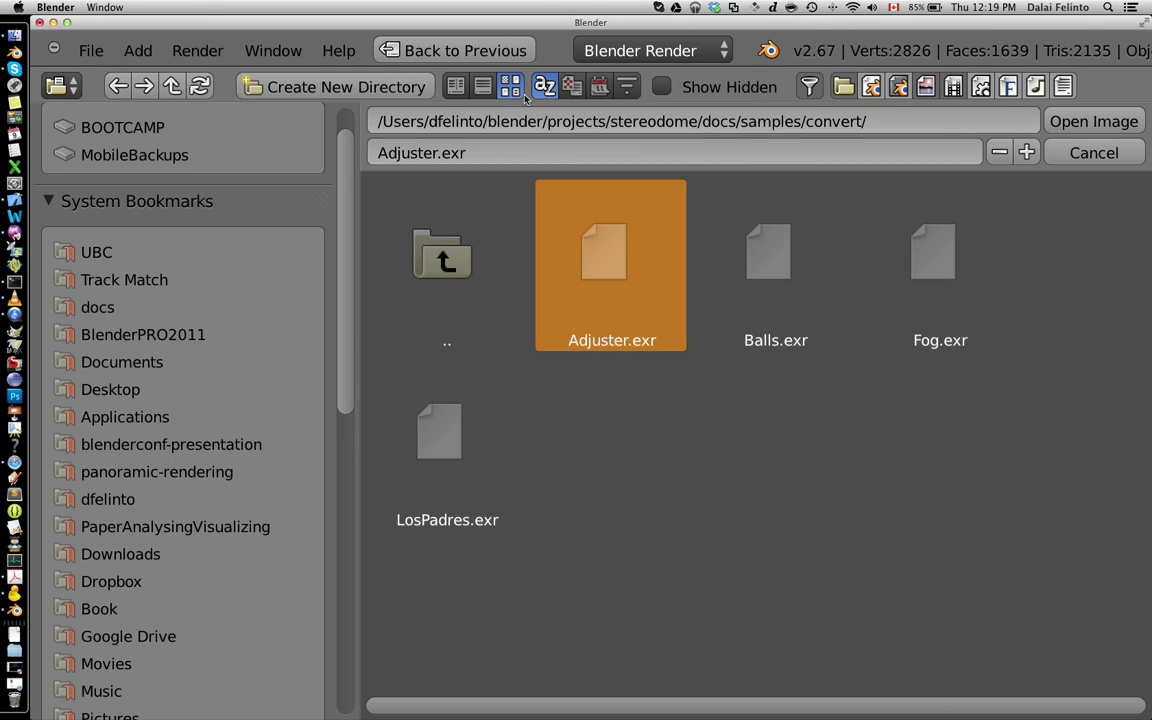
Hide the Blender window and switch to the Finder desktop.
key(super+Tab)
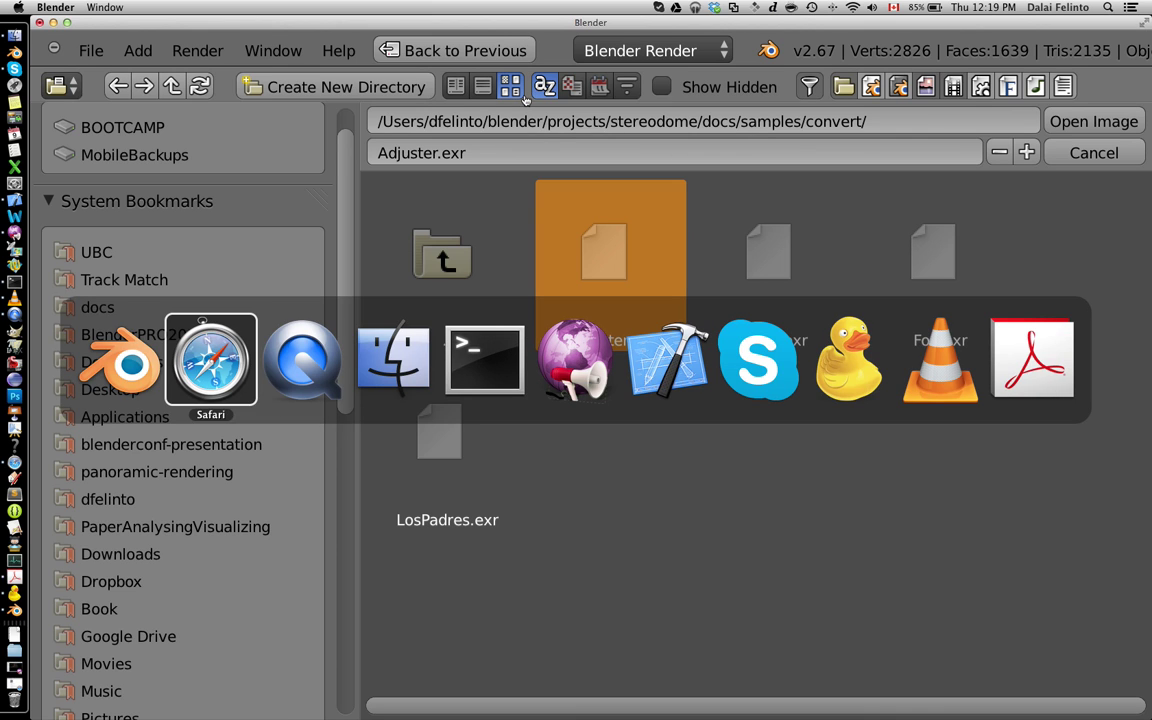
key(super+shift+Tab)
click(543, 213)
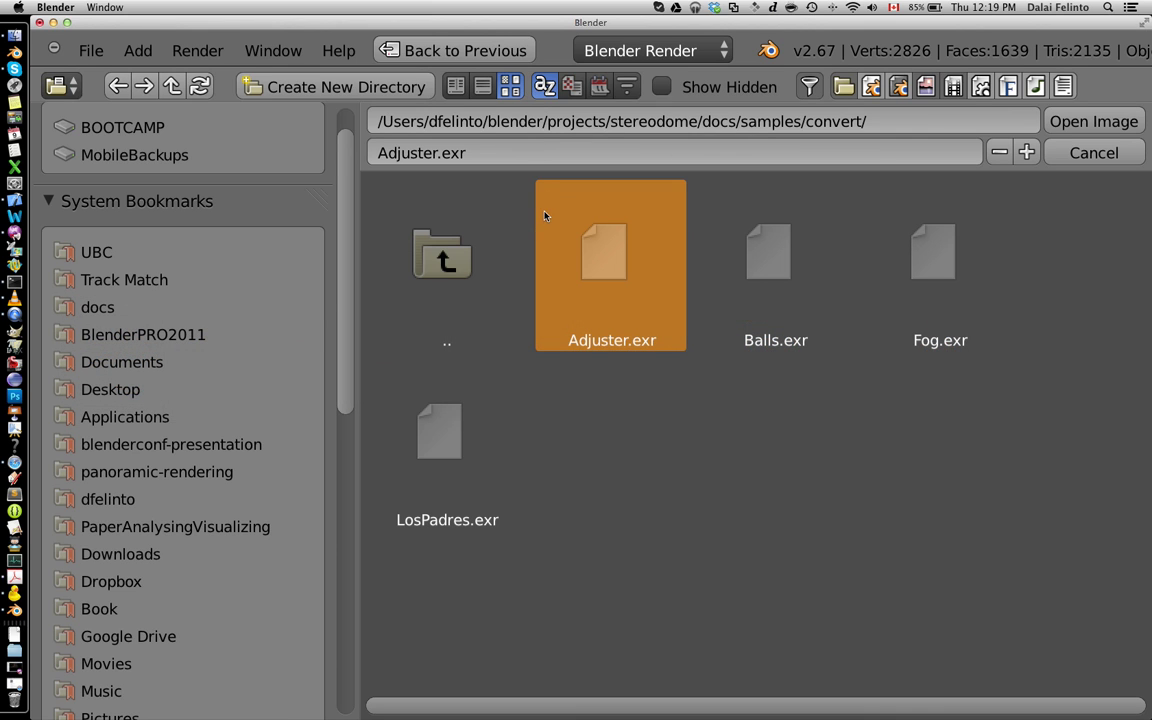
key(super+h)
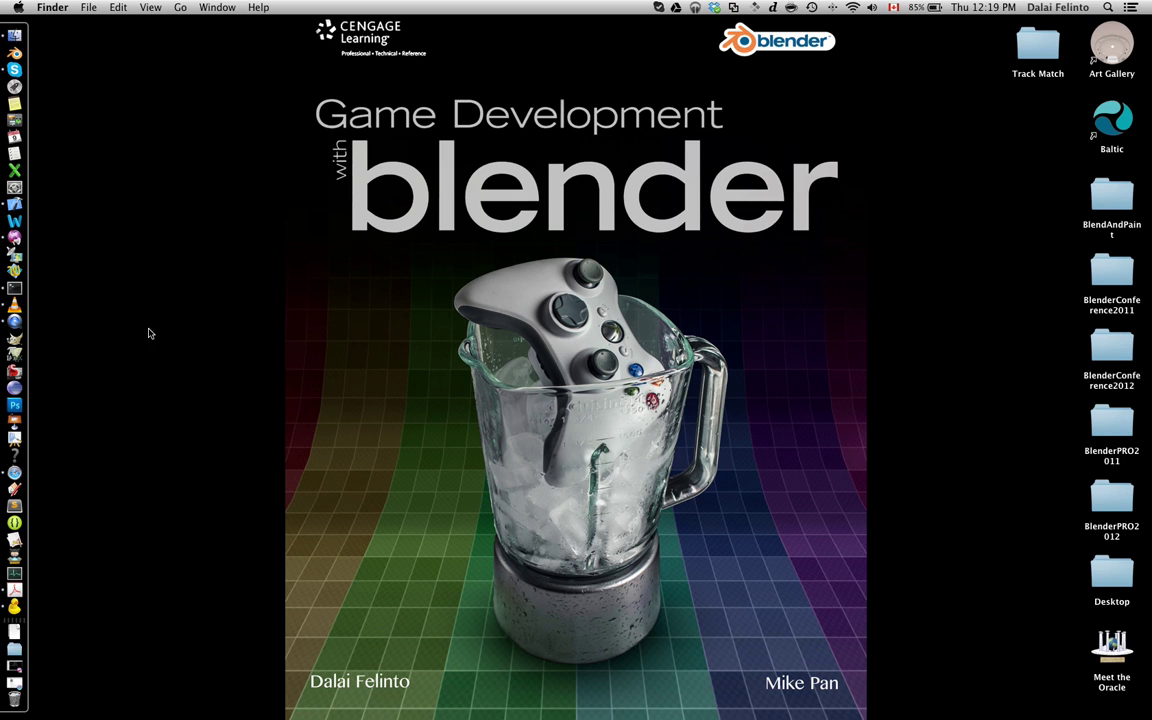
Switch to Terminal, ignore the Blender crash report and relaunch Blender with the gbr command.
key(super+Tab)
key(super+Tab)
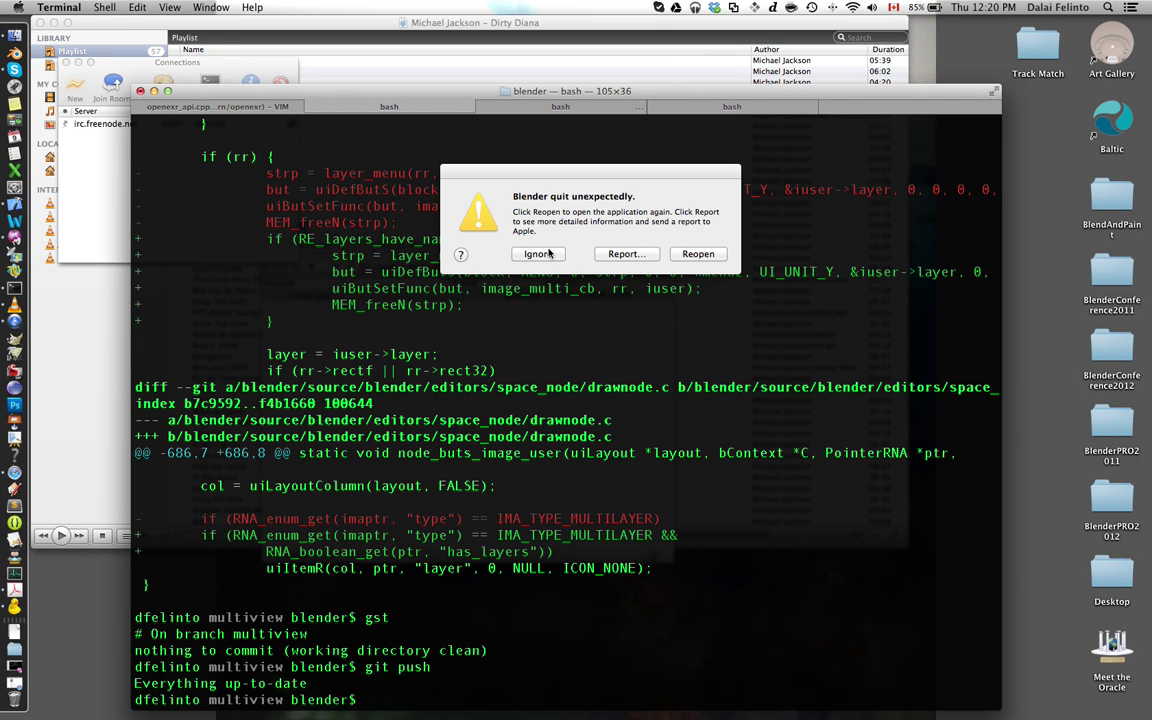
click(538, 254)
text(gbr)
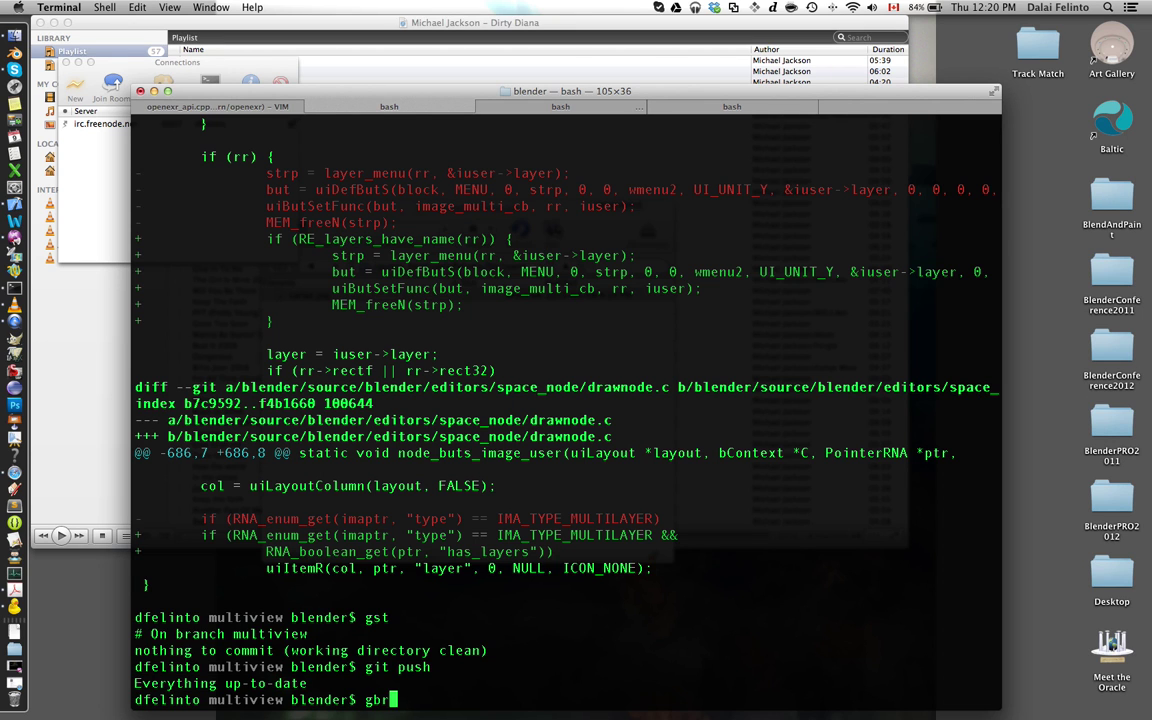
key(Return)
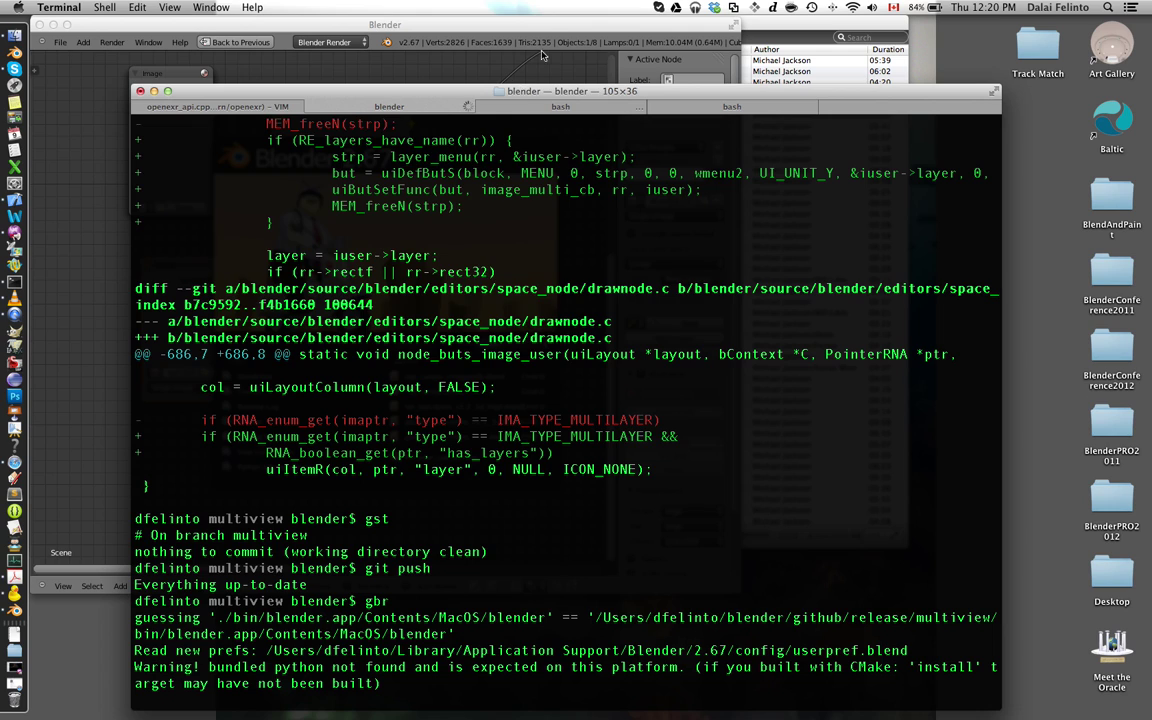
Bring the Blender window forward, dismiss the splash screen, enlarge the window and restore the multi-editor layout from the maximized node editor.
click(540, 25)
click(476, 250)
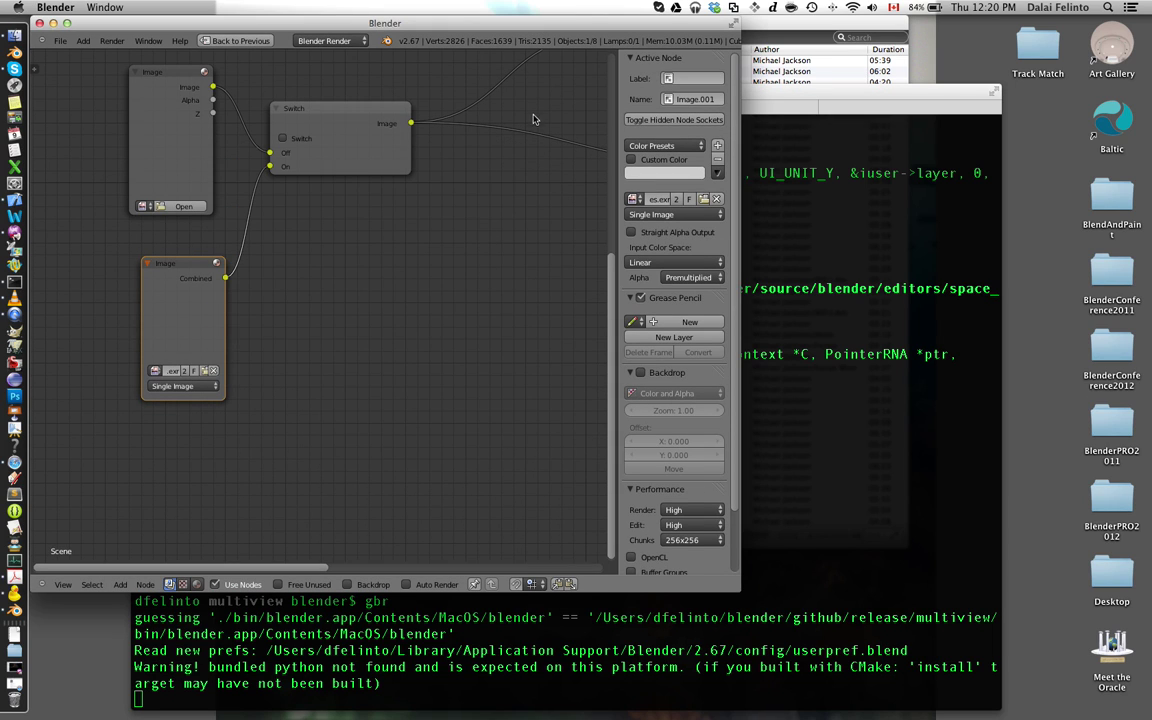
click(453, 296)
drag(506, 23, 704, 55)
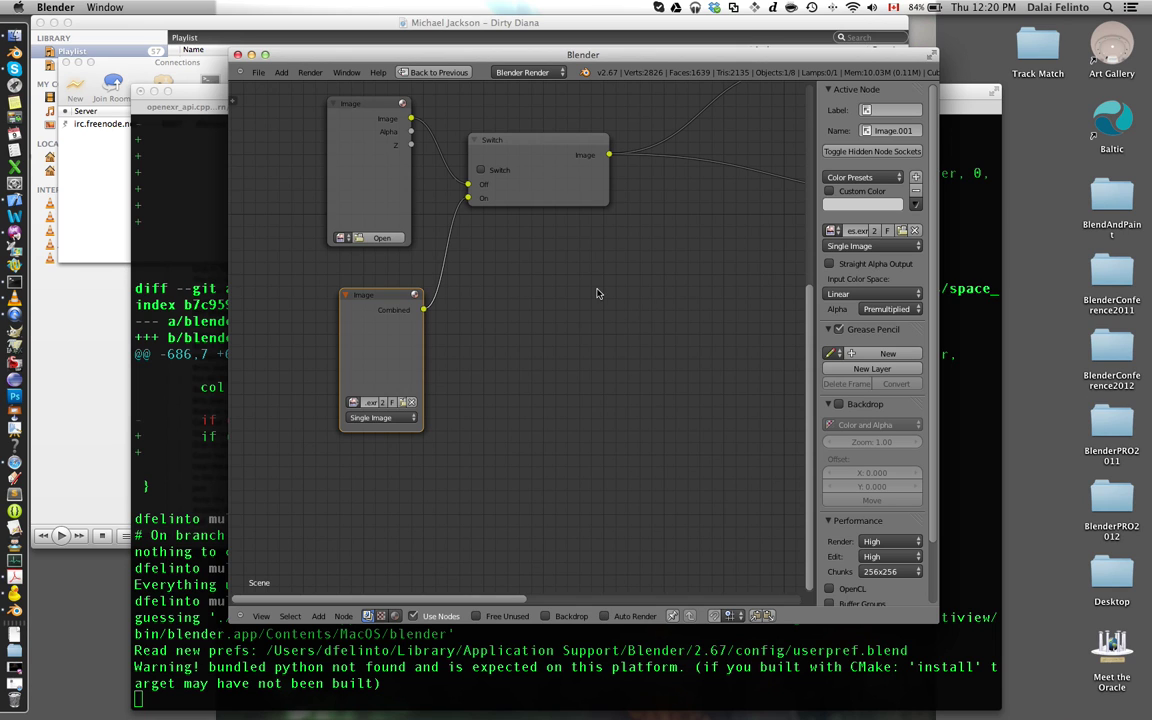
scroll(585, 350, down, 1)
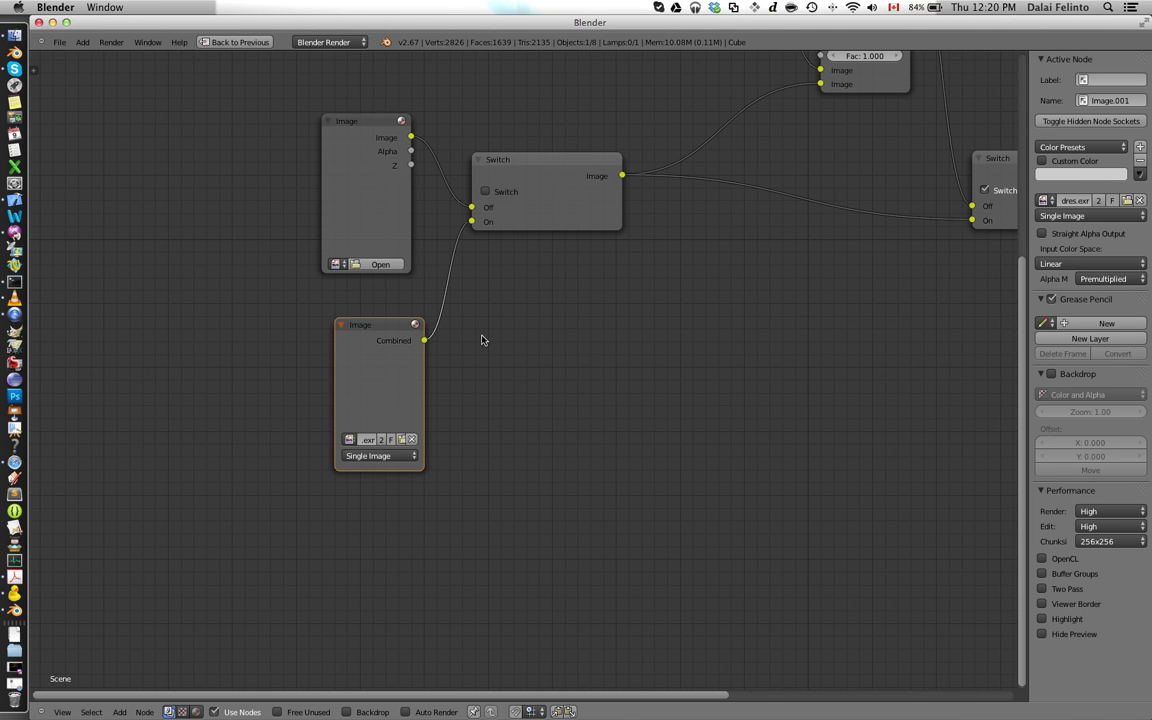
scroll(488, 337, down, 1)
key(ctrl+Up)
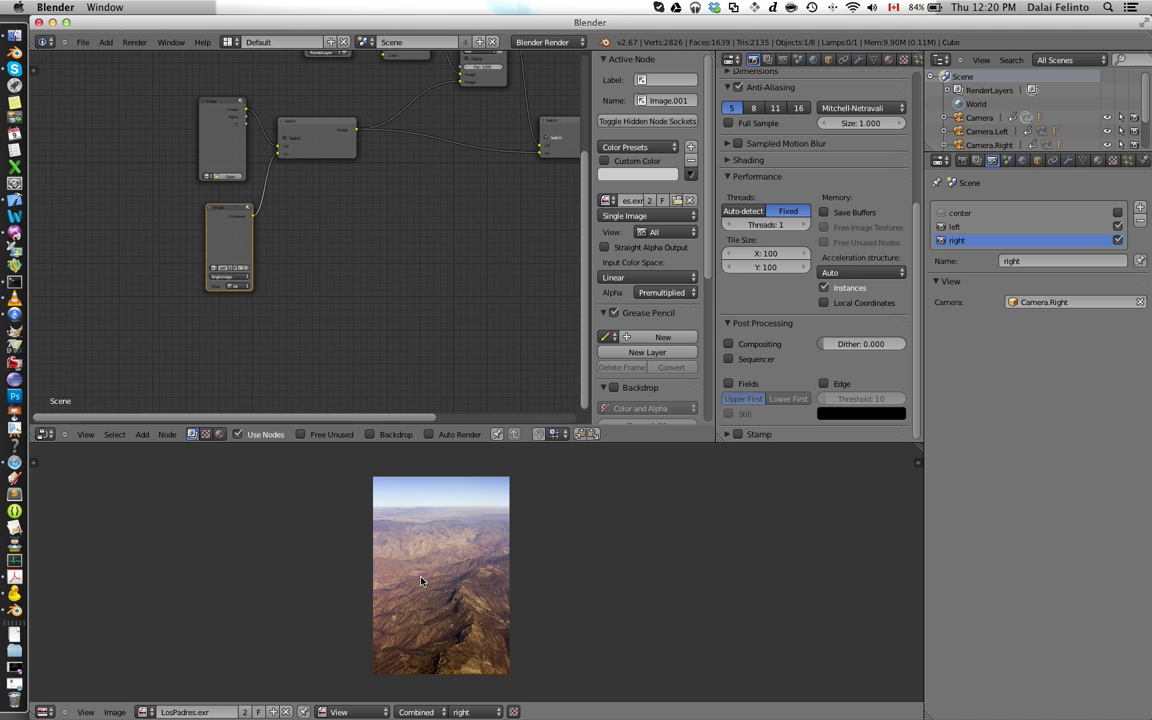
Open Balls.exr from the samples/convert folder in the image editor and maximize that editor.
key(alt+o)
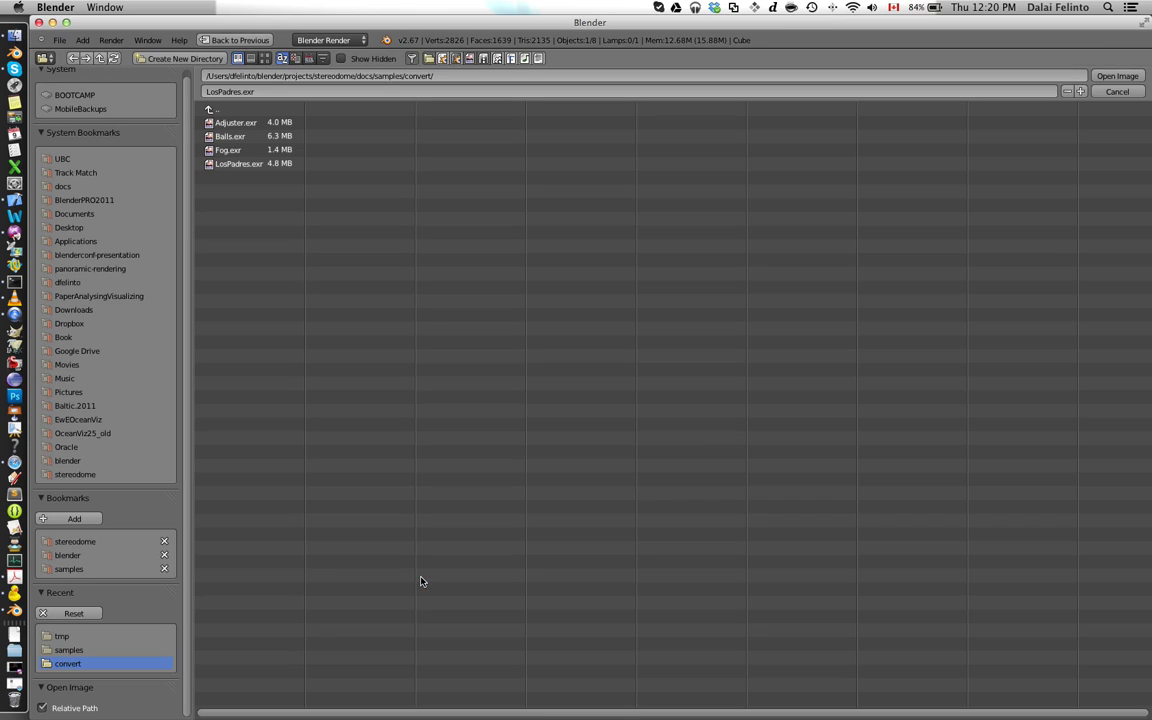
double_click(286, 138)
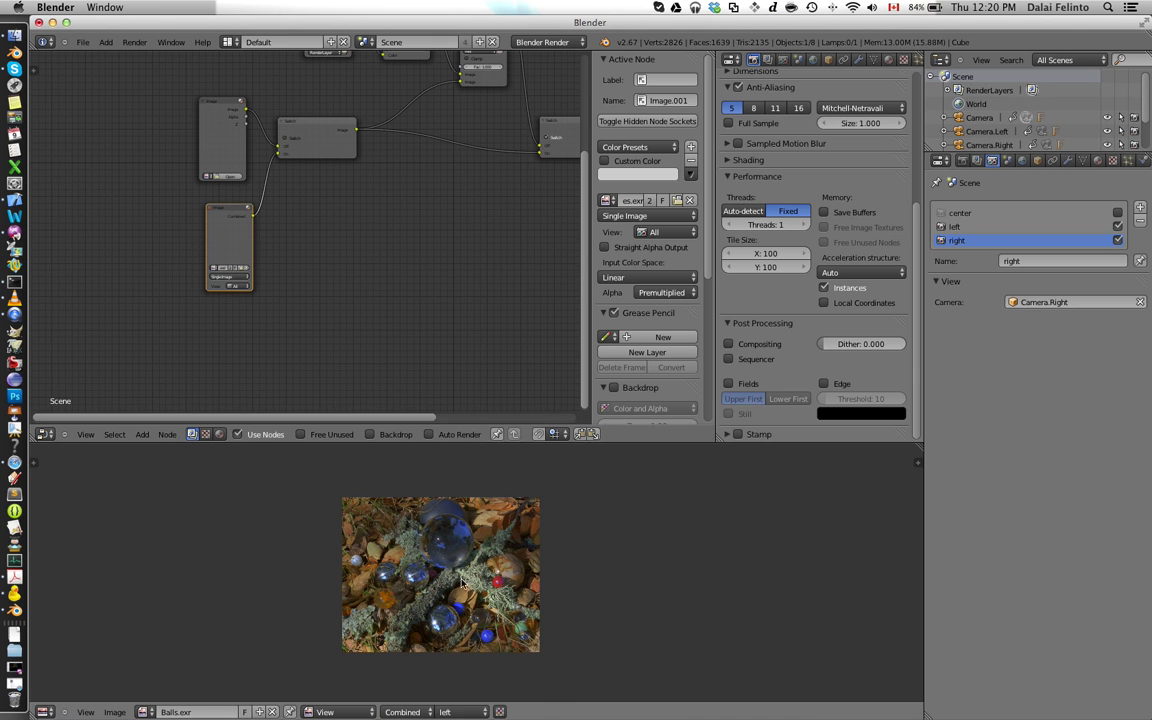
scroll(464, 590, up, 3)
key(ctrl+Up)
scroll(566, 538, up, 2)
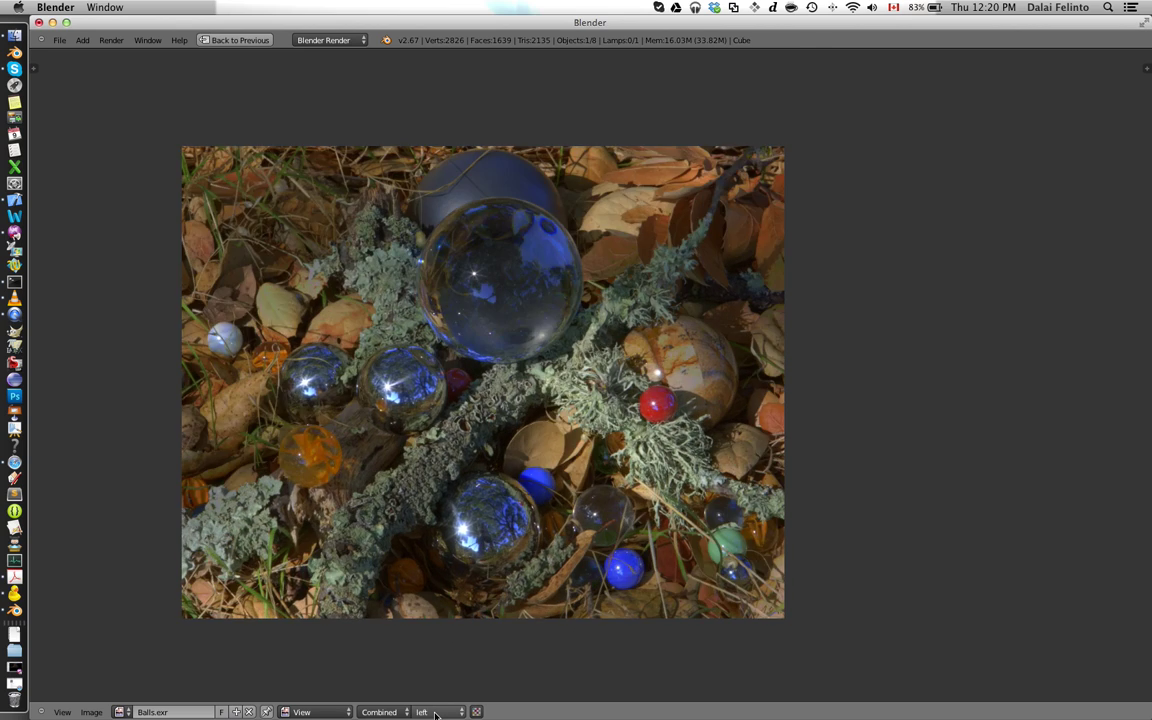
Display the right view of Balls.exr and sample a pixel near the image's lower edge.
click(436, 714)
click(440, 683)
click(479, 609)
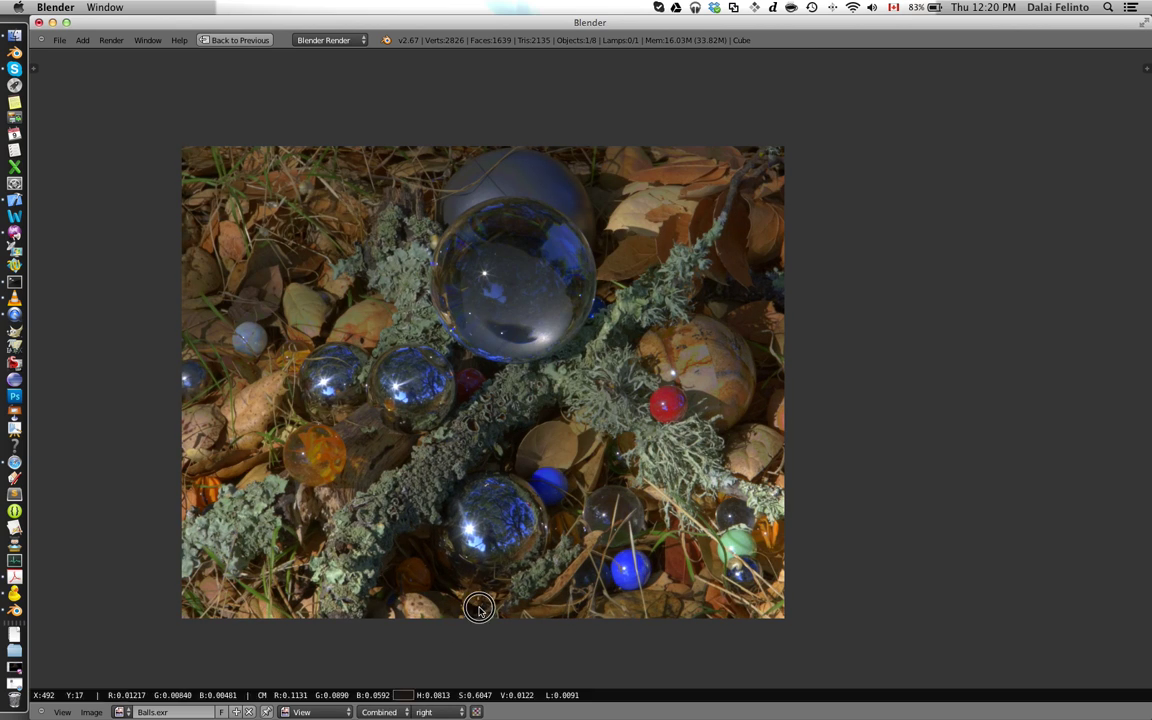
Open LosPadres.exr from the samples/convert folder in the maximized image editor.
key(alt+o)
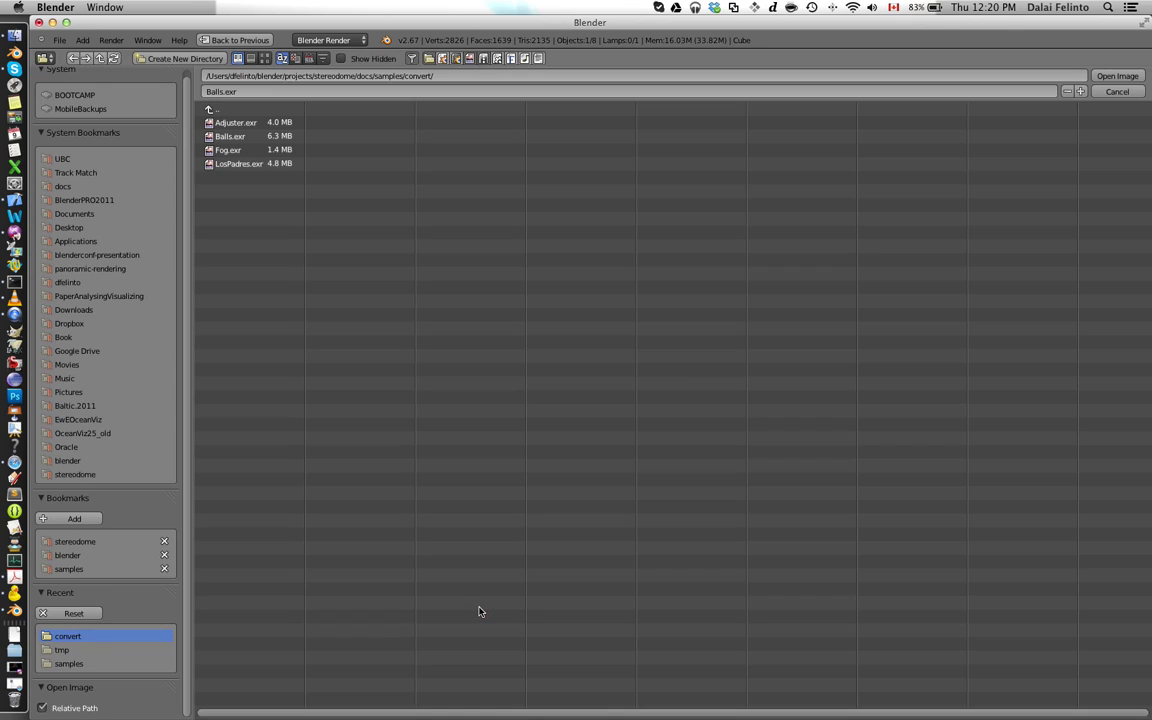
double_click(290, 163)
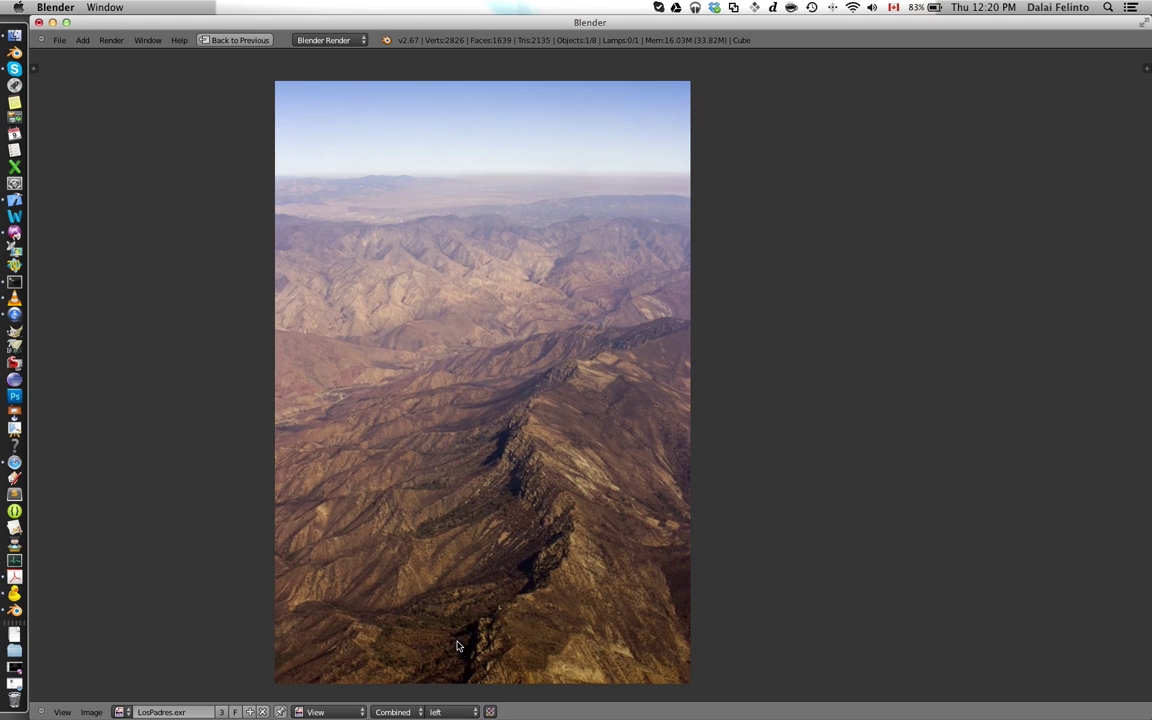
click(479, 505)
scroll(478, 508, down, 3)
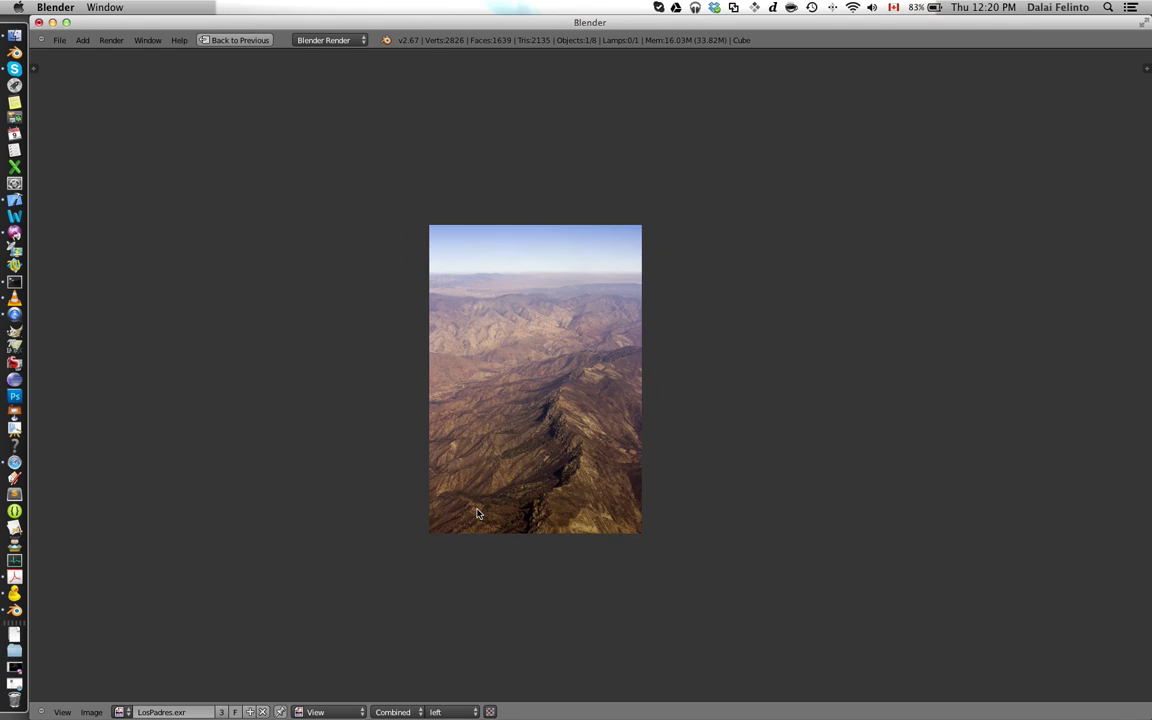
Restore the multi-editor layout and enable Compositing in the render's post-processing settings.
key(shift+space)
scroll(410, 300, up, 4)
middle_drag(422, 265, 370, 297)
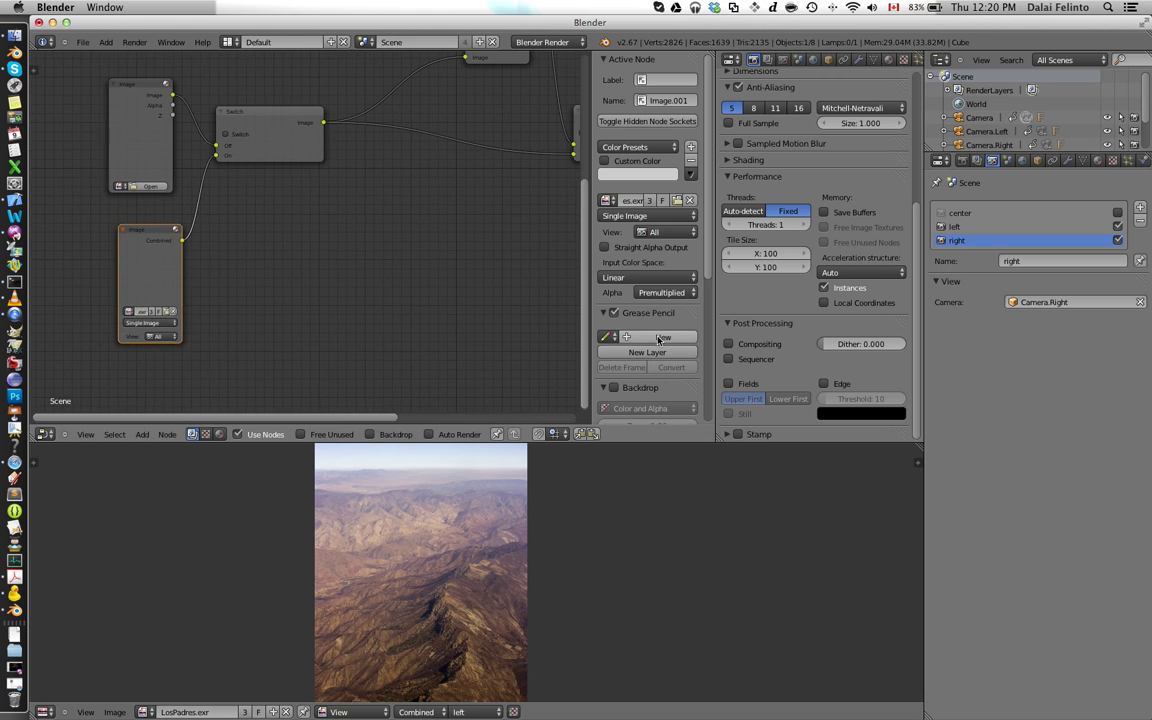
click(786, 348)
Select the File Output node in the compositor to show its OpenEXR output settings.
middle_drag(560, 278, 406, 329)
scroll(400, 330, up, 3)
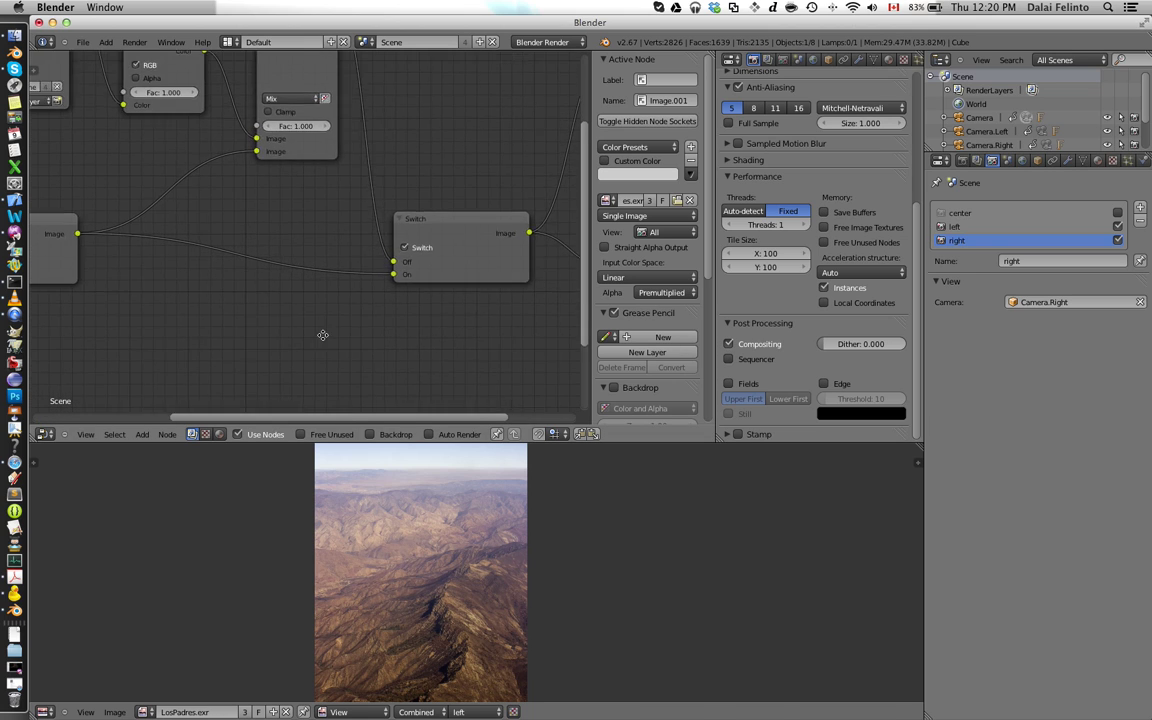
middle_drag(321, 334, 144, 358)
scroll(298, 337, up, 3)
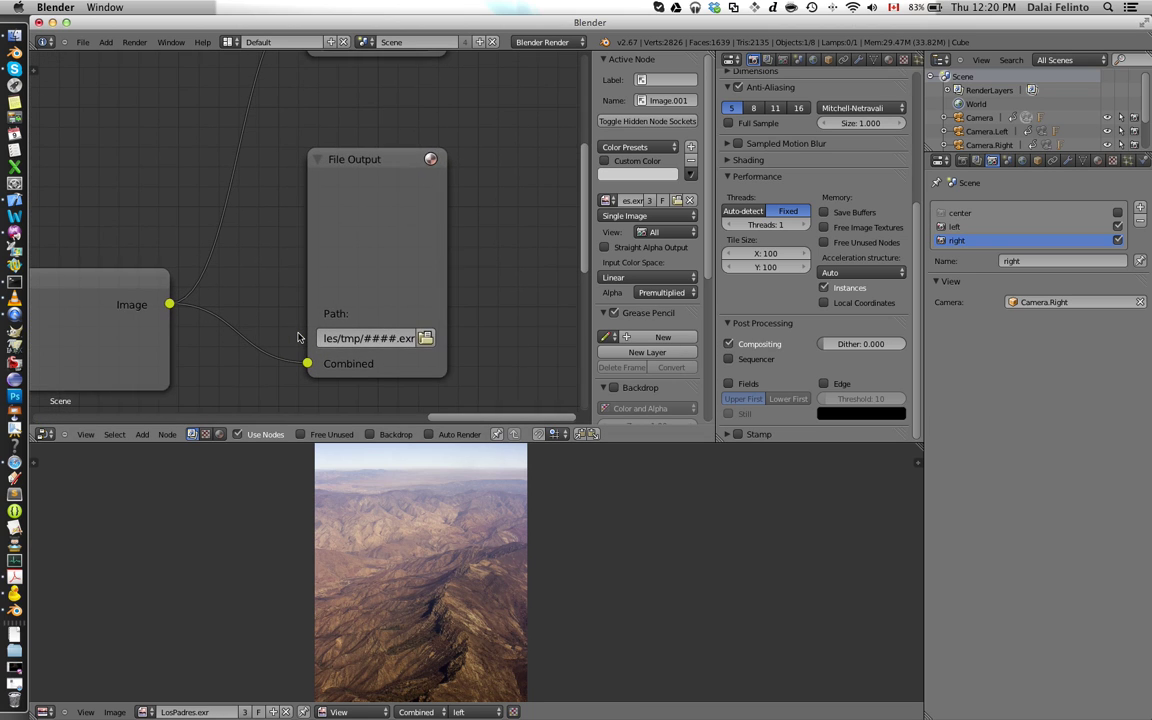
click(389, 235)
scroll(390, 240, up, 1)
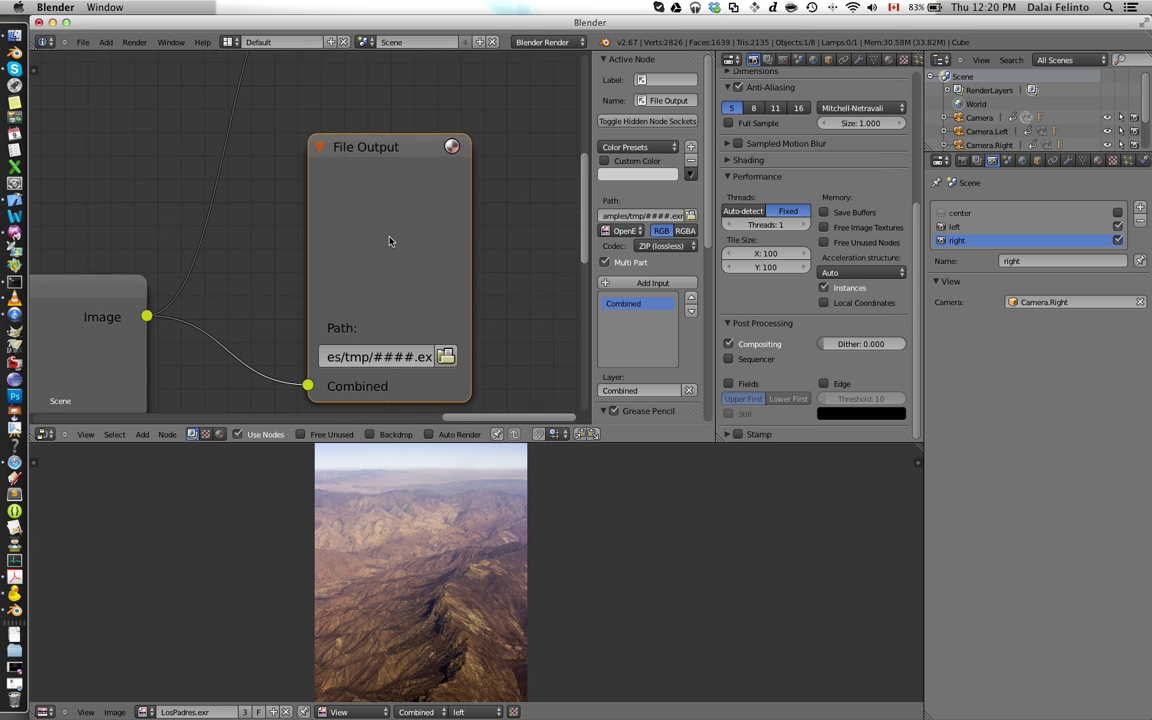
Set the interface DPI to 144 in the system user preferences and close the preferences window.
key(ctrl+alt+u)
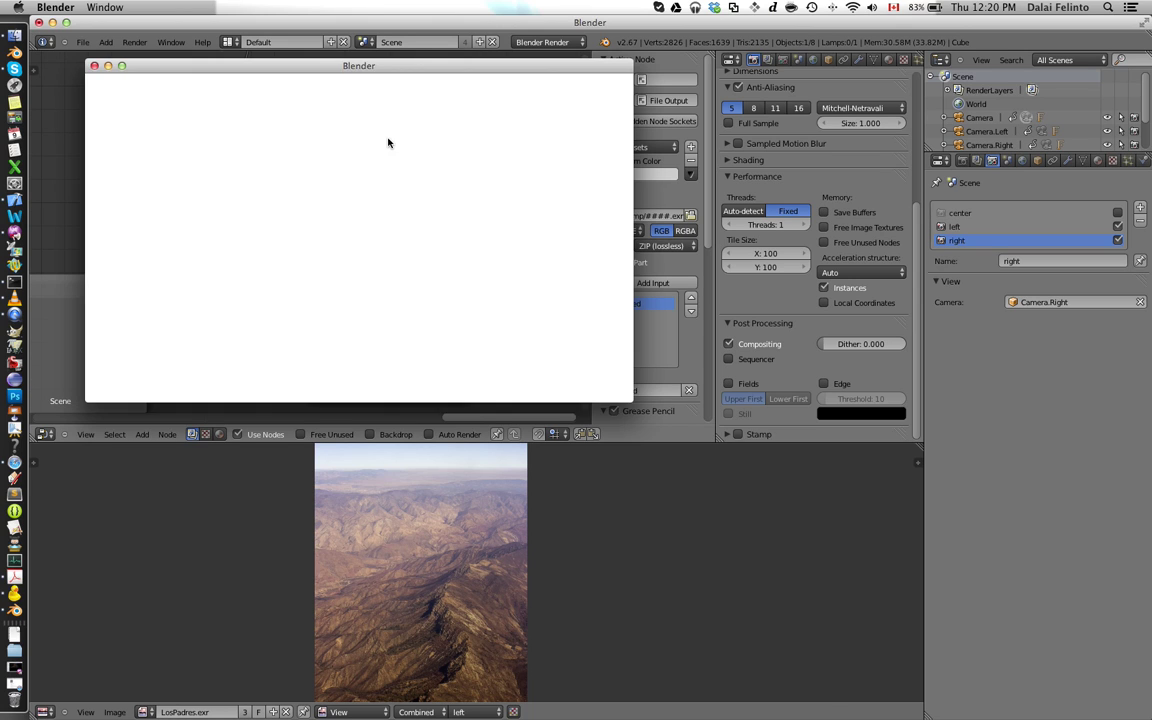
click(576, 85)
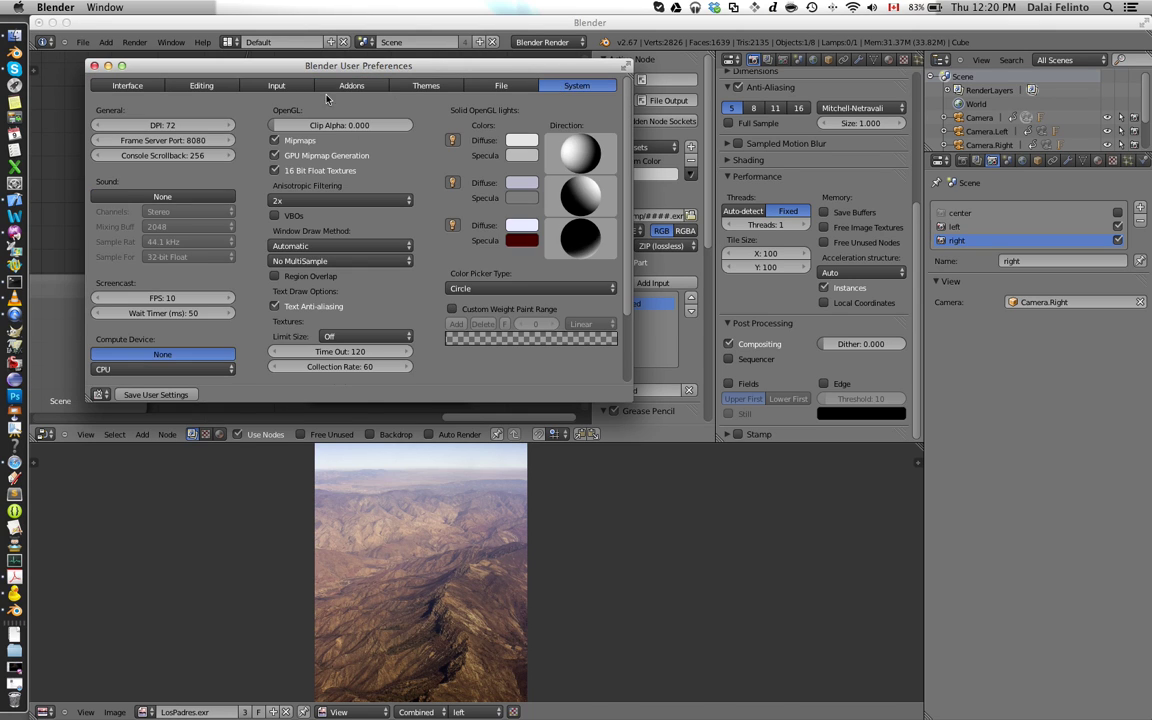
drag(163, 118, 740, 115)
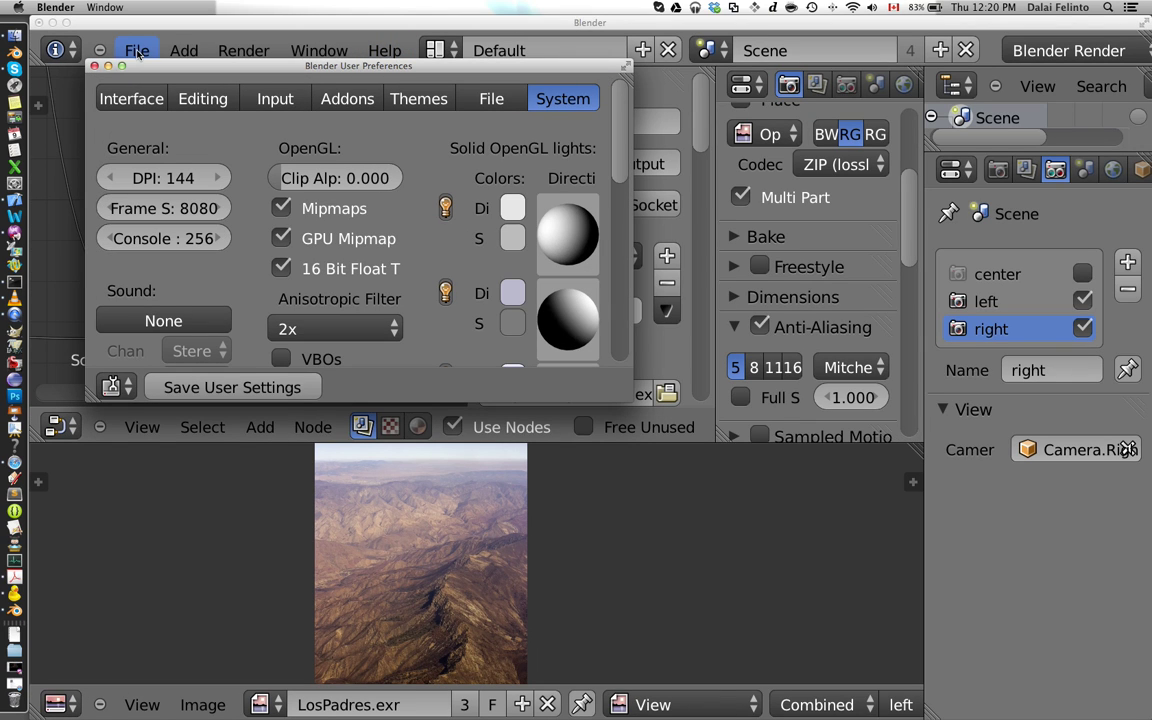
click(94, 66)
Hide the node editor's properties sidebar and select the Composite node.
scroll(337, 249, down, 1)
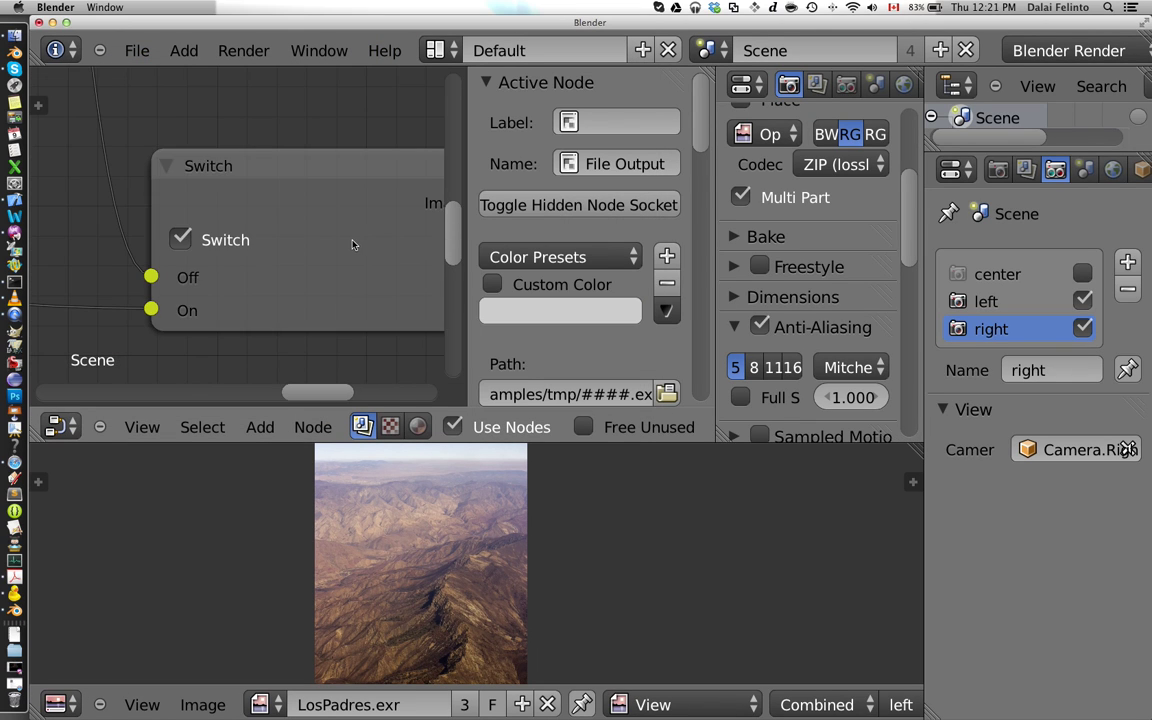
key(n)
scroll(353, 242, down, 4)
middle_drag(490, 217, 311, 260)
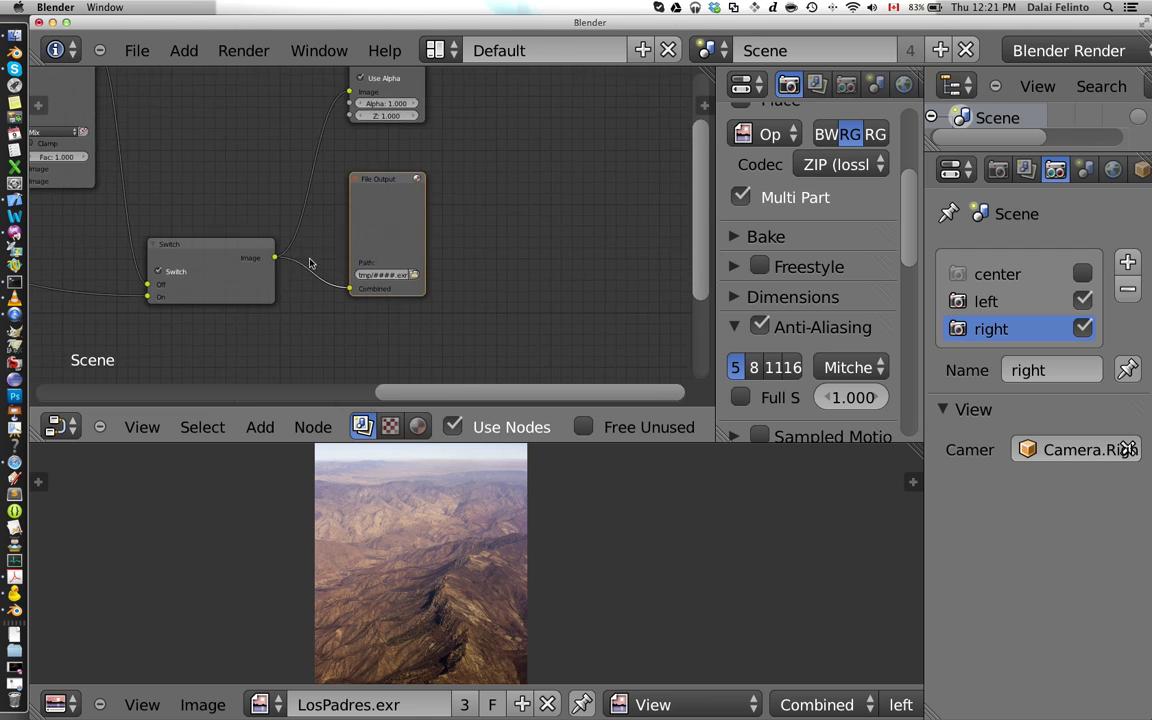
scroll(330, 265, up, 3)
scroll(326, 241, down, 3)
key(Home)
click(380, 147)
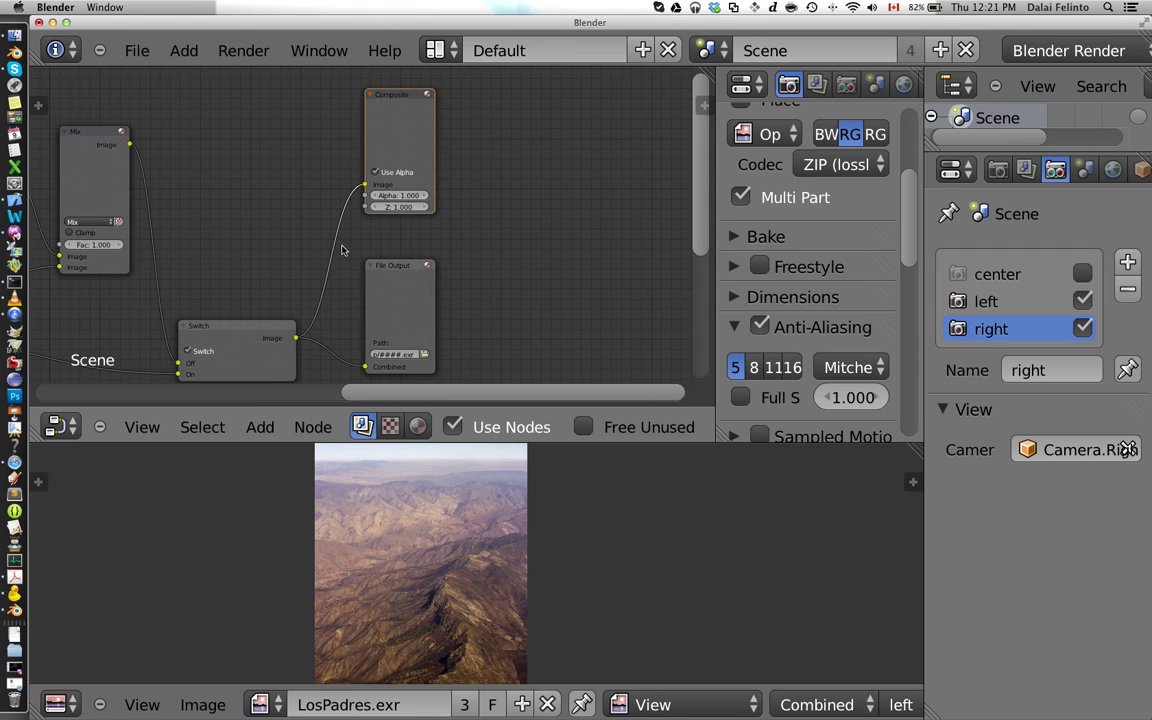
Select the Render Layers node and make left the active view in the scene's view list.
scroll(342, 250, down, 3)
middle_drag(244, 225, 429, 170)
middle_drag(77, 195, 282, 321)
scroll(226, 216, up, 8)
click(239, 243)
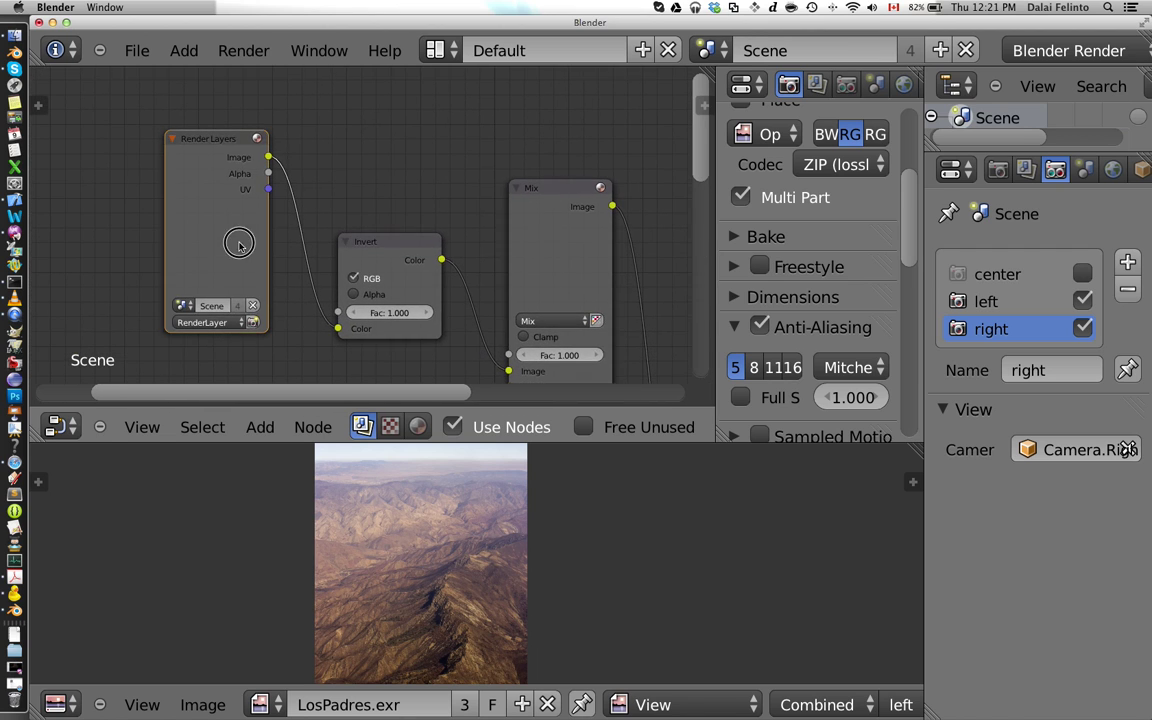
click(1028, 300)
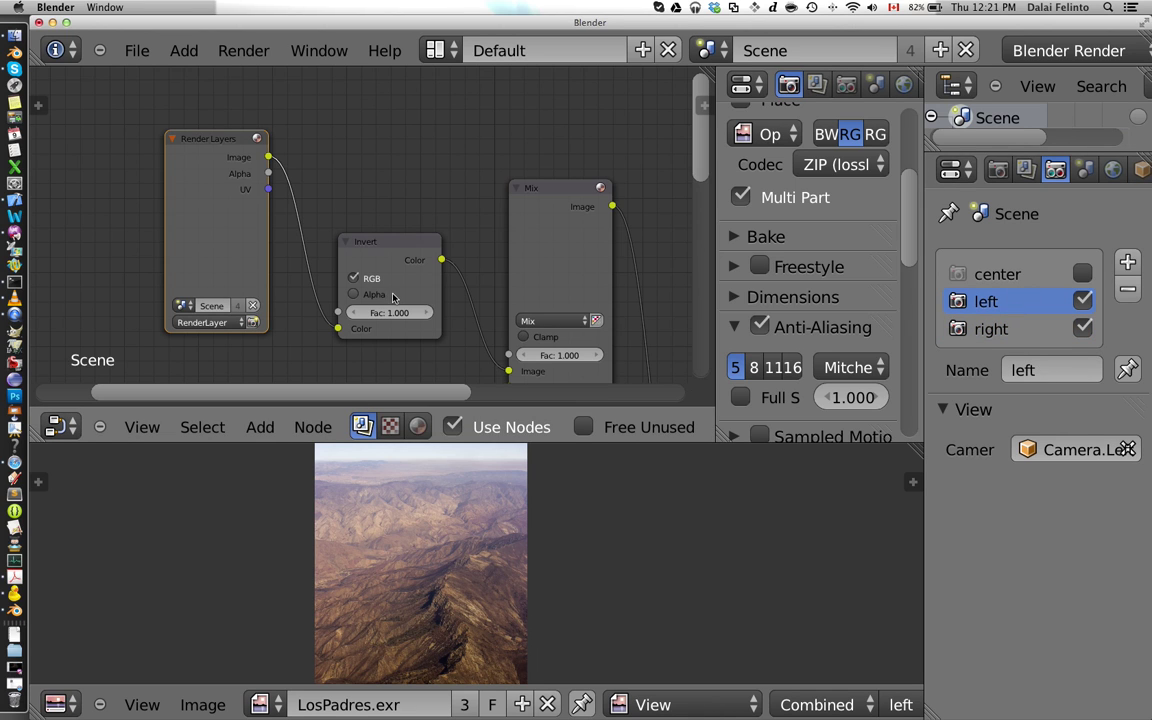
Check the scene through the camera in a 3D View in place of the image editor, then restore the UV/Image Editor.
scroll(352, 163, down, 3)
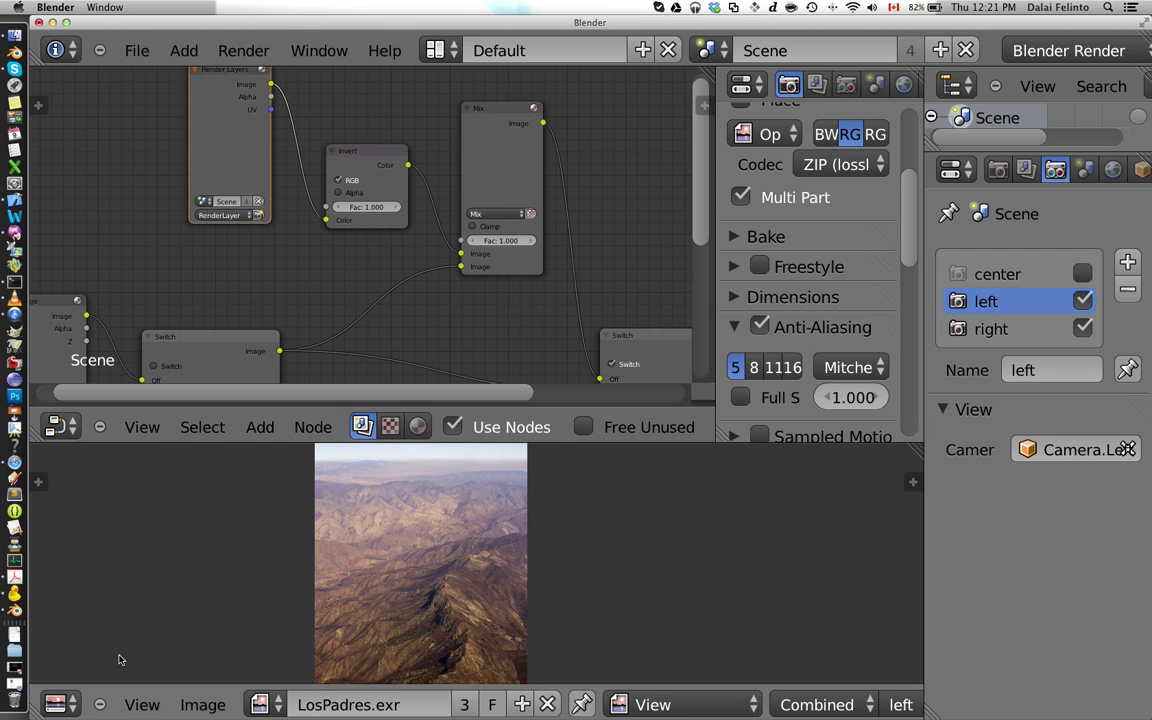
click(56, 704)
click(97, 680)
scroll(320, 636, down, 4)
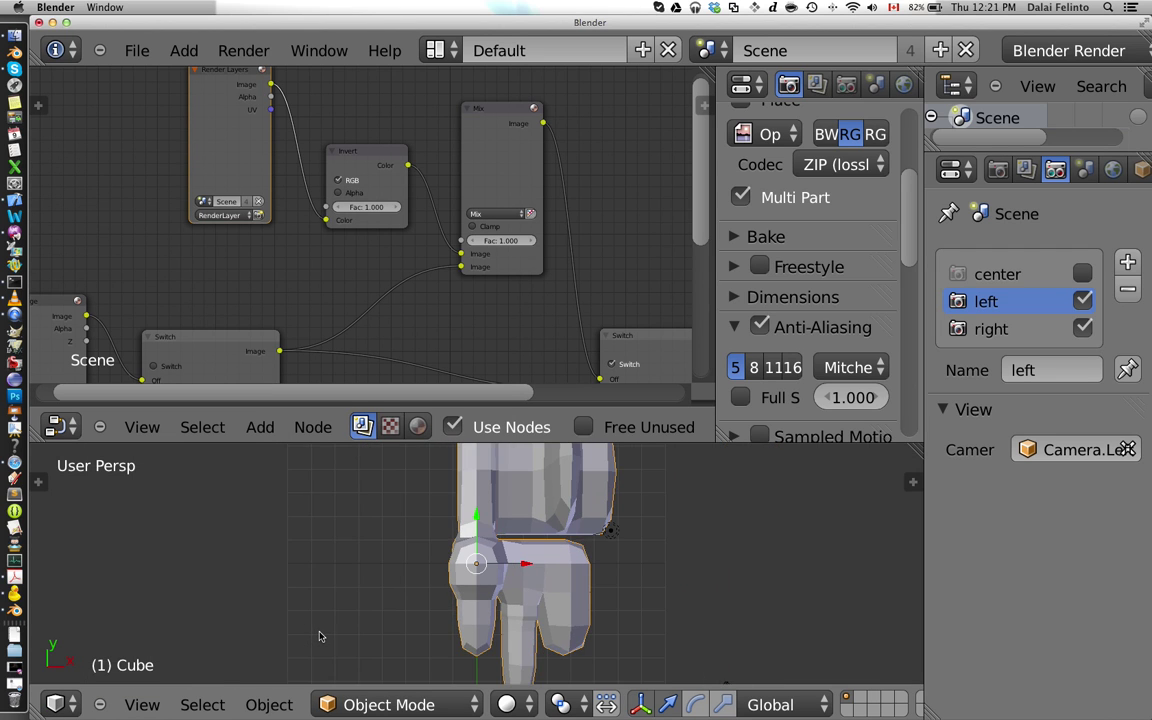
key(KP_0)
click(56, 704)
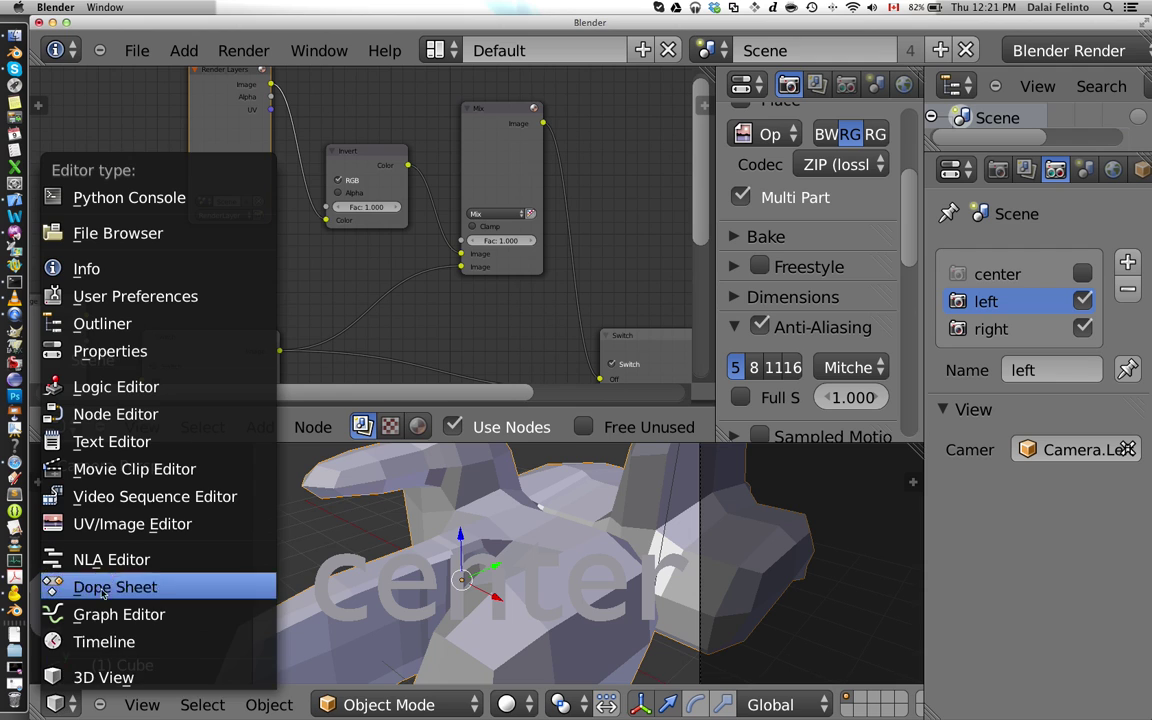
click(133, 534)
Examine the two Image nodes feeding the first Switch node in the compositor.
middle_drag(416, 298, 500, 196)
scroll(317, 286, up, 2)
middle_drag(308, 283, 474, 167)
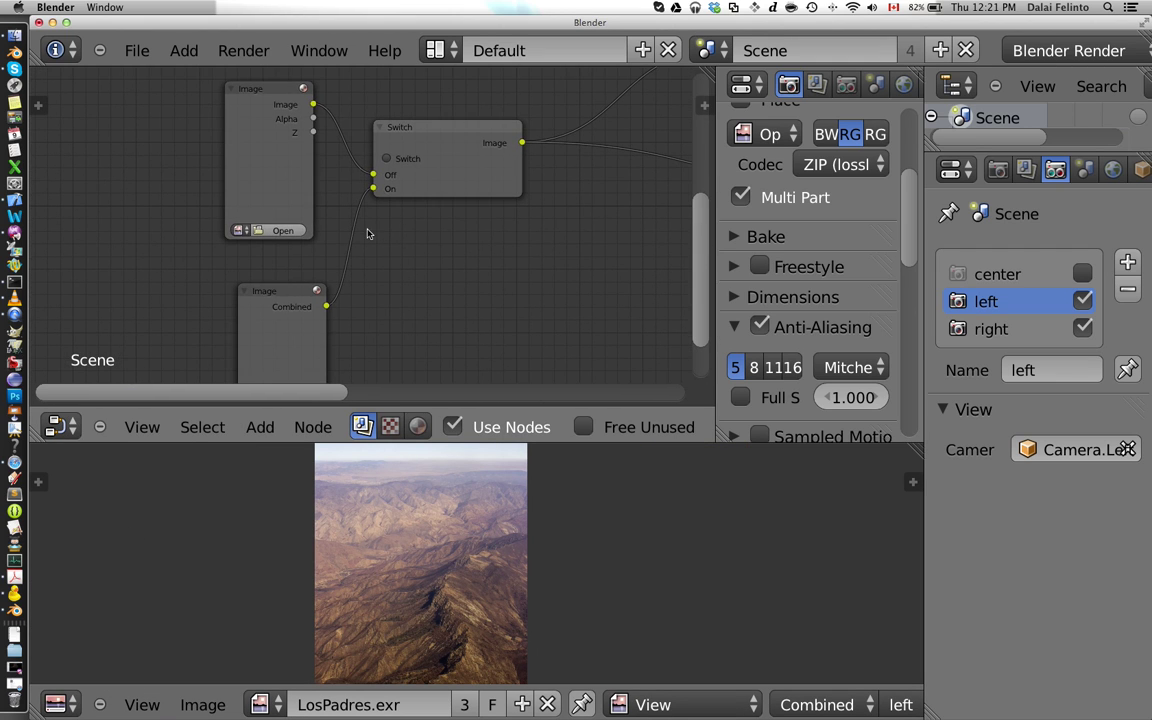
scroll(287, 225, down, 3)
middle_drag(312, 223, 311, 202)
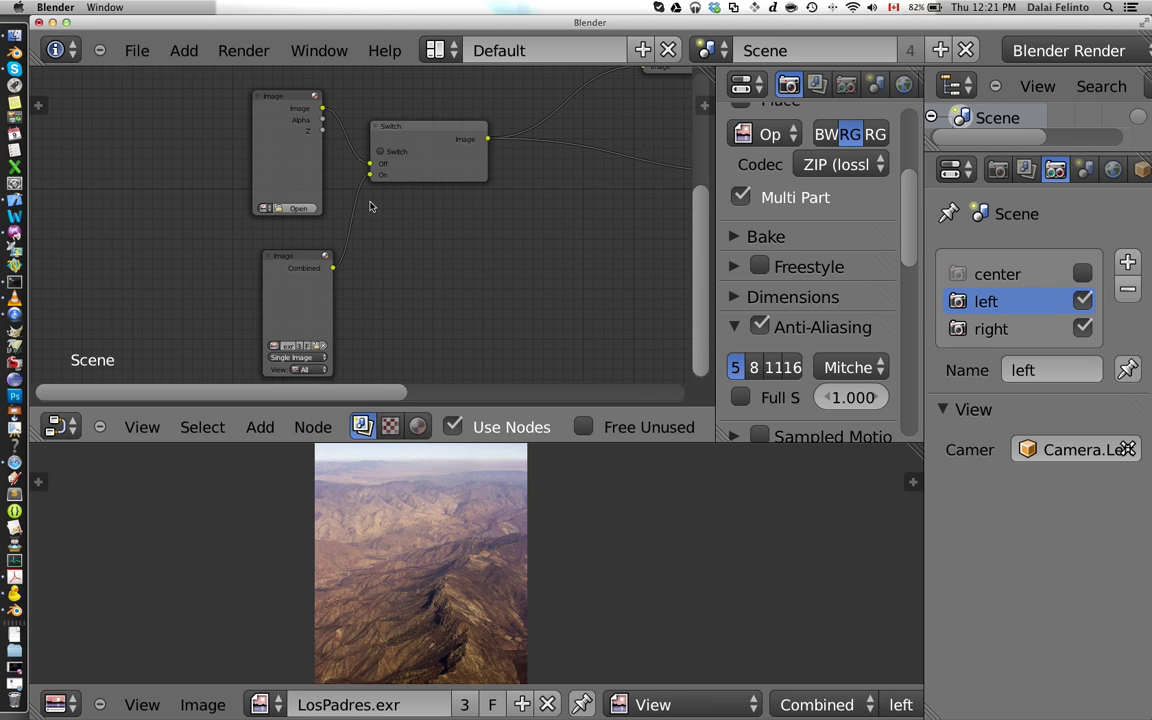
scroll(331, 333, up, 3)
middle_drag(326, 333, 353, 258)
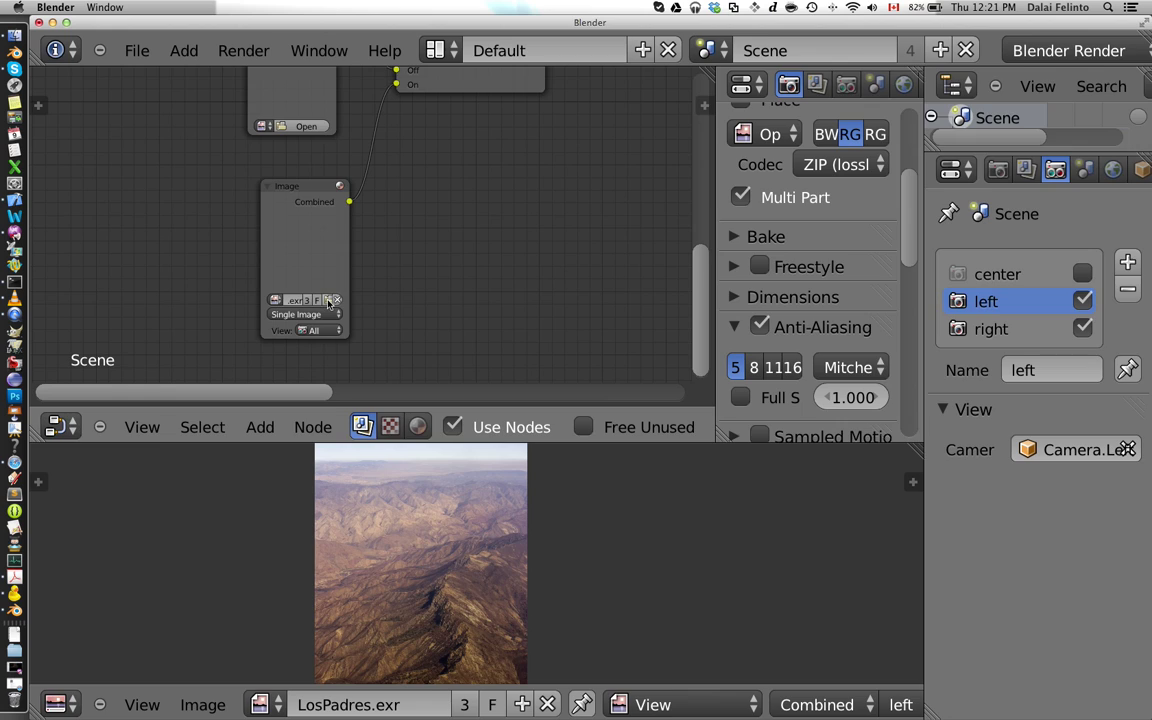
Assign the already loaded multilayer-mp.exr to the lower Image node connected to the Switch node's On input.
click(328, 300)
key(Escape)
scroll(305, 340, up, 1)
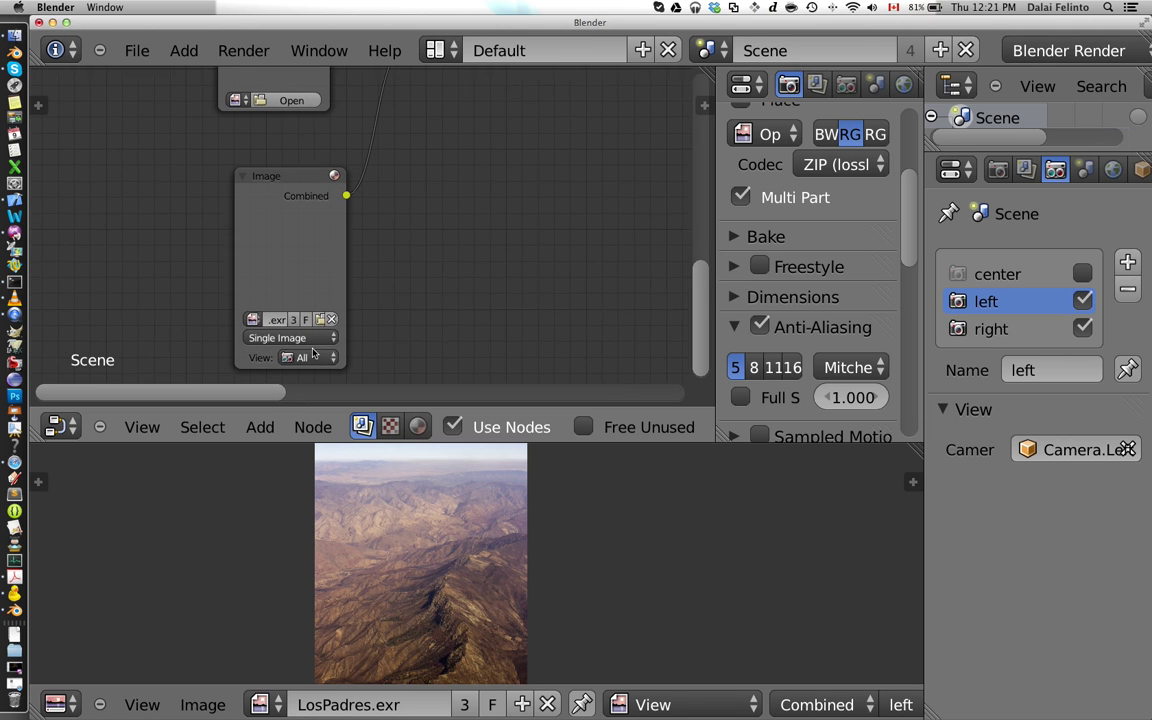
scroll(313, 352, up, 1)
click(244, 327)
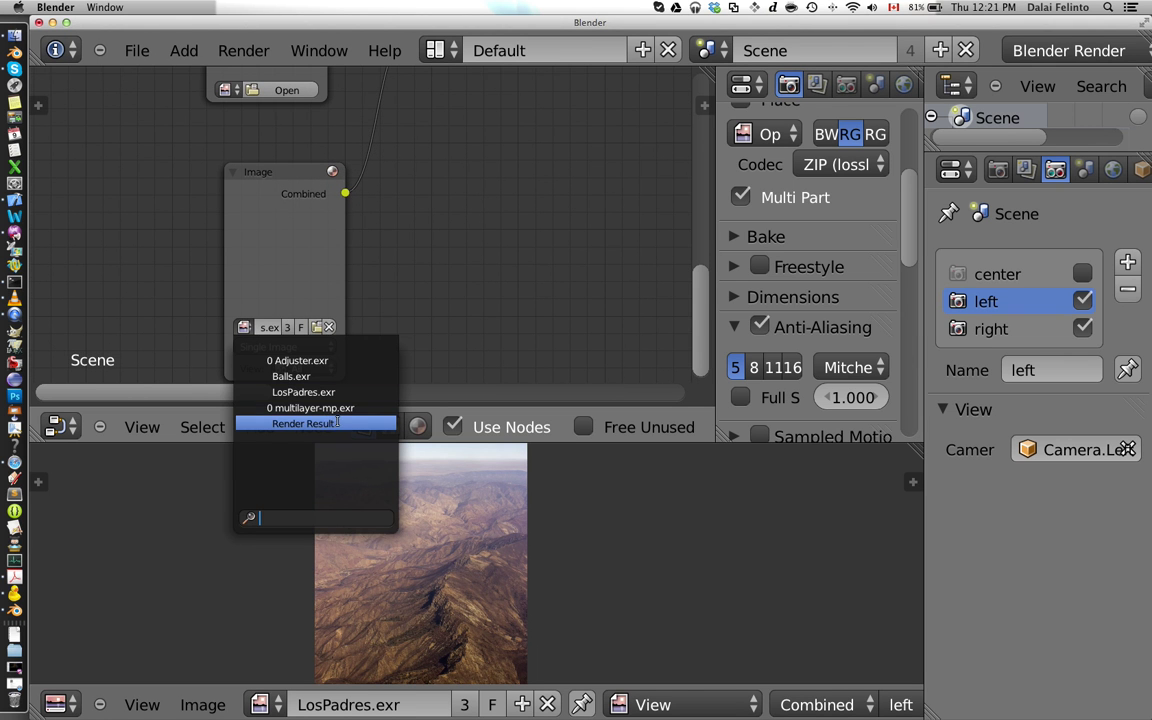
click(310, 407)
middle_drag(365, 345, 372, 284)
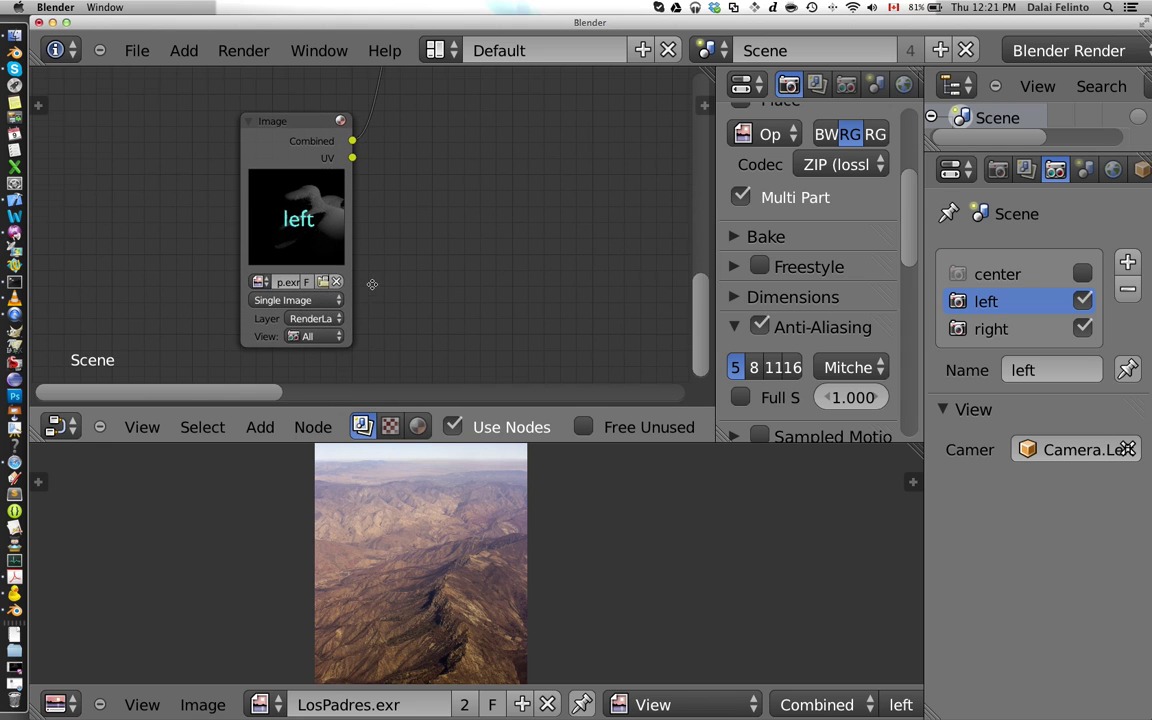
Show the already loaded multilayer-mp.exr in the UV/Image Editor in place of LosPadres.exr.
scroll(350, 250, up, 4)
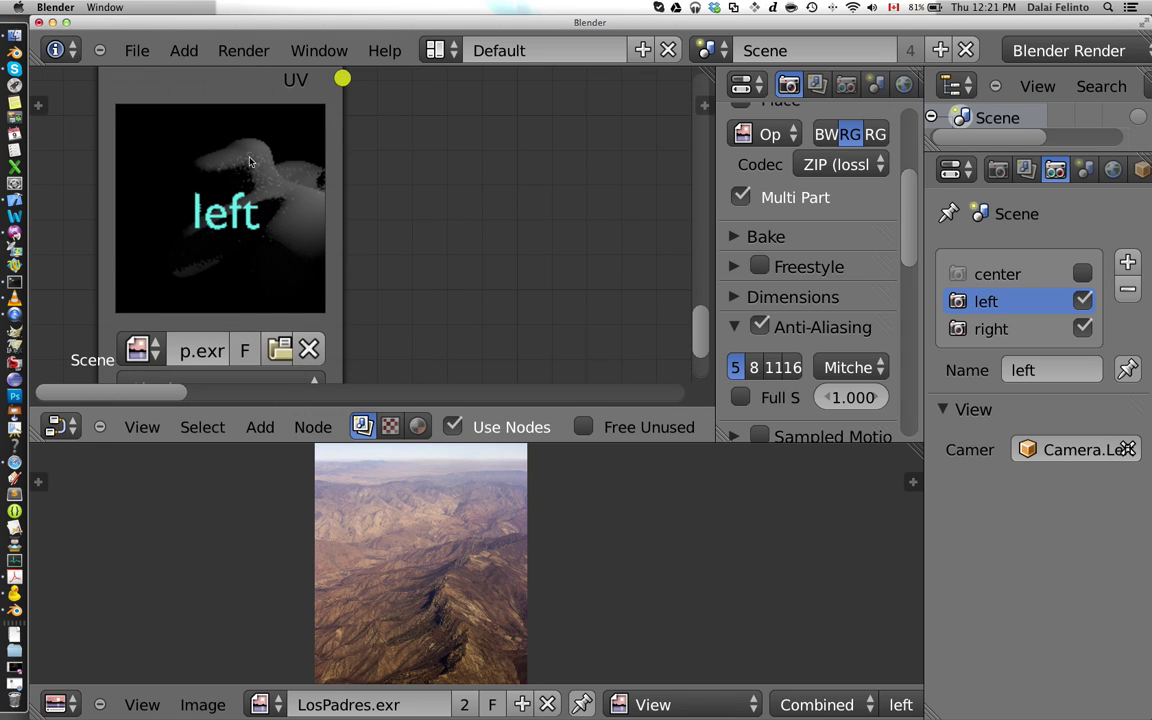
scroll(250, 162, down, 1)
click(260, 704)
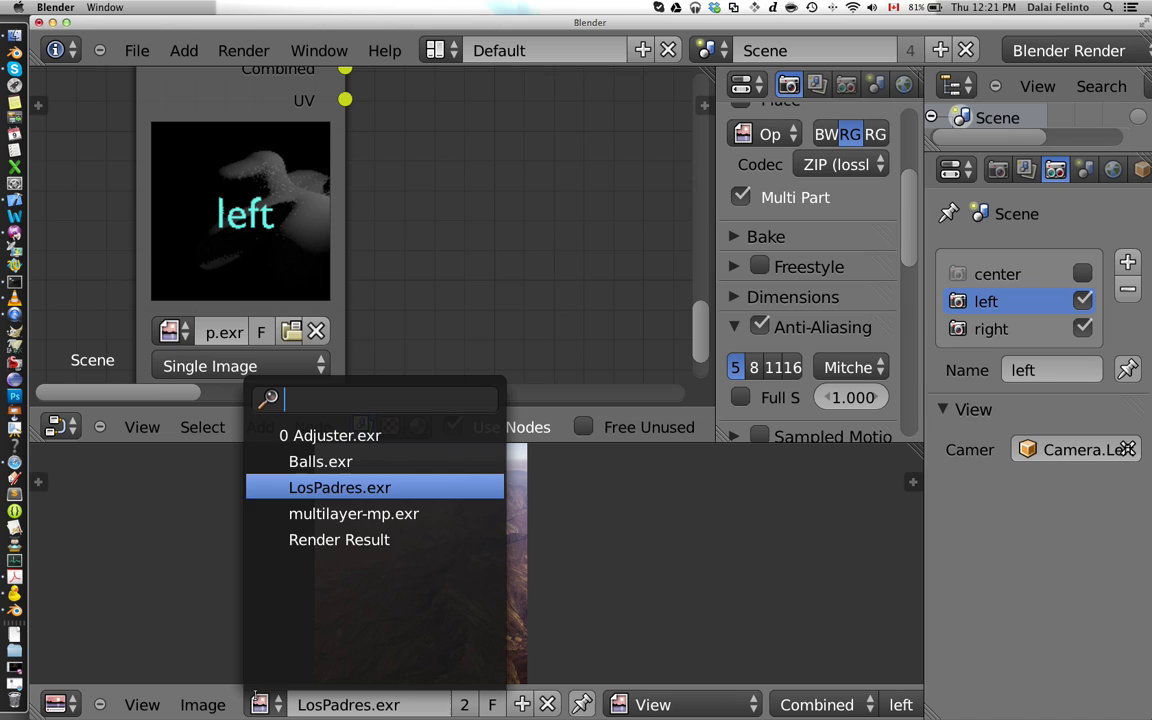
click(353, 513)
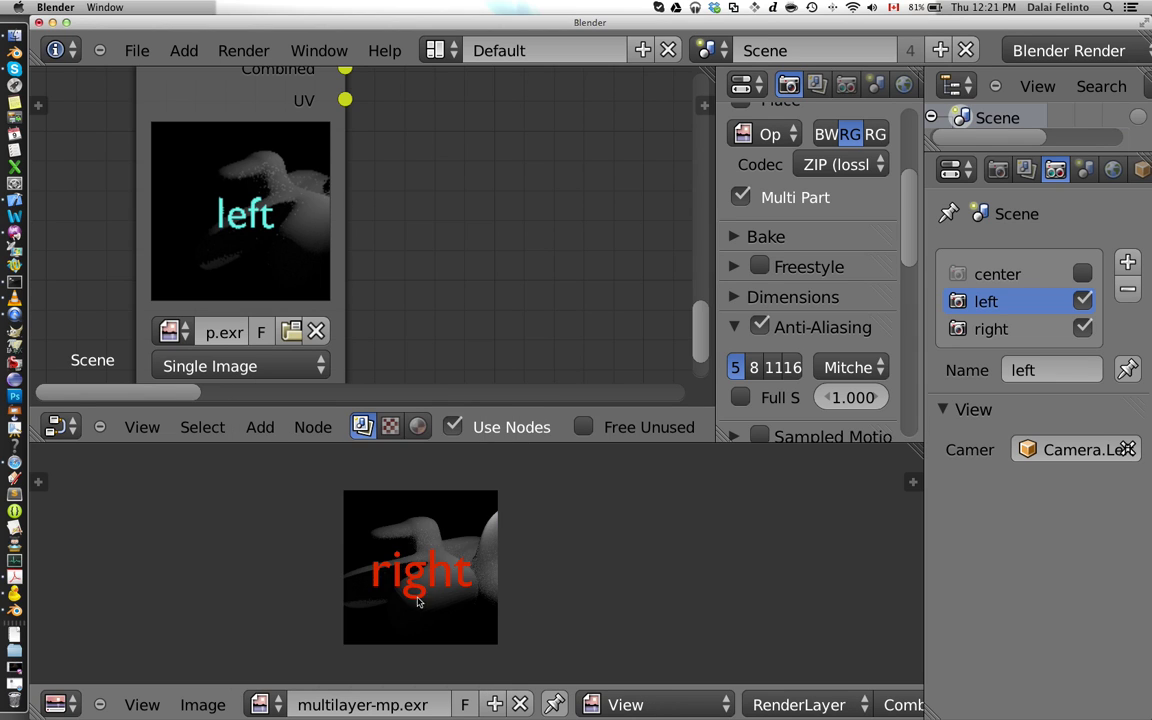
scroll(418, 602, up, 3)
scroll(459, 630, down, 2)
Cycle through the views of multilayer-mp.exr in its Combined pass, ending on the center view.
middle_drag(671, 712, 362, 716)
ctrl+scroll(741, 708, down, 1)
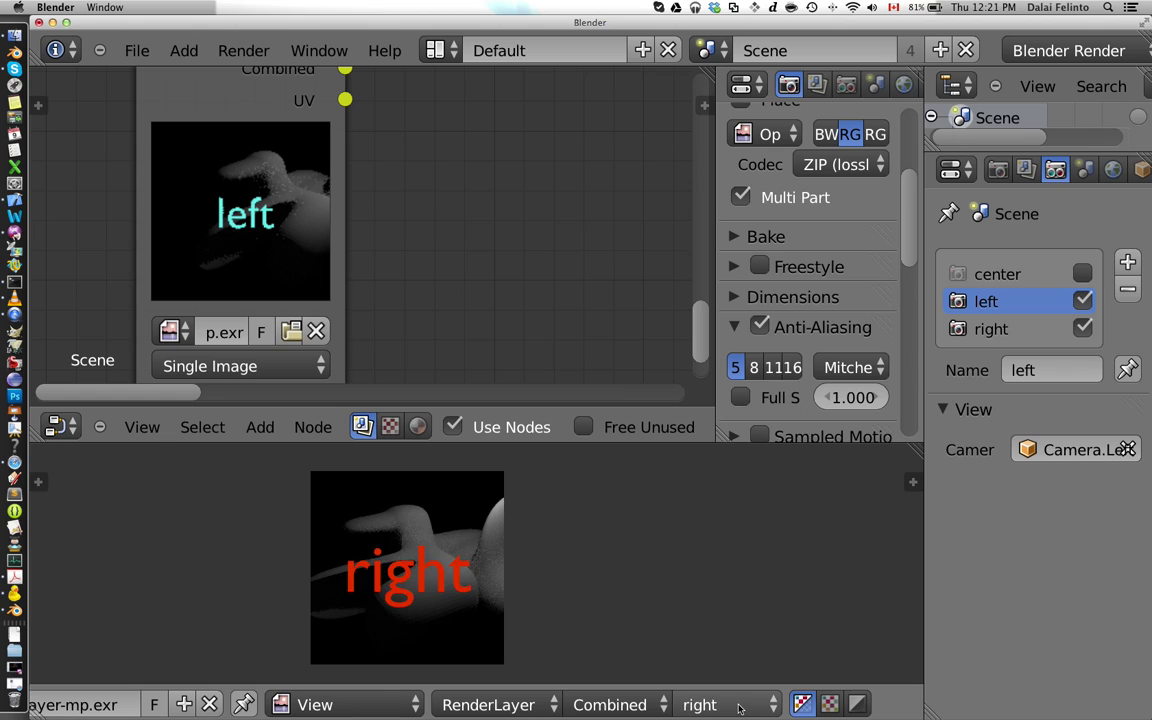
ctrl+scroll(738, 705, up, 1)
ctrl+scroll(738, 705, down, 1)
ctrl+scroll(738, 705, up, 1)
Inspect the UV pass of multilayer-mp.exr in its different views, then return to the Combined pass with the center view.
click(637, 706)
click(625, 648)
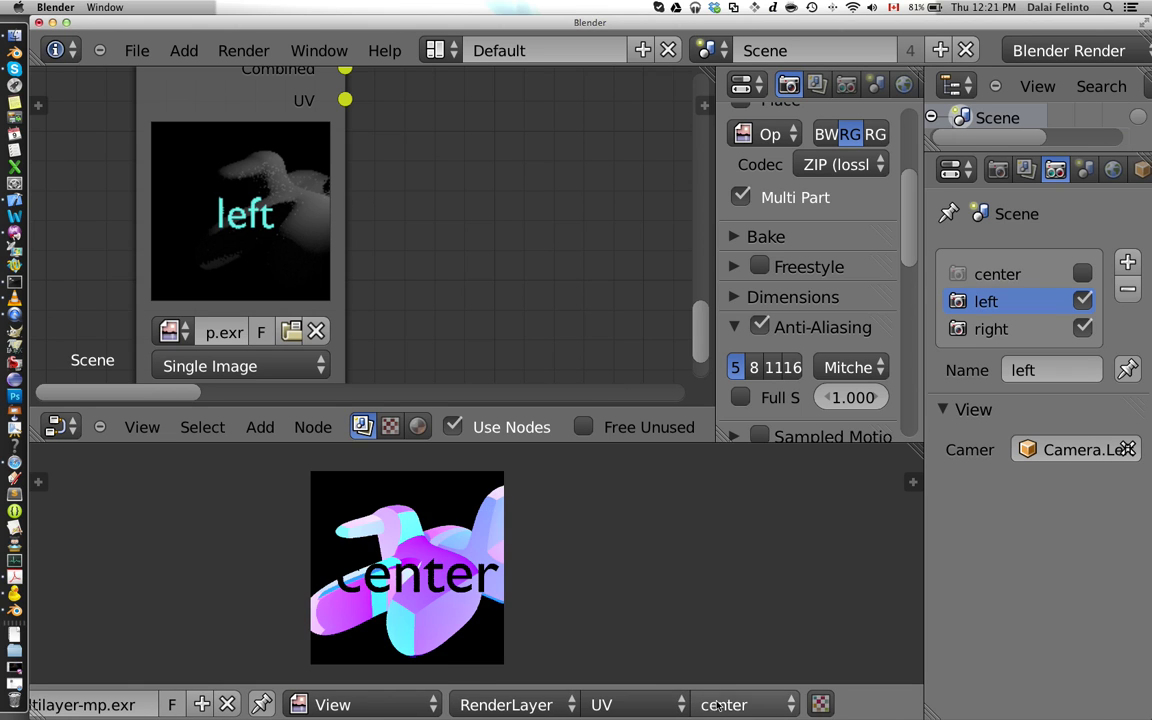
ctrl+scroll(717, 706, down, 1)
ctrl+scroll(717, 706, up, 2)
click(630, 705)
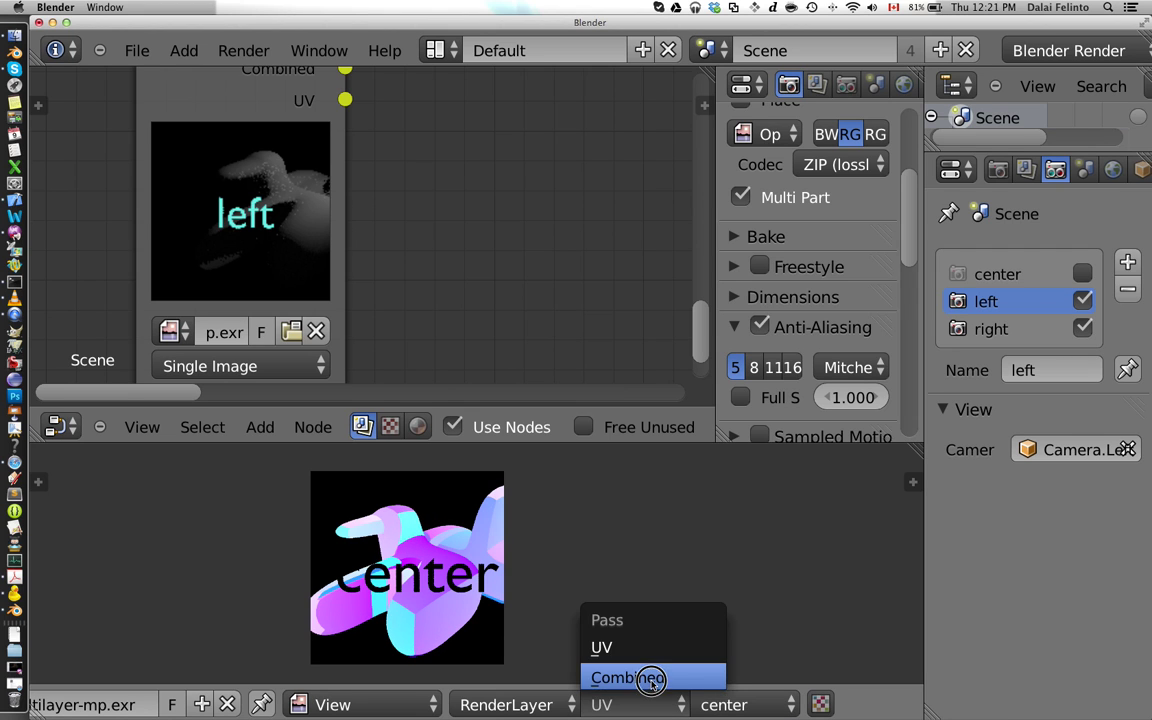
click(643, 676)
Try the left, center, right and All views on the lower Image node, leaving its View set to right.
scroll(486, 255, down, 3)
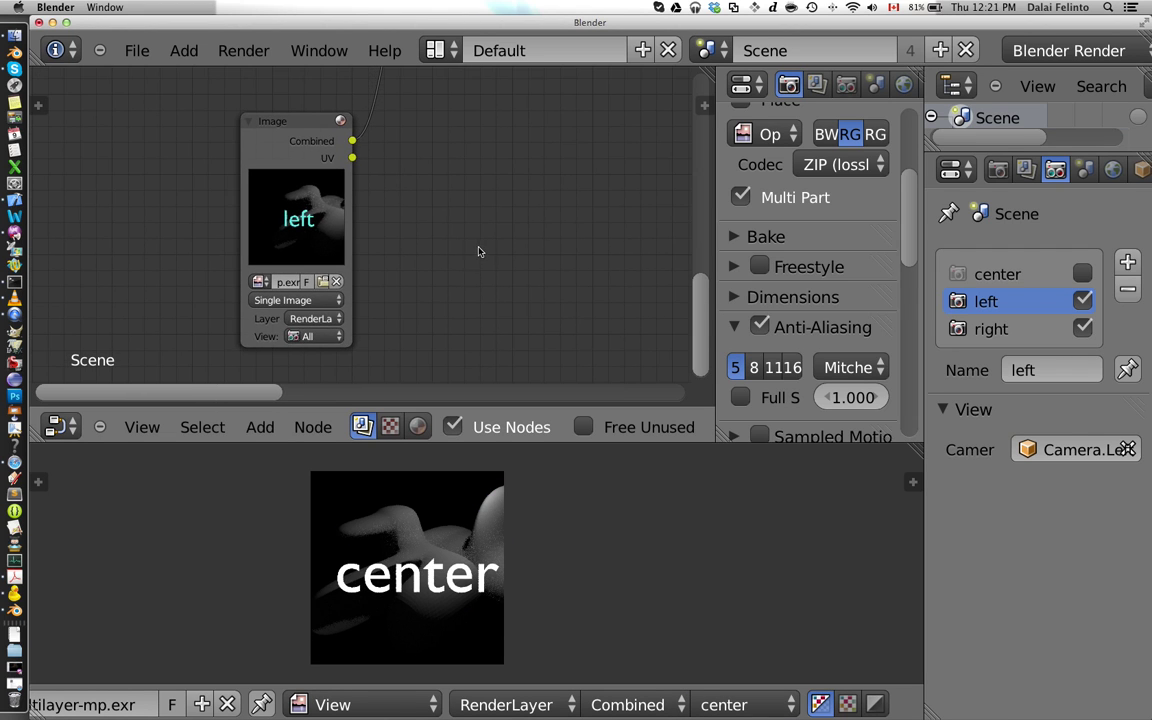
scroll(408, 258, up, 5)
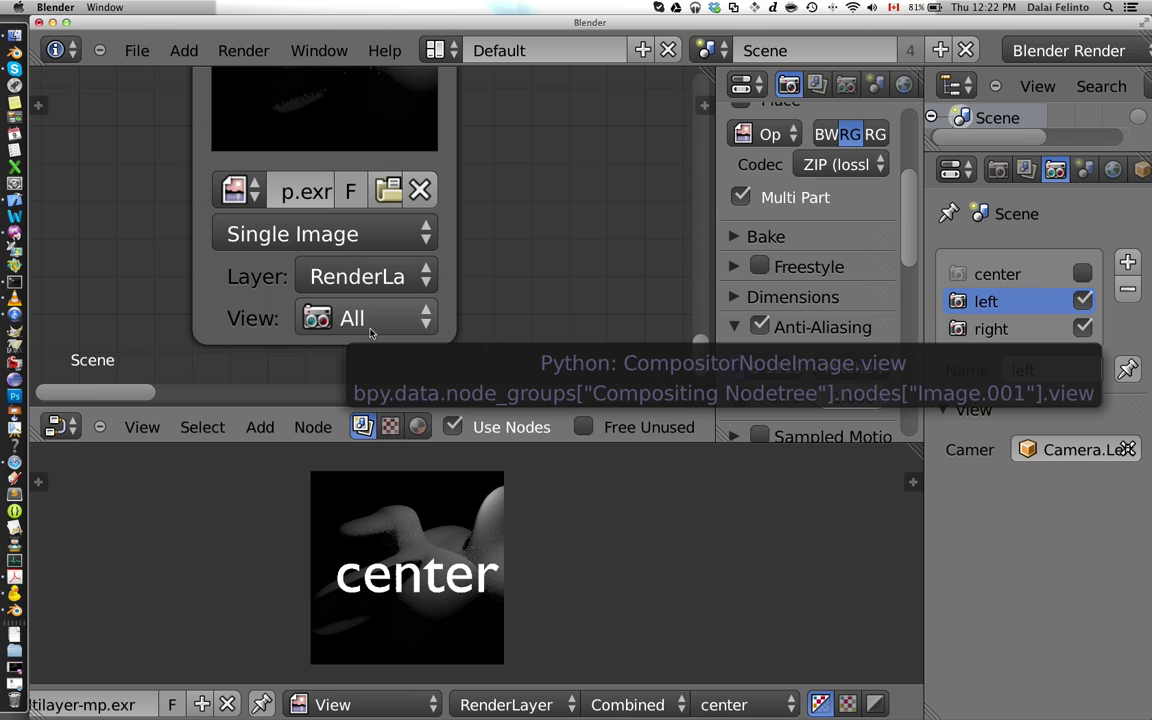
click(320, 320)
scroll(494, 231, down, 4)
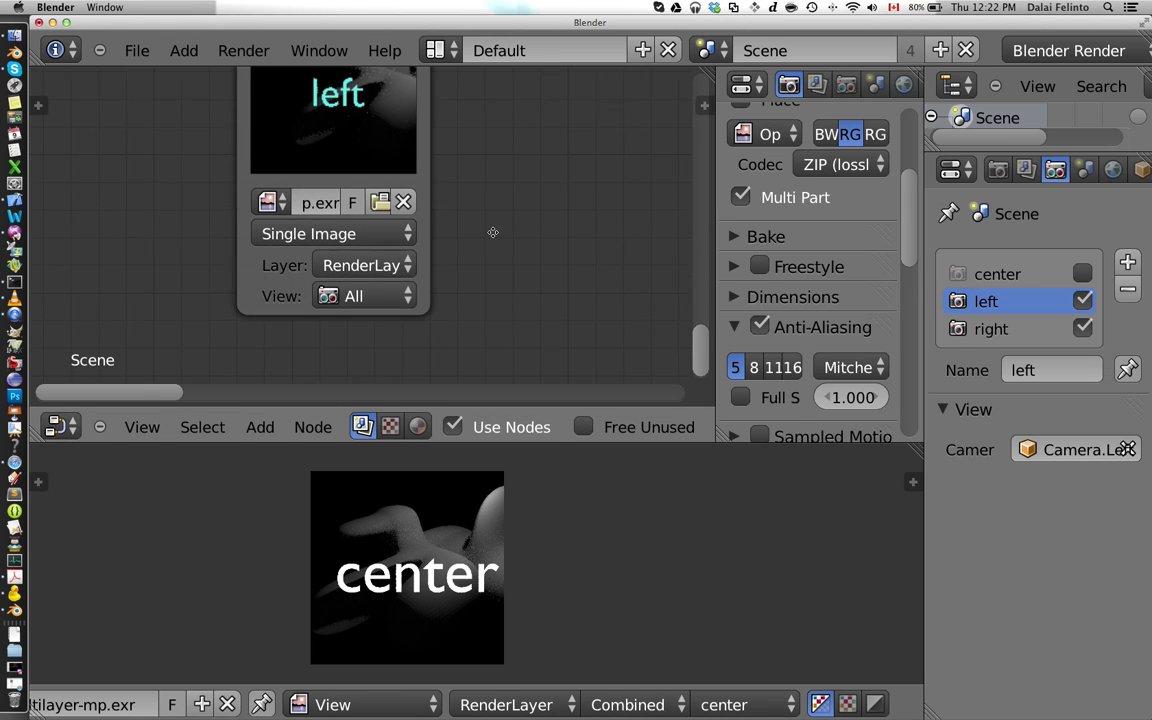
click(366, 328)
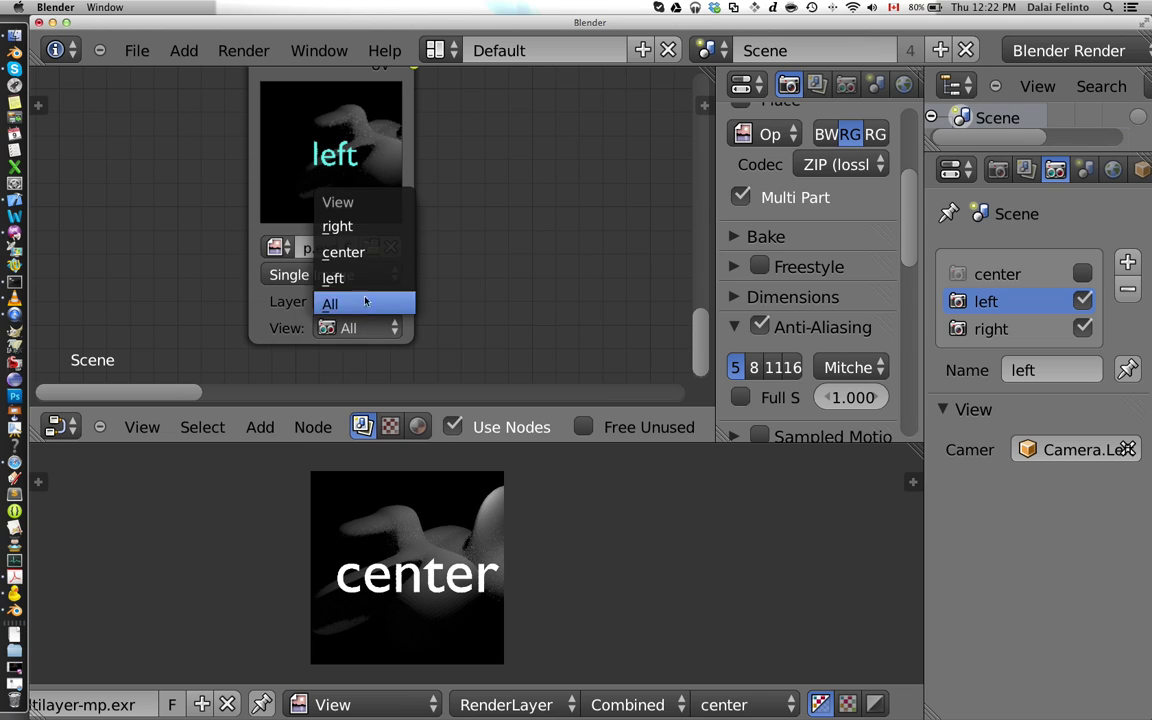
click(355, 278)
click(366, 327)
click(360, 264)
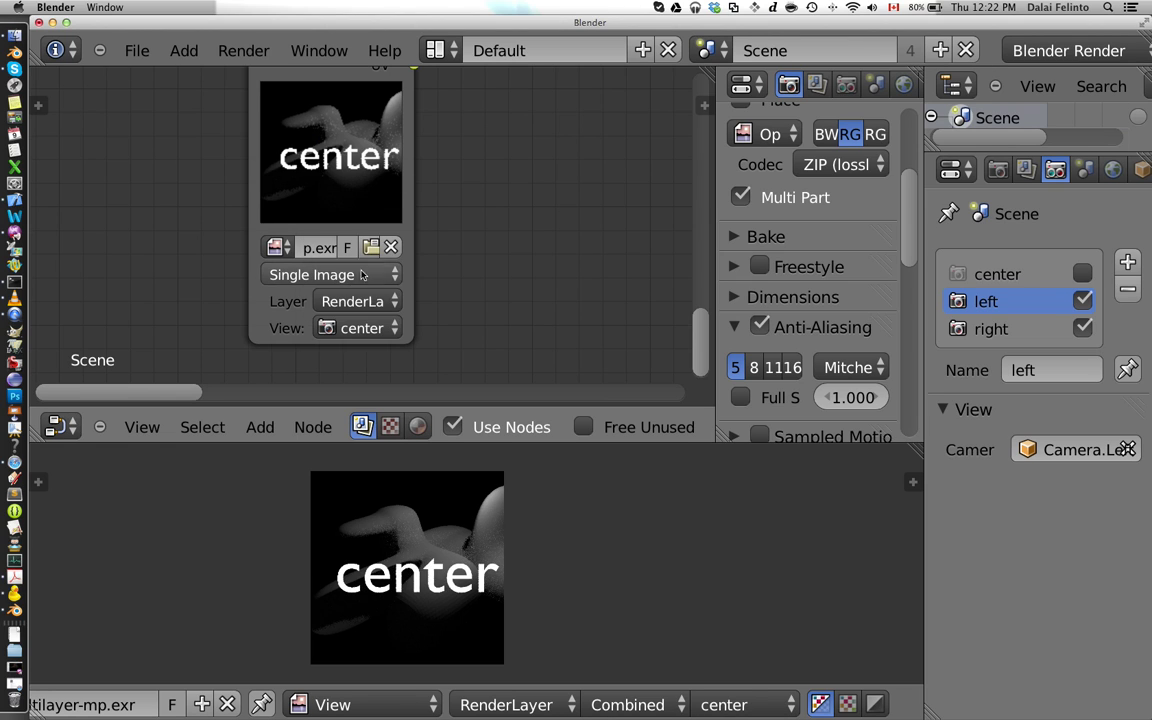
click(360, 327)
click(345, 227)
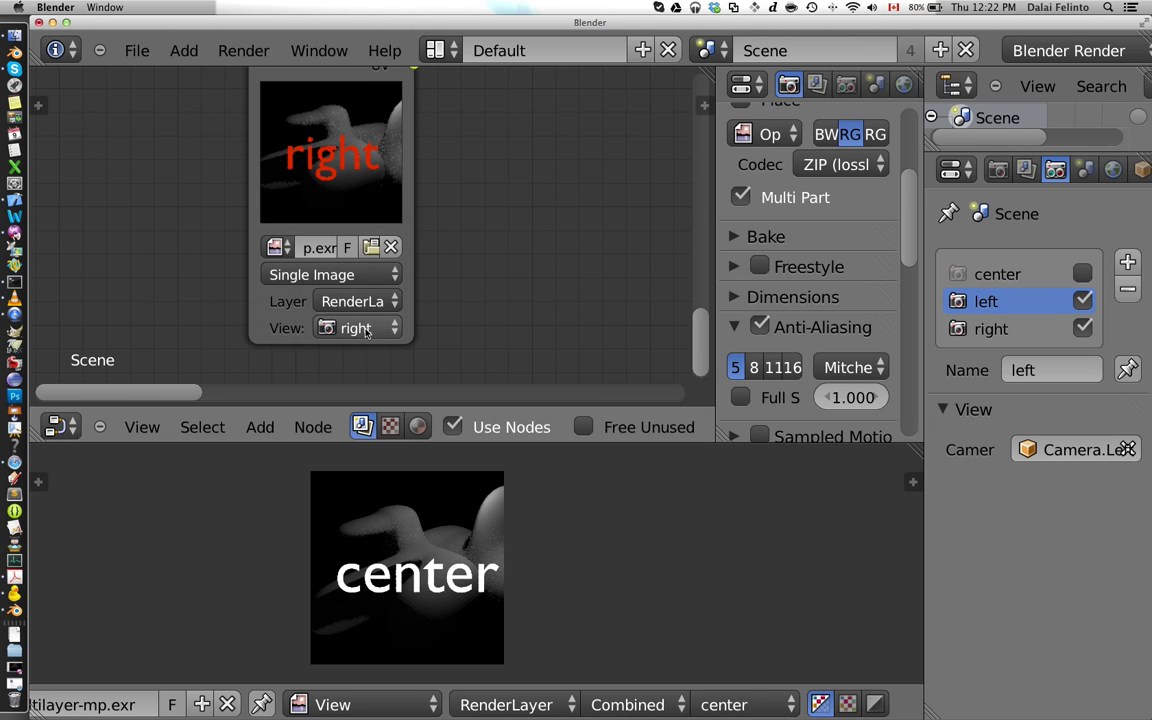
key(BackSpace)
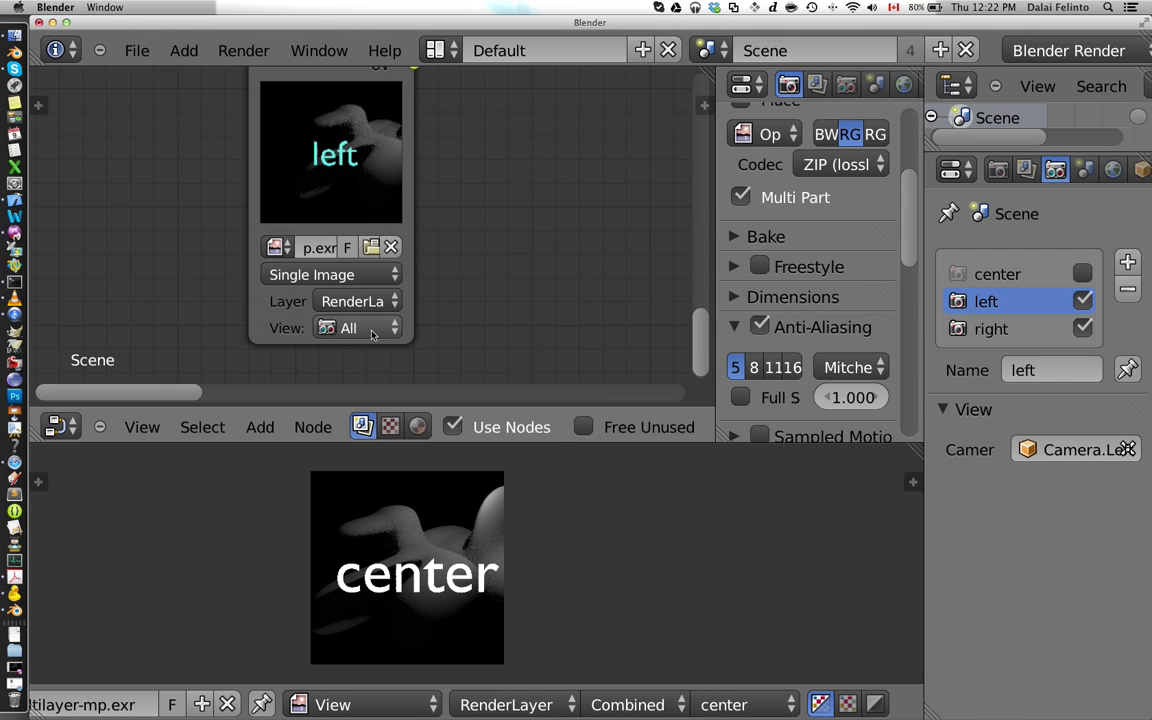
ctrl+scroll(372, 335, down, 1)
scroll(442, 231, down, 5)
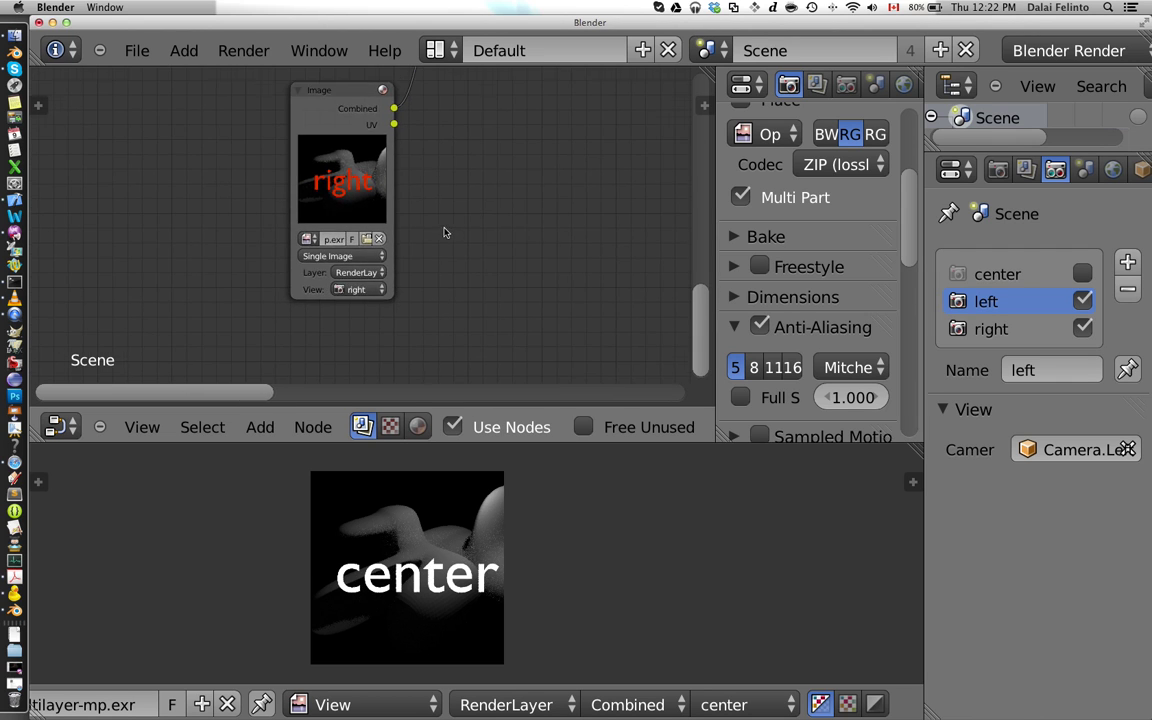
Render the scene through the compositor, inspect the Render Result, and return to the node editor.
scroll(395, 250, down, 3)
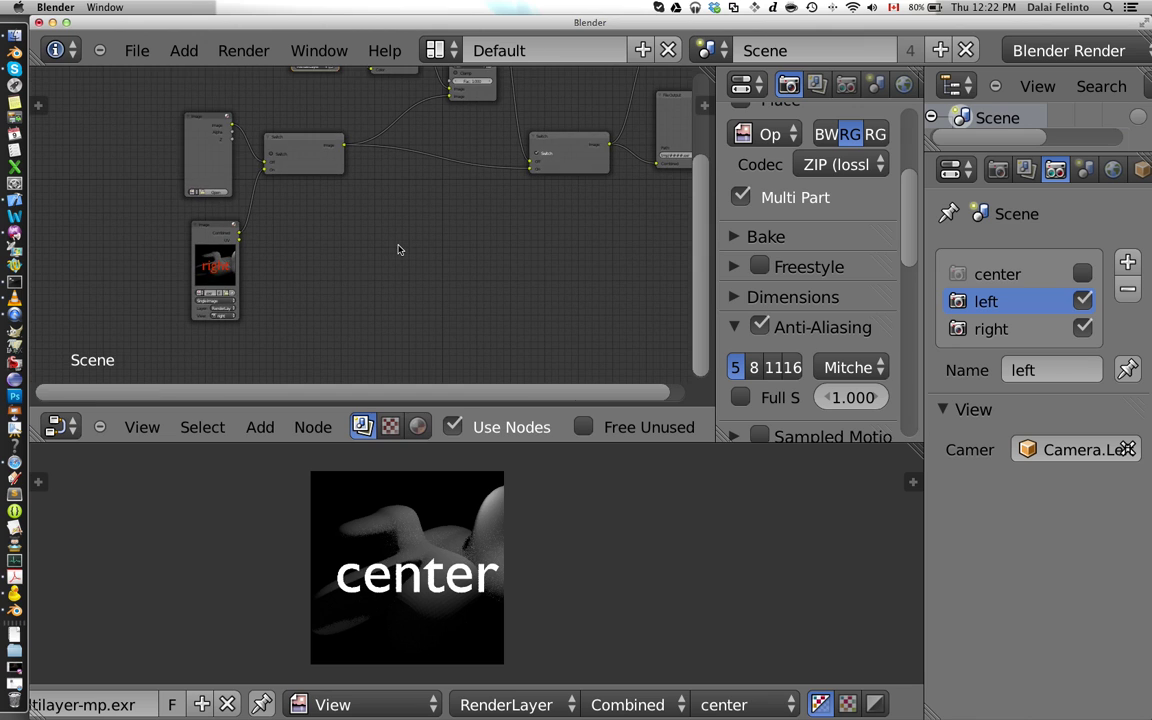
key(F12)
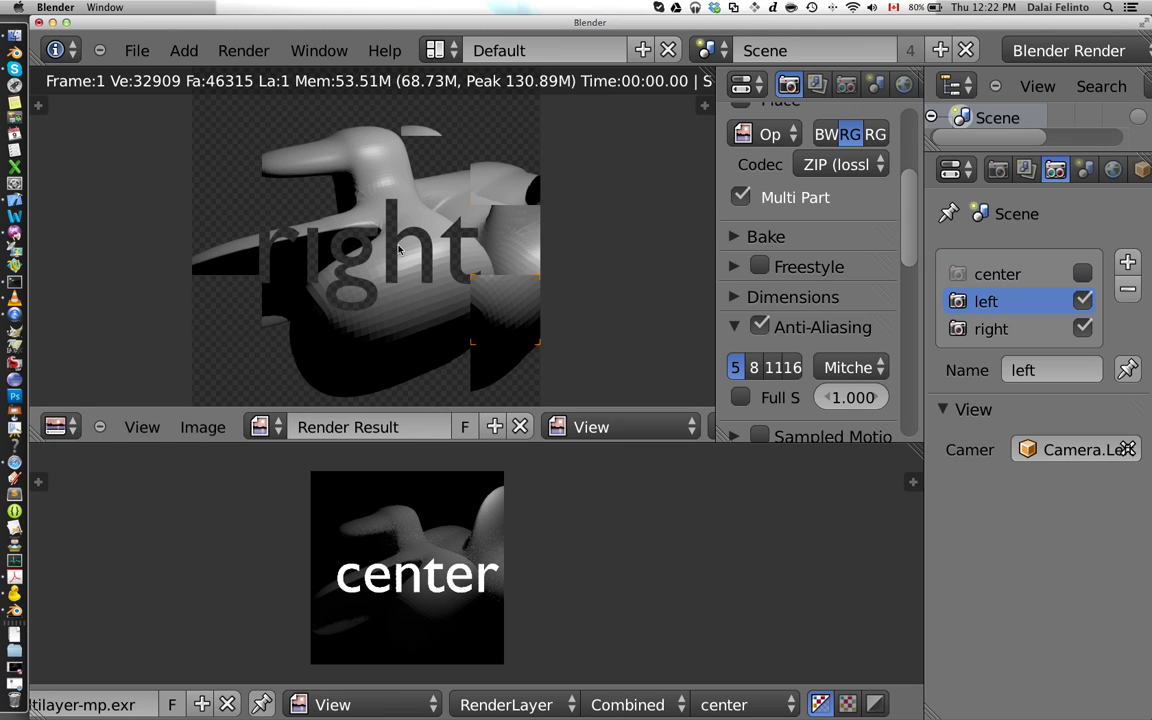
scroll(401, 250, down, 3)
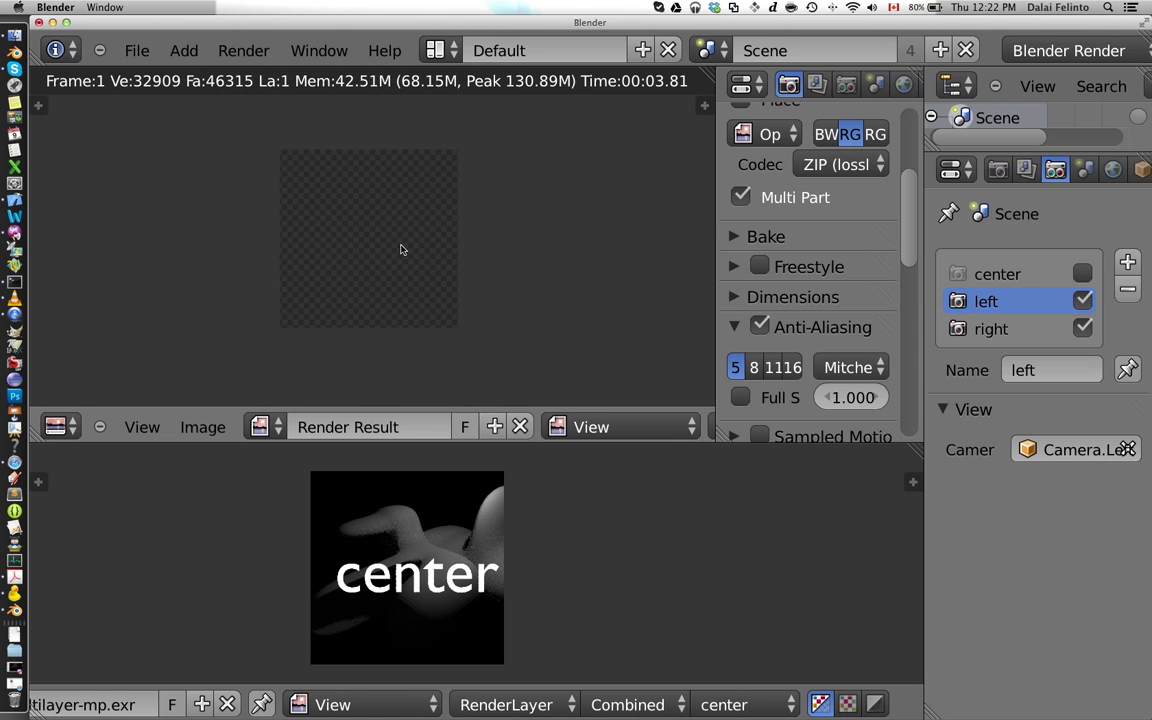
scroll(401, 250, up, 3)
scroll(401, 250, down, 1)
key(shift+F3)
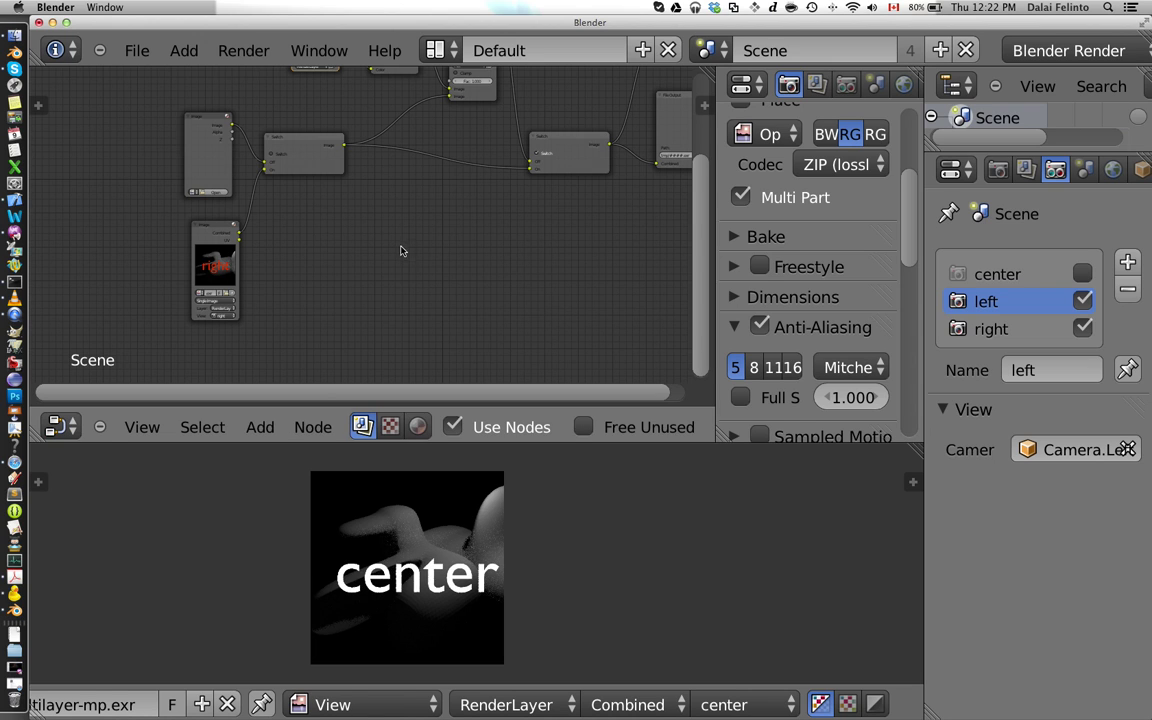
Open 0001.exr from the samples tmp folder in the UV/Image Editor.
scroll(260, 716, up, 5)
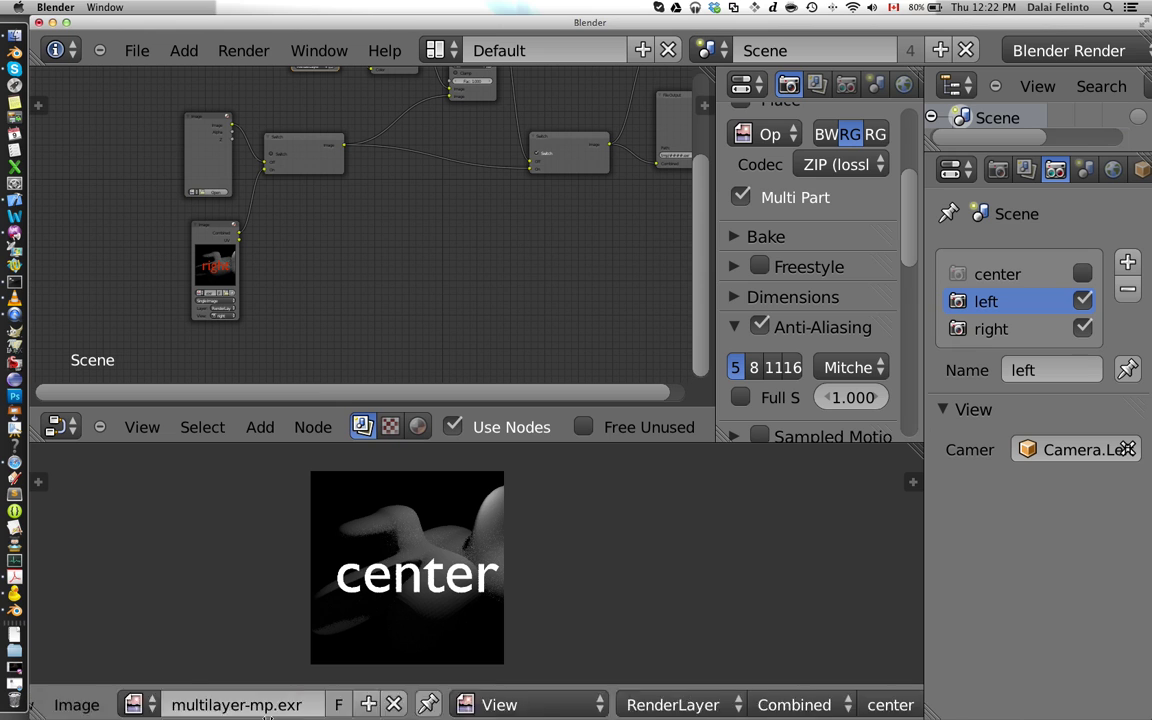
click(260, 712)
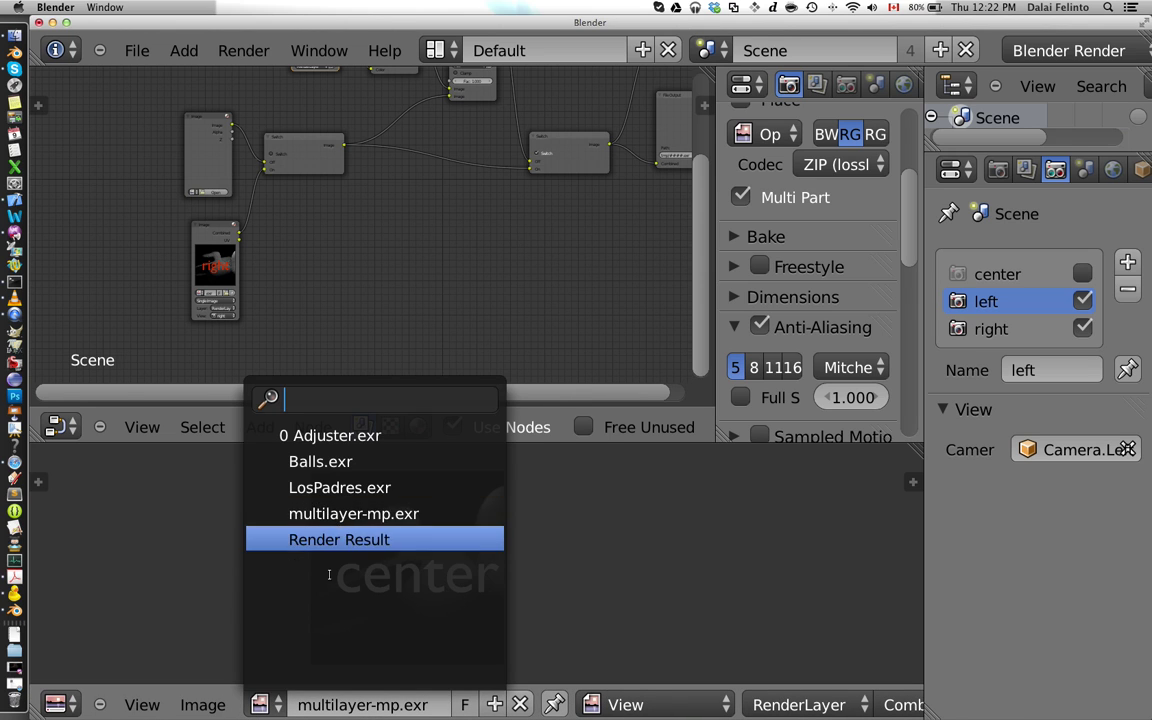
key(alt+o)
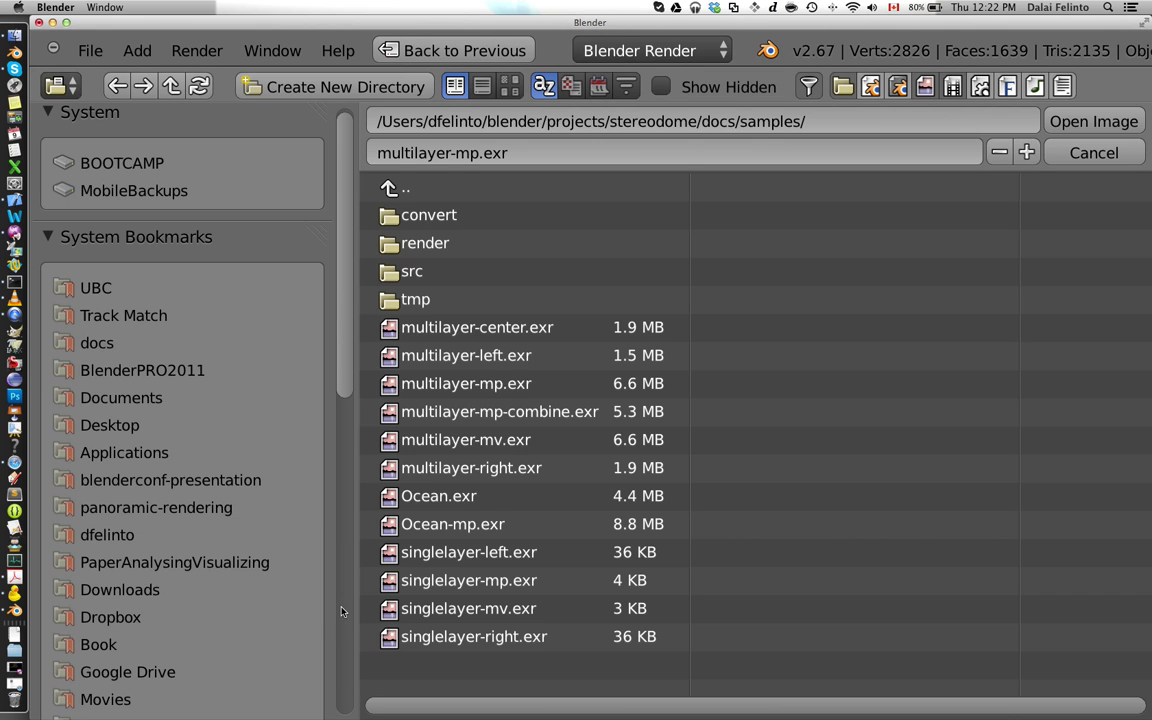
click(434, 296)
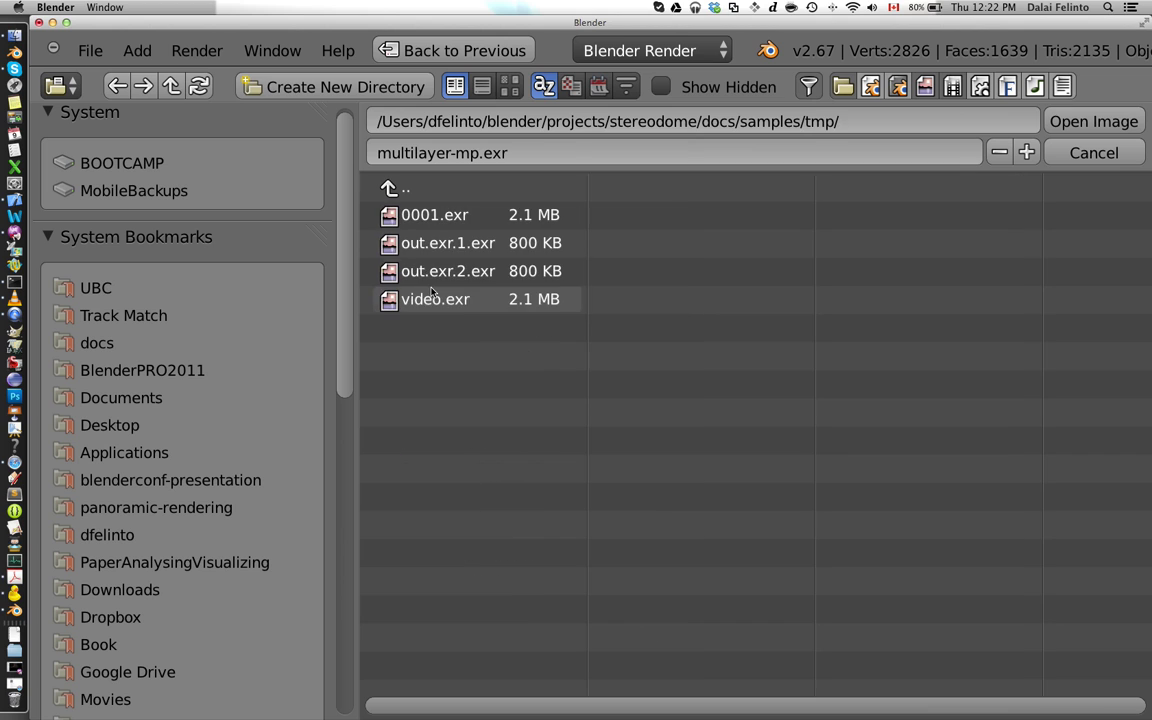
double_click(482, 225)
scroll(478, 570, up, 3)
middle_drag(440, 584, 446, 555)
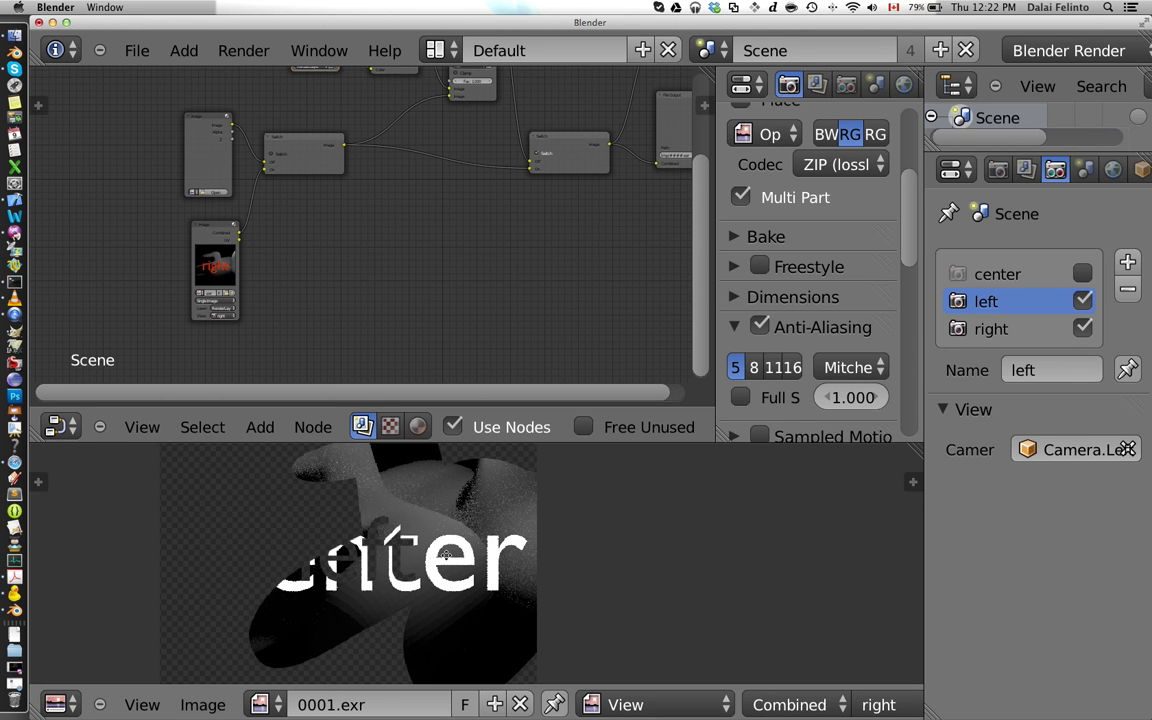
Examine the File Output node's path and Combined input in the compositor.
scroll(447, 554, down, 2)
scroll(496, 278, up, 4)
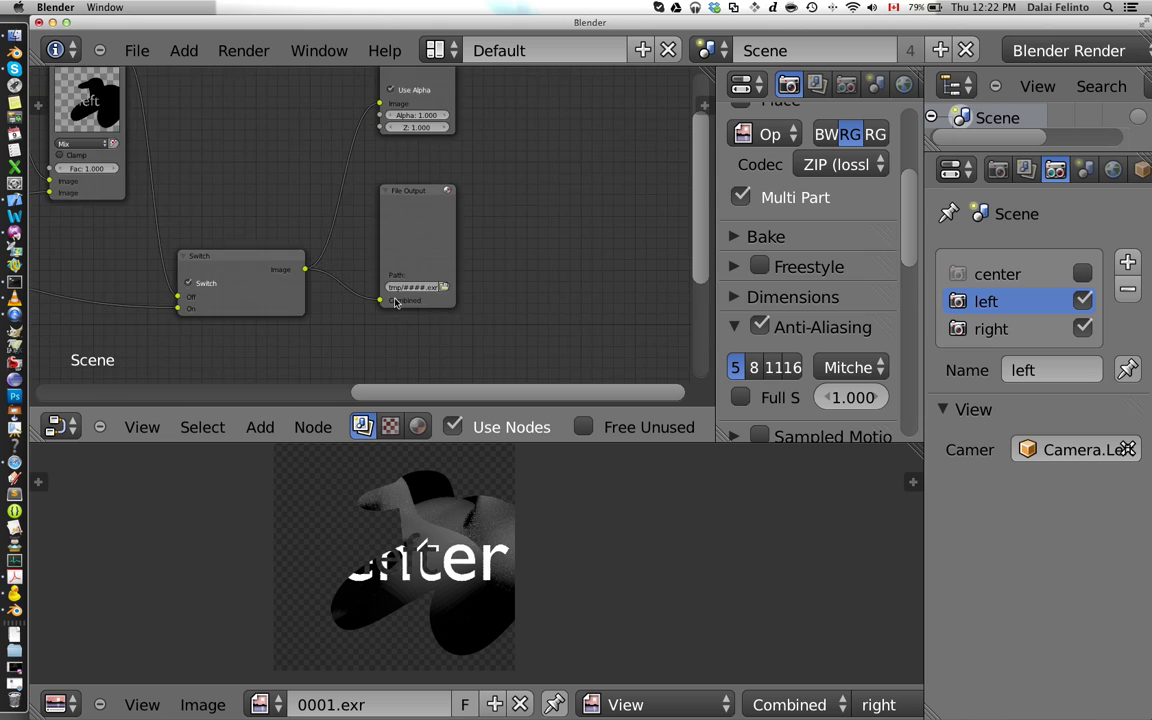
scroll(395, 302, up, 5)
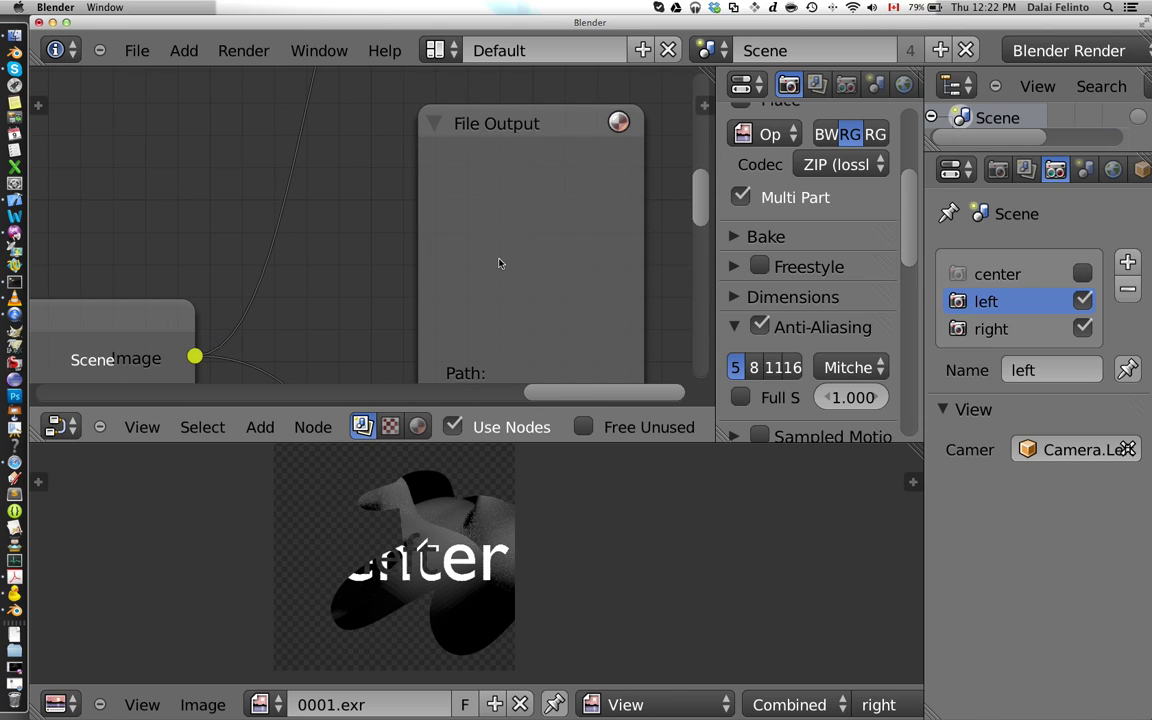
scroll(500, 263, down, 3)
scroll(686, 706, down, 2)
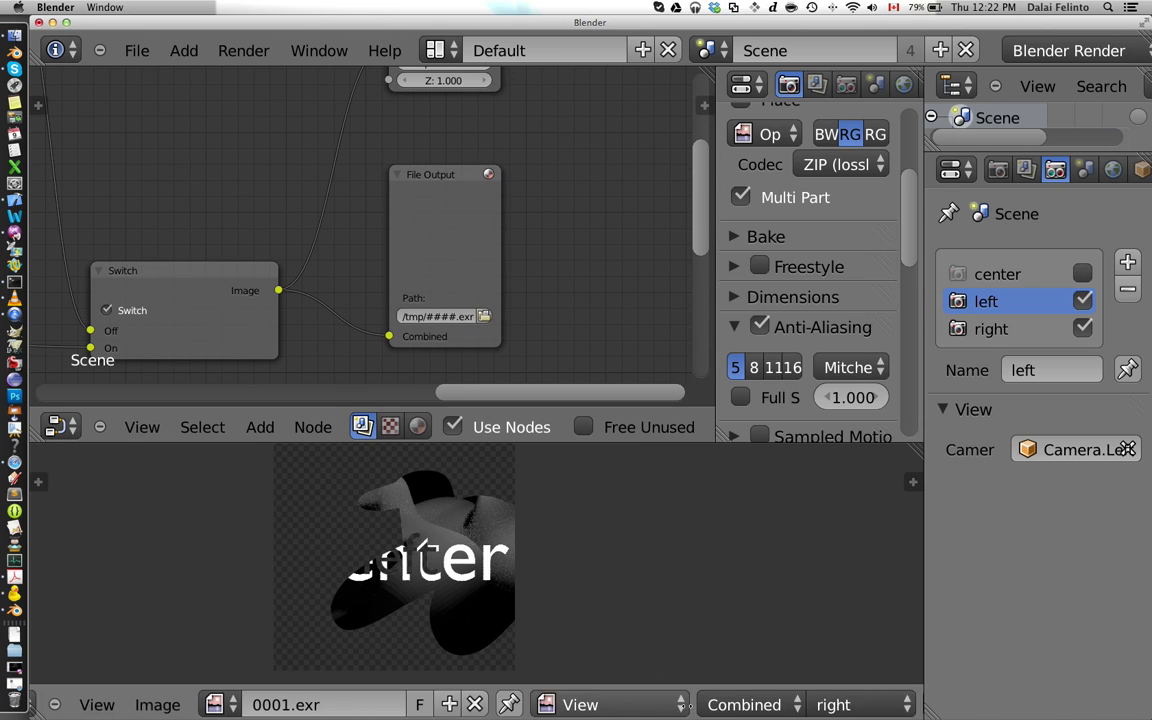
Compare the left and right views of 0001.exr up close, ending on the right view.
scroll(686, 706, down, 5)
ctrl+scroll(693, 714, down, 1)
ctrl+scroll(693, 714, up, 1)
ctrl+scroll(693, 714, down, 1)
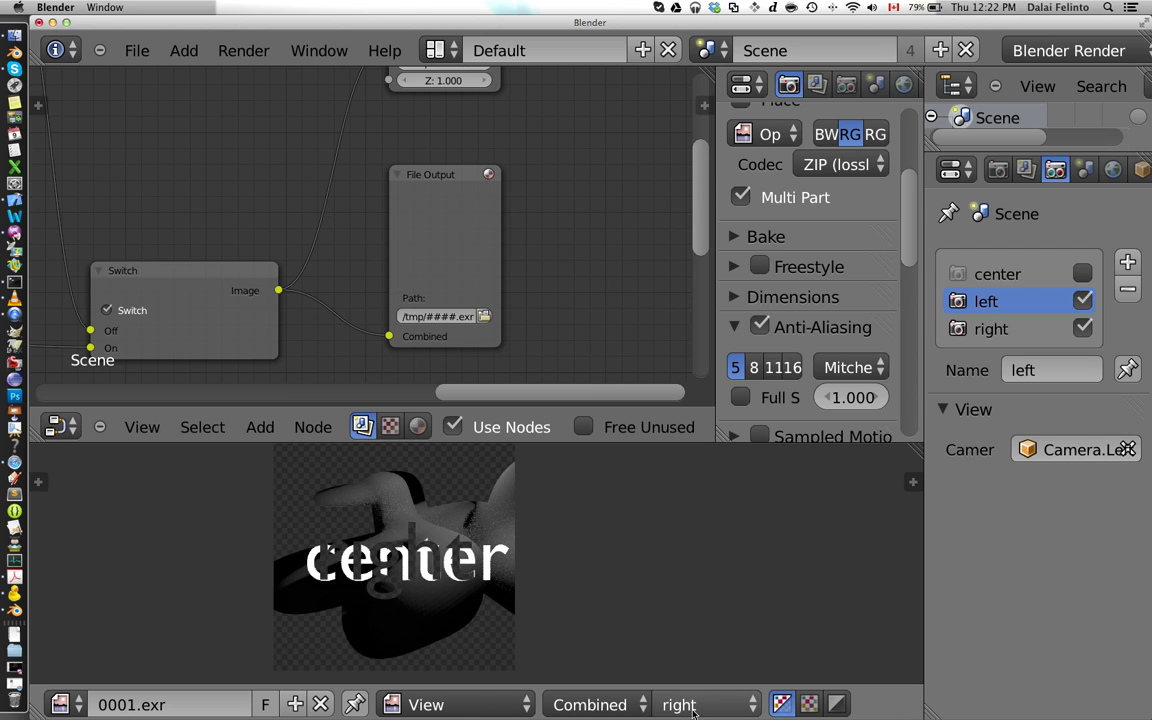
ctrl+scroll(693, 714, up, 1)
ctrl+scroll(693, 714, down, 1)
scroll(548, 622, up, 4)
scroll(594, 607, down, 1)
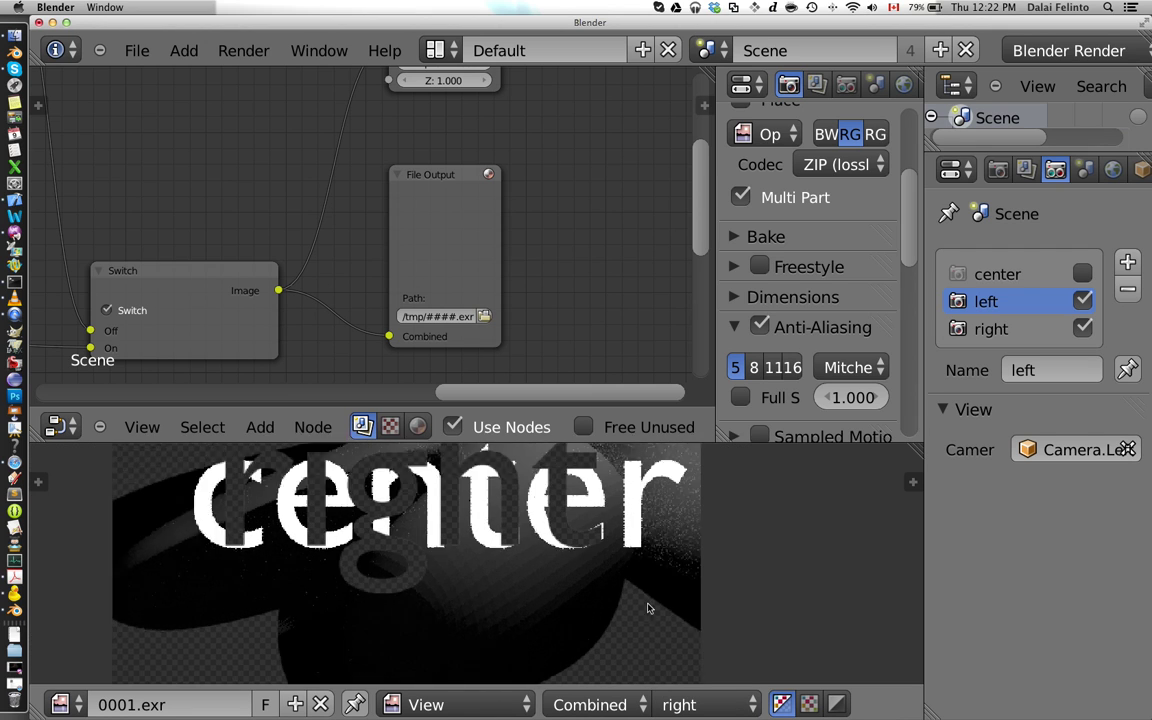
scroll(656, 609, down, 2)
ctrl+scroll(683, 705, up, 1)
ctrl+scroll(683, 703, down, 1)
scroll(515, 577, down, 4)
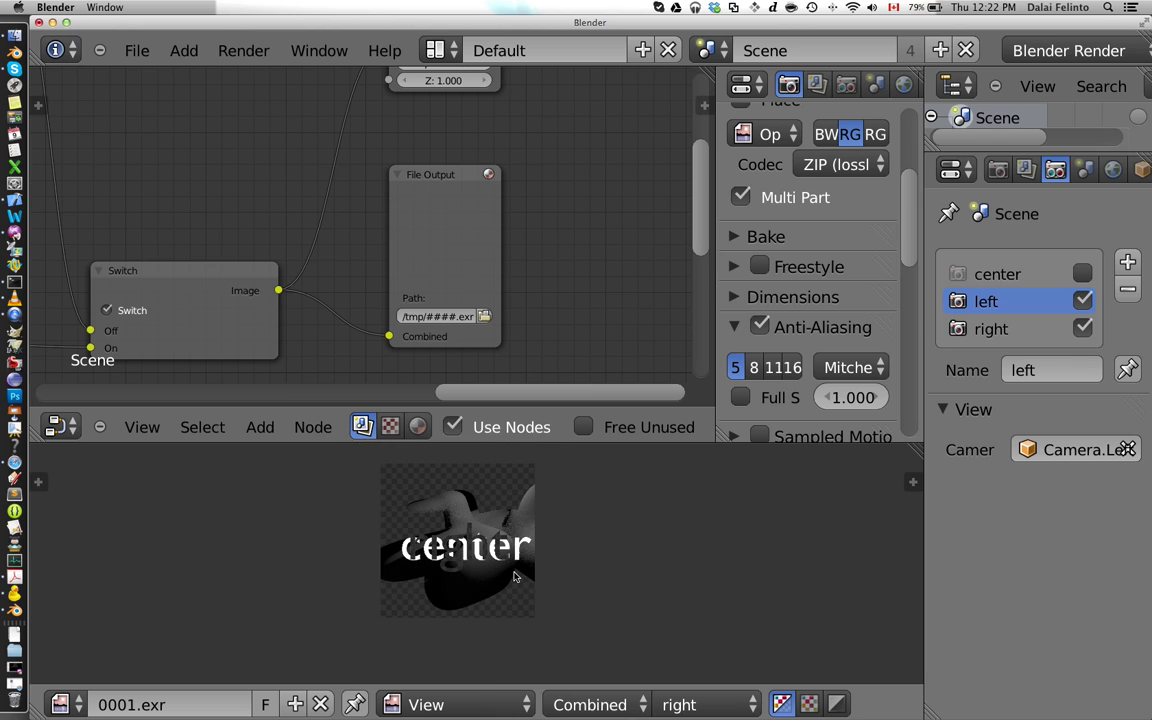
scroll(508, 553, up, 2)
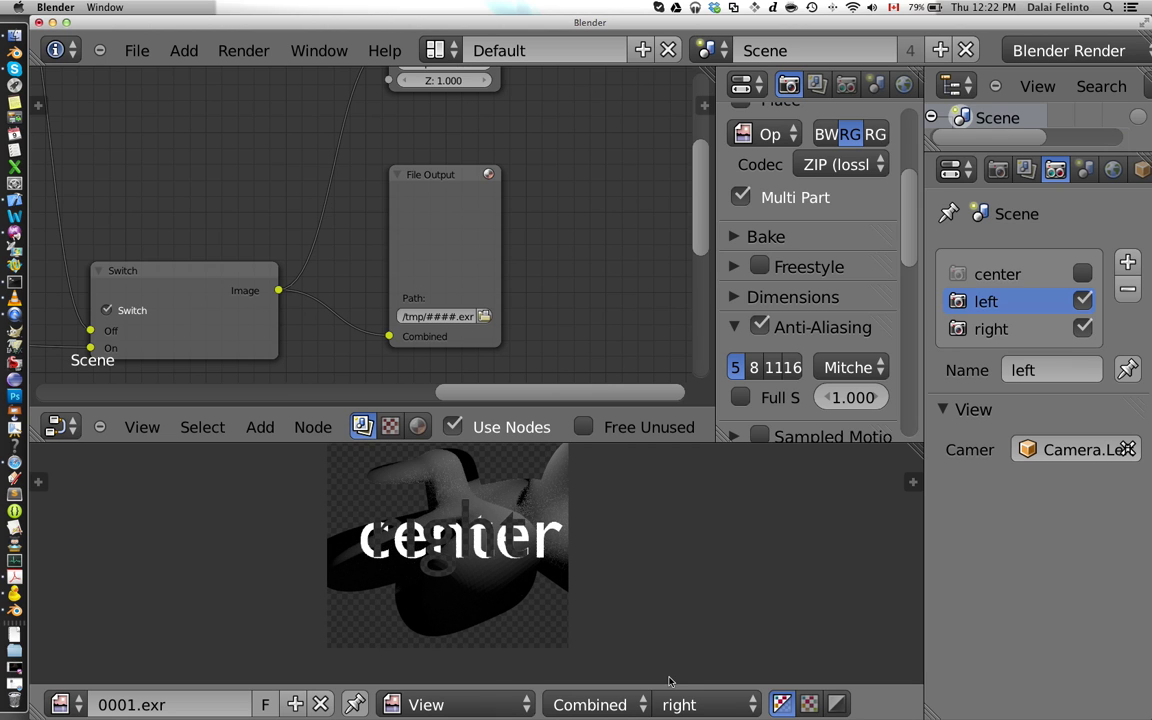
scroll(610, 610, down, 4)
scroll(500, 320, down, 2)
scroll(520, 620, up, 5)
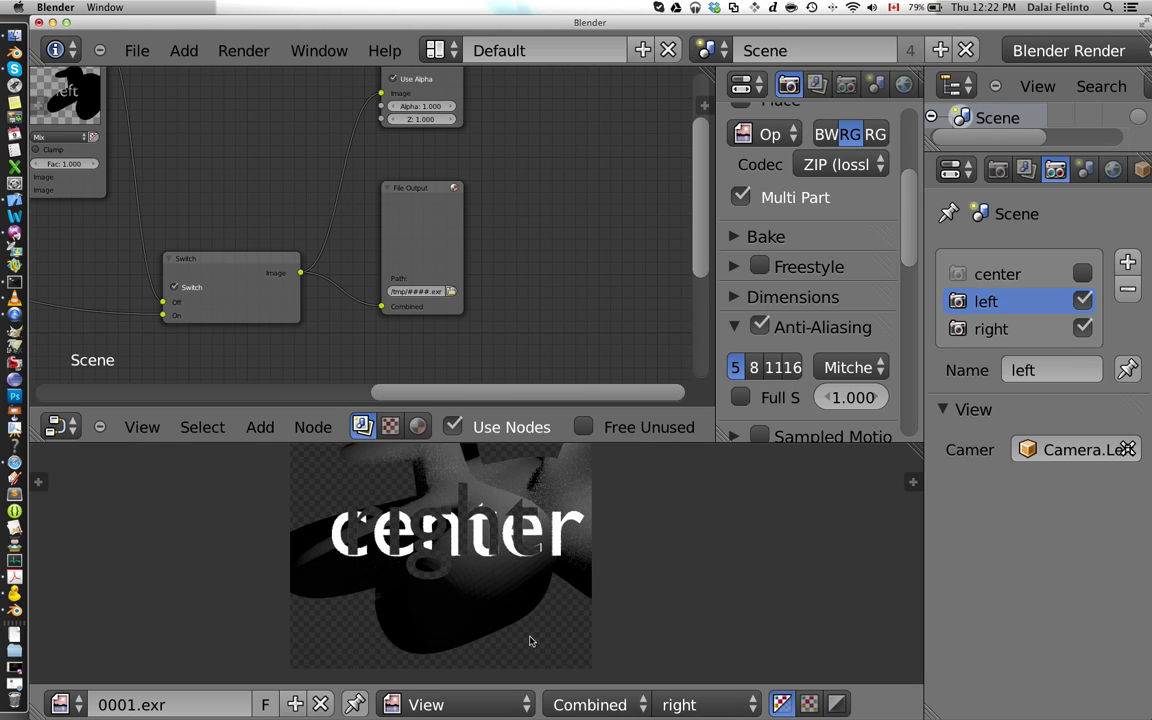
Turn off the second Switch node, which feeds the File Output node, and render the scene again.
middle_drag(319, 226, 591, 175)
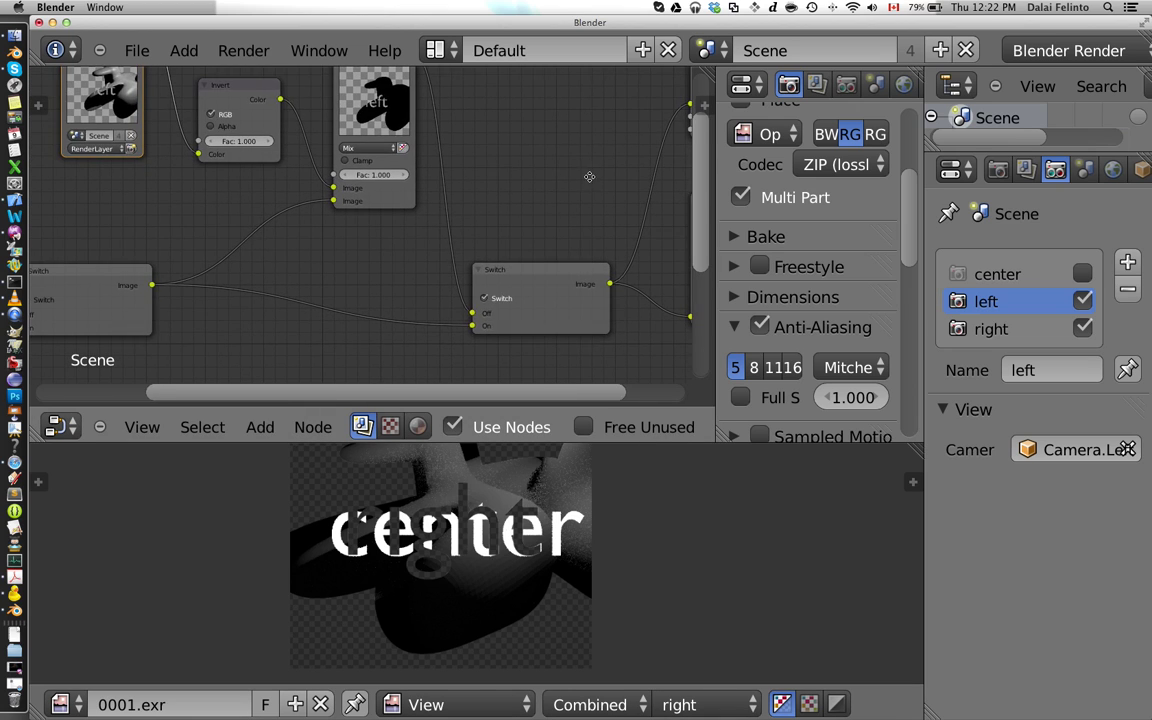
scroll(547, 190, down, 1)
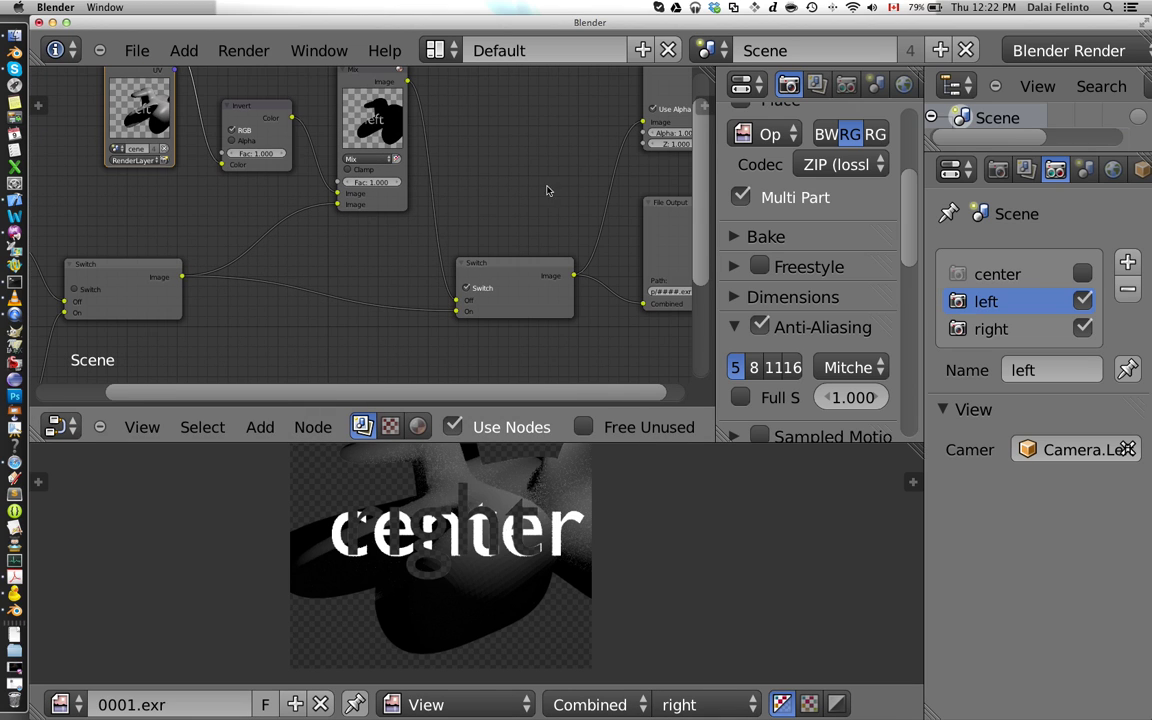
click(480, 290)
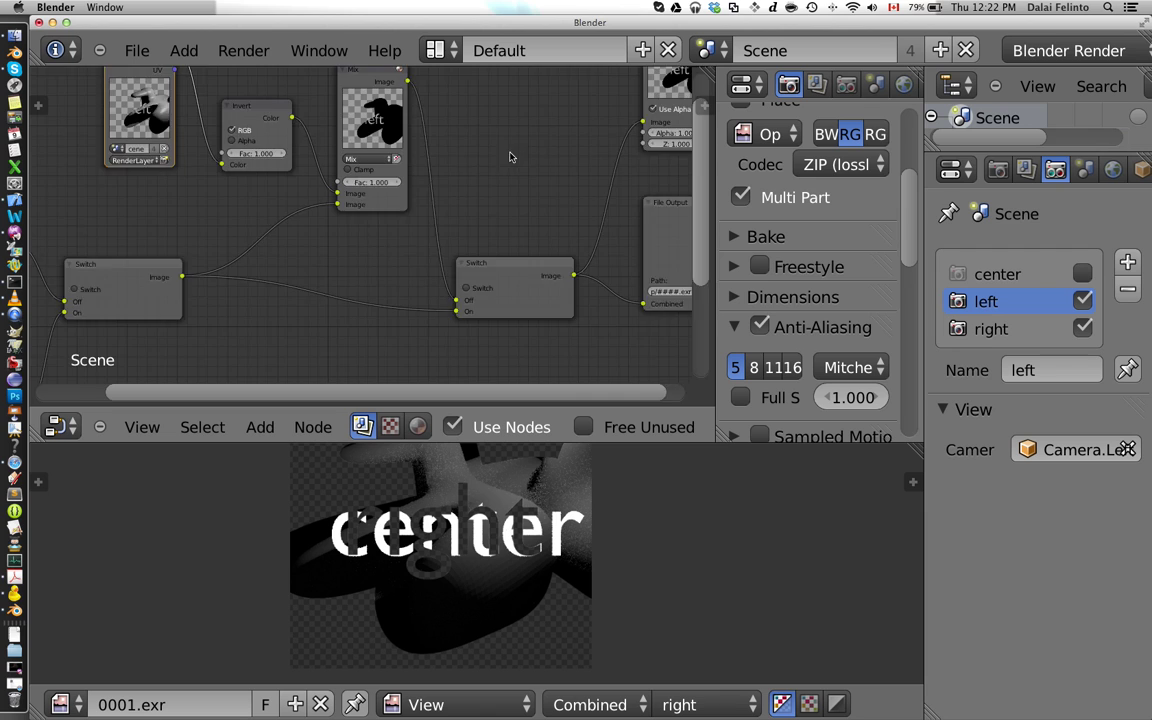
scroll(466, 167, down, 2)
key(F12)
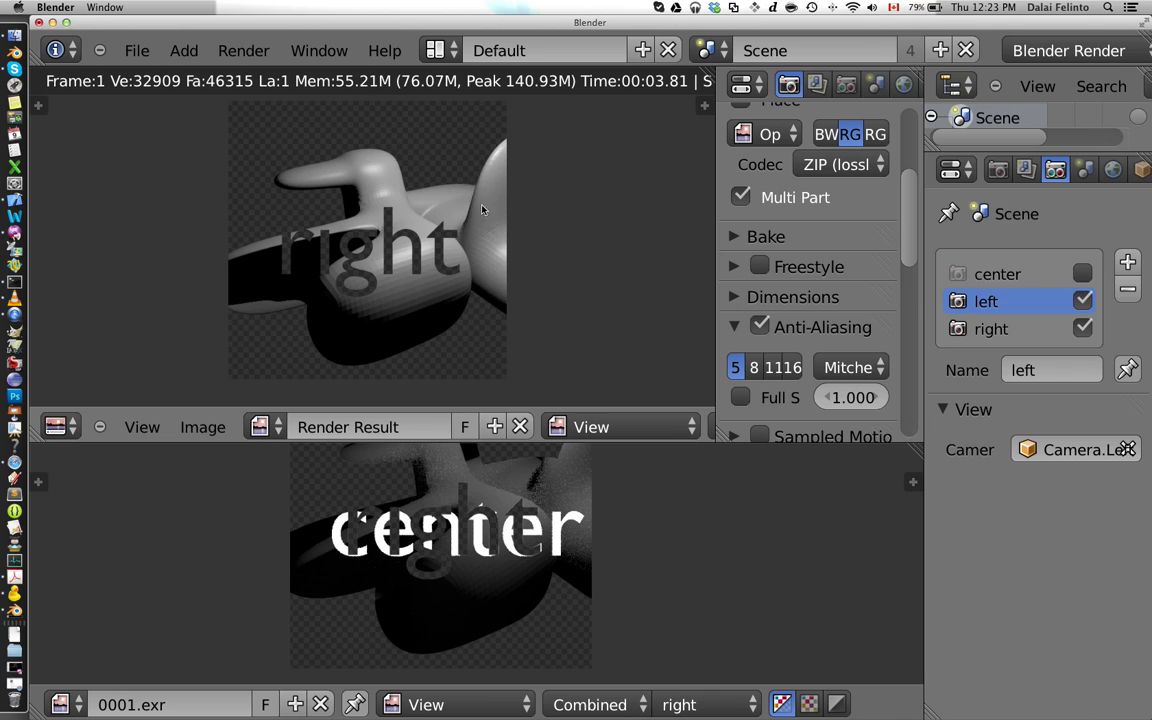
Return to the compositor nodes and reload 0001.exr to compare its left and right views.
scroll(481, 209, down, 1)
scroll(481, 209, up, 1)
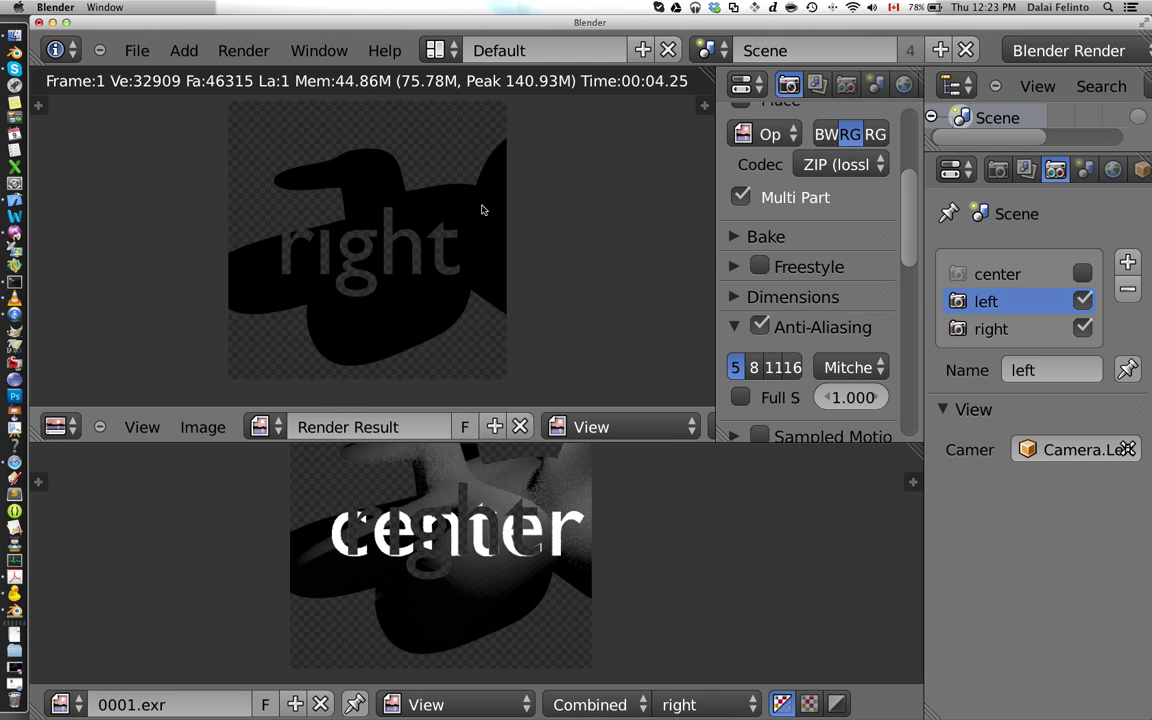
key(shift+F3)
key(alt+r)
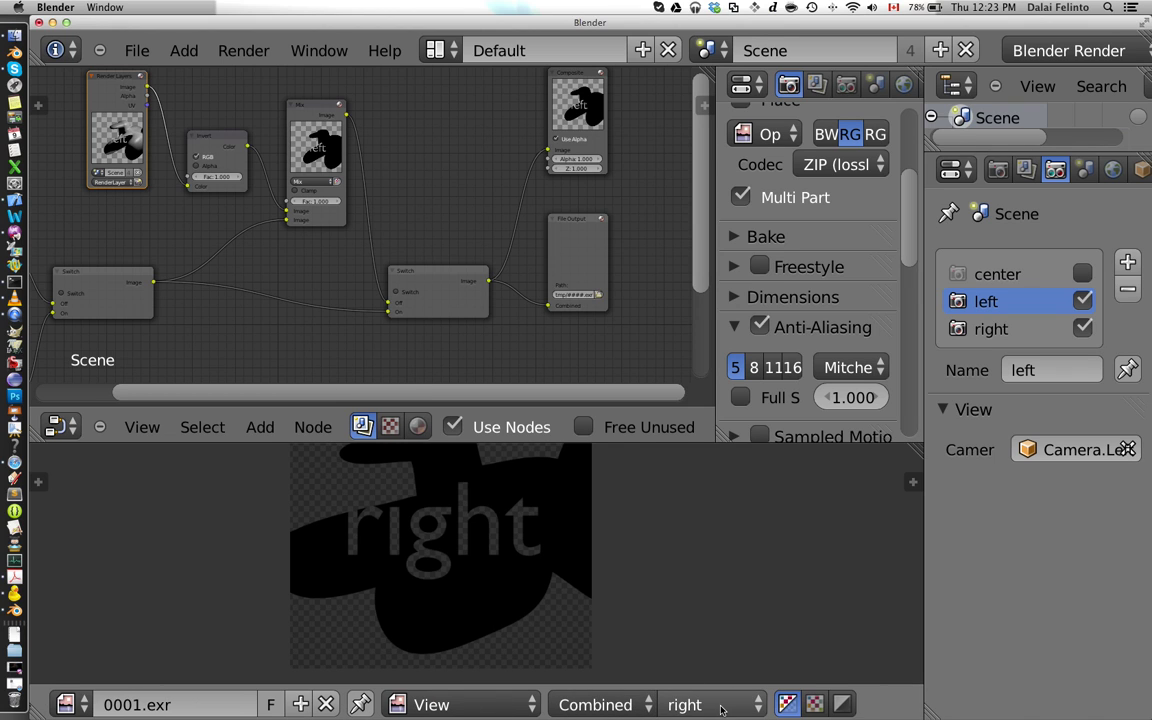
ctrl+scroll(724, 708, up, 1)
ctrl+scroll(718, 707, down, 1)
ctrl+scroll(718, 707, up, 1)
ctrl+scroll(718, 707, down, 1)
Turn on the first Switch node, fed by the two Image nodes, and render the scene again.
scroll(372, 148, up, 3)
middle_drag(376, 160, 481, 162)
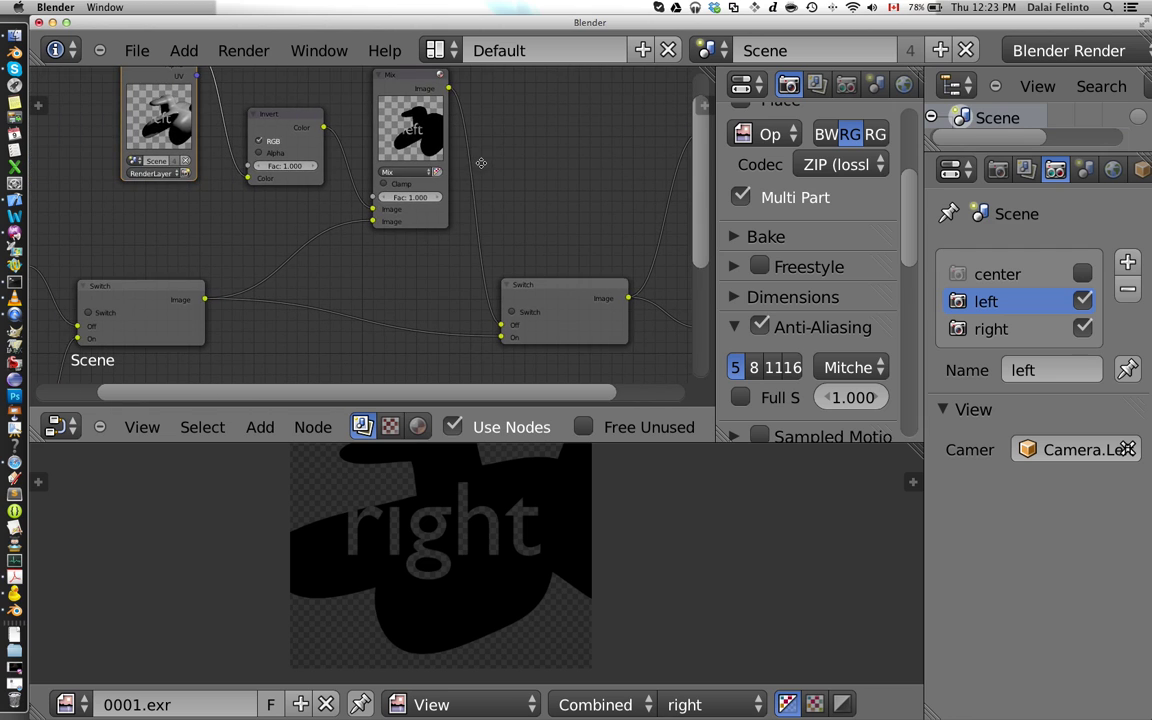
middle_drag(256, 239, 443, 143)
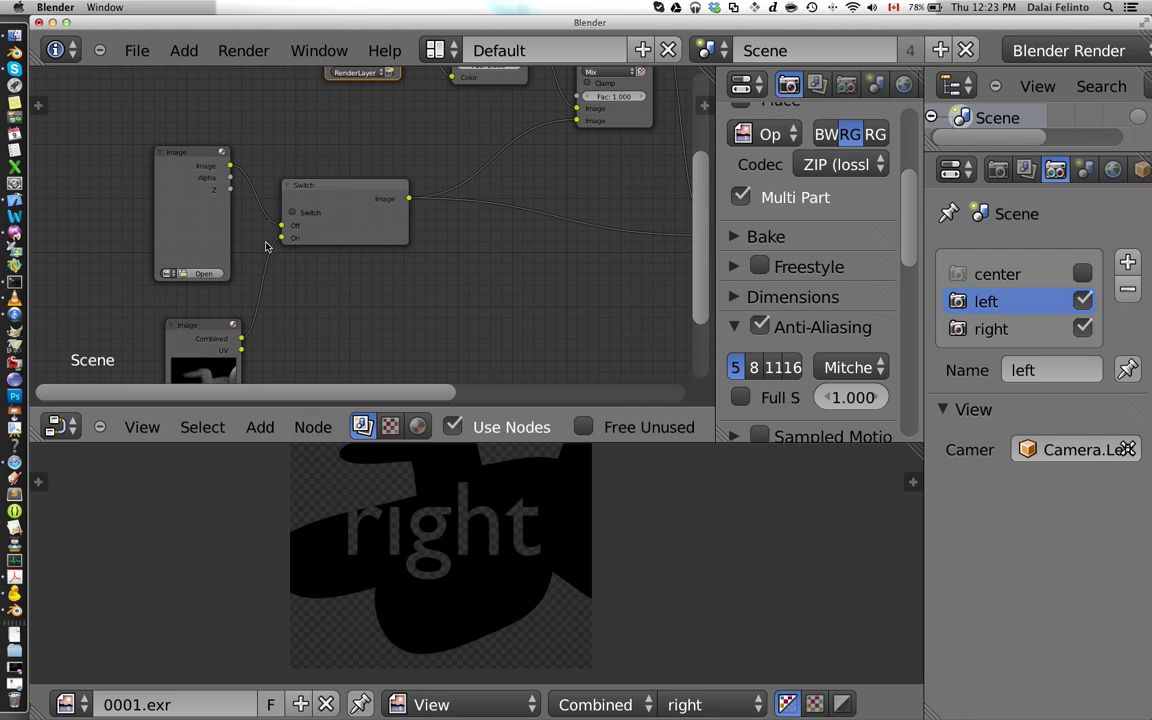
scroll(347, 252, down, 2)
middle_drag(347, 252, 283, 229)
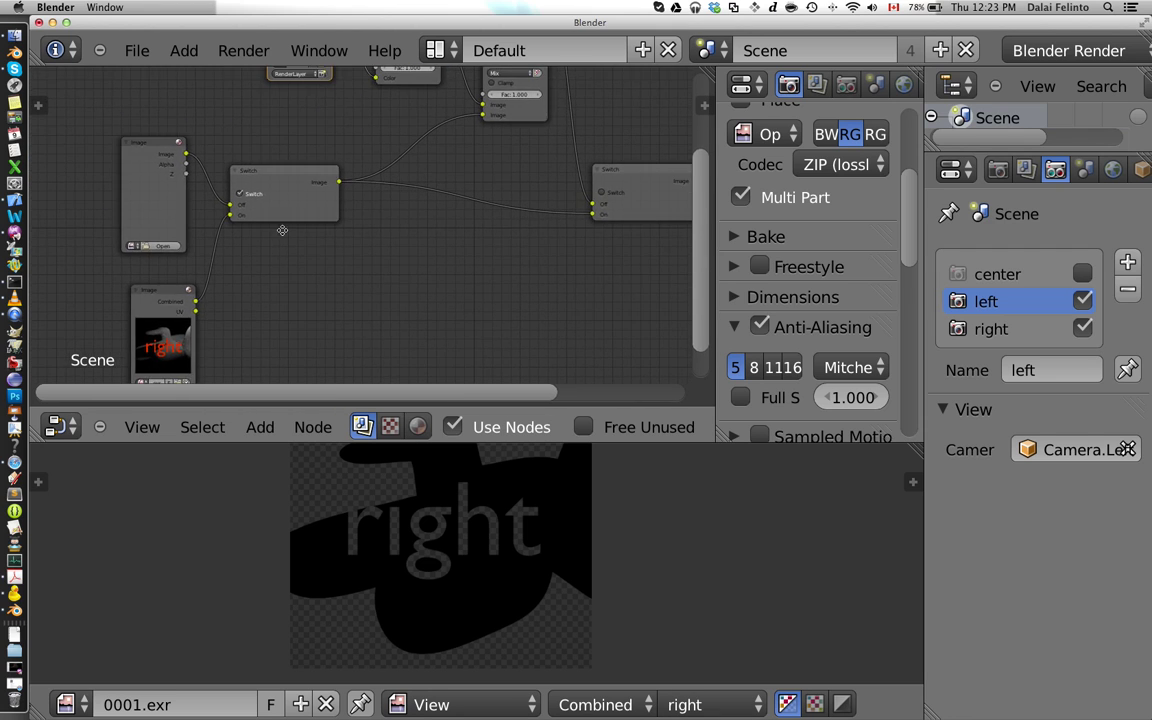
scroll(373, 226, down, 2)
middle_drag(373, 226, 327, 283)
scroll(380, 185, up, 1)
middle_drag(380, 185, 323, 291)
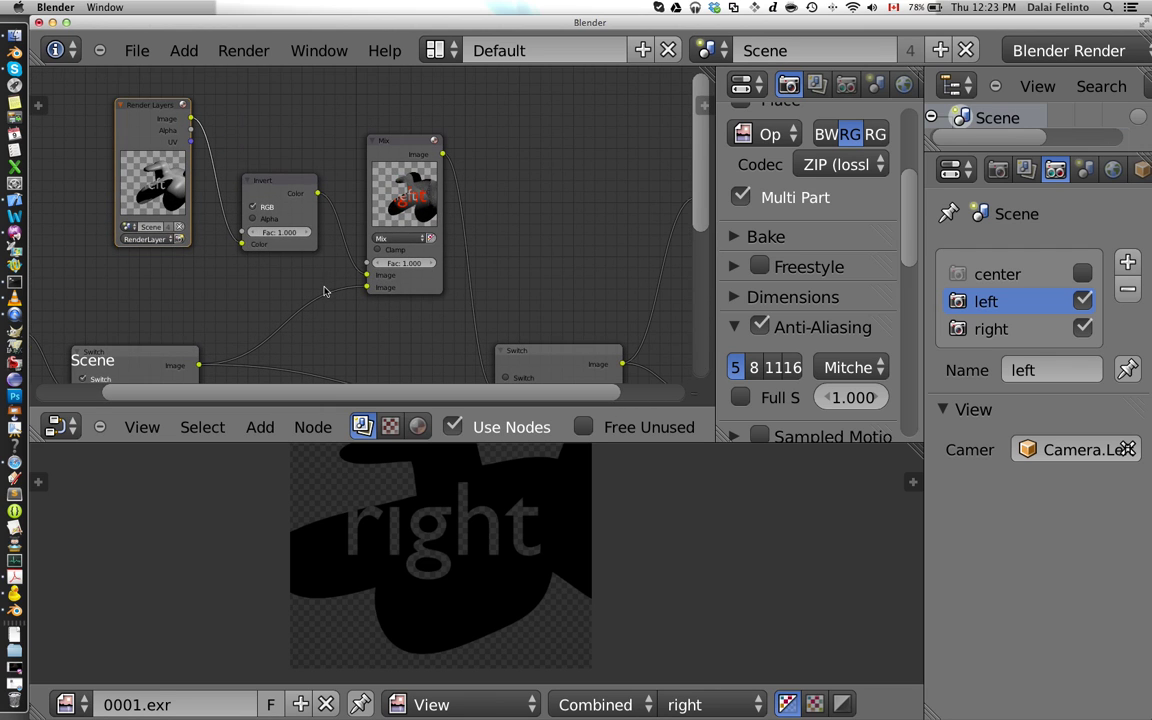
middle_drag(410, 290, 349, 222)
scroll(375, 251, down, 4)
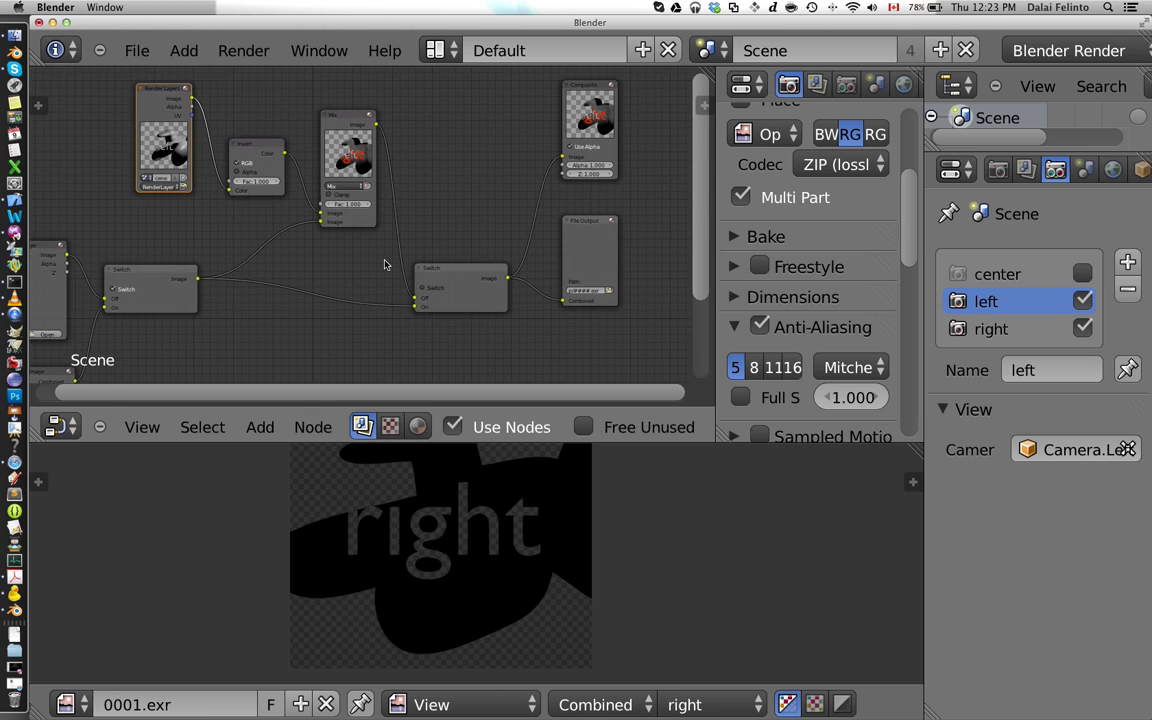
key(F12)
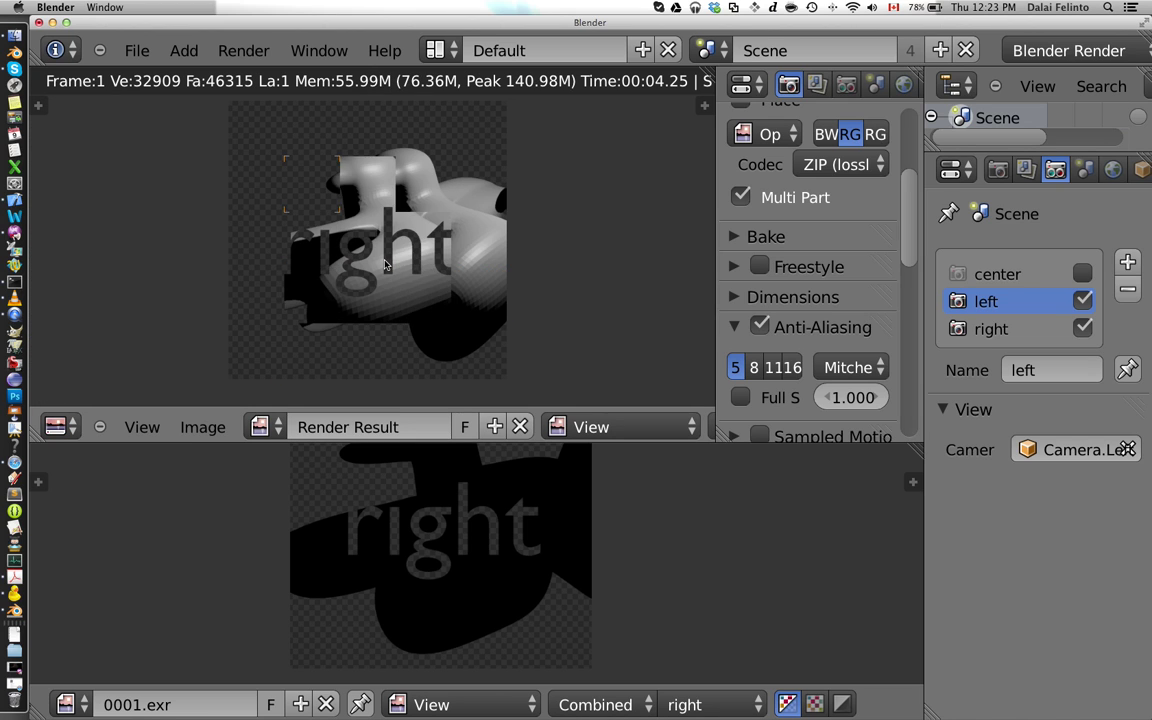
scroll(384, 261, down, 1)
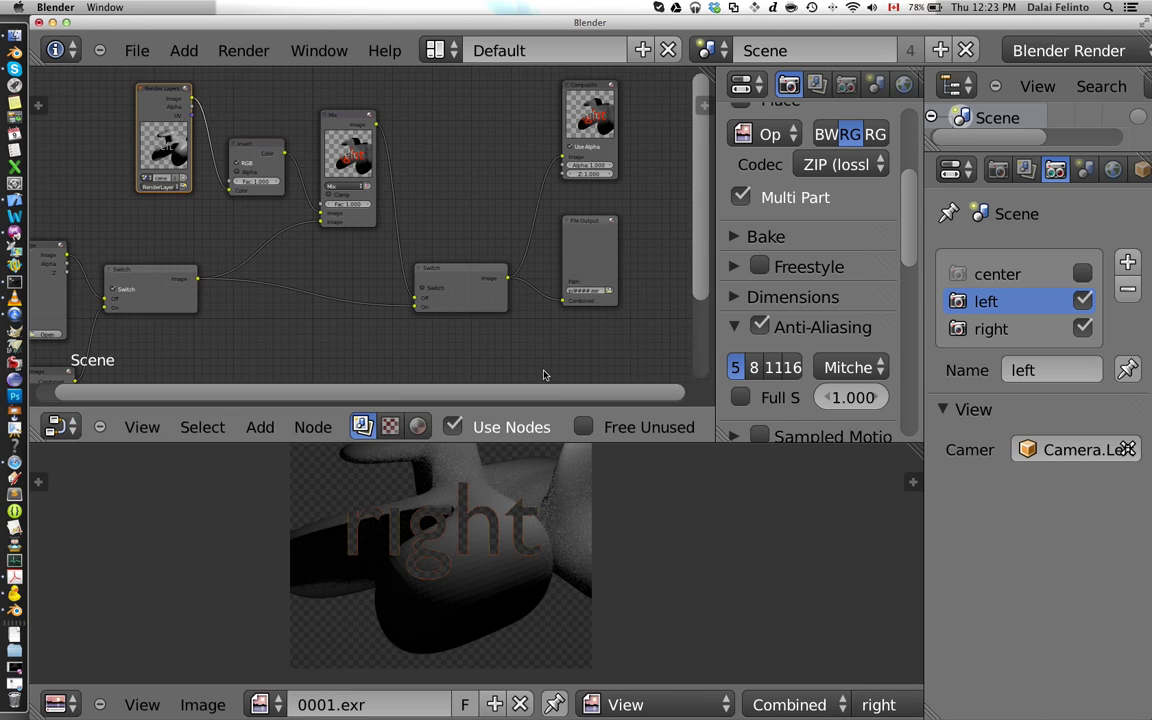
Compare the left and right views of the reloaded 0001.exr, ending on the right view.
scroll(527, 596, up, 3)
scroll(527, 596, down, 3)
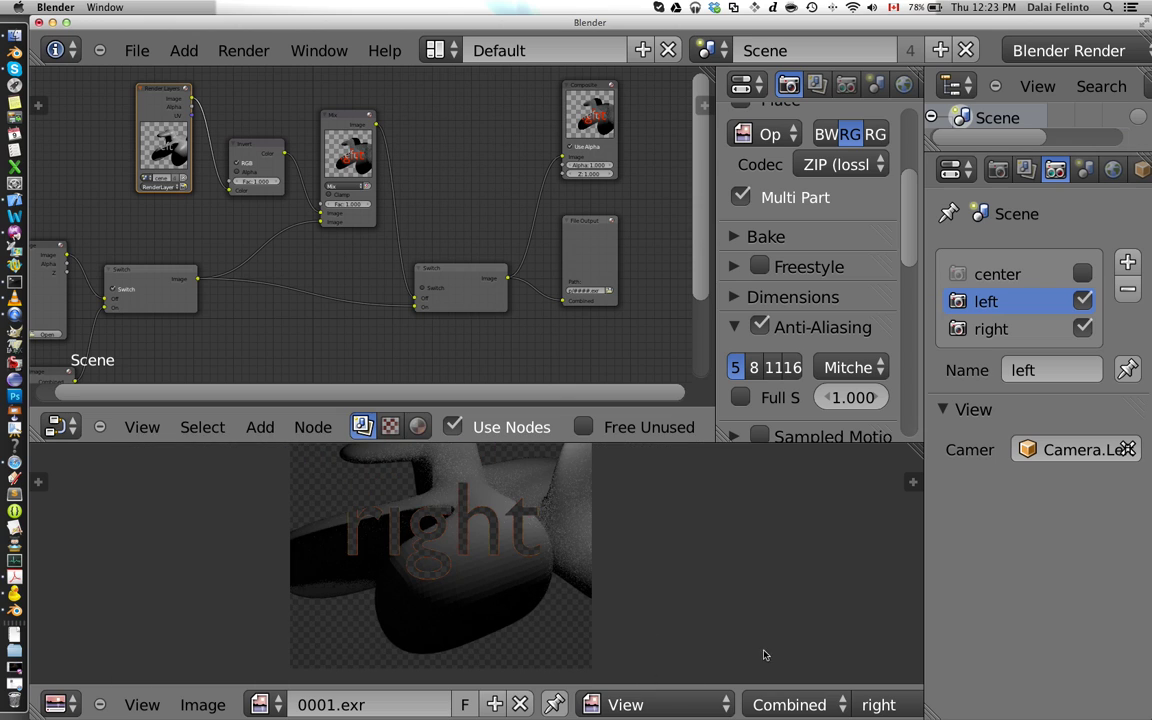
scroll(733, 704, down, 6)
ctrl+scroll(753, 705, up, 1)
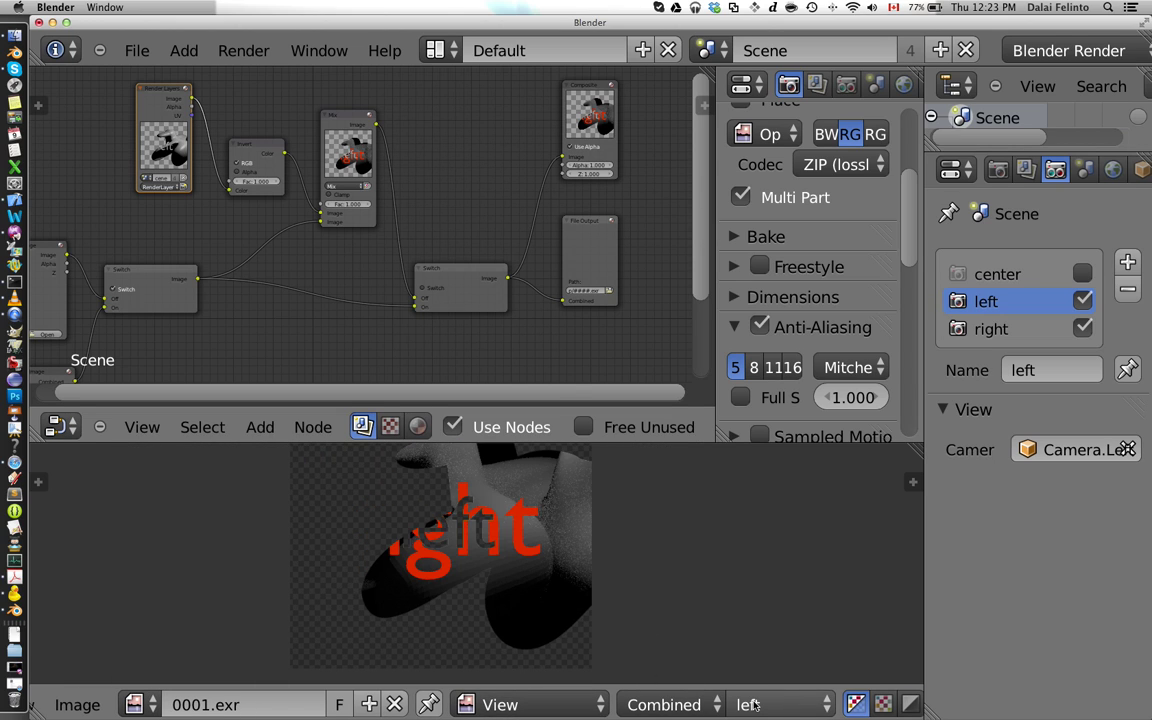
click(755, 705)
click(757, 646)
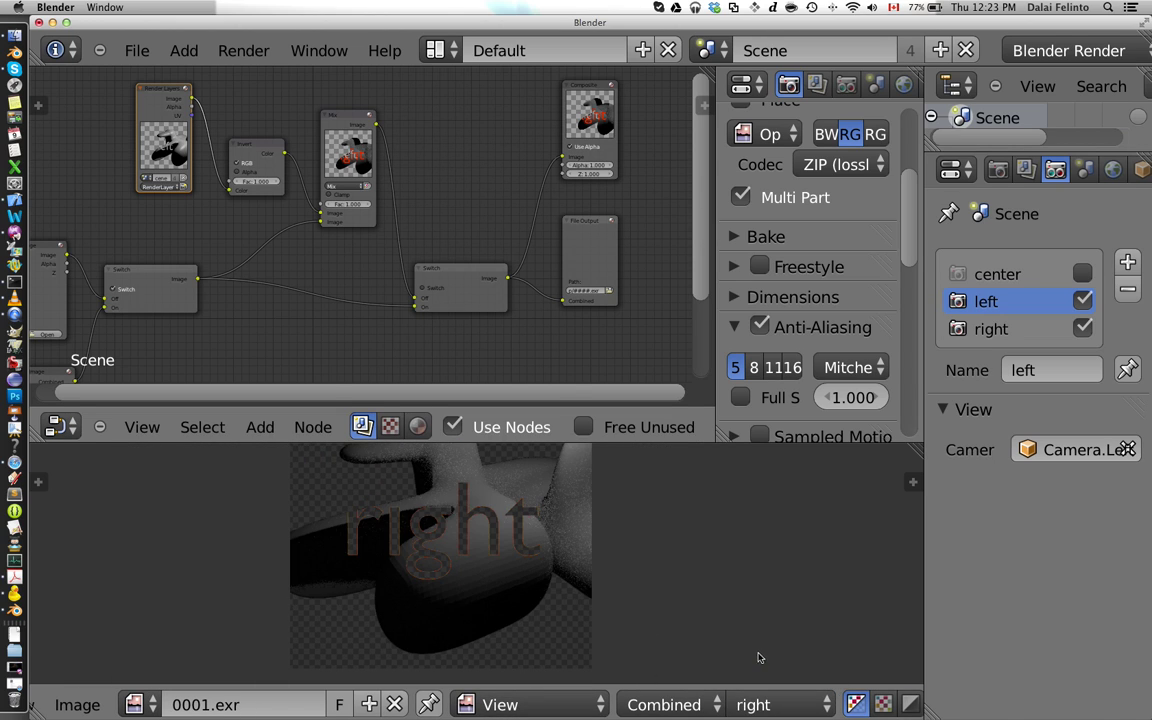
Circle the loaded Image node and the Render Layers node with Grease Pencil strokes in the maximized node editor, and restore the layout.
middle_drag(176, 164, 309, 146)
key(shift+space)
scroll(312, 178, up, 2)
scroll(331, 196, down, 3)
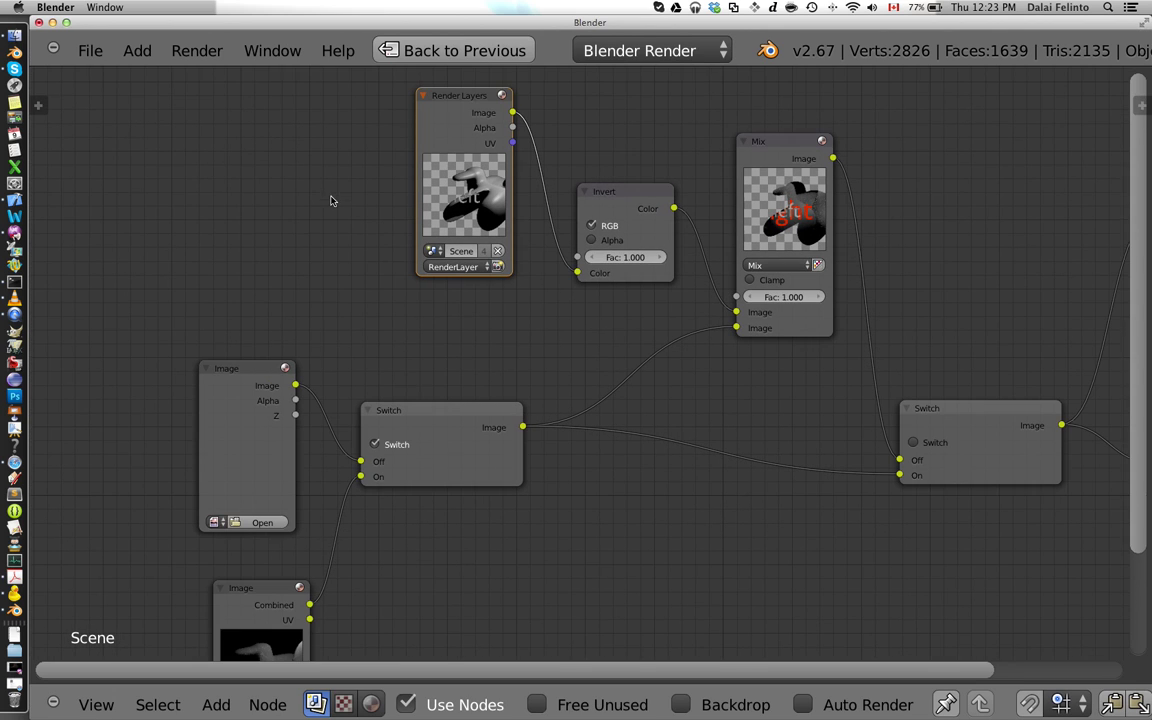
scroll(262, 610, down, 3)
middle_drag(362, 640, 370, 463)
scroll(388, 414, up, 2)
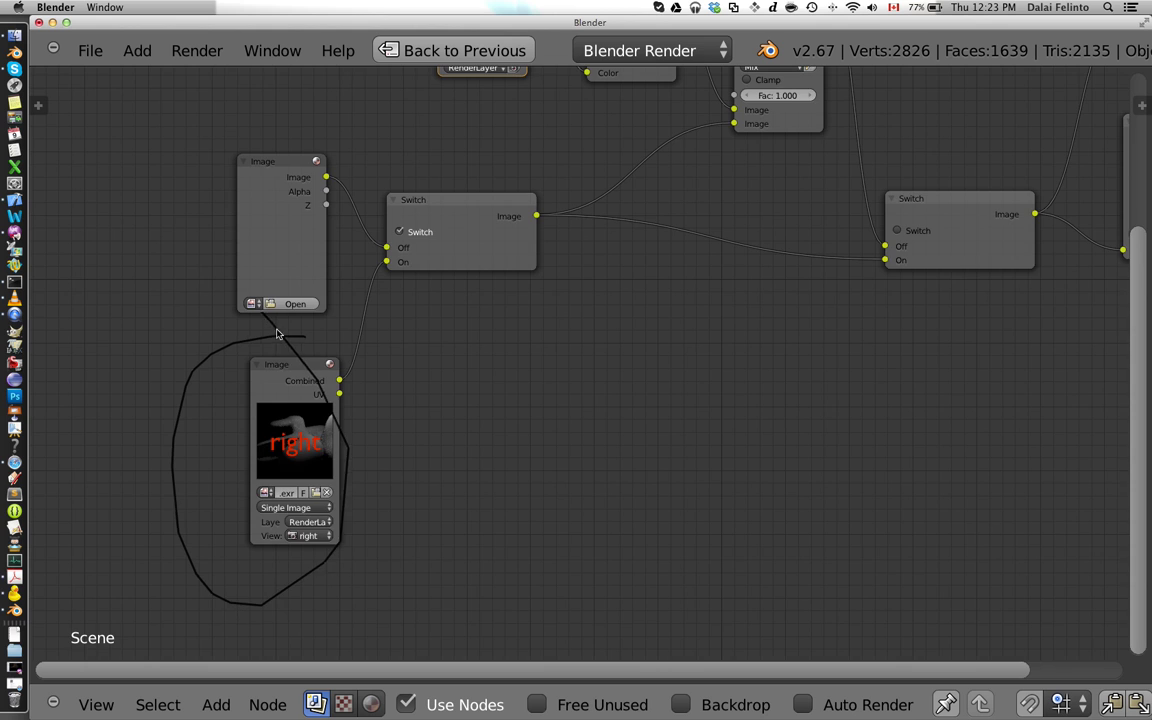
key(Home)
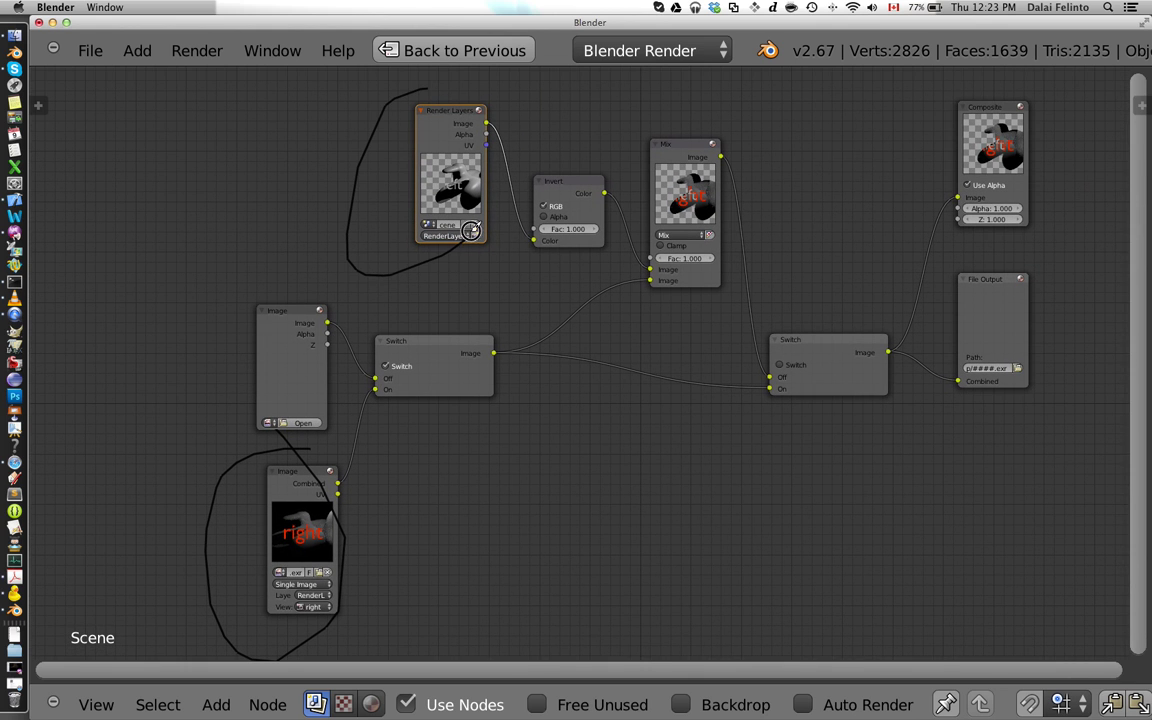
middle_drag(517, 239, 485, 256)
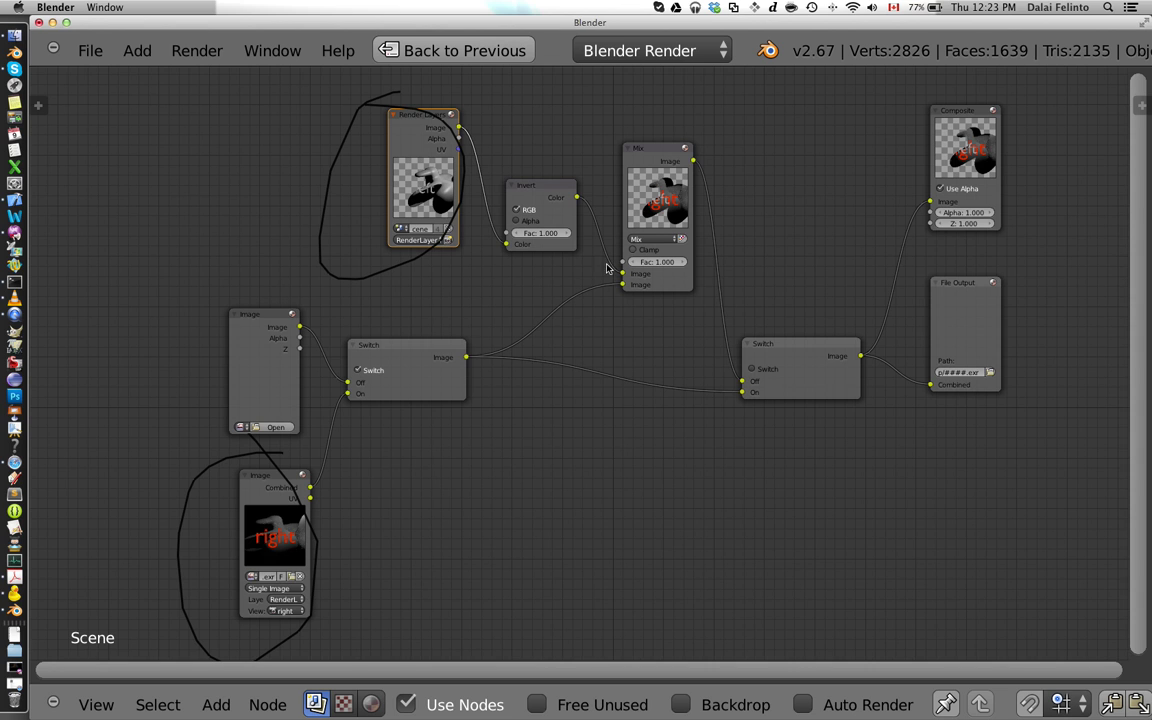
key(ctrl+Up)
Compare the loaded Image node's preview with the right view of 0001.exr up close.
scroll(340, 238, up, 2)
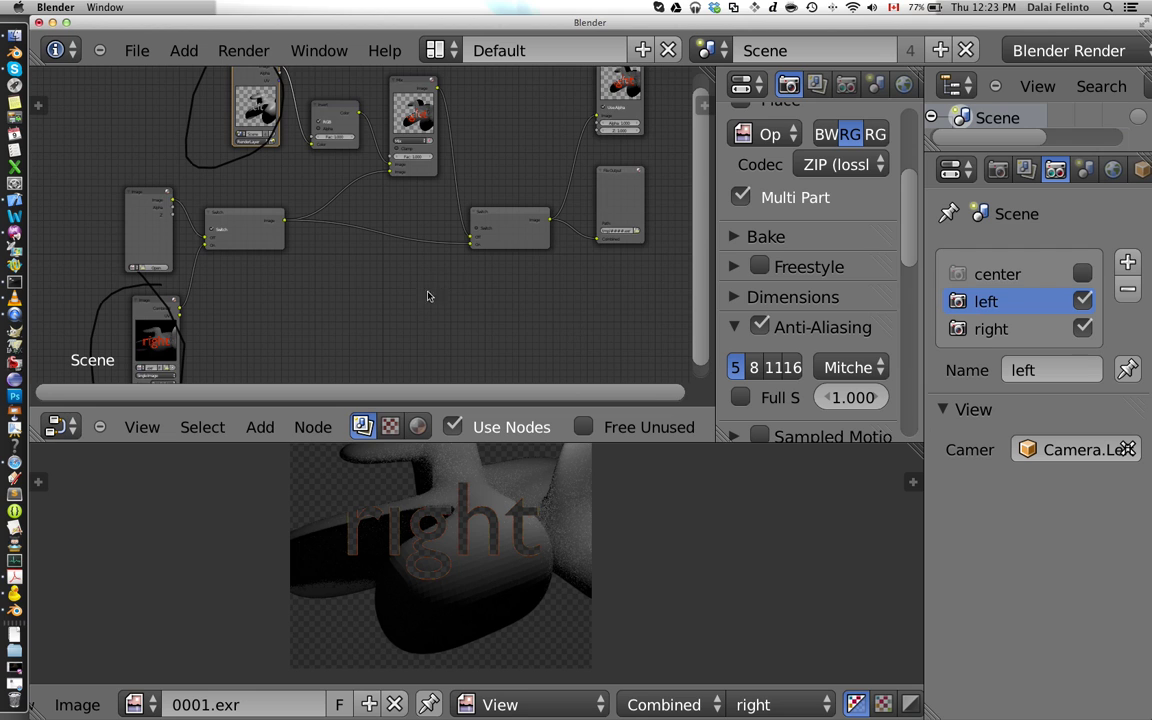
mouse_move(387, 311)
middle_down()
mouse_move(452, 270)
mouse_move(409, 262)
mouse_move(416, 250)
middle_up()
scroll(396, 293, up, 2)
scroll(357, 283, up, 4)
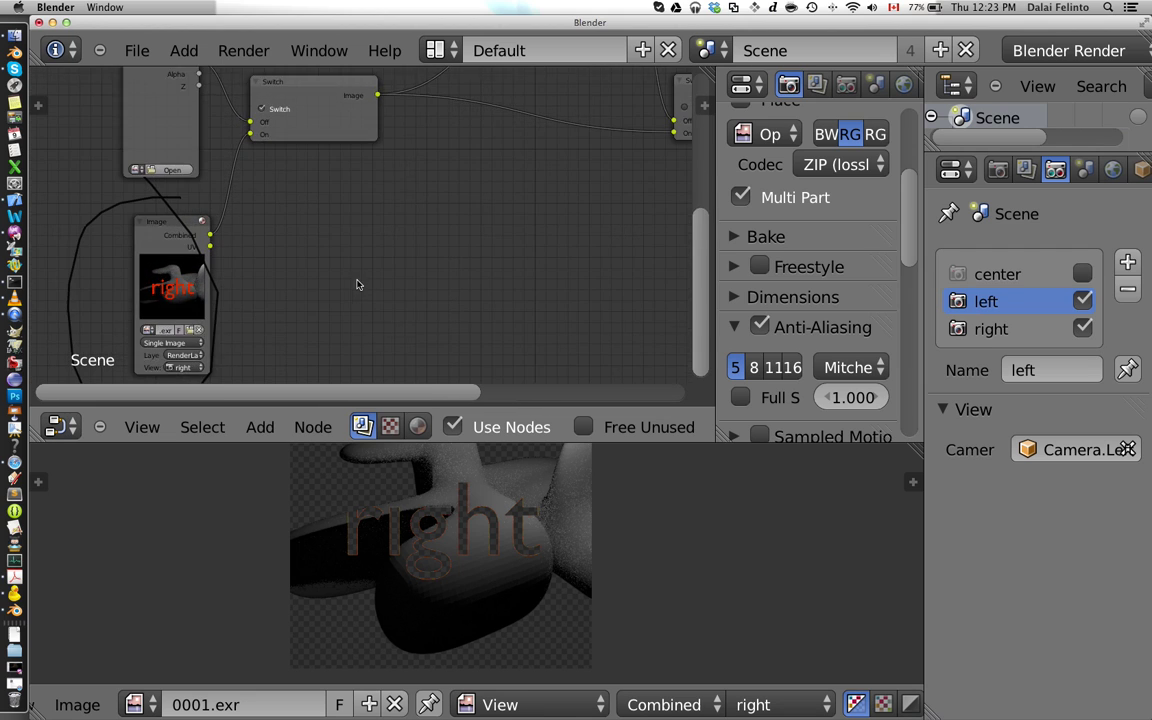
middle_drag(341, 285, 389, 238)
scroll(349, 251, up, 2)
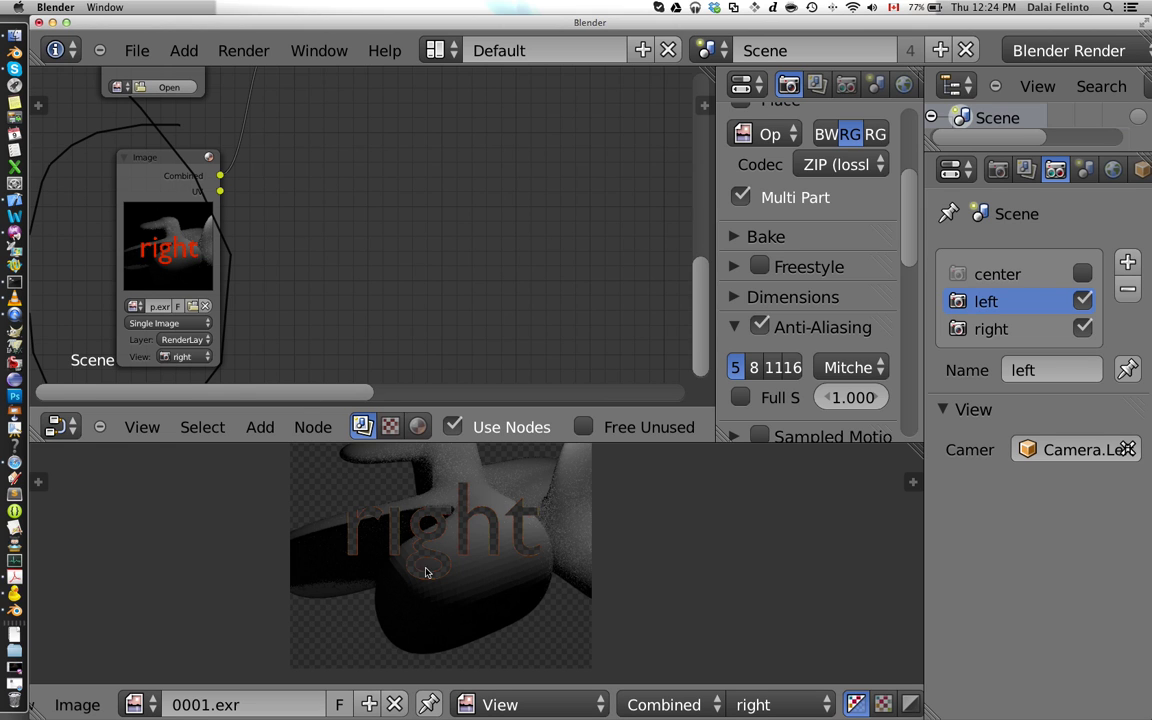
scroll(458, 560, up, 5)
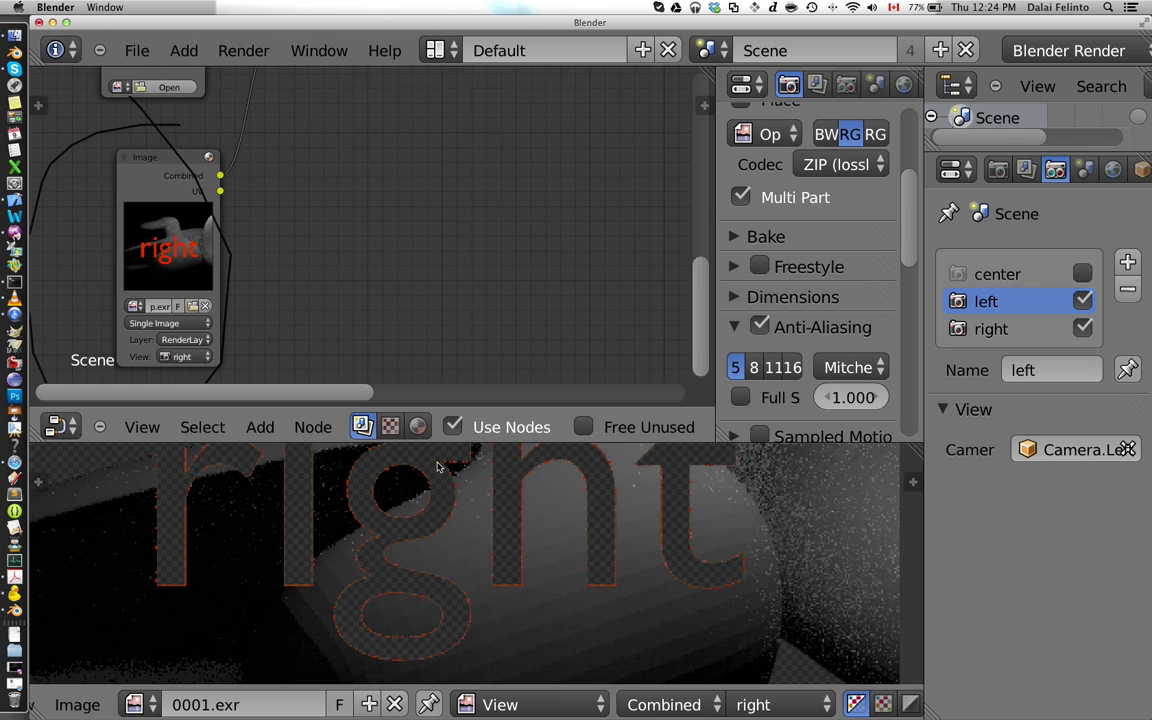
scroll(386, 581, down, 5)
scroll(458, 571, up, 1)
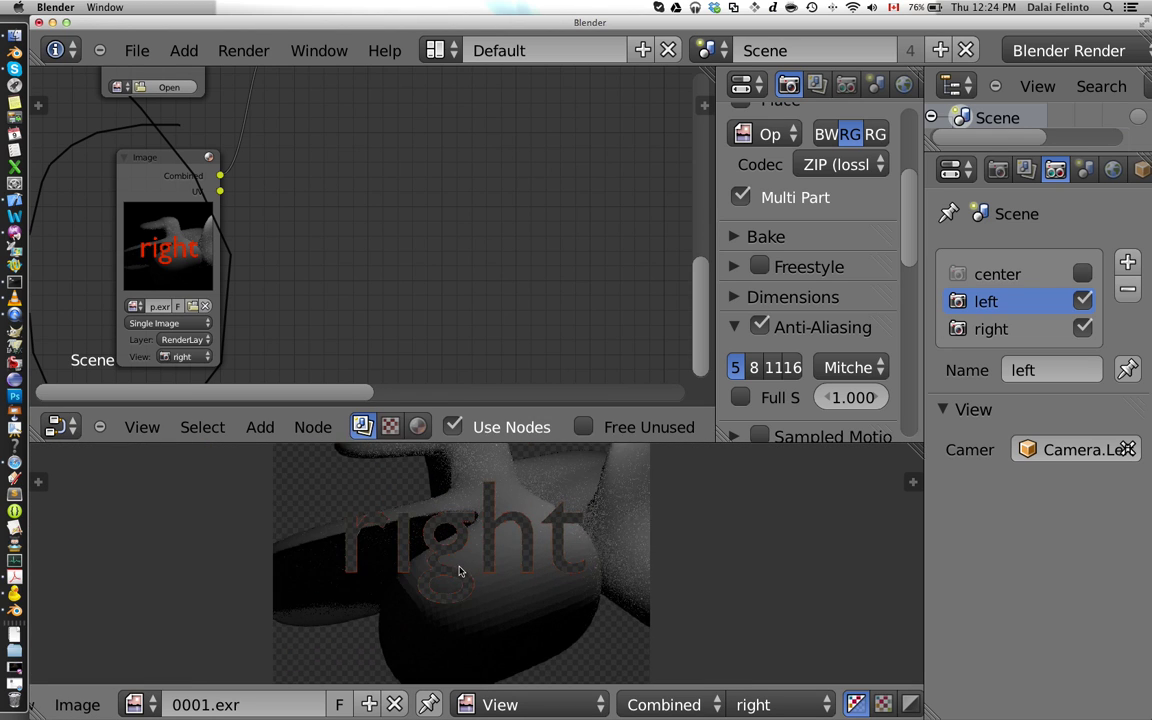
scroll(460, 571, down, 2)
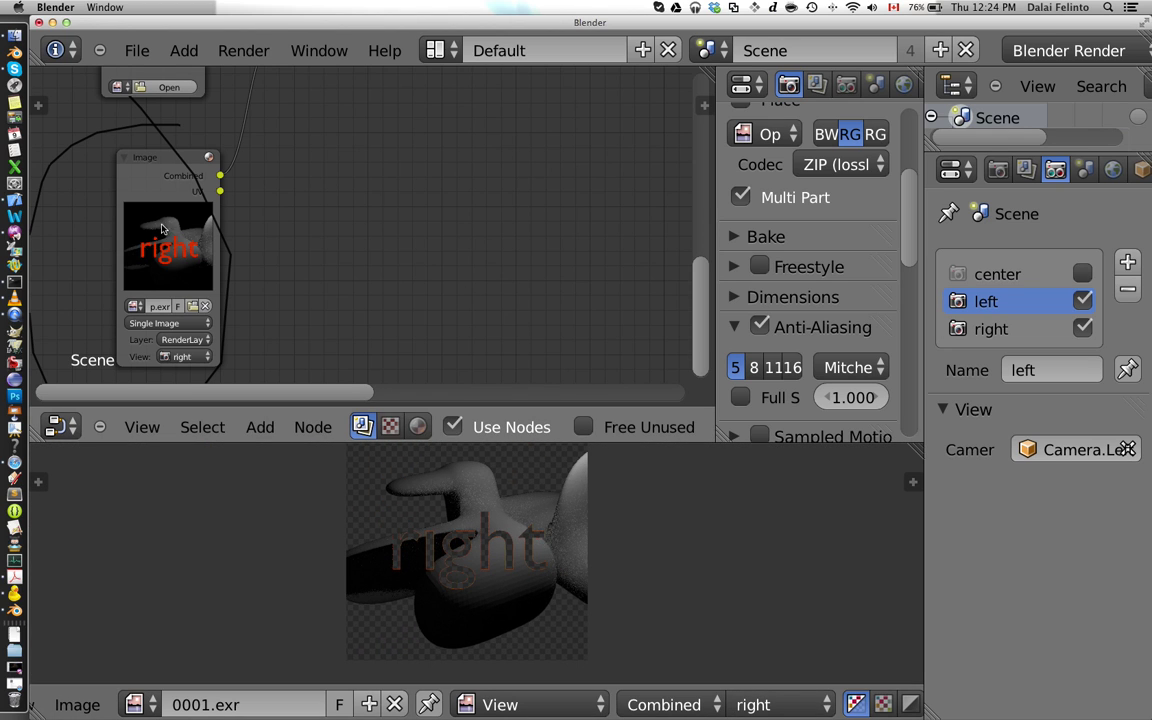
Check the view choices of the loaded Image node and keep it on right.
scroll(180, 250, up, 3)
click(243, 285)
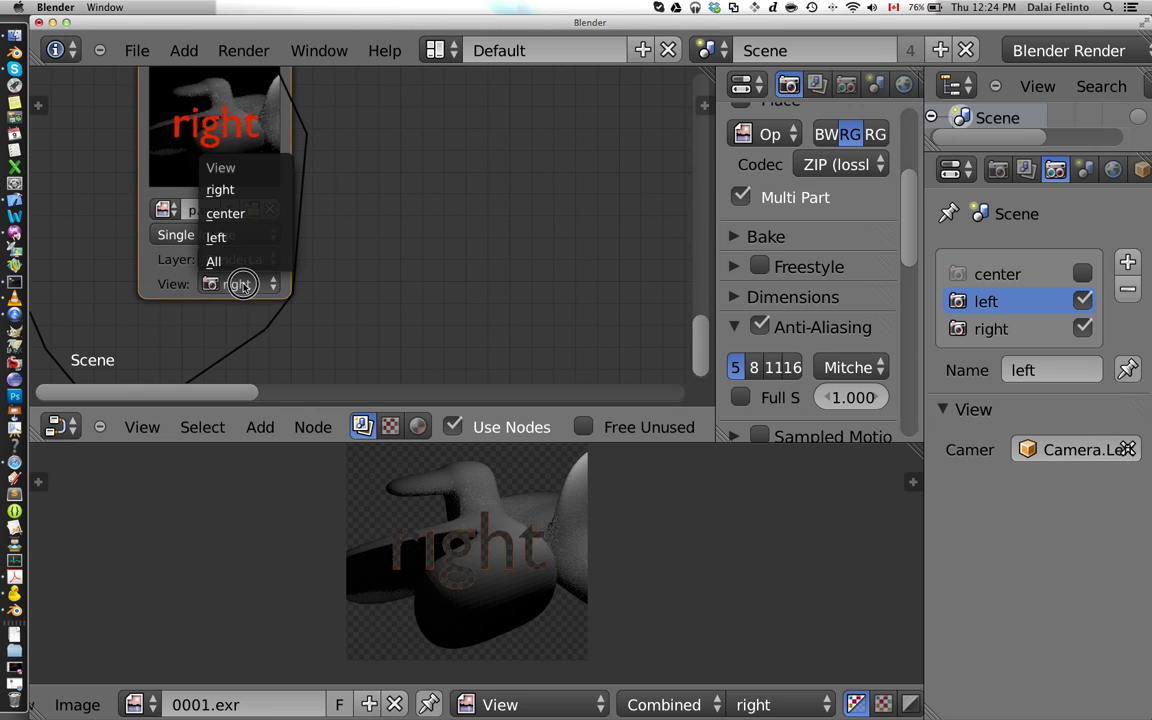
click(249, 189)
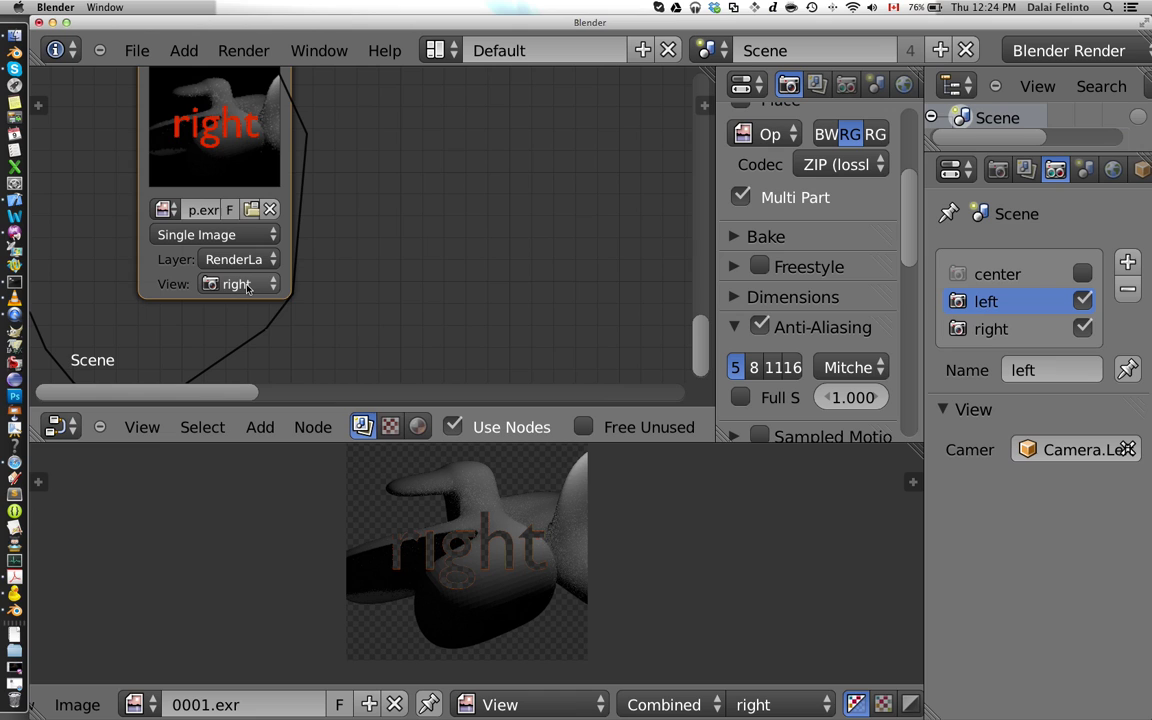
Show the left view of 0001.exr and inspect the composited text up close.
scroll(429, 584, down, 2)
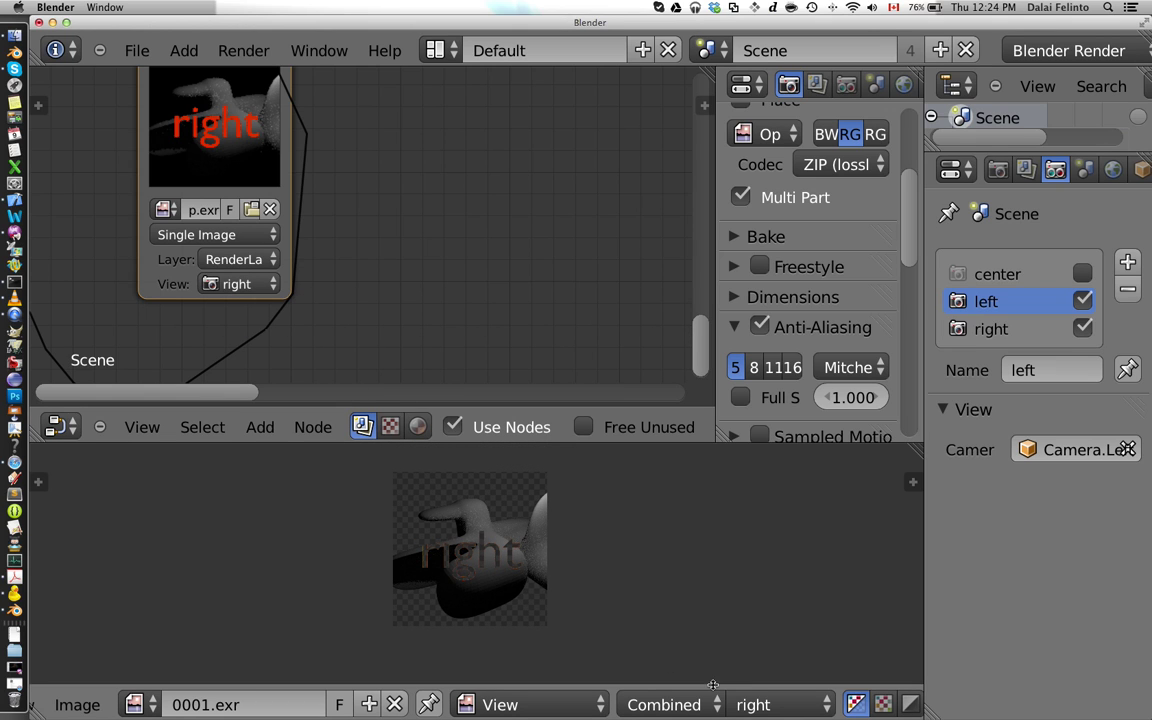
click(742, 705)
click(747, 677)
scroll(591, 576, up, 5)
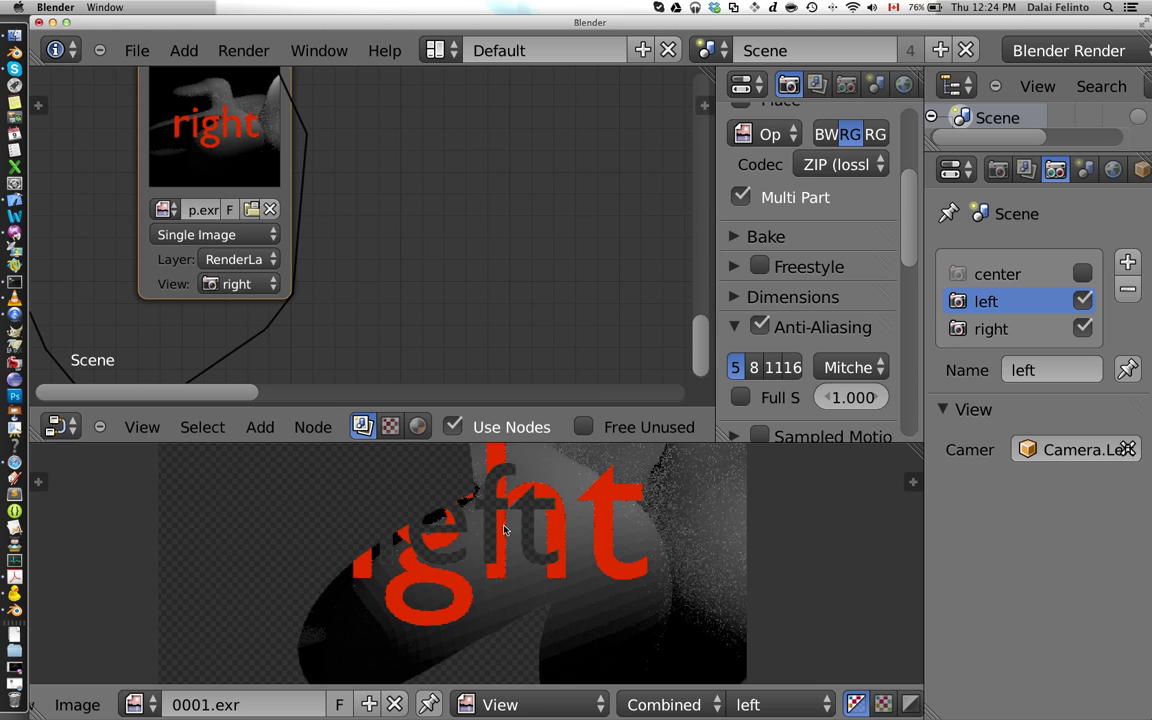
scroll(505, 530, down, 4)
scroll(491, 113, down, 3)
scroll(398, 232, up, 2)
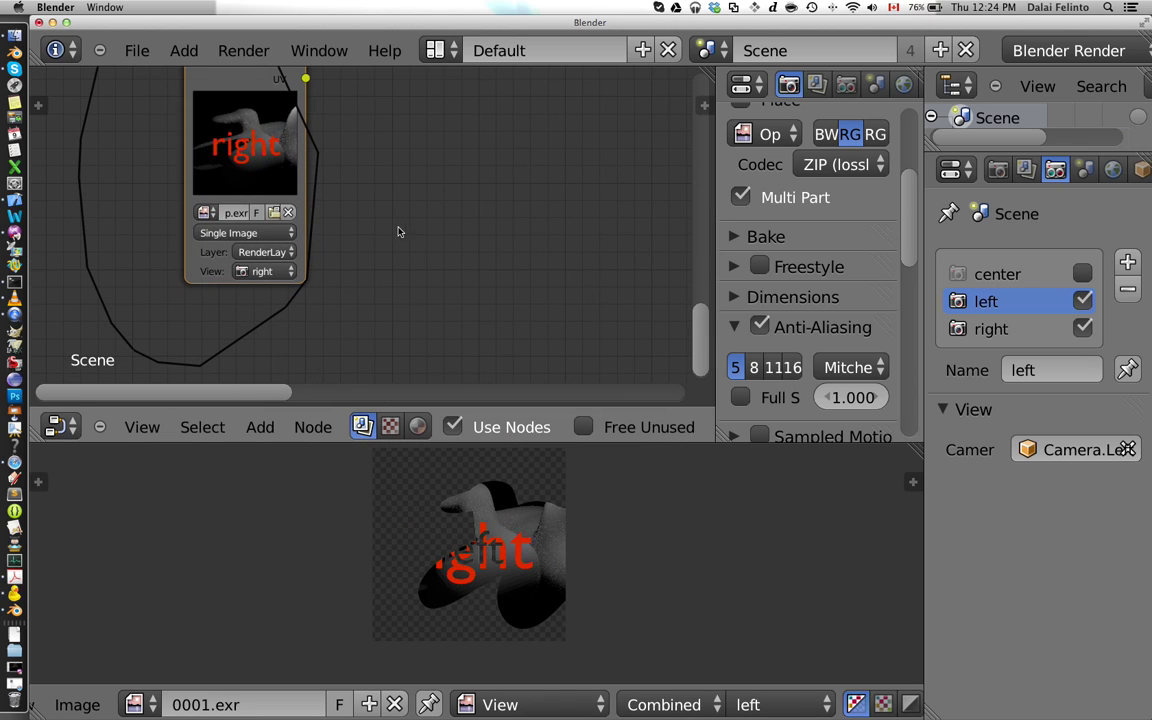
Set the loaded Image node's view to center and render the scene again.
click(287, 272)
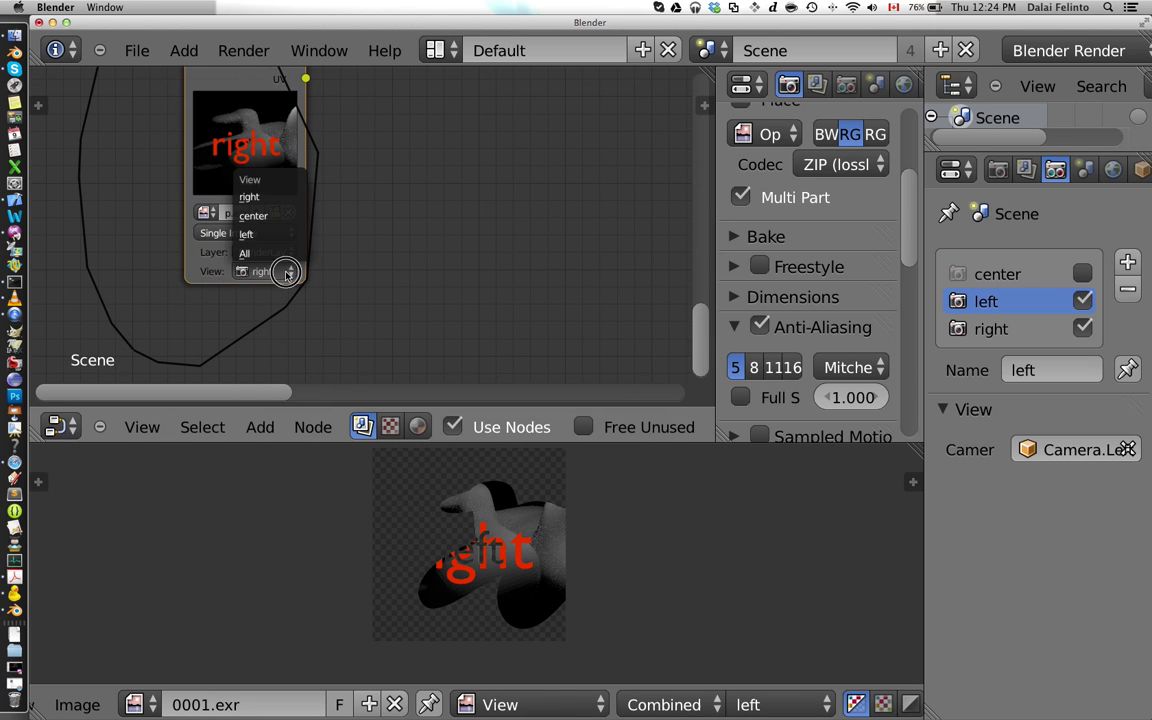
click(263, 217)
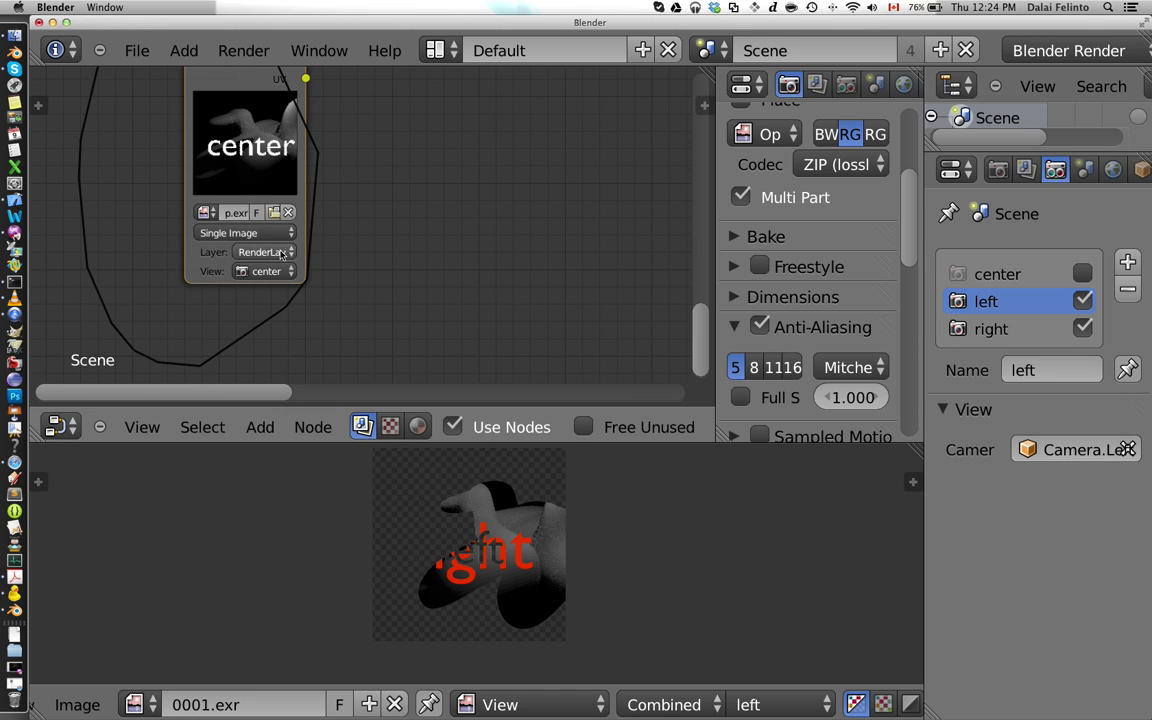
scroll(282, 254, down, 5)
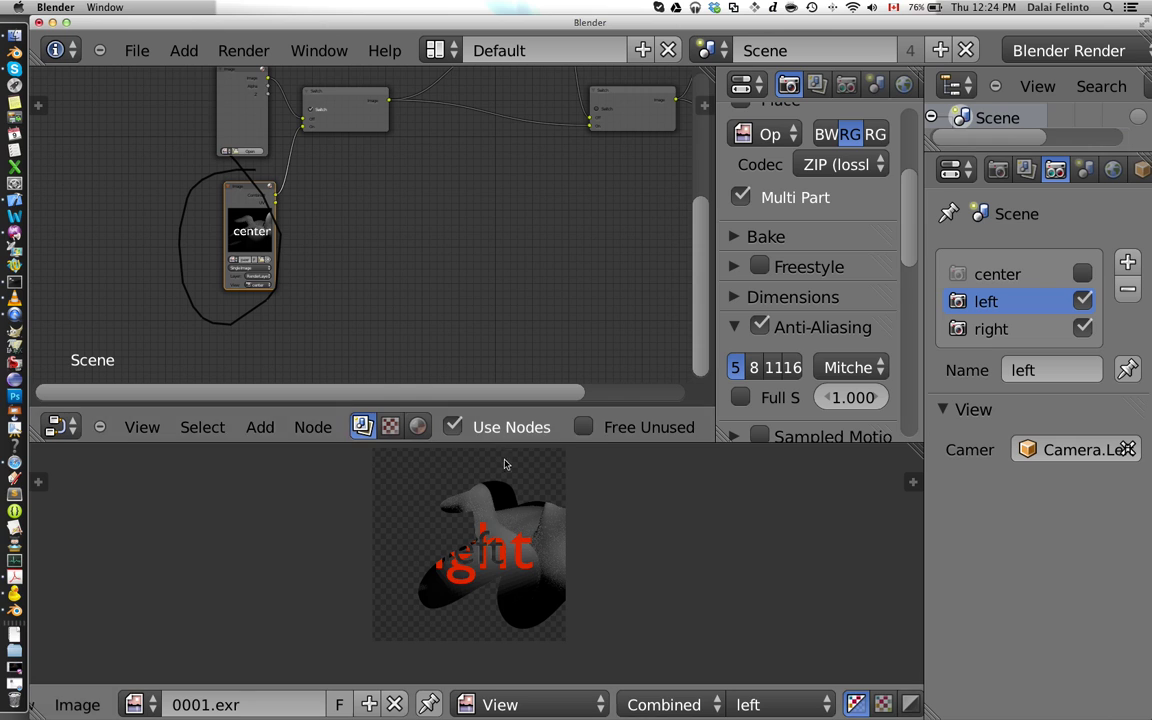
key(F12)
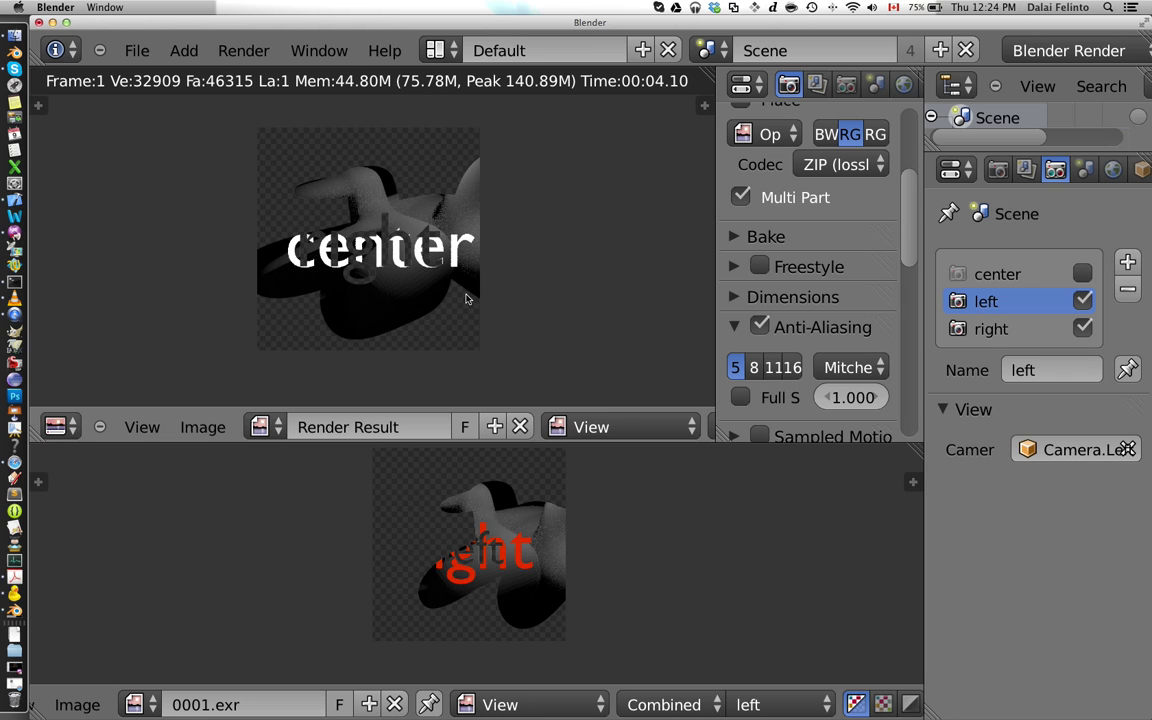
key(Escape)
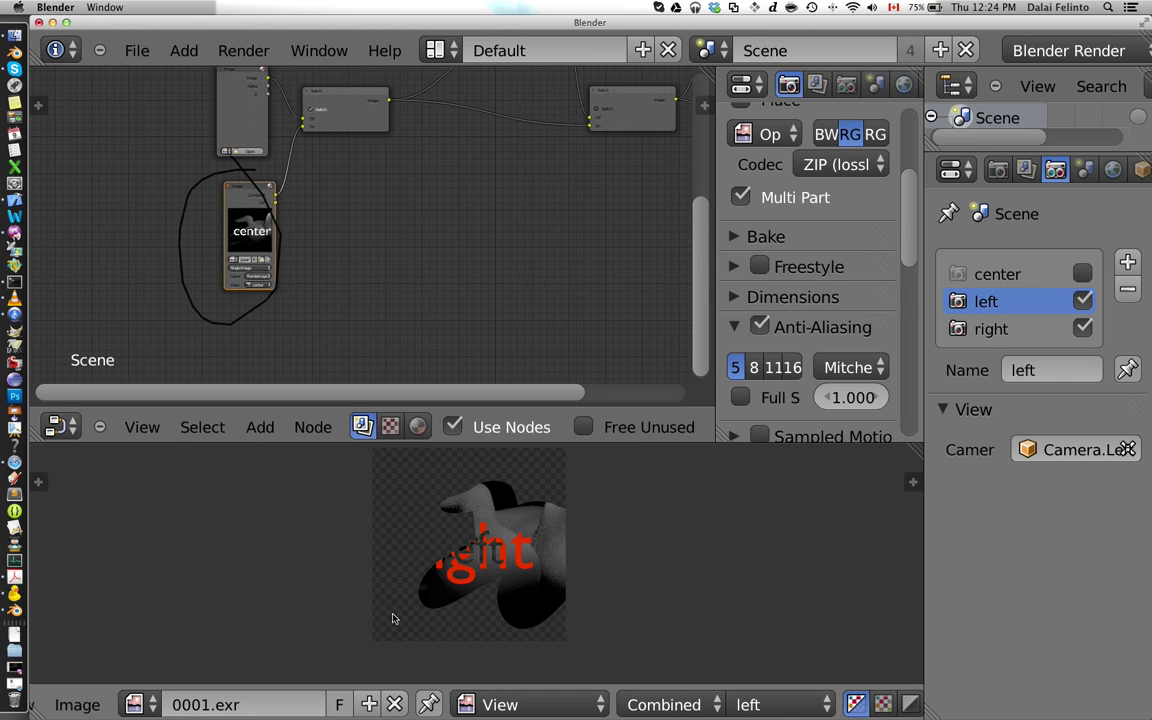
Reload 0001.exr and compare its right and left views, ending on the left view.
key(alt+r)
scroll(491, 583, up, 2)
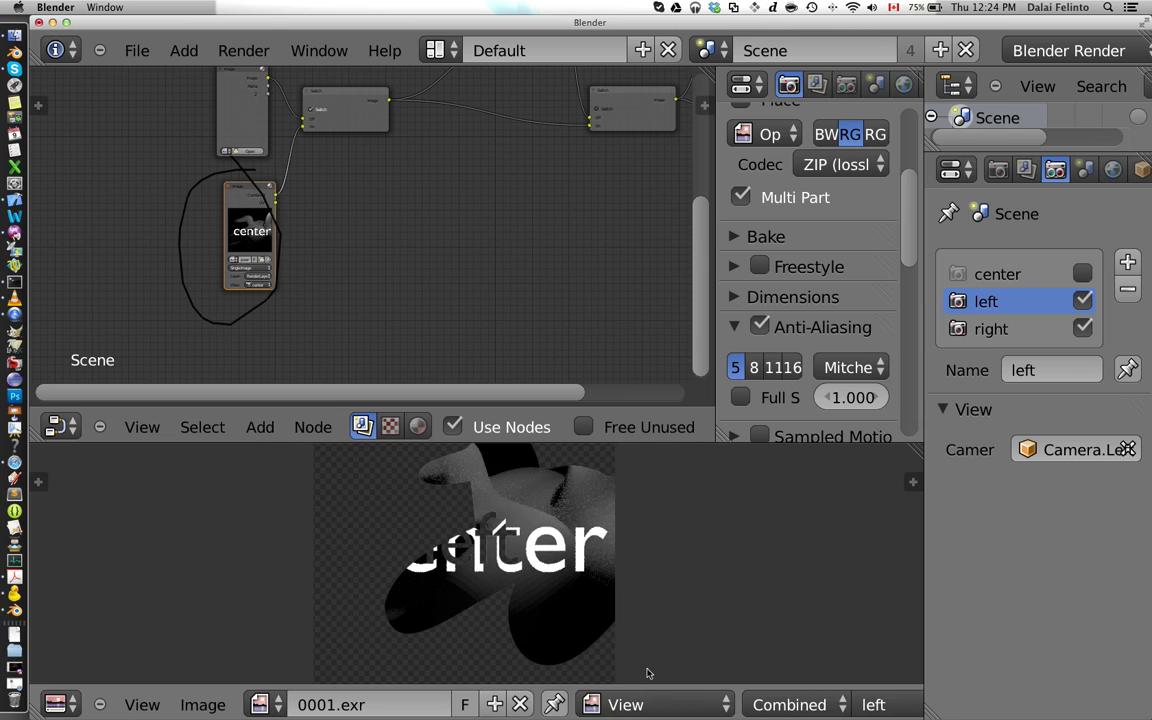
middle_drag(602, 716, 403, 716)
click(642, 705)
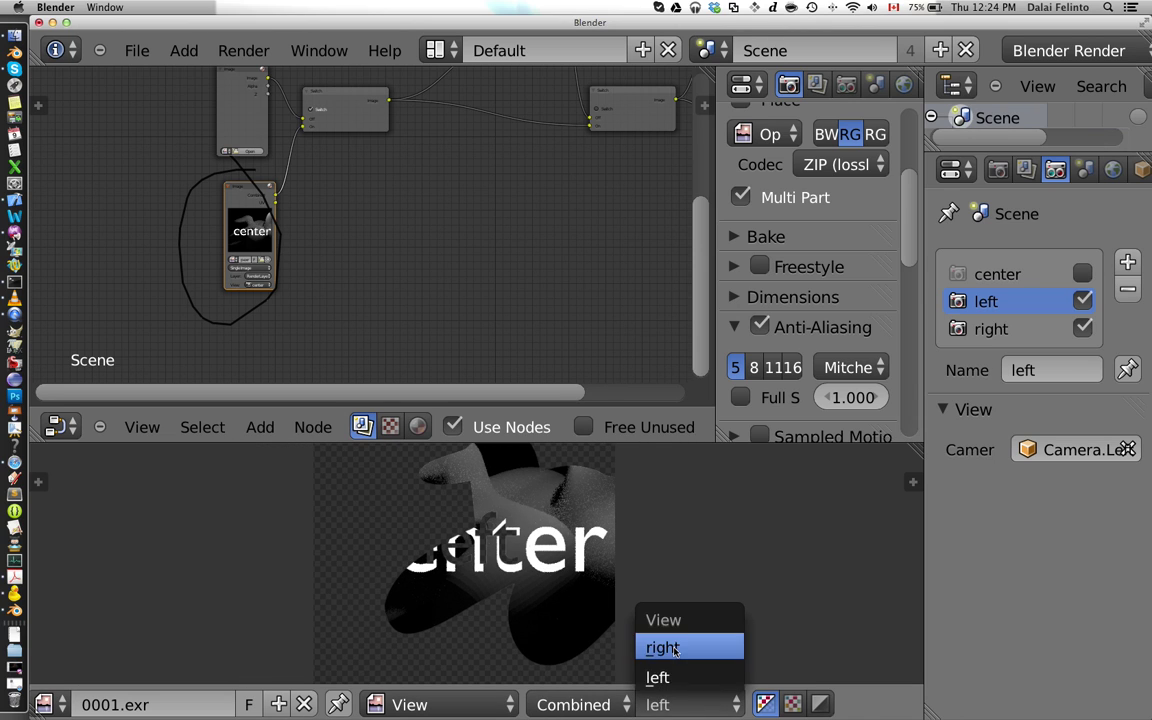
click(663, 647)
click(670, 705)
click(674, 688)
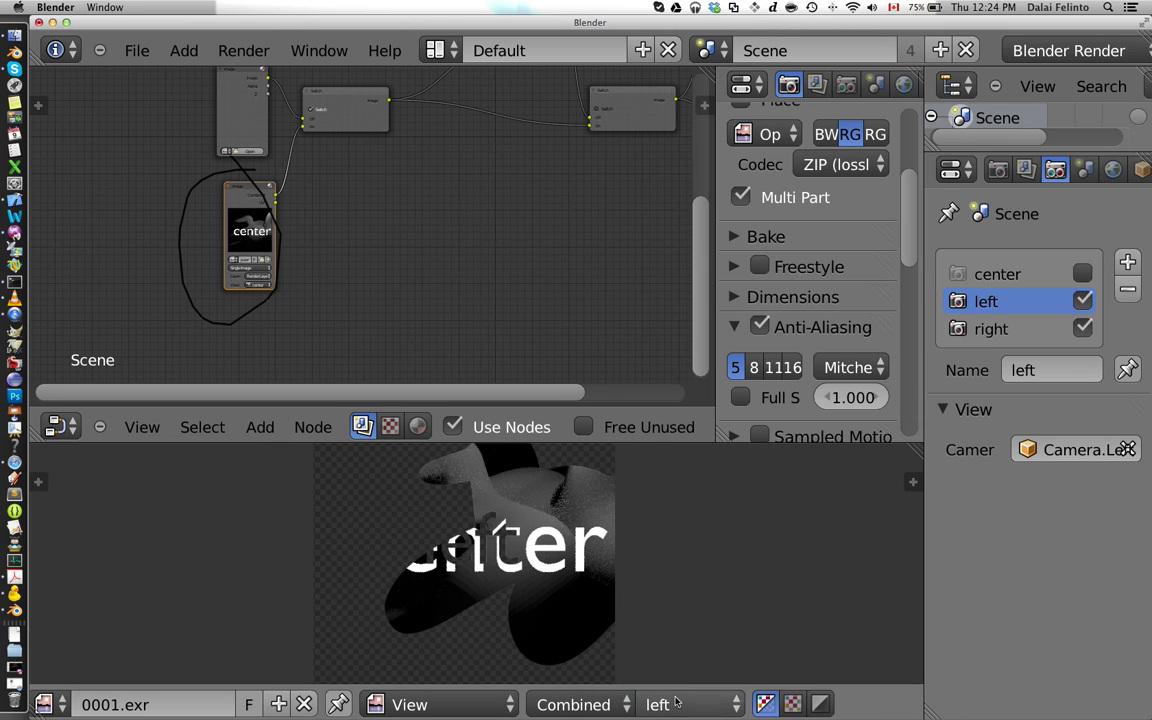
Show the right view of 0001.exr and set the loaded Image node's view to All.
click(688, 702)
click(684, 647)
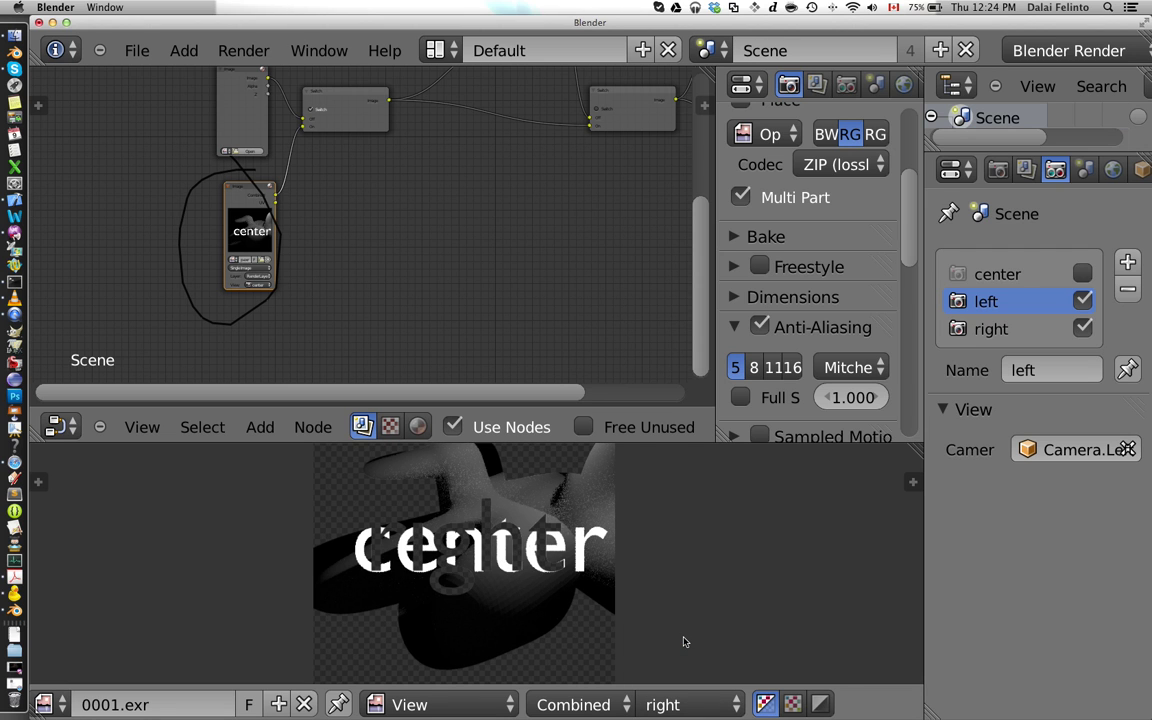
key(shift+space)
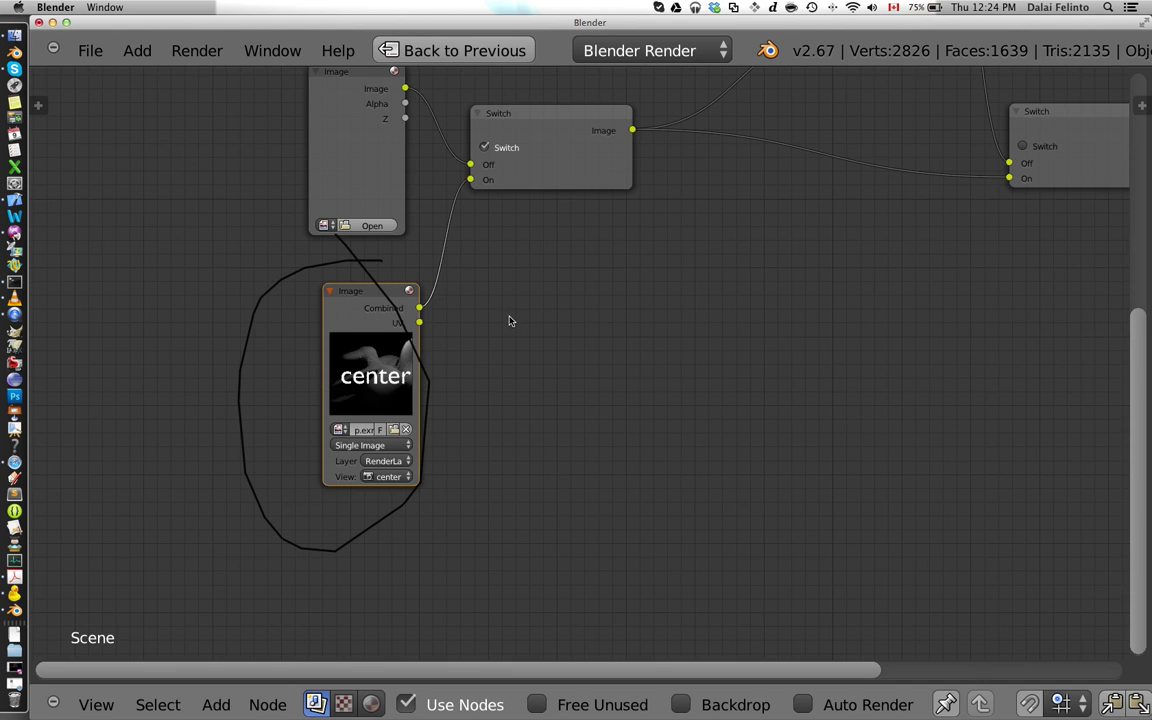
scroll(512, 319, down, 3)
middle_drag(512, 319, 469, 410)
scroll(469, 410, up, 4)
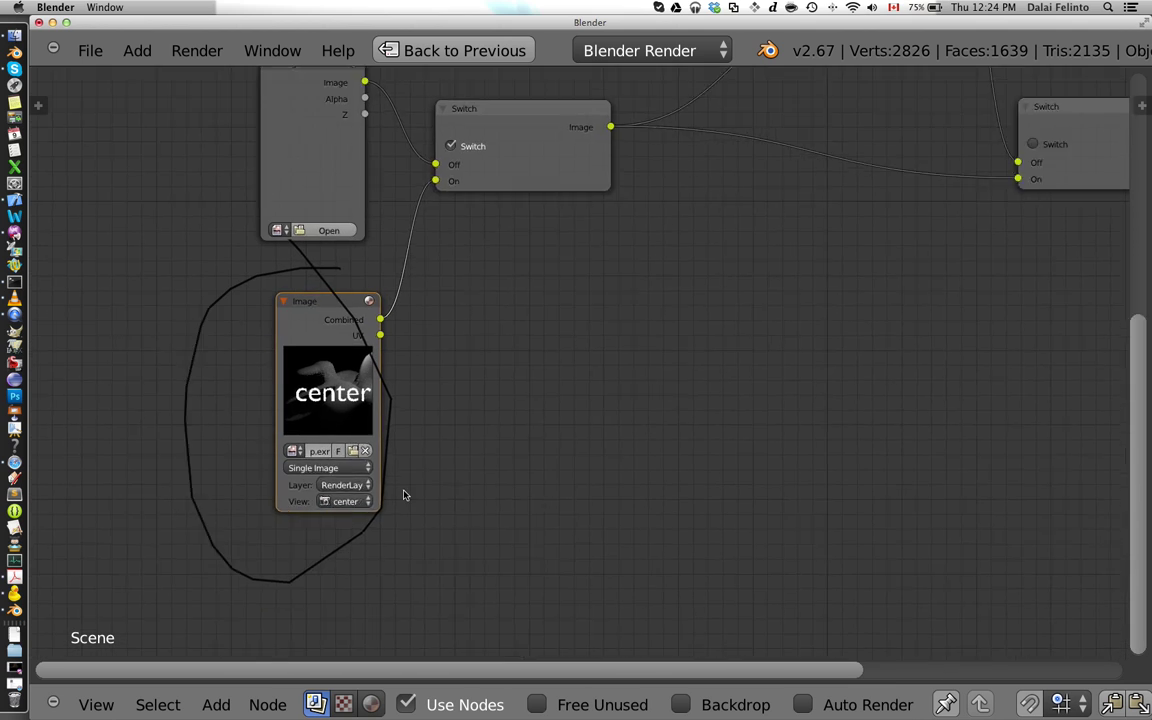
click(306, 539)
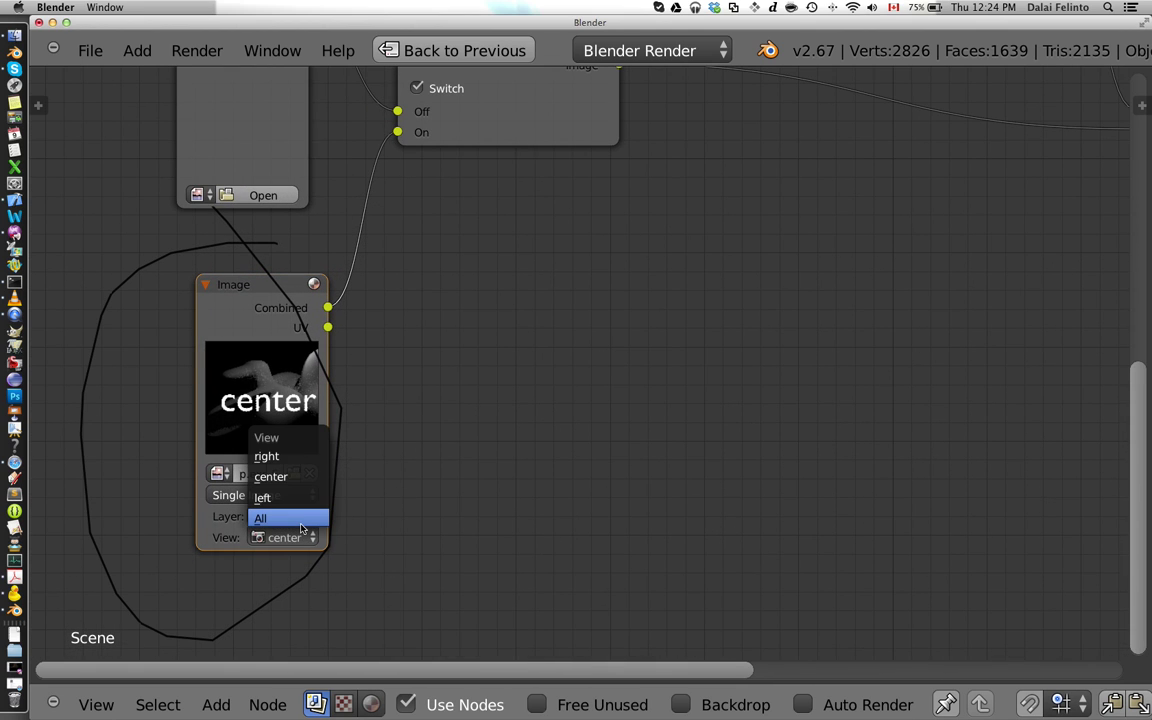
click(300, 520)
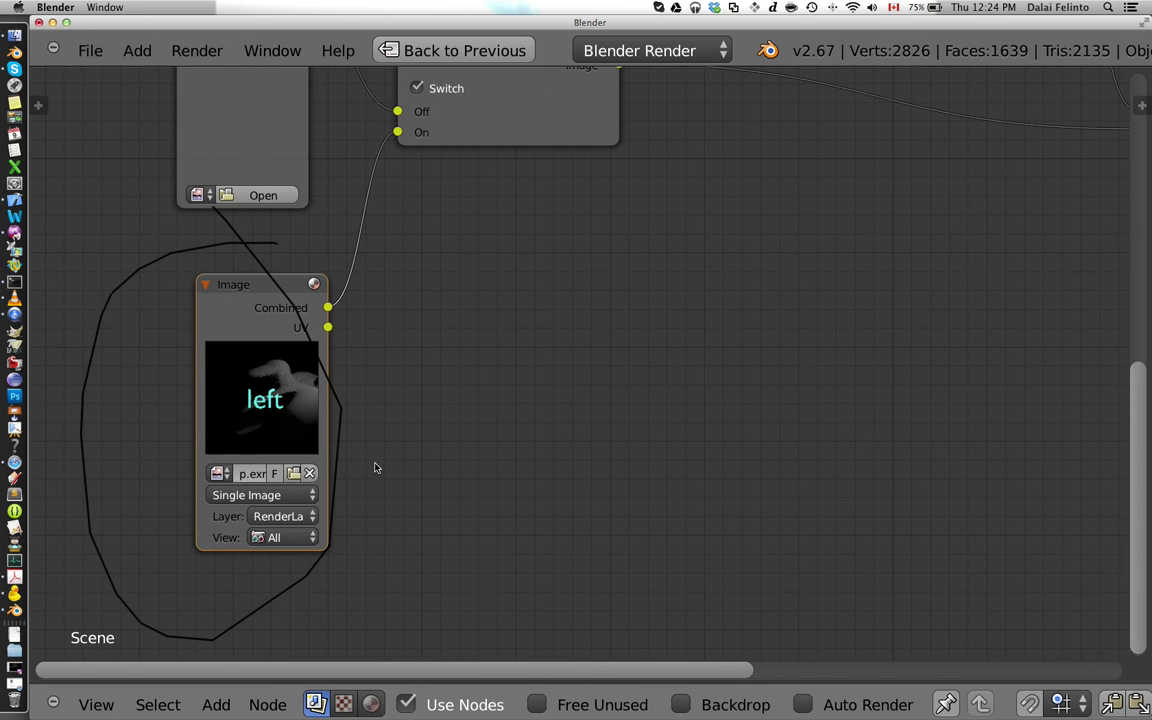
Render the scene with all views of the loaded Image node and return to the compositing nodes.
scroll(375, 467, down, 3)
key(shift+space)
scroll(434, 264, down, 3)
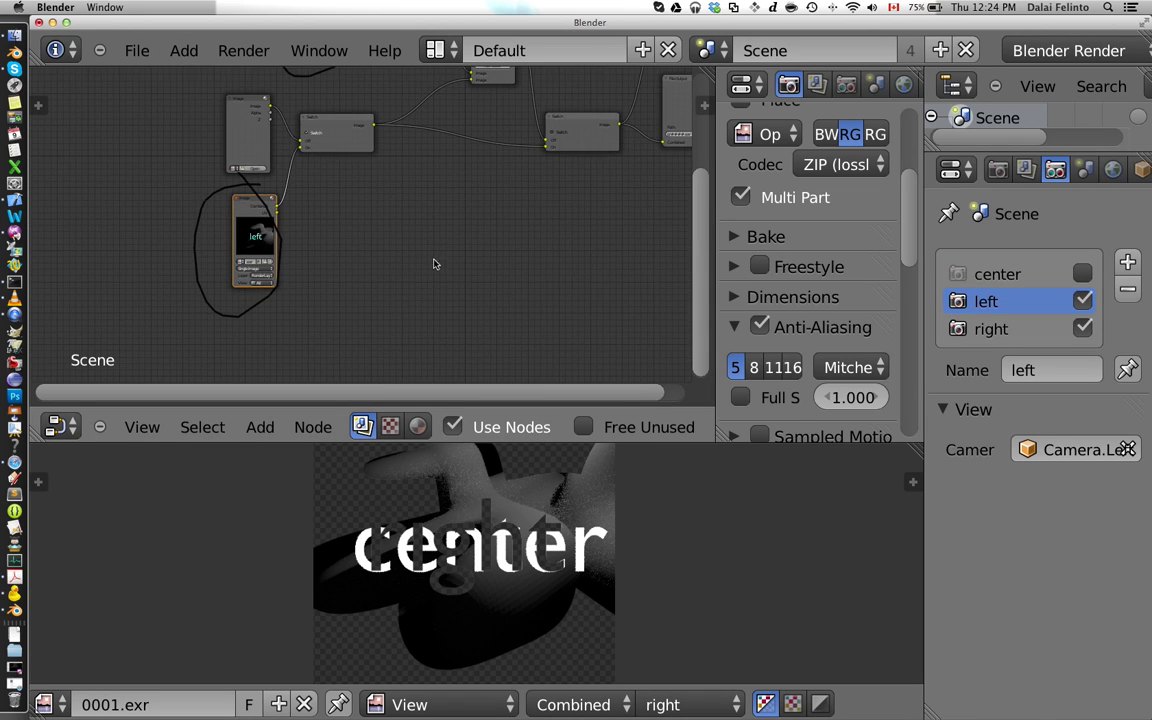
middle_drag(404, 242, 402, 289)
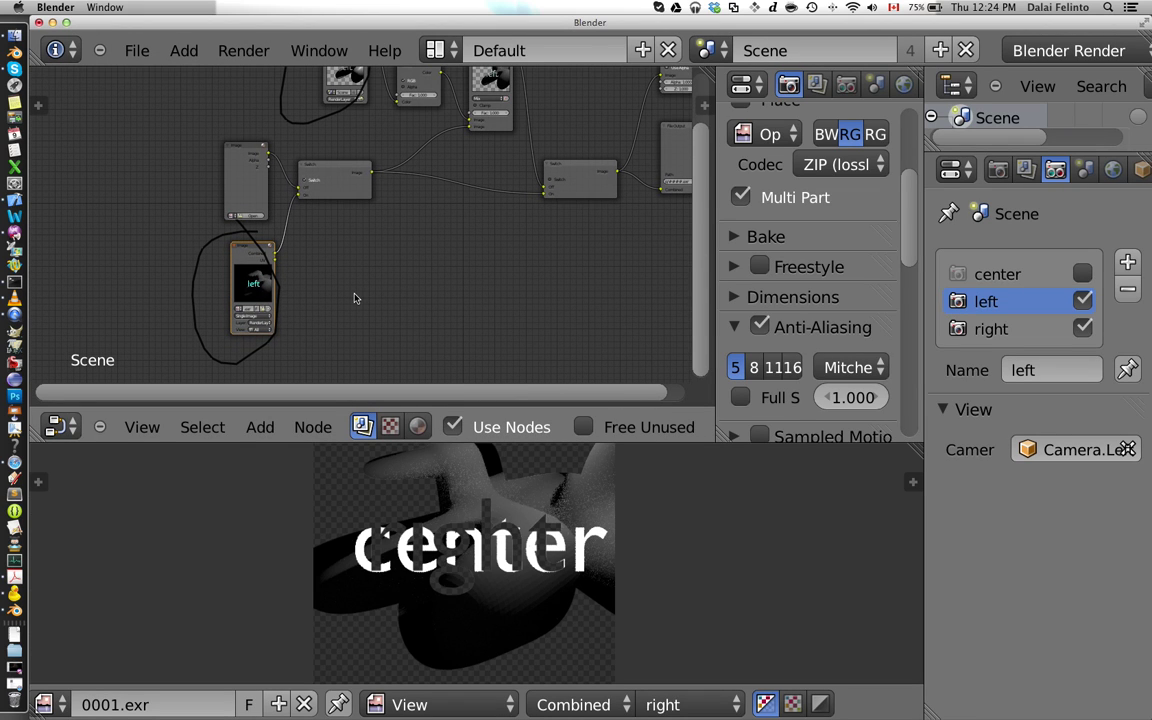
scroll(348, 294, up, 4)
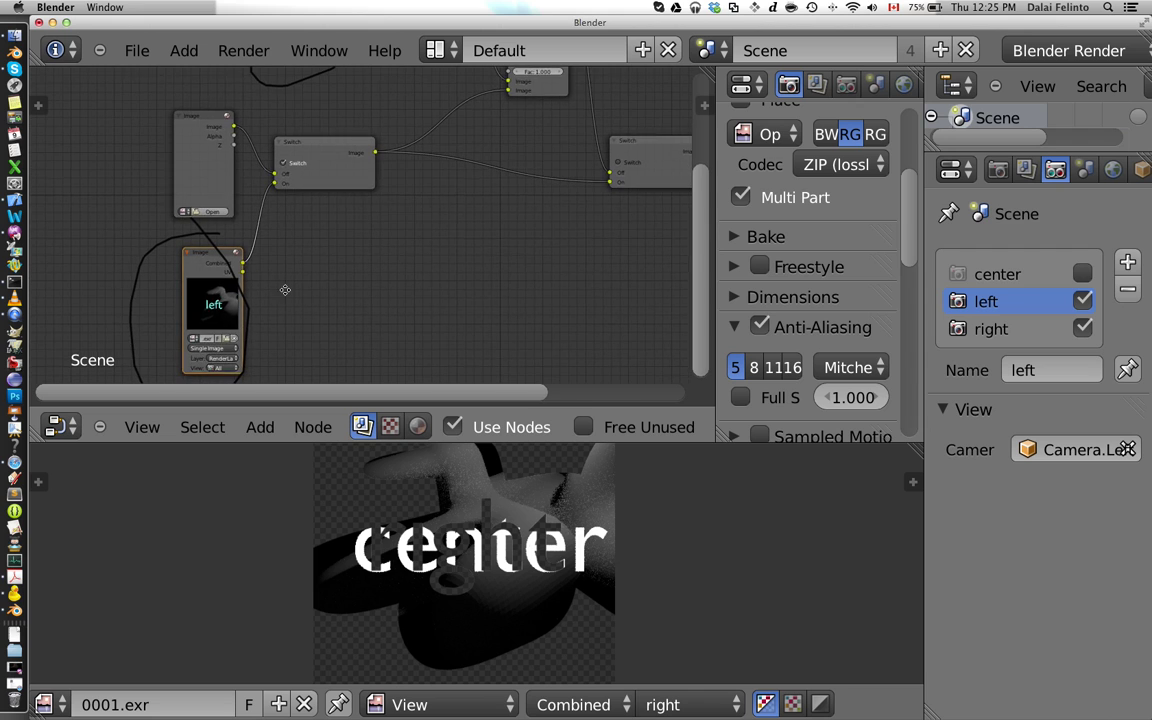
scroll(285, 288, down, 1)
middle_drag(314, 304, 252, 459)
scroll(342, 252, down, 3)
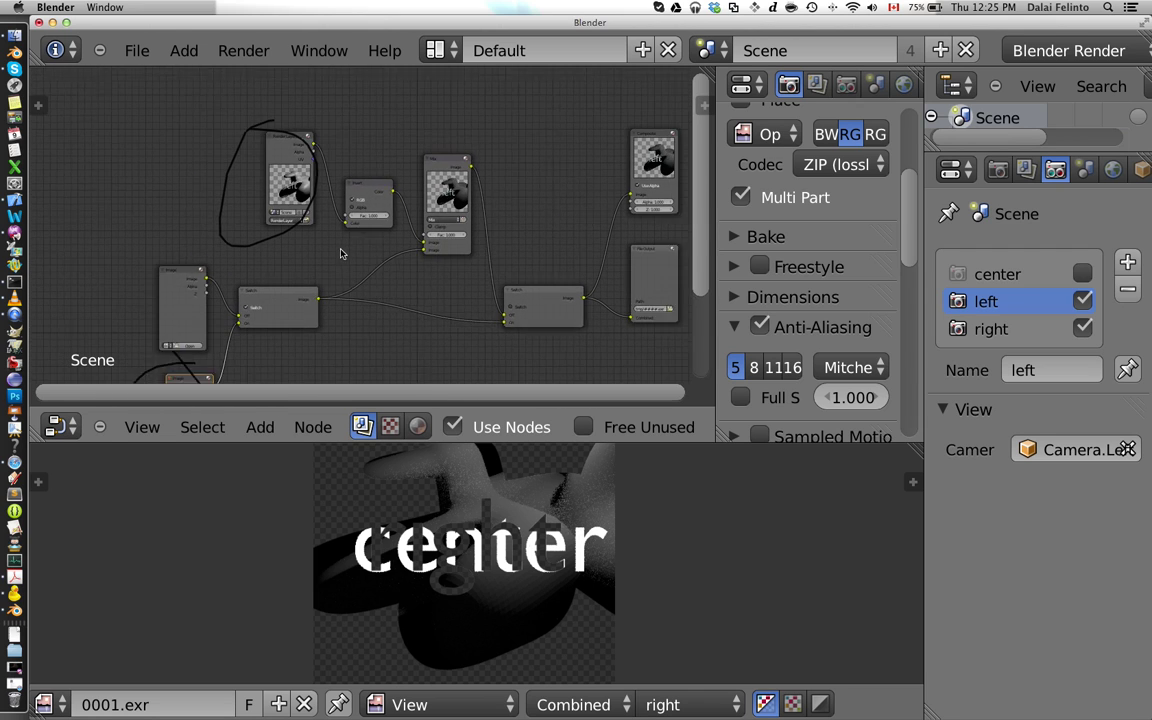
middle_drag(350, 256, 323, 214)
key(F12)
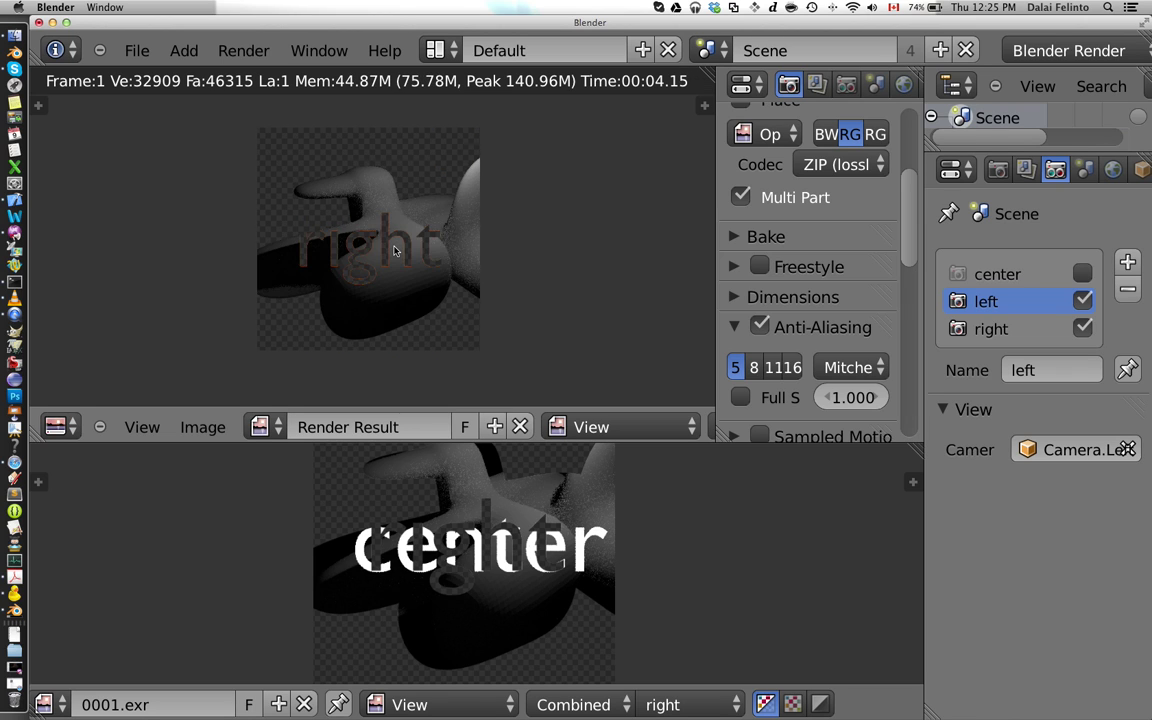
key(Escape)
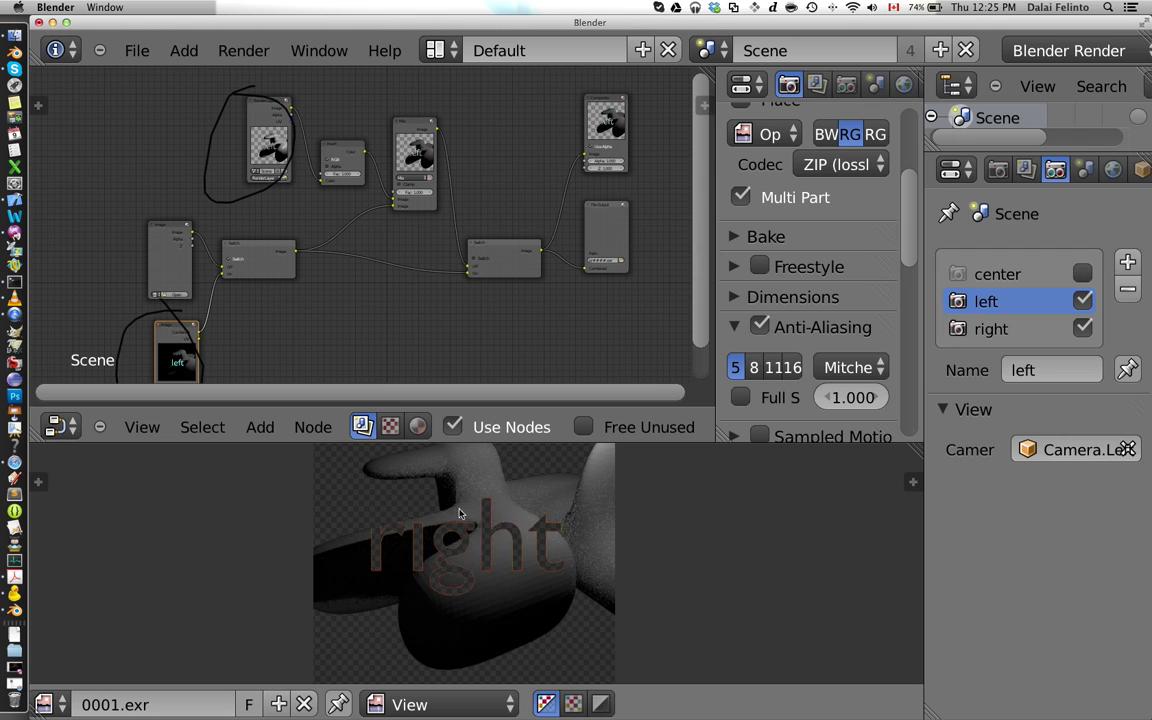
Inspect the right view of 0001.exr enlarged, switch it to the left view and restore the normal layout.
scroll(373, 617, up, 4)
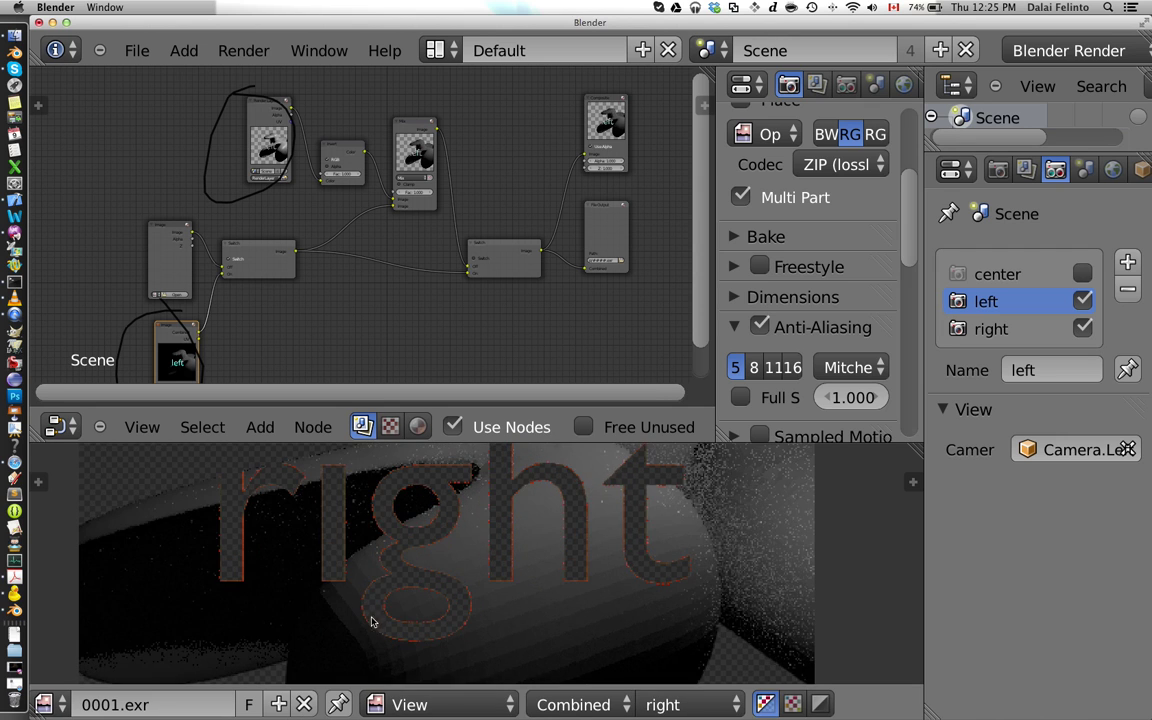
key(ctrl+Up)
scroll(432, 504, down, 2)
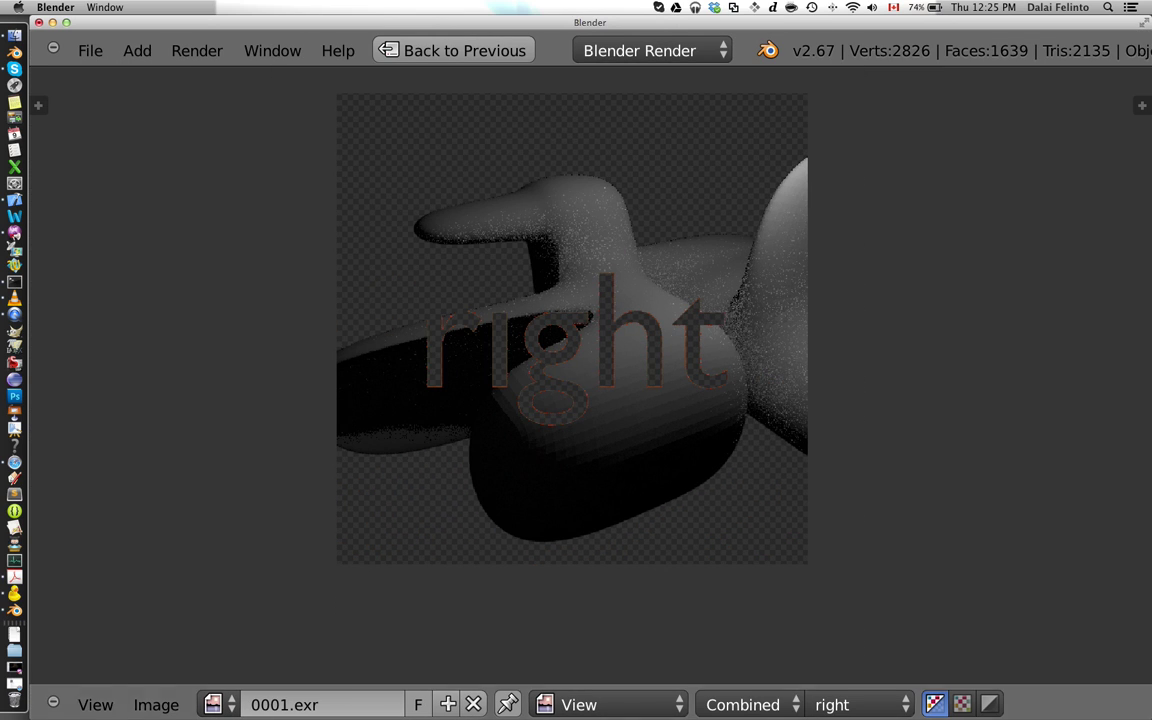
click(850, 704)
click(841, 650)
click(856, 702)
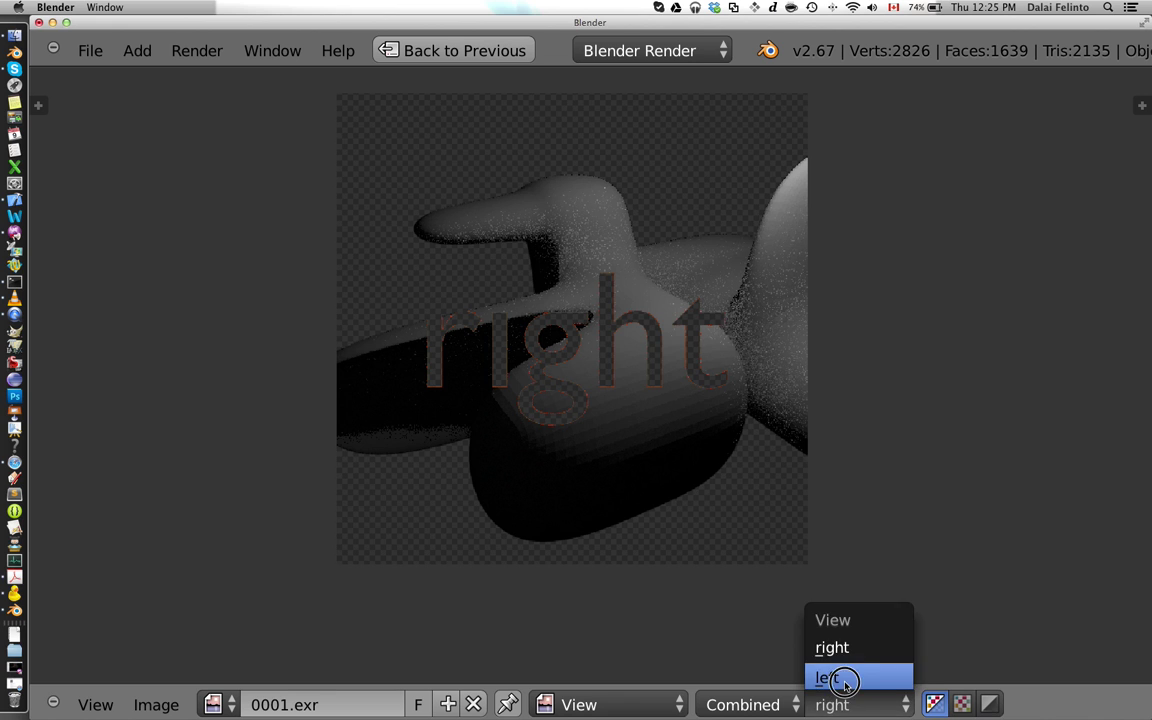
click(851, 677)
scroll(706, 458, up, 2)
scroll(706, 458, up, 2)
scroll(571, 437, down, 2)
key(ctrl+Up)
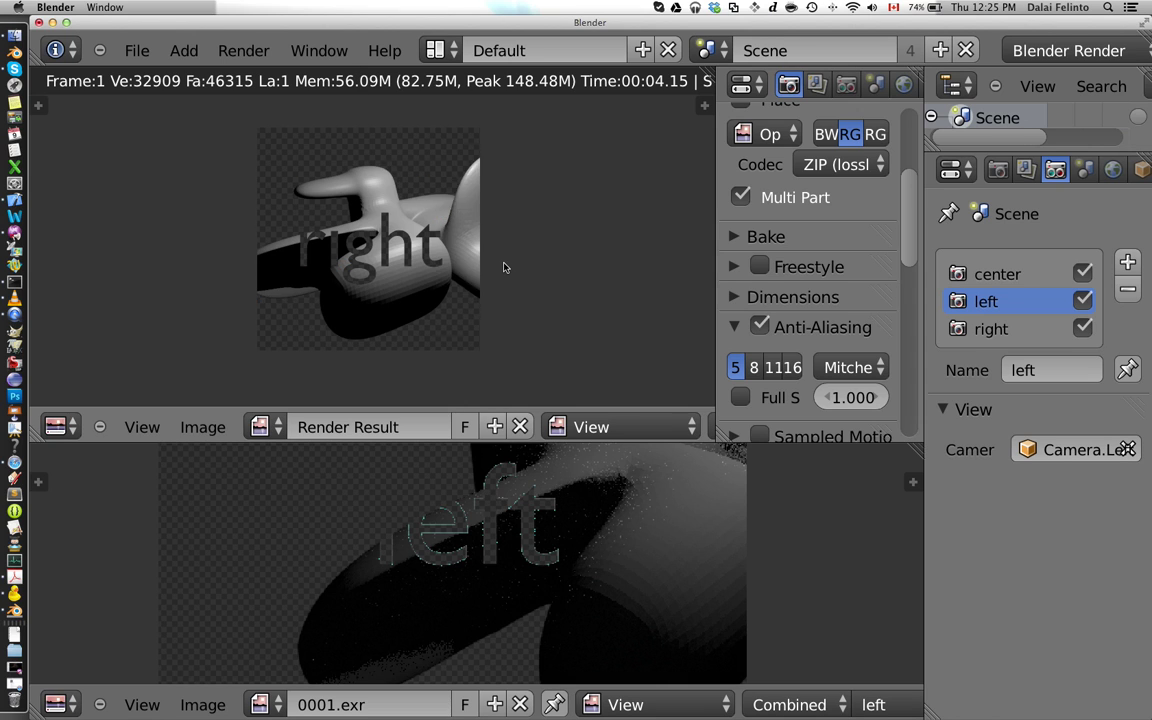
Leave the render result and view 0001.exr in the center view and then the right view.
key(Escape)
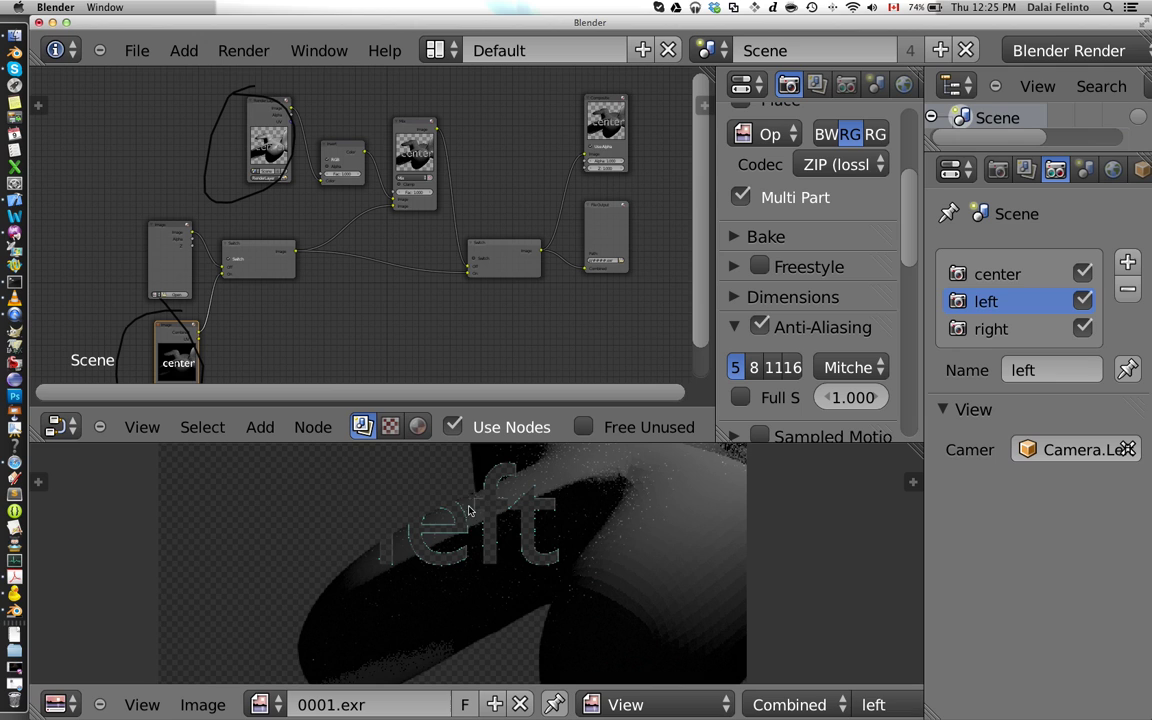
middle_drag(763, 709, 542, 709)
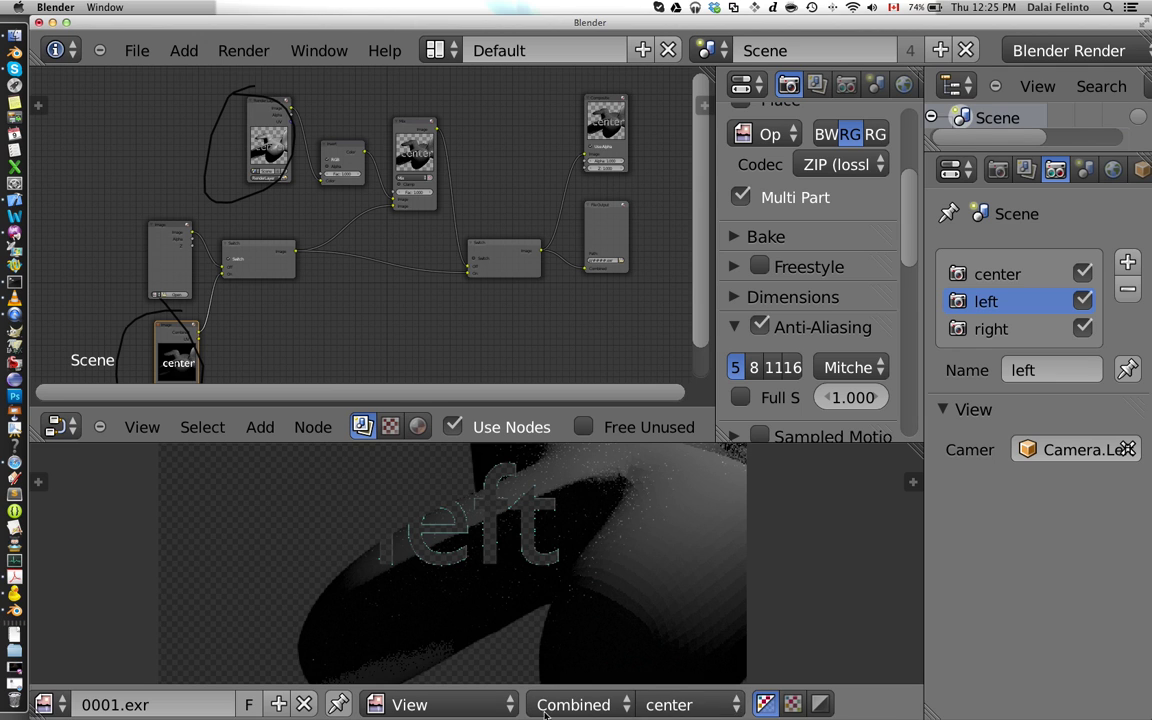
ctrl+scroll(674, 705, down, 2)
ctrl+scroll(675, 705, down, 4)
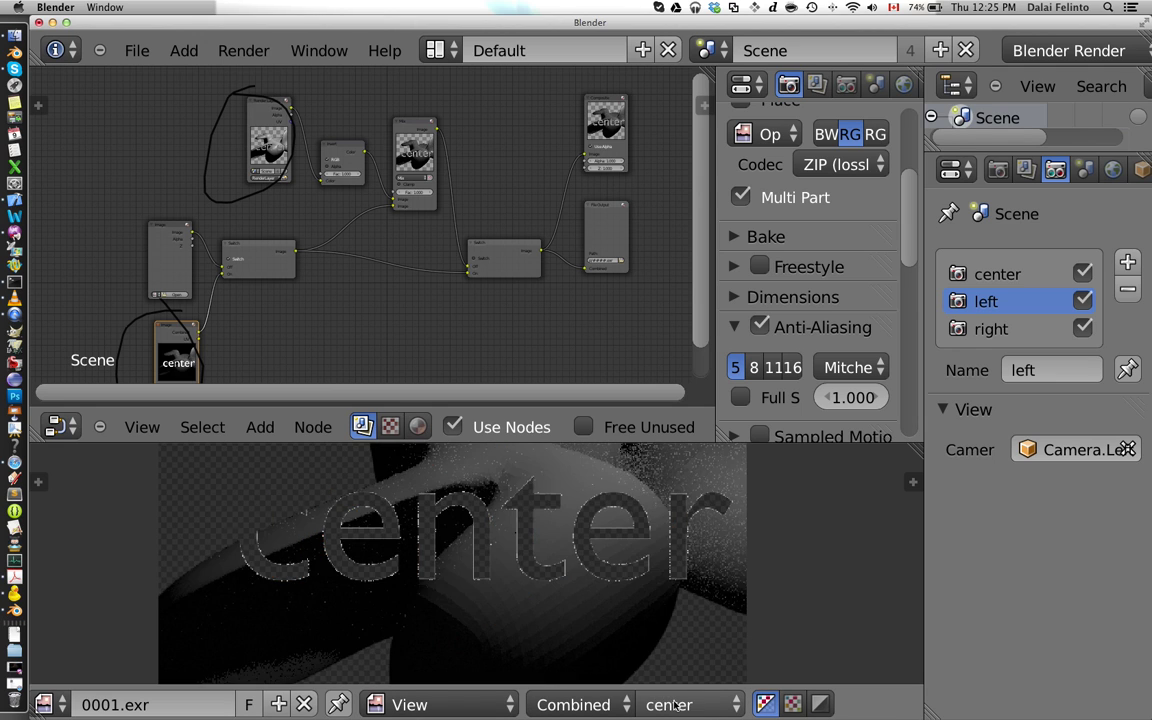
ctrl+scroll(675, 705, down, 1)
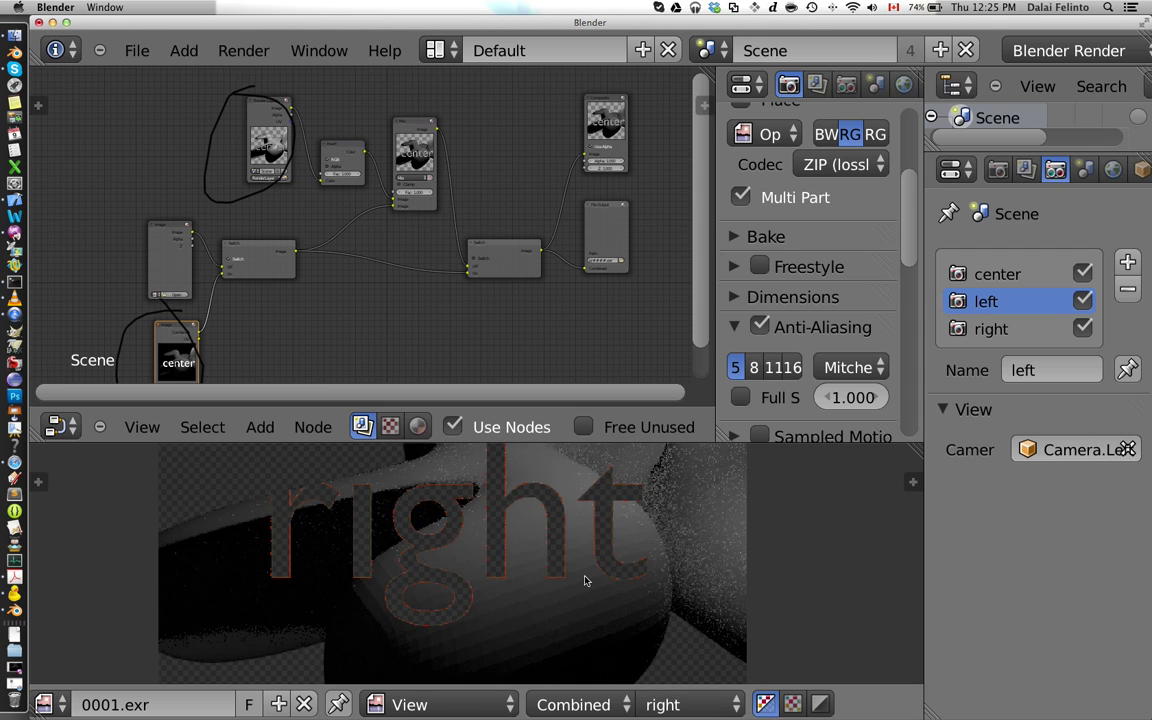
scroll(586, 579, down, 2)
Turn off the Switch node fed by the two Image nodes and load LosPadres.exr into the empty Image node.
key(ctrl+Up)
key(Home)
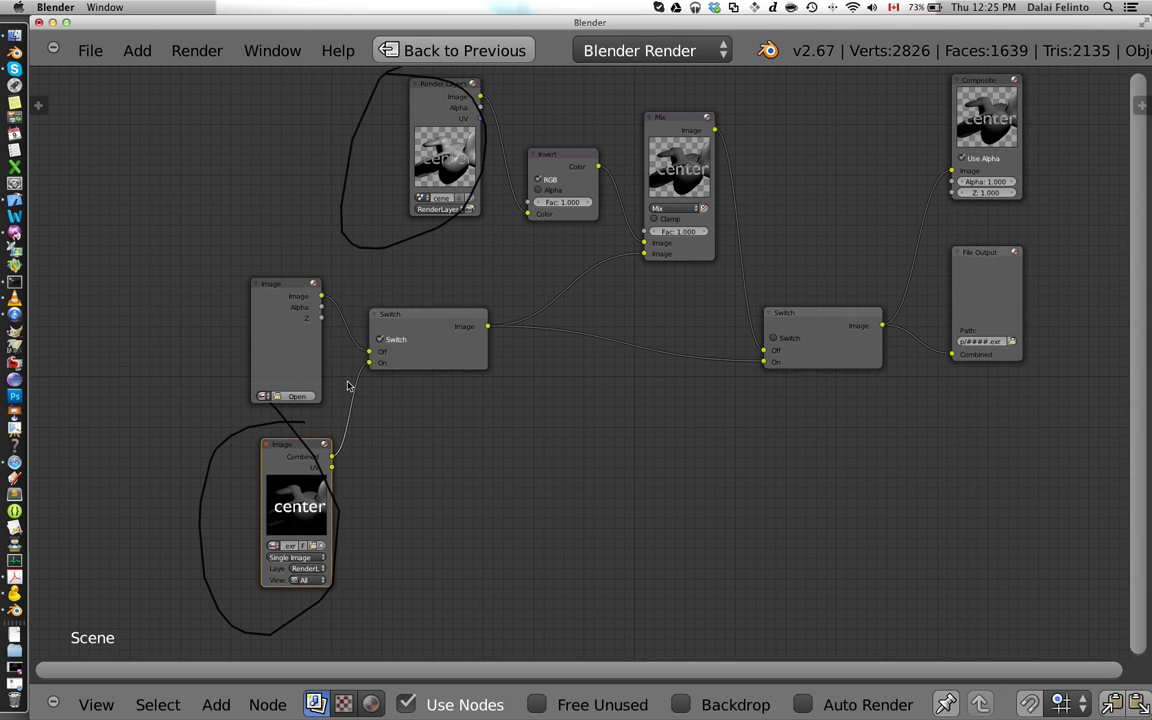
click(297, 396)
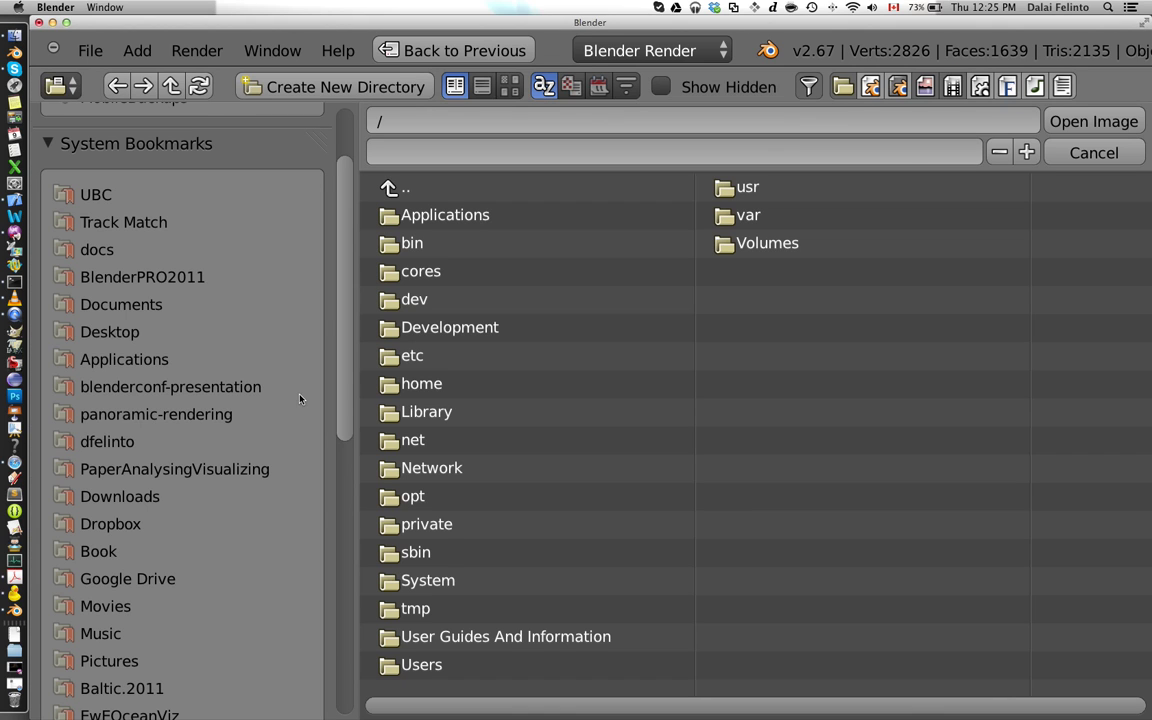
scroll(260, 440, down, 5)
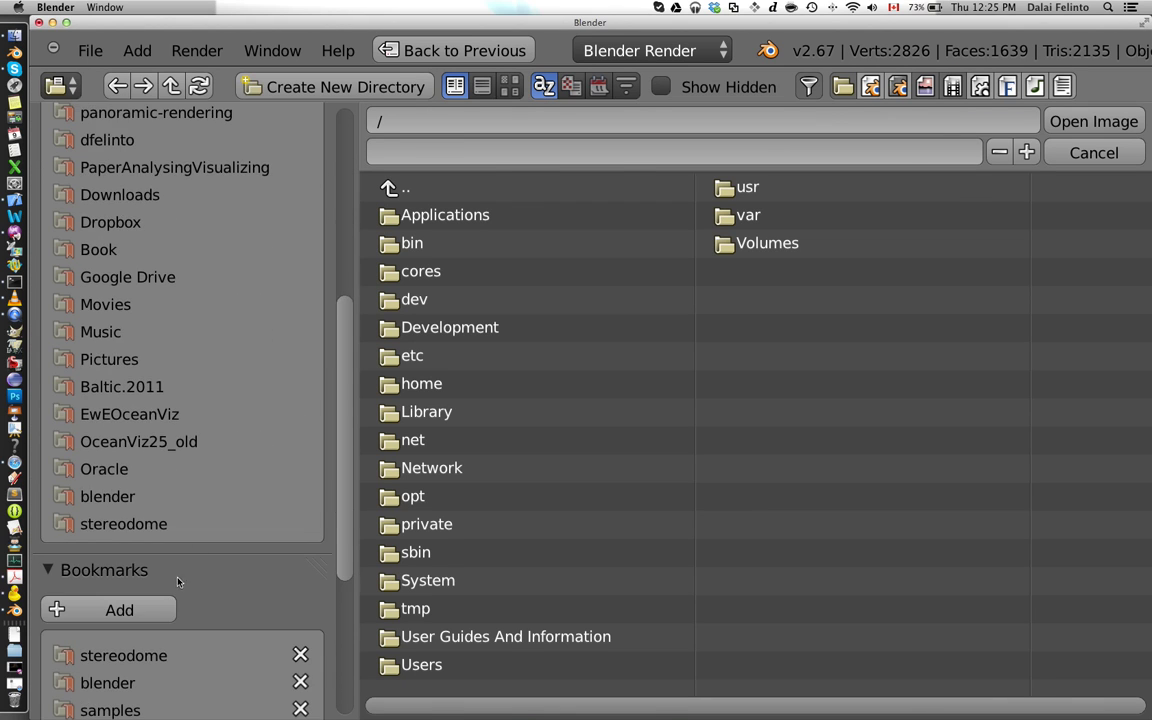
key(Escape)
click(266, 394)
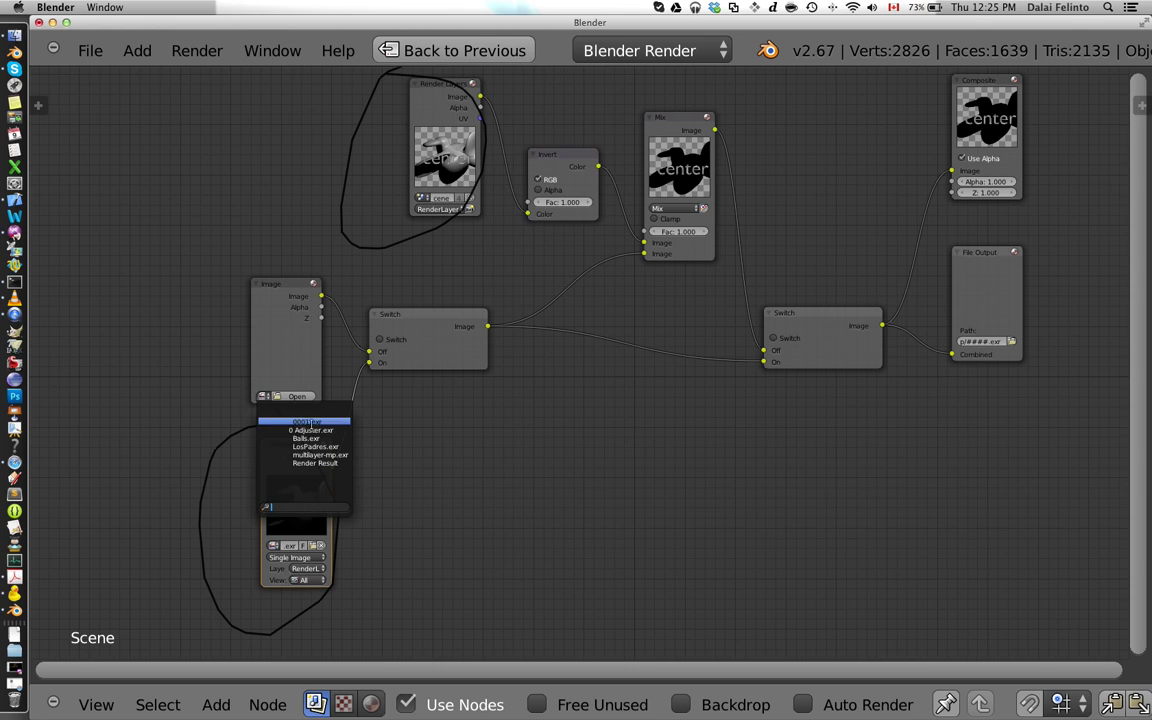
click(300, 442)
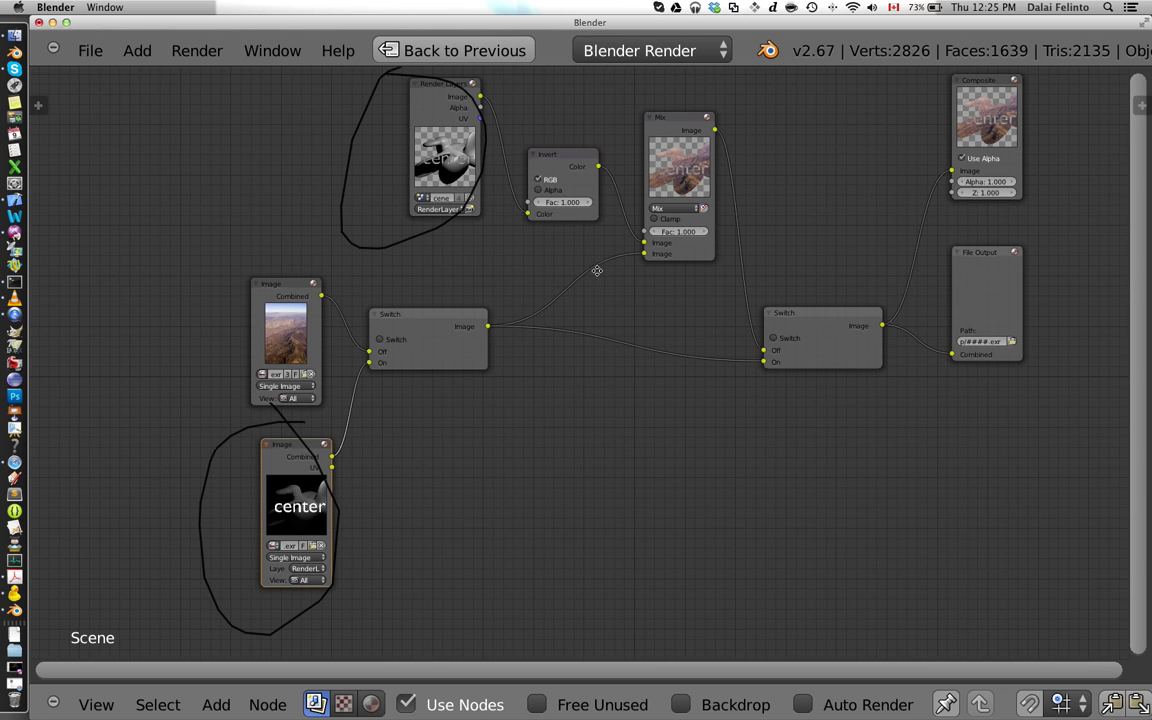
Set the LosPadres.exr Image node's view to left and place this node and the Mix node side by side.
middle_drag(618, 268, 512, 322)
scroll(512, 322, up, 3)
ctrl+scroll(92, 481, down, 2)
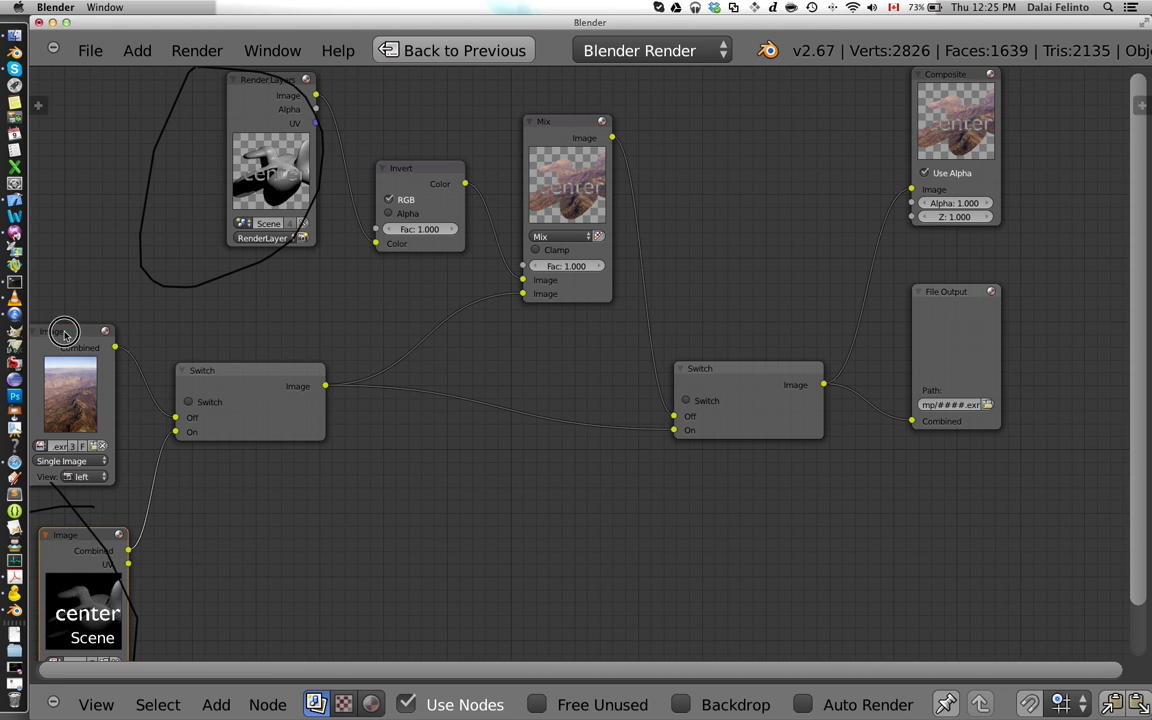
drag(57, 331, 290, 291)
drag(546, 181, 468, 289)
scroll(410, 365, up, 13)
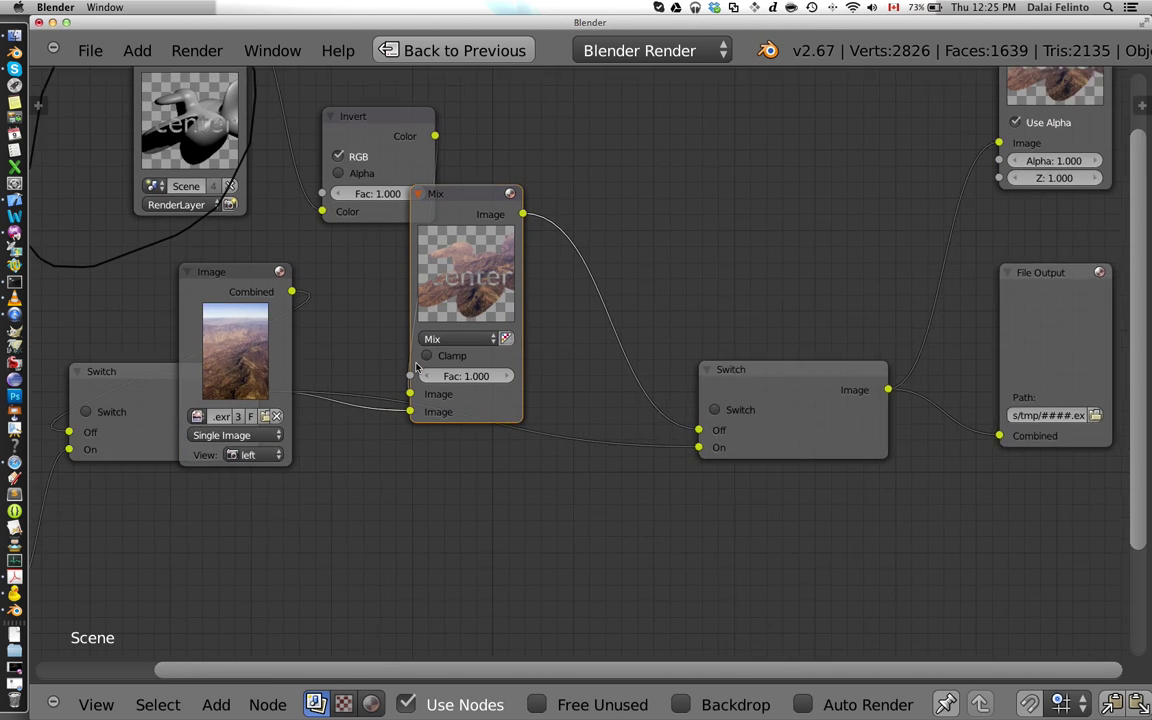
middle_drag(166, 248, 524, 326)
drag(678, 246, 598, 398)
middle_drag(462, 391, 562, 260)
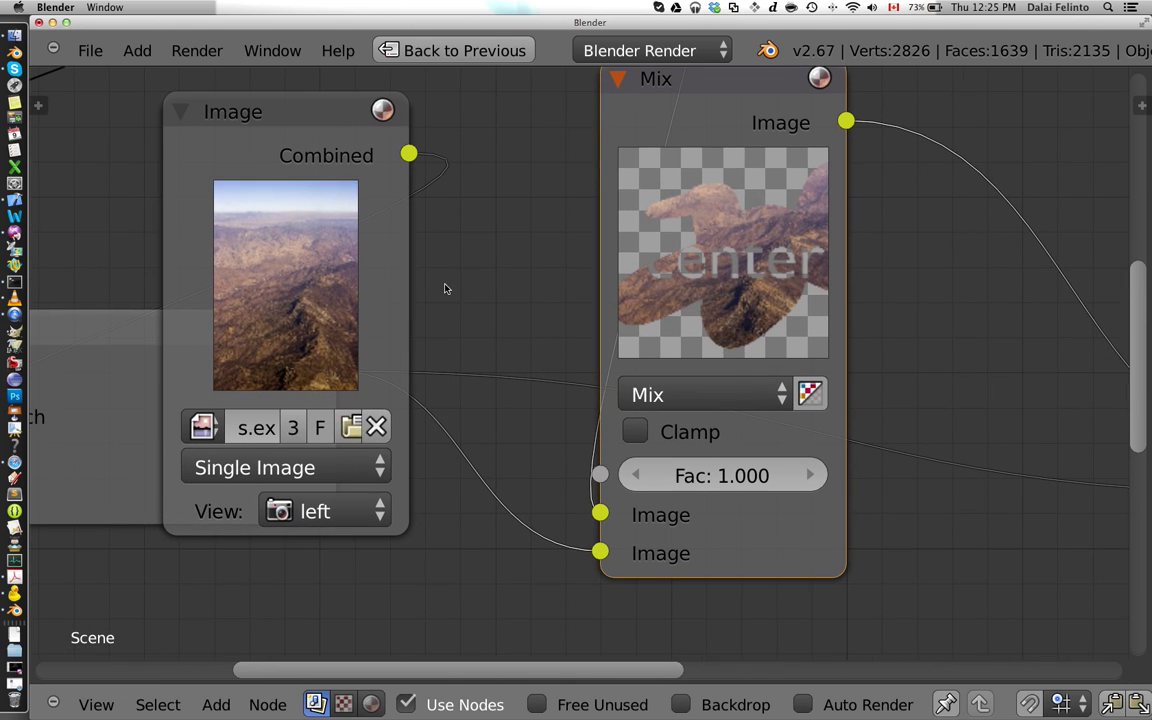
drag(251, 132, 325, 151)
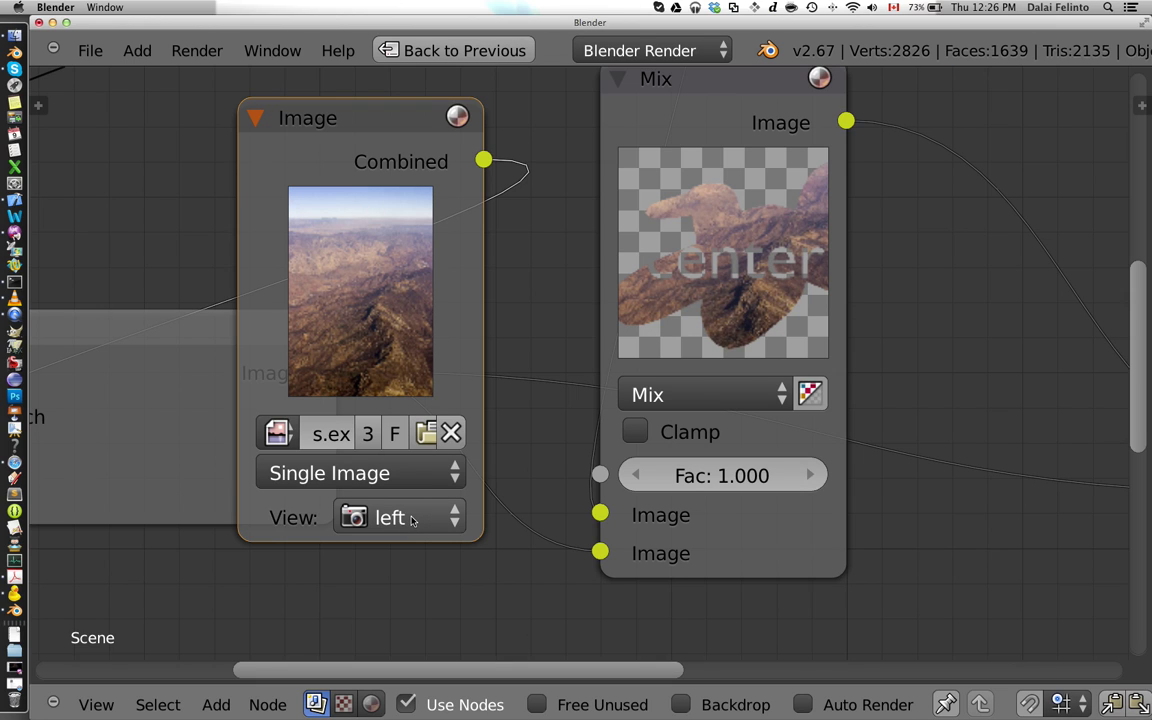
Sketch an arrow under the LosPadres.exr node's view setting and compare its views, ending on right.
mouse_move(425, 604)
mouse_down()
mouse_move(419, 577)
mouse_move(405, 578)
mouse_move(429, 577)
mouse_up()
ctrl+scroll(418, 517, up, 1)
ctrl+scroll(418, 517, down, 2)
ctrl+scroll(418, 517, up, 2)
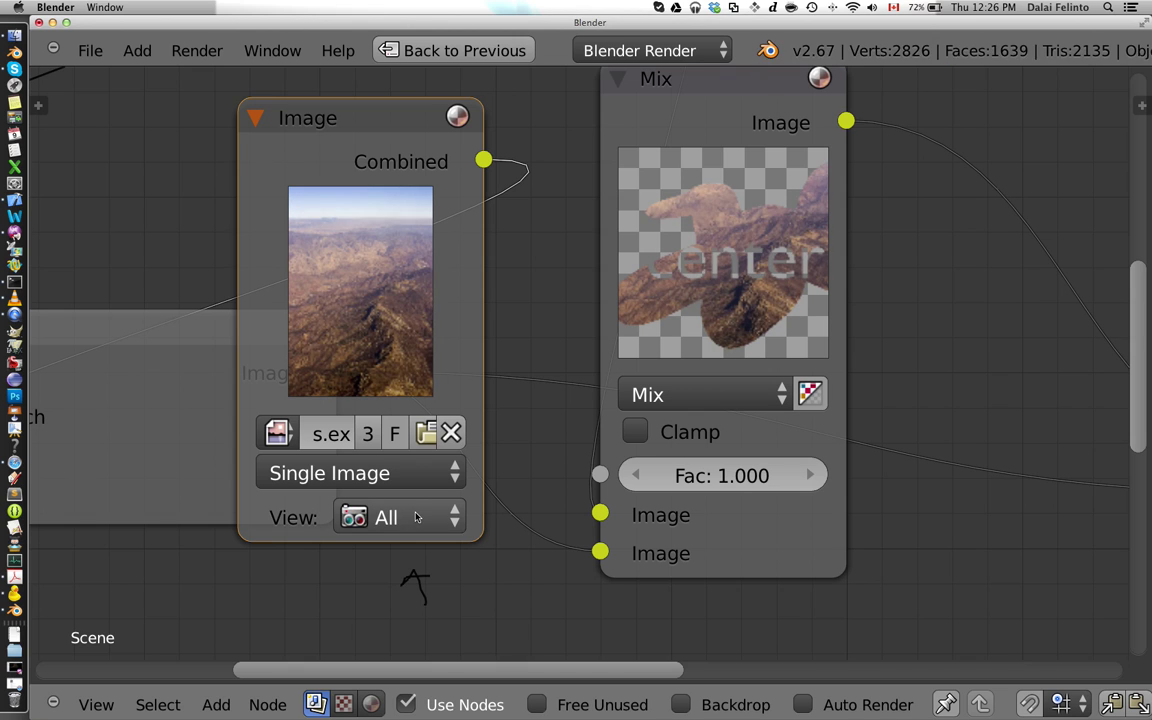
ctrl+scroll(418, 517, down, 2)
ctrl+scroll(418, 517, up, 1)
ctrl+scroll(418, 517, down, 1)
ctrl+scroll(418, 517, up, 1)
ctrl+scroll(418, 517, down, 1)
ctrl+scroll(418, 517, up, 1)
ctrl+scroll(418, 517, down, 1)
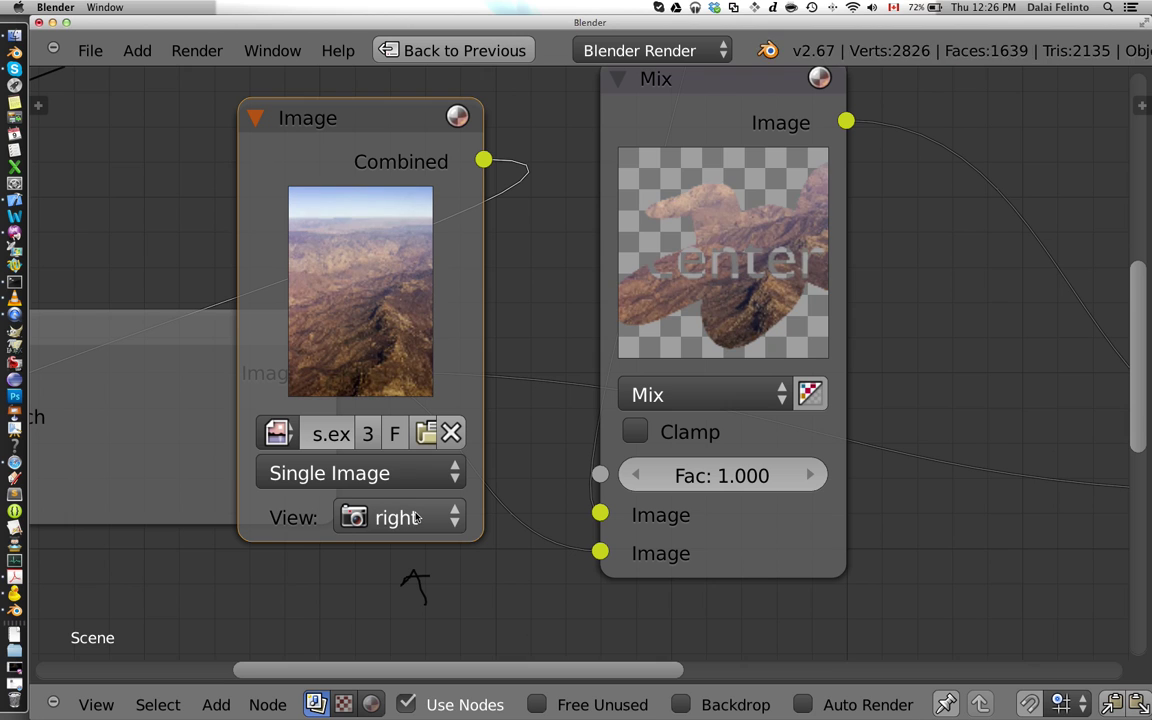
ctrl+scroll(418, 517, up, 1)
ctrl+scroll(418, 517, down, 1)
scroll(548, 383, down, 4)
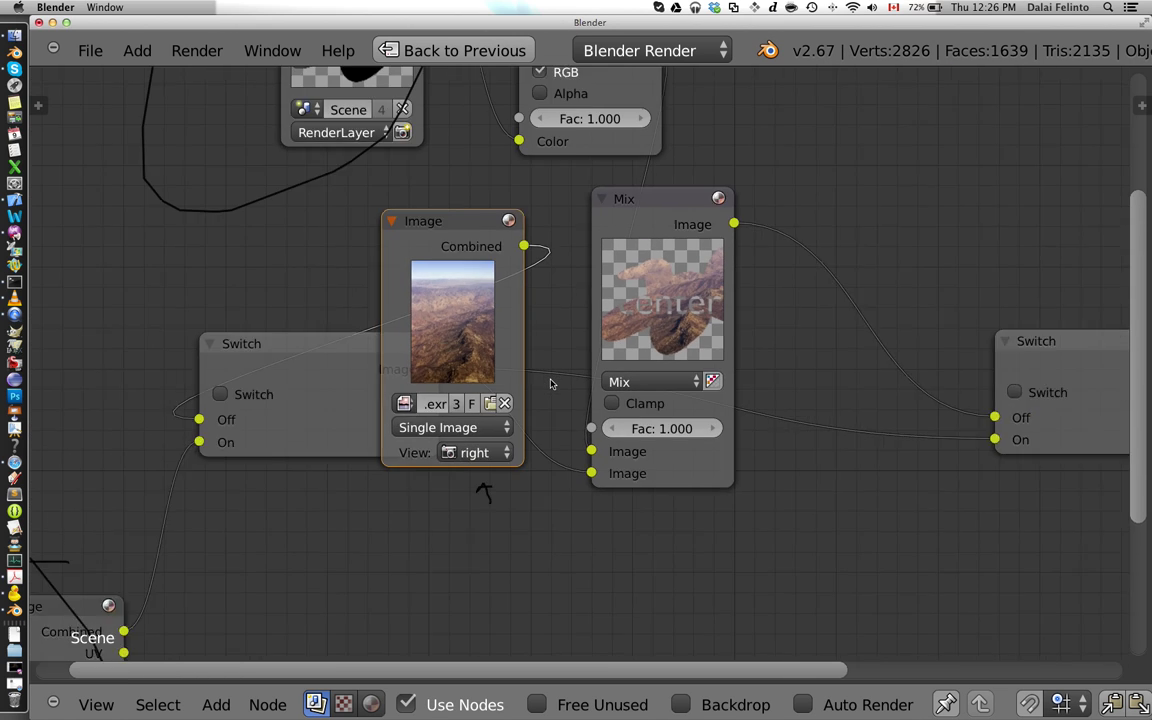
scroll(550, 383, down, 3)
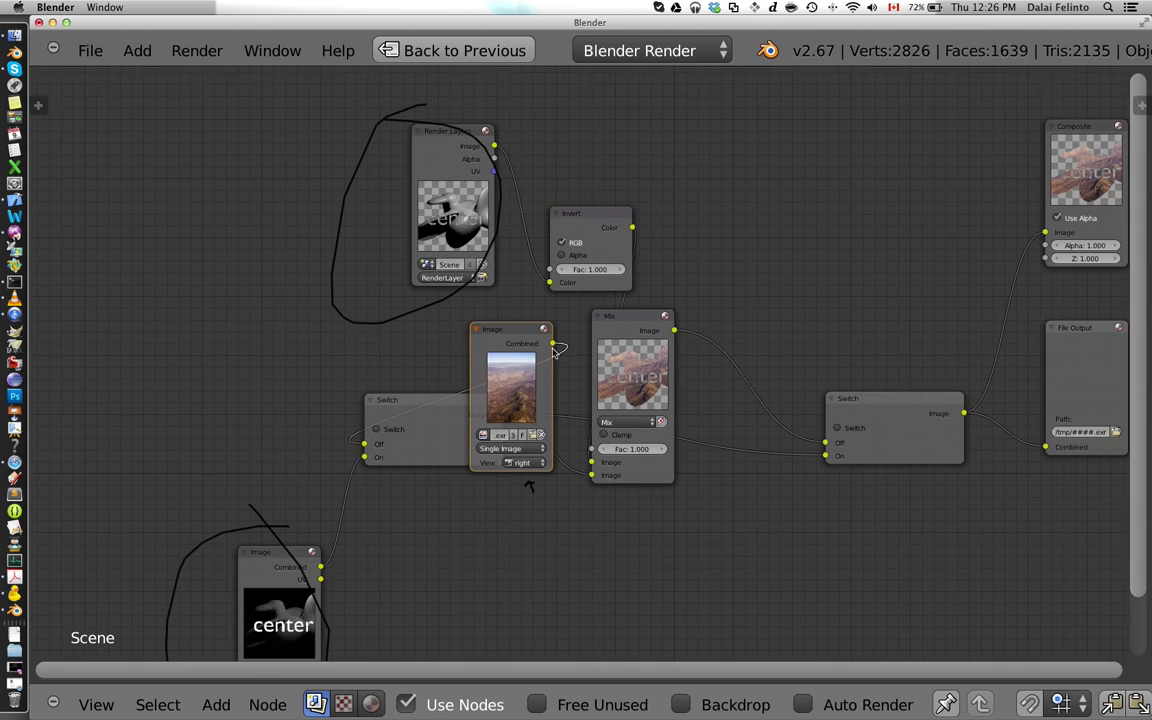
key(ctrl+Up)
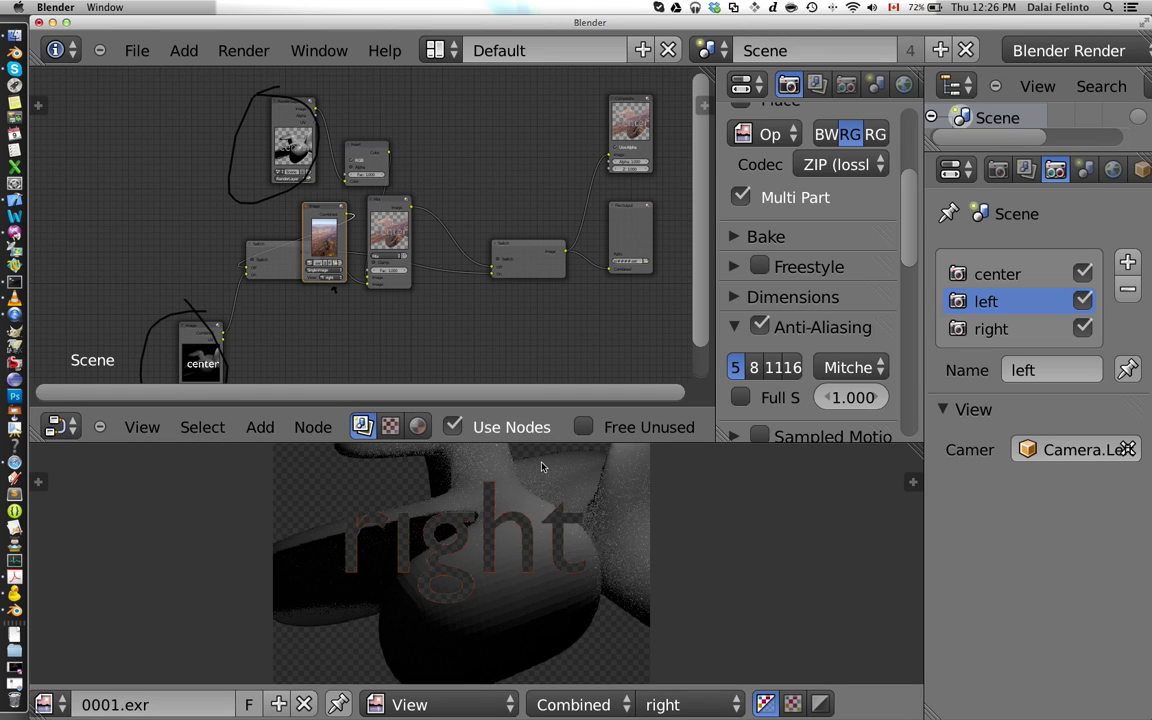
Select the center render view, toggle the option beside its name and render the scene.
click(981, 276)
click(995, 301)
click(1003, 278)
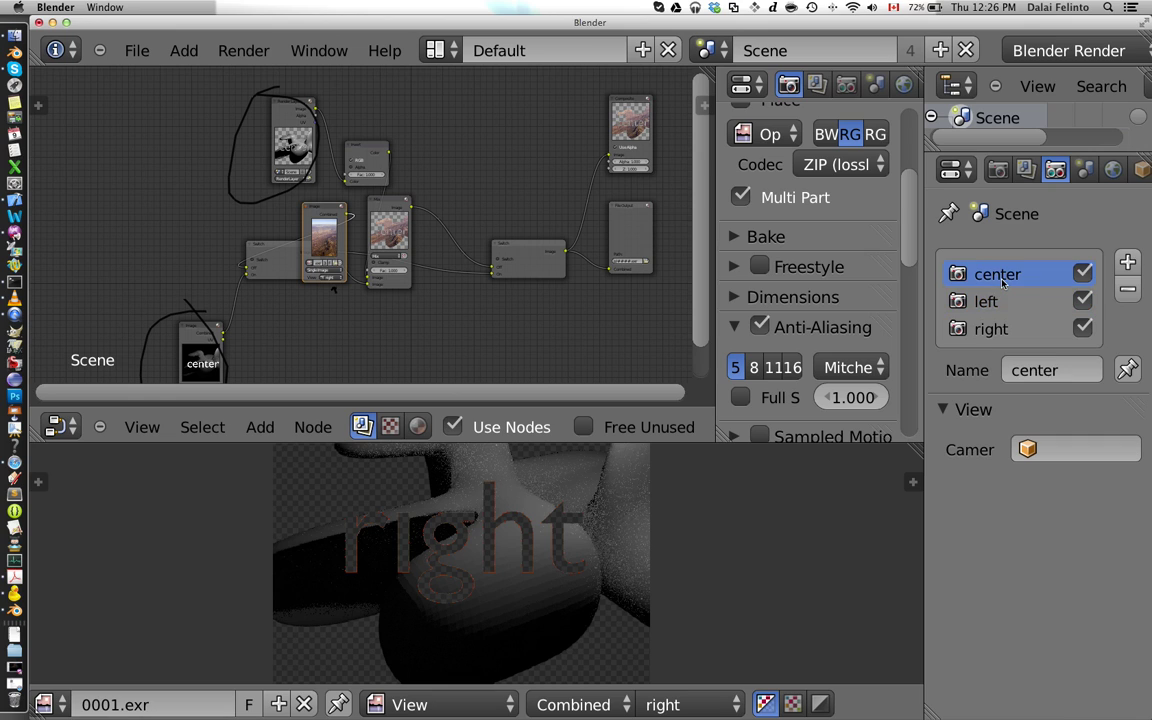
click(1003, 301)
click(1000, 275)
click(1129, 371)
key(F12)
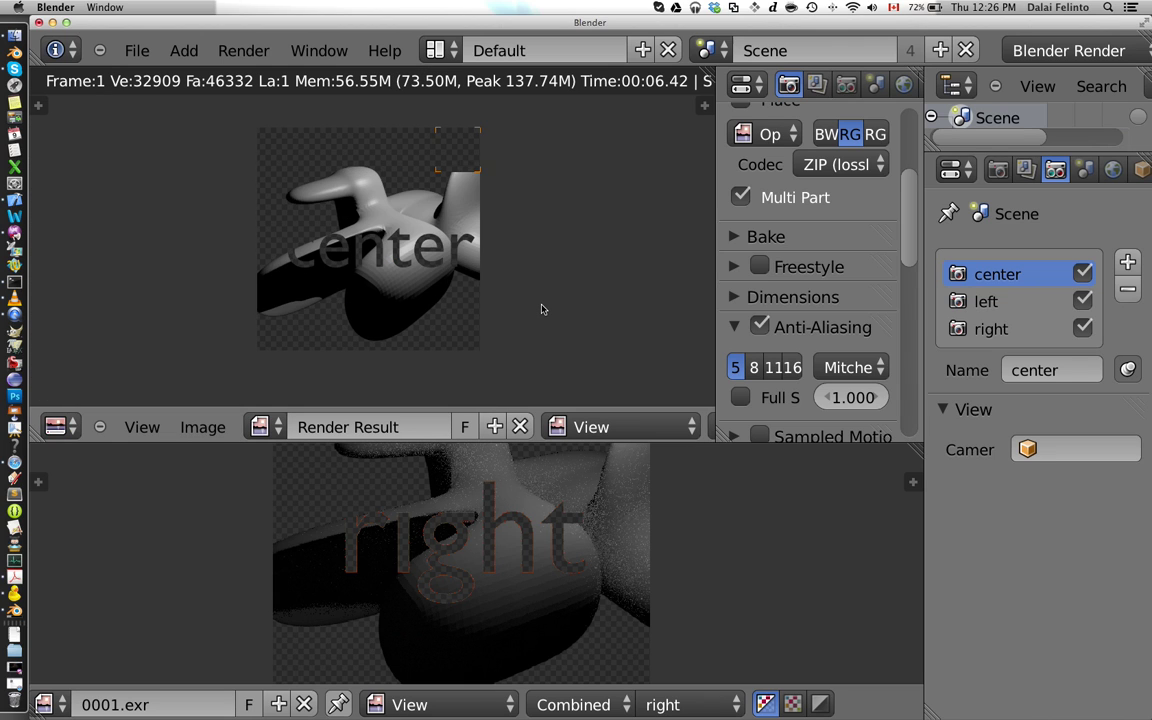
Inspect the center render result, close it and move the LosPadres.exr Image node in front of the Switch node it feeds.
scroll(541, 309, up, 6)
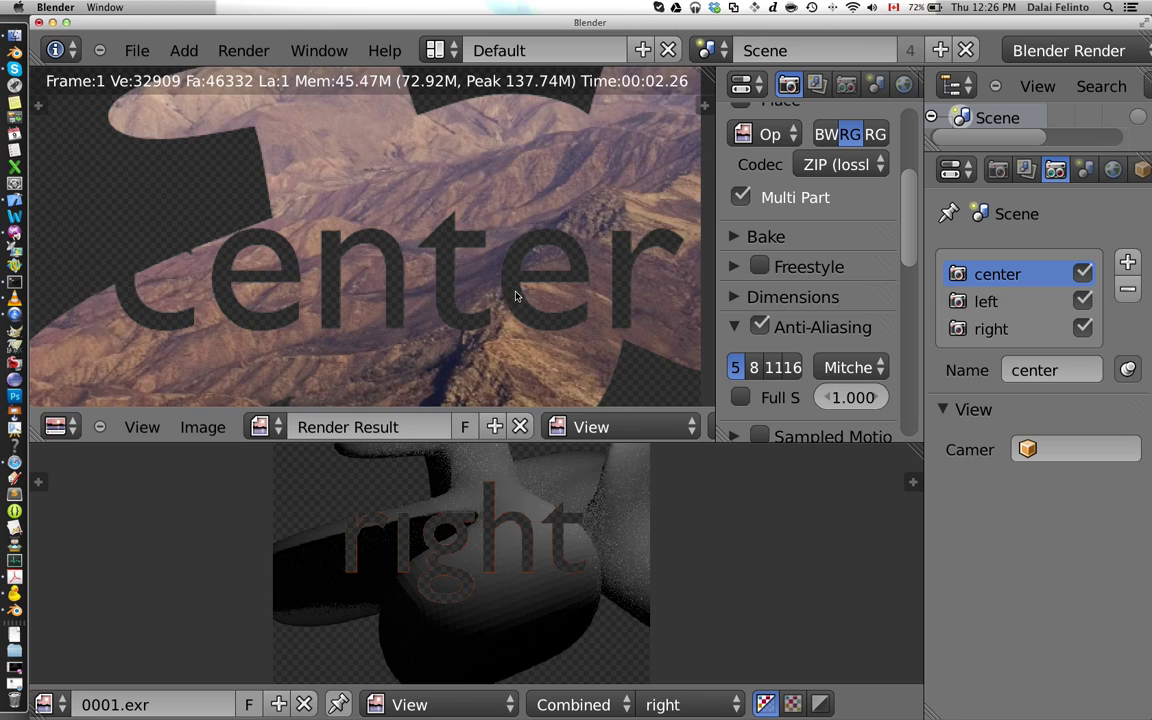
scroll(517, 292, down, 3)
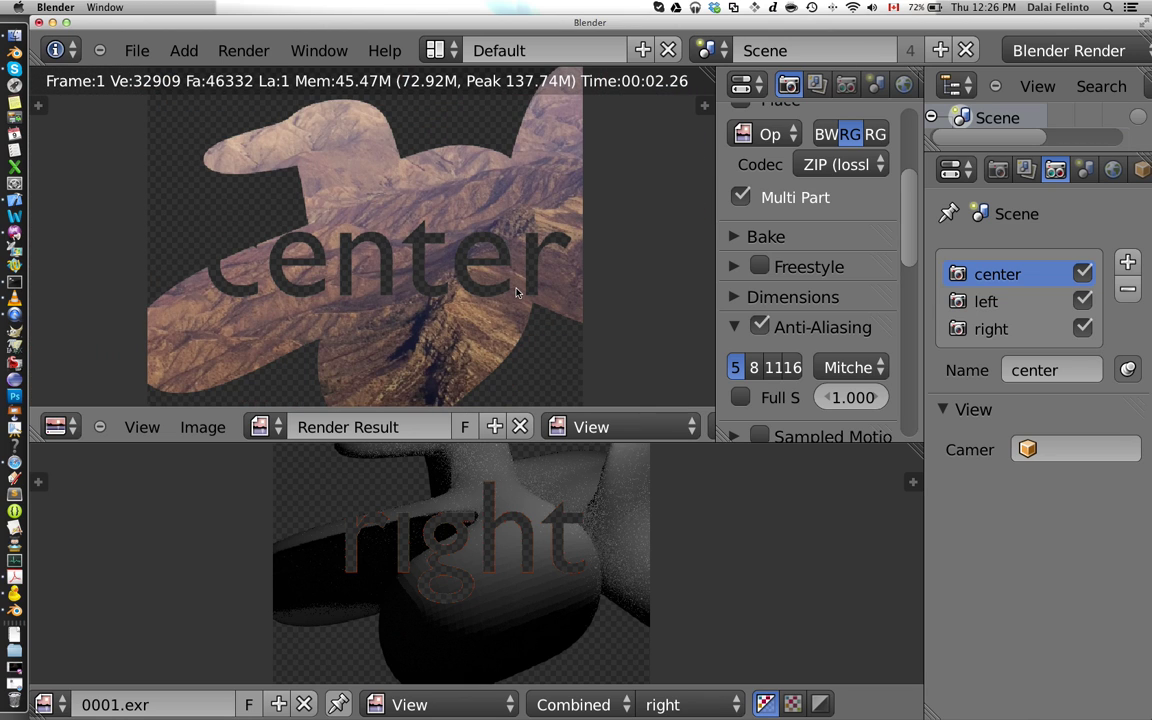
key(Escape)
scroll(297, 312, up, 1)
middle_drag(297, 305, 339, 258)
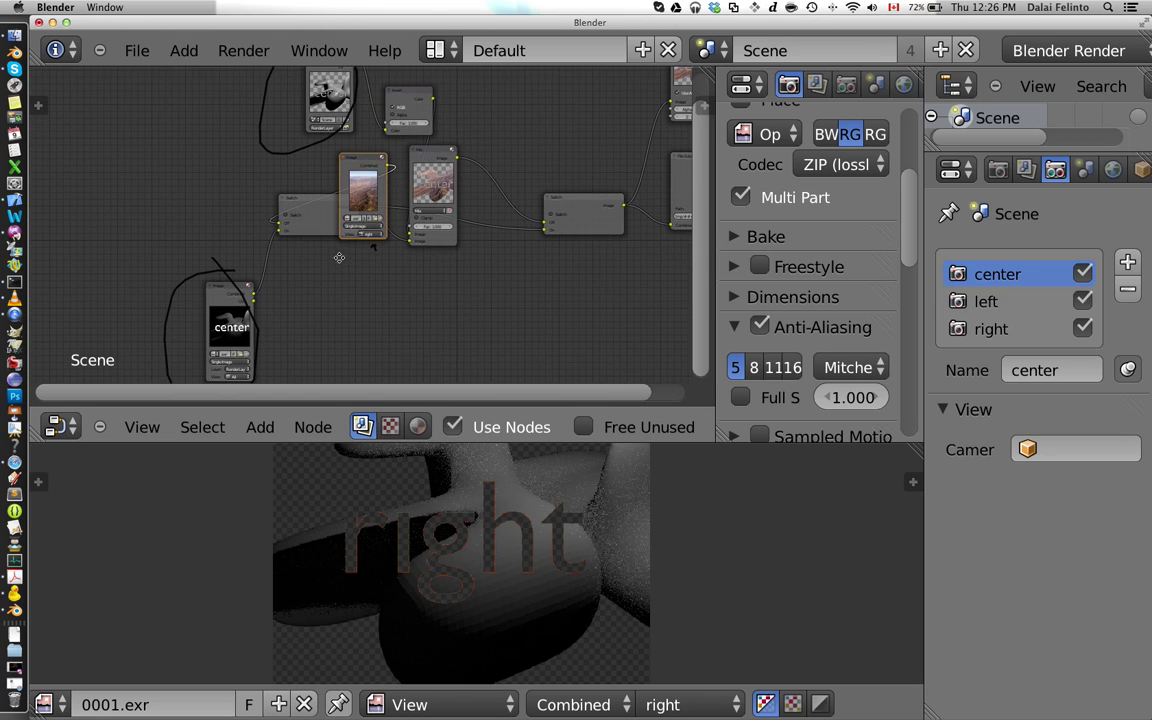
drag(367, 170, 205, 145)
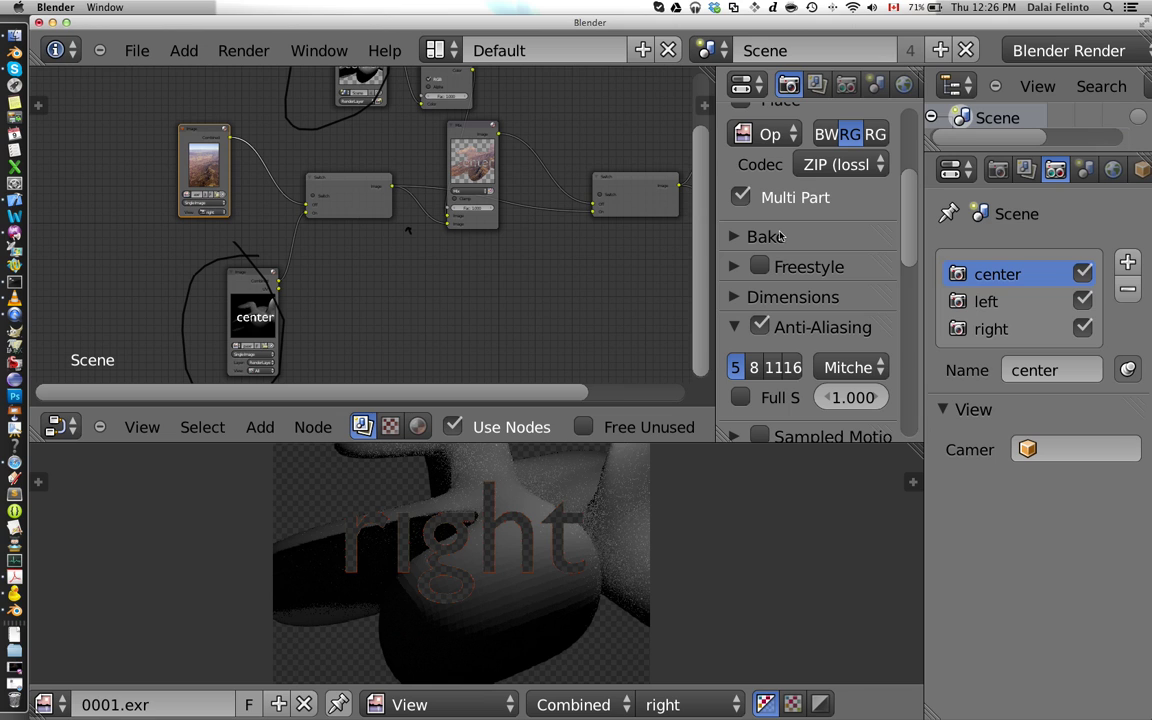
Turn on the Switch node fed by the two Image nodes and render the scene with the center and left views in turn.
scroll(496, 275, up, 1)
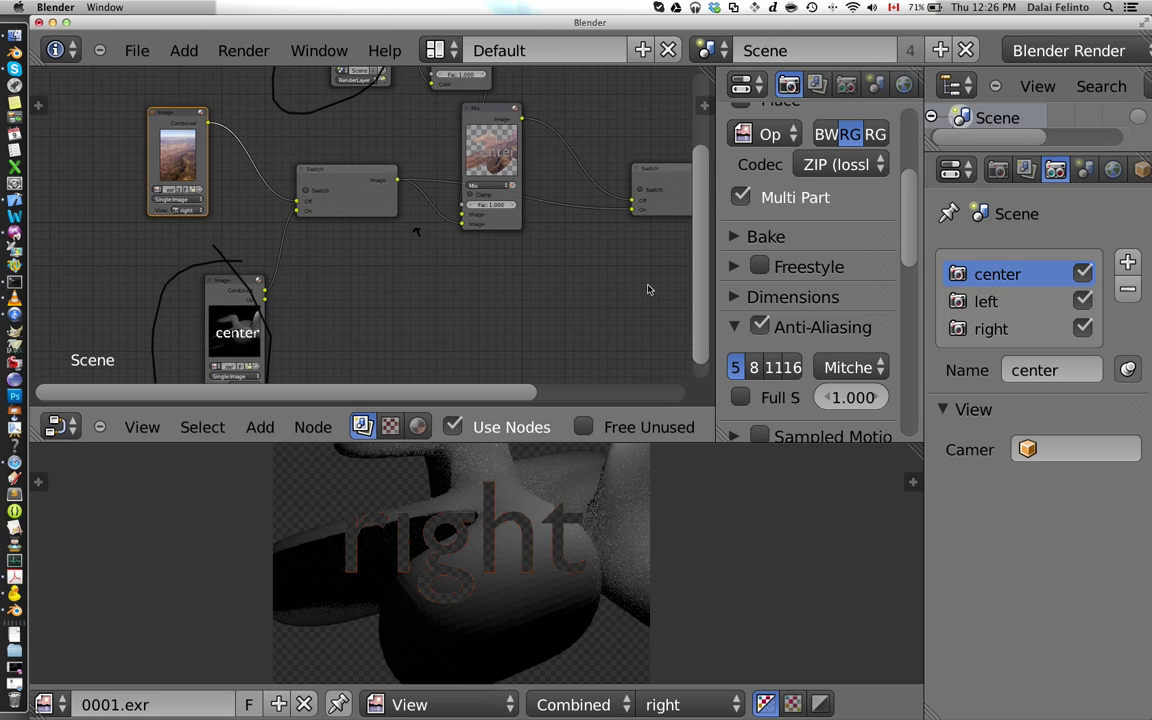
click(306, 190)
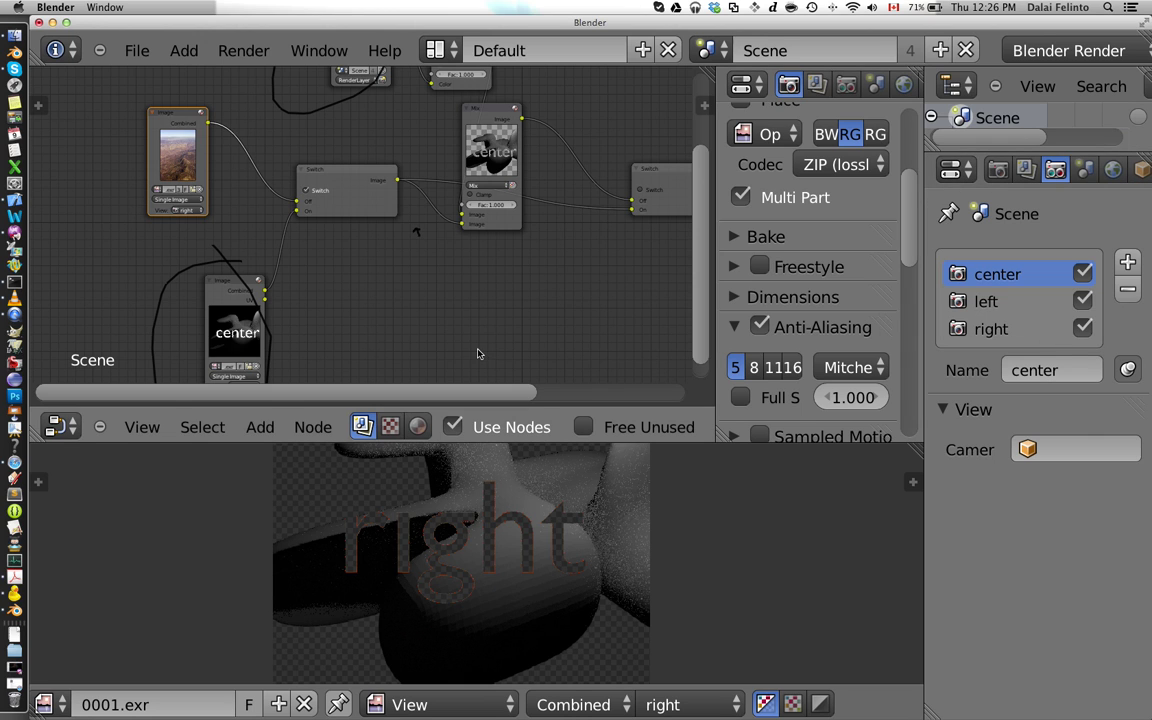
key(F12)
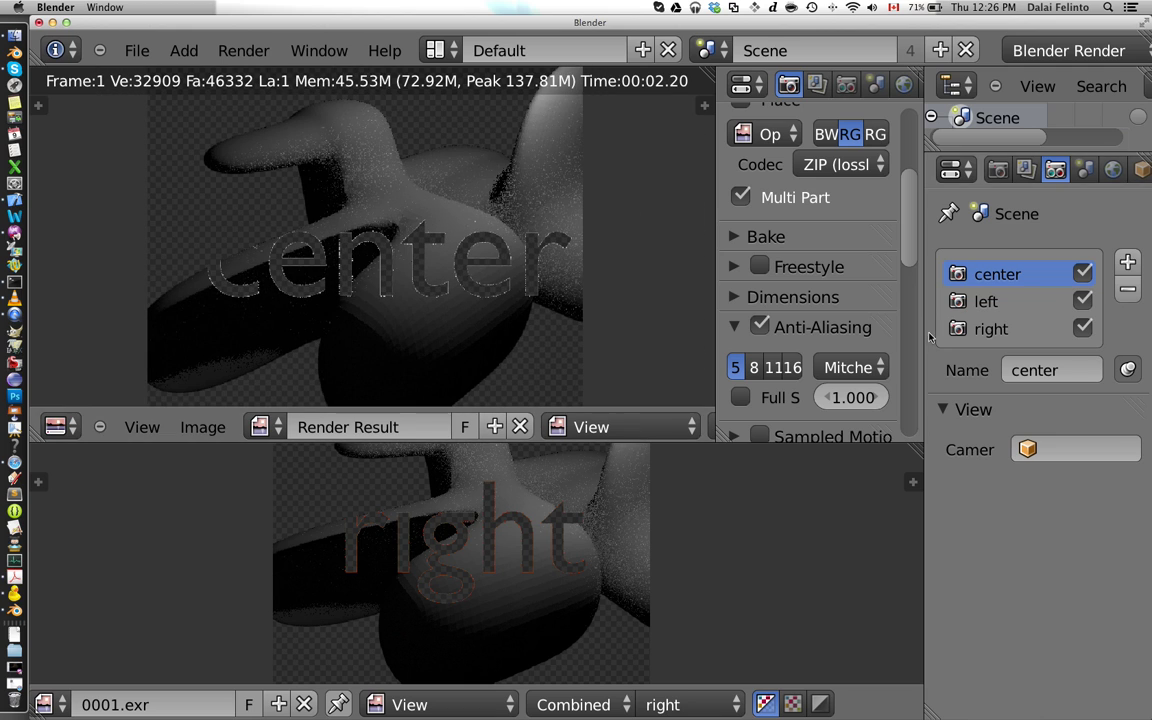
click(986, 301)
key(F12)
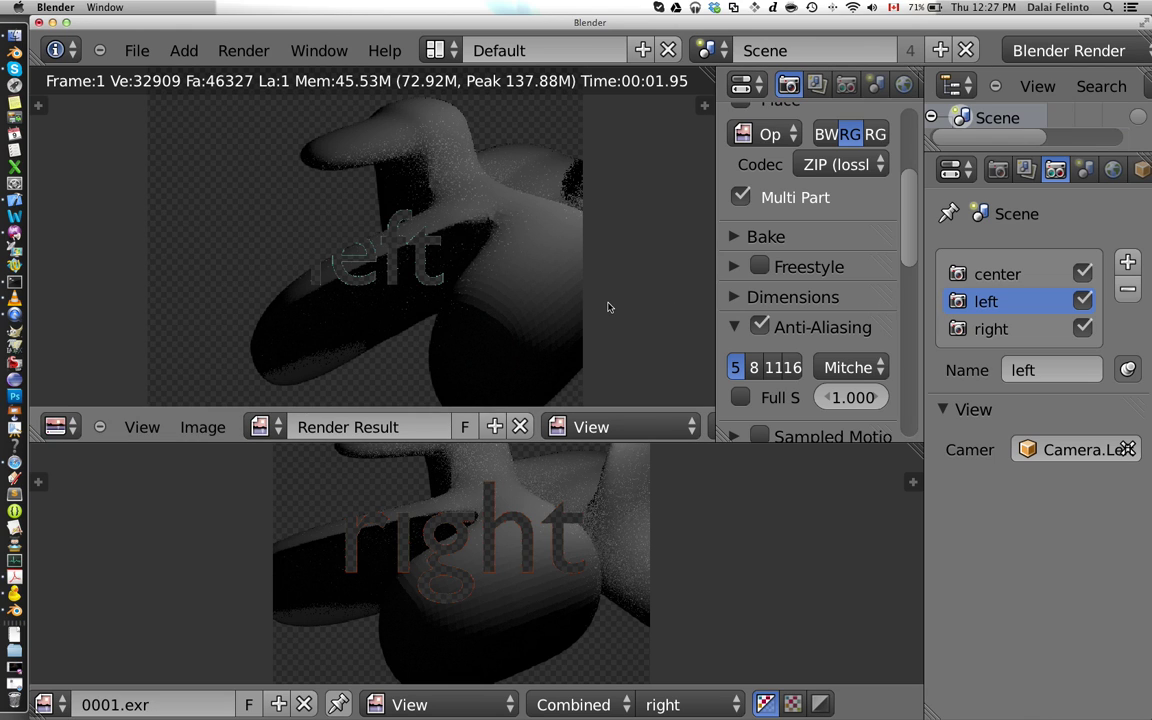
Clear the camera assigned to the left view, render the scene again and close the render result.
click(1072, 450)
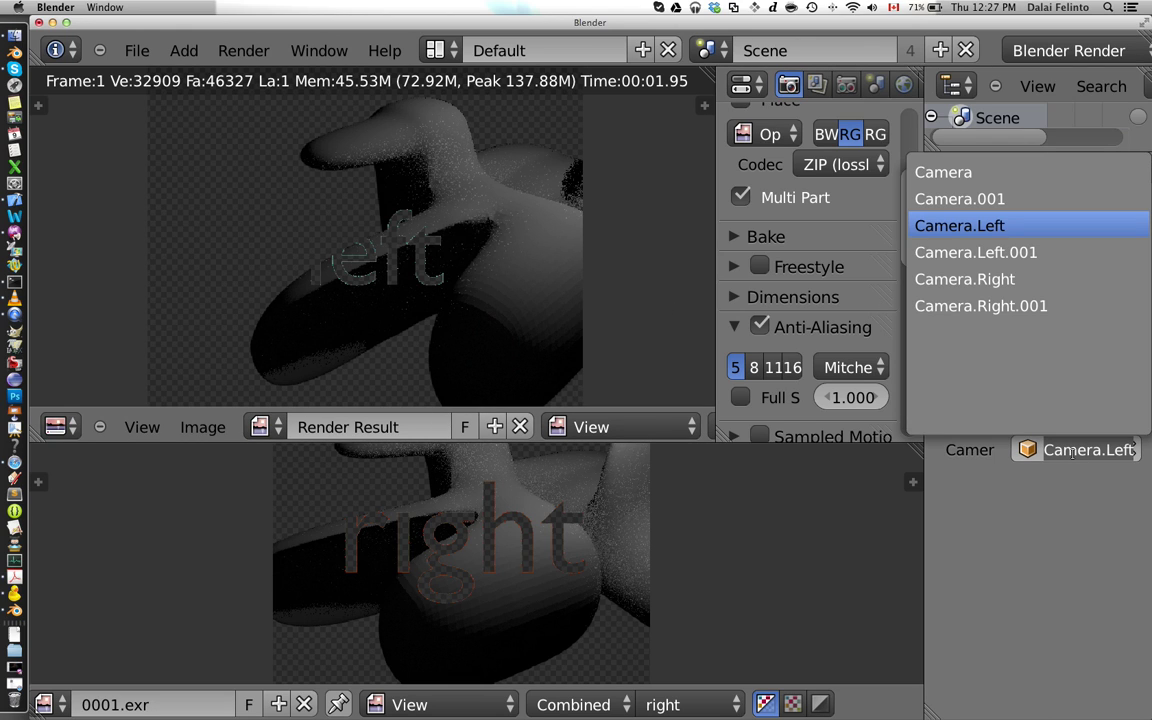
key(Escape)
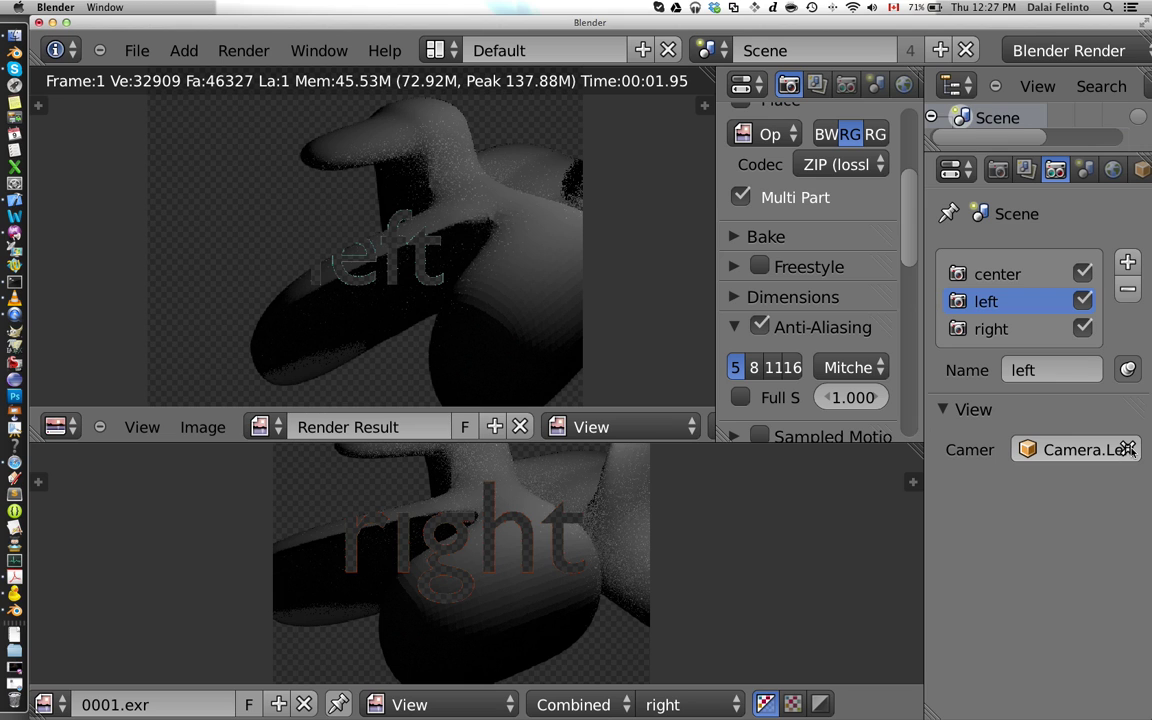
click(1127, 449)
key(shift+F3)
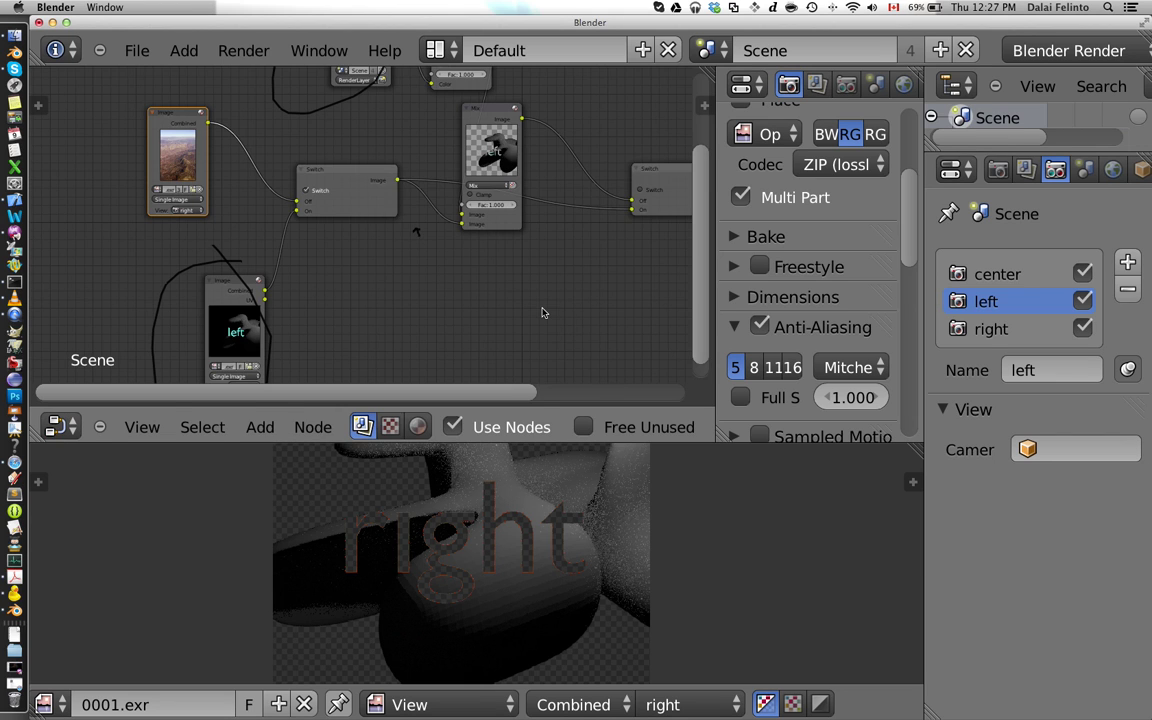
key(F12)
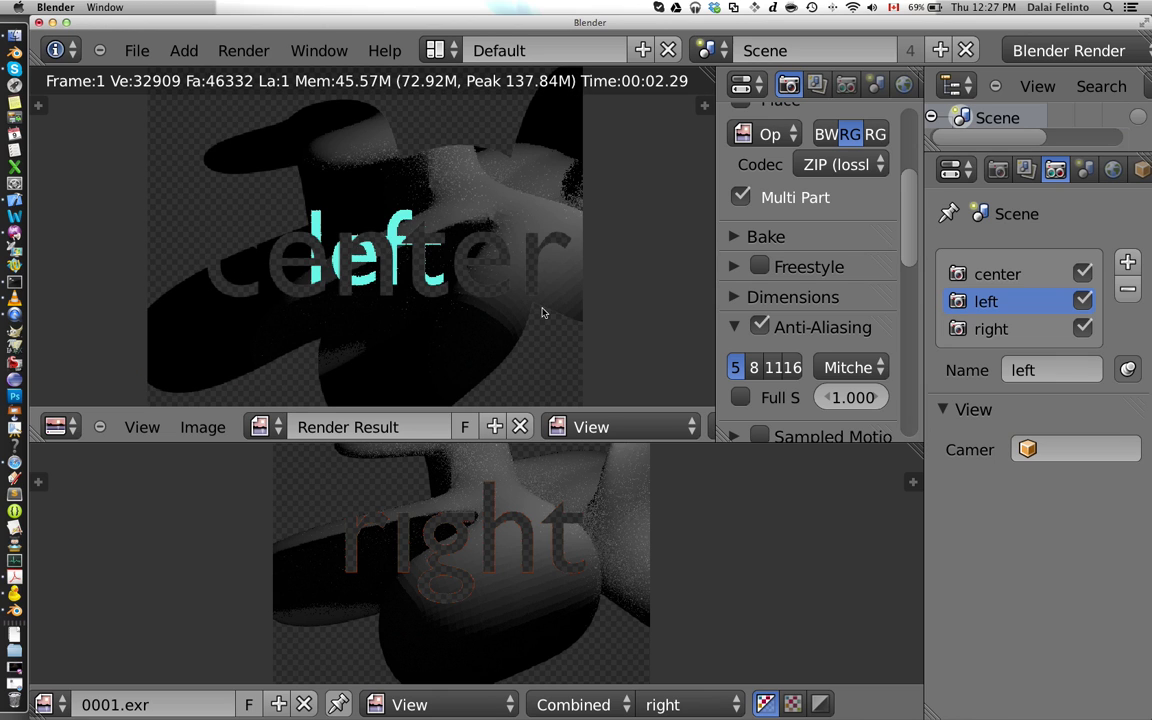
key(Escape)
Change the node editor to a 3D View without side panels and show the scene's render settings.
scroll(222, 290, down, 1)
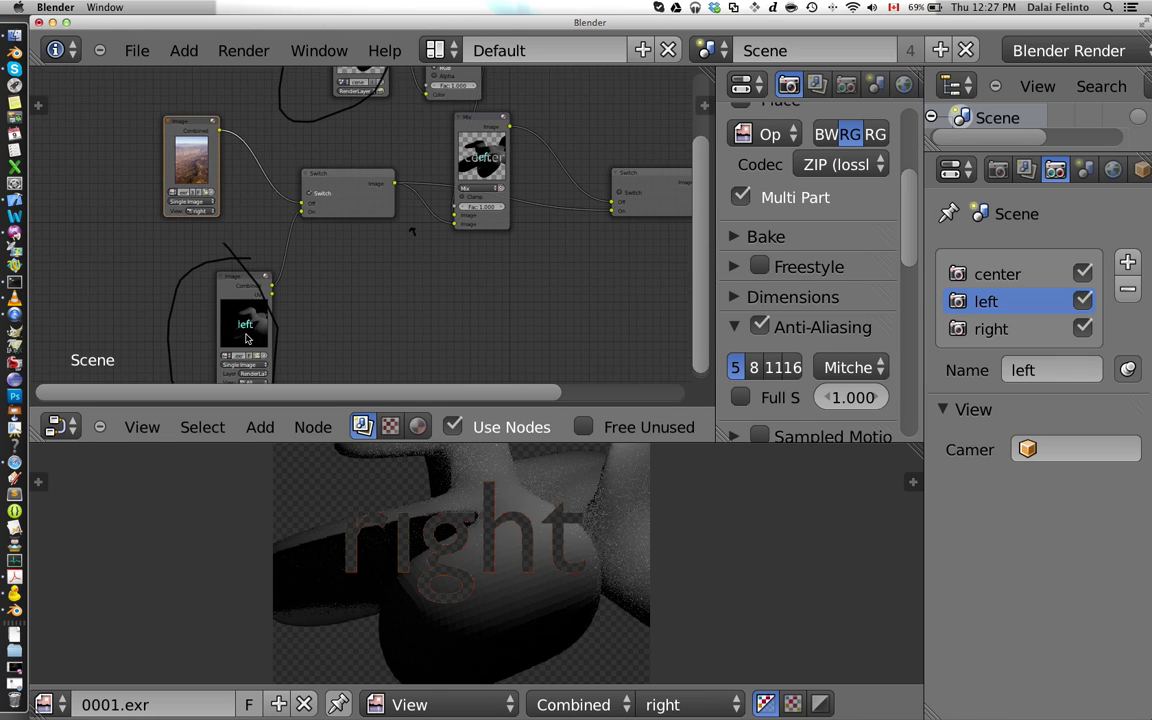
middle_drag(241, 314, 256, 238)
click(58, 427)
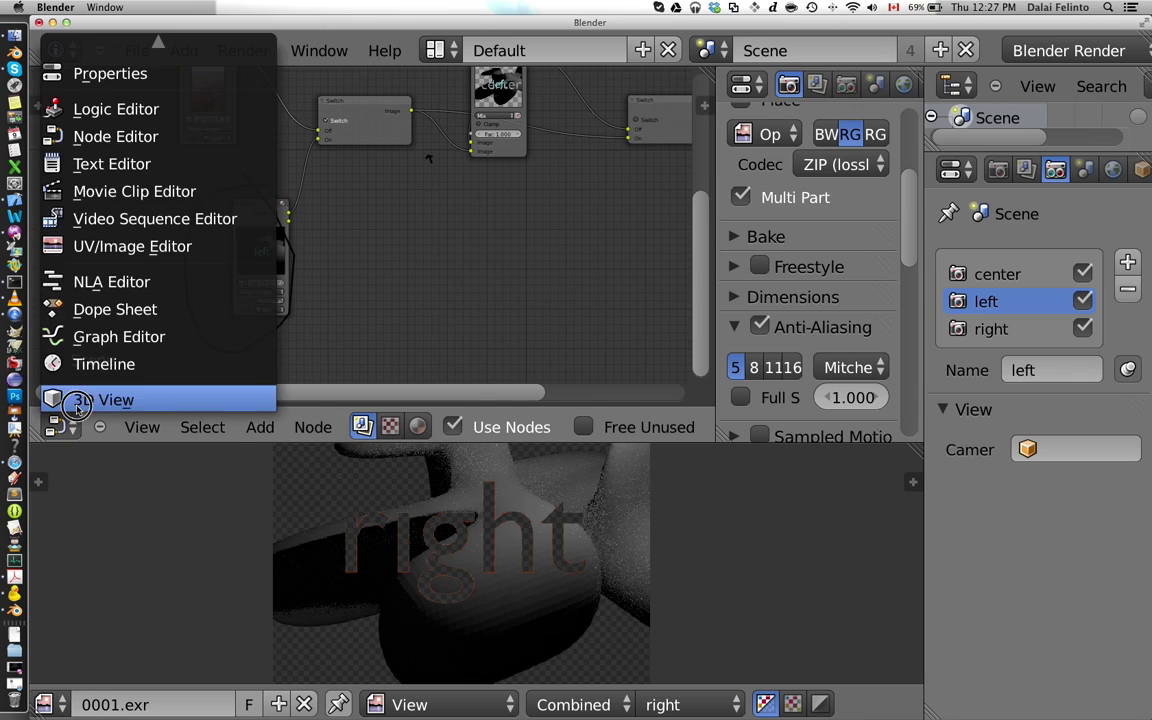
click(70, 398)
key(n)
key(t)
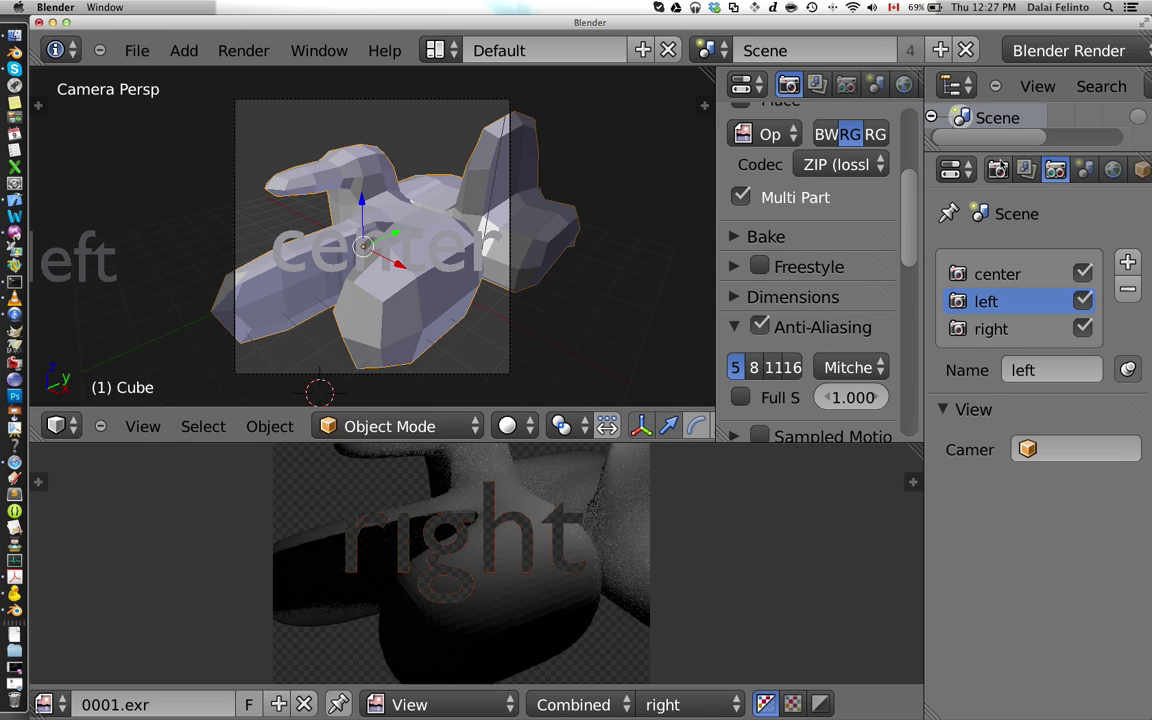
click(997, 169)
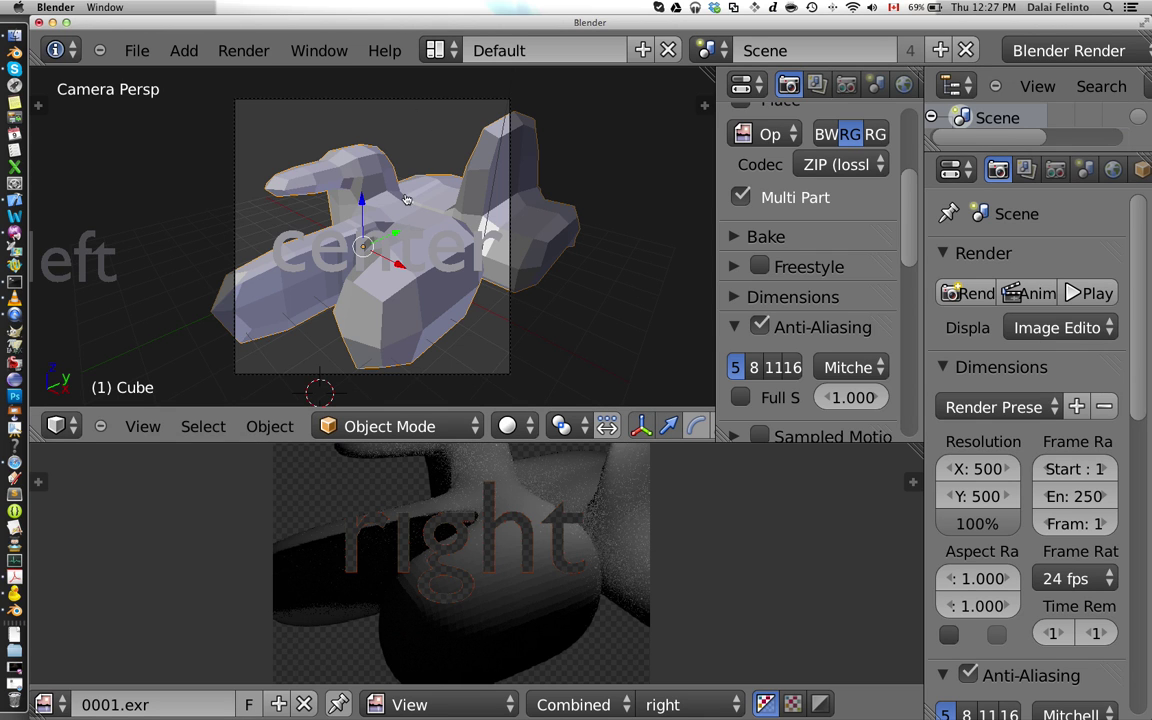
Switch to Safari and look through the multiview branch README on GitHub, from its file list to the roadmap.
key(super+Tab)
key(super+Tab)
click(22, 460)
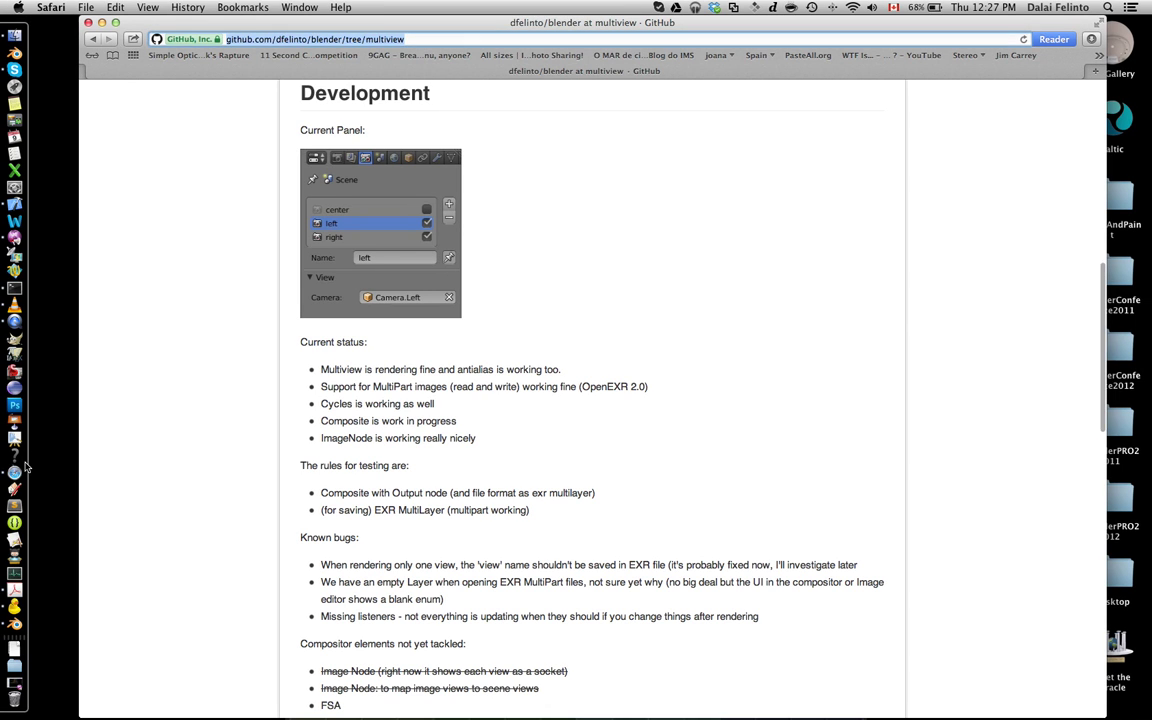
click(252, 291)
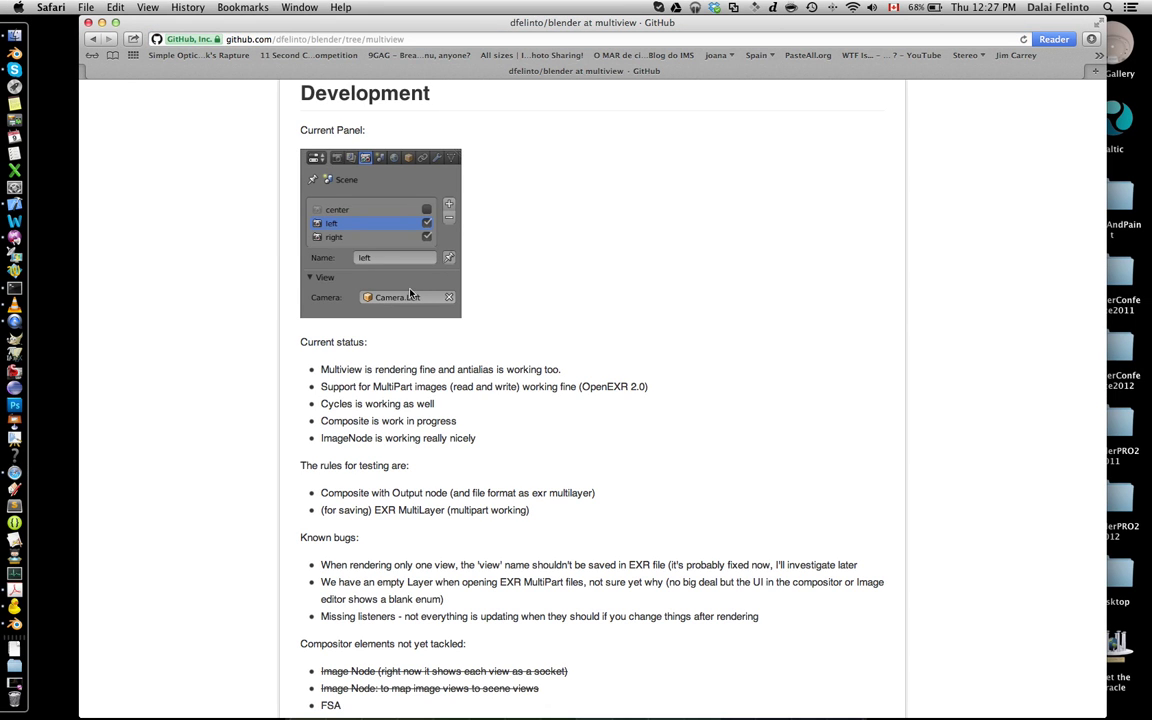
scroll(410, 293, up, 5)
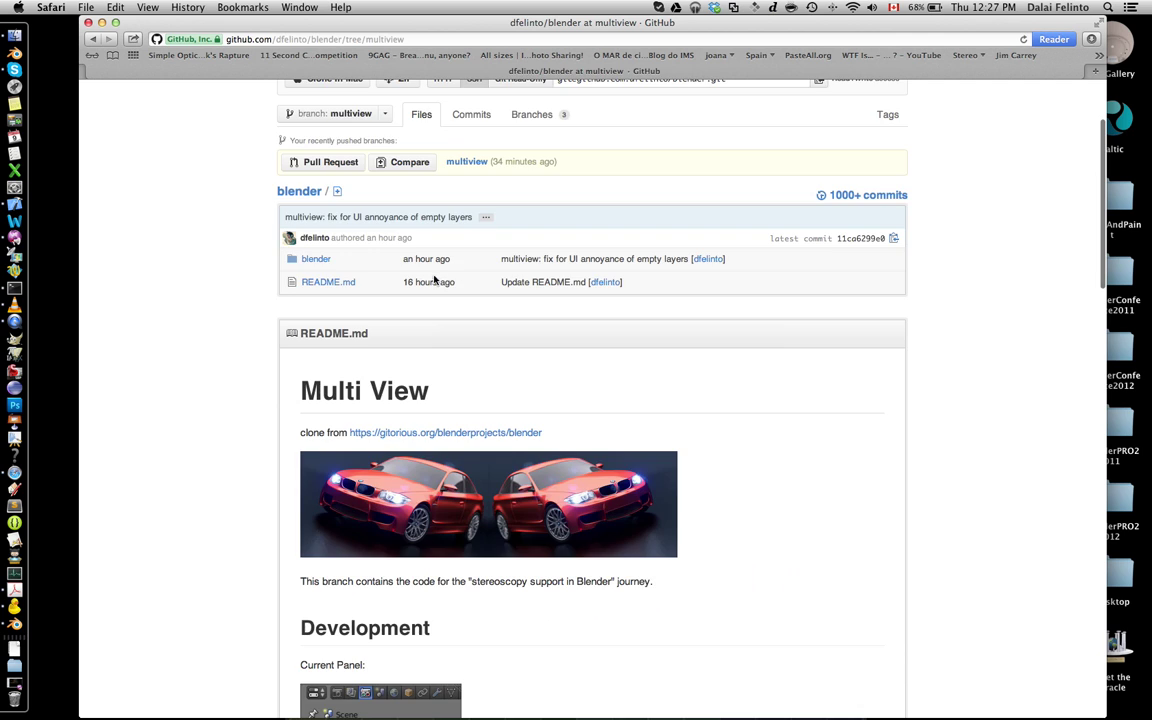
scroll(421, 314, down, 8)
scroll(421, 314, down, 5)
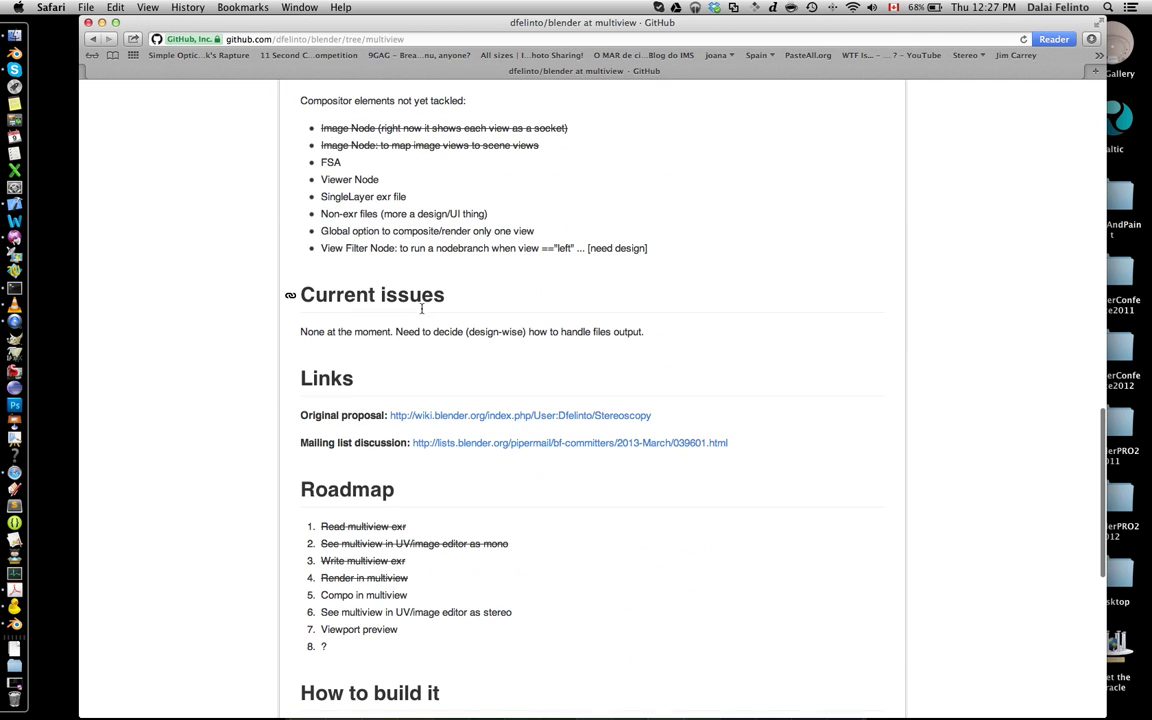
Open the original stereoscopy proposal linked in the README and look over its viewport and camera sections.
click(445, 416)
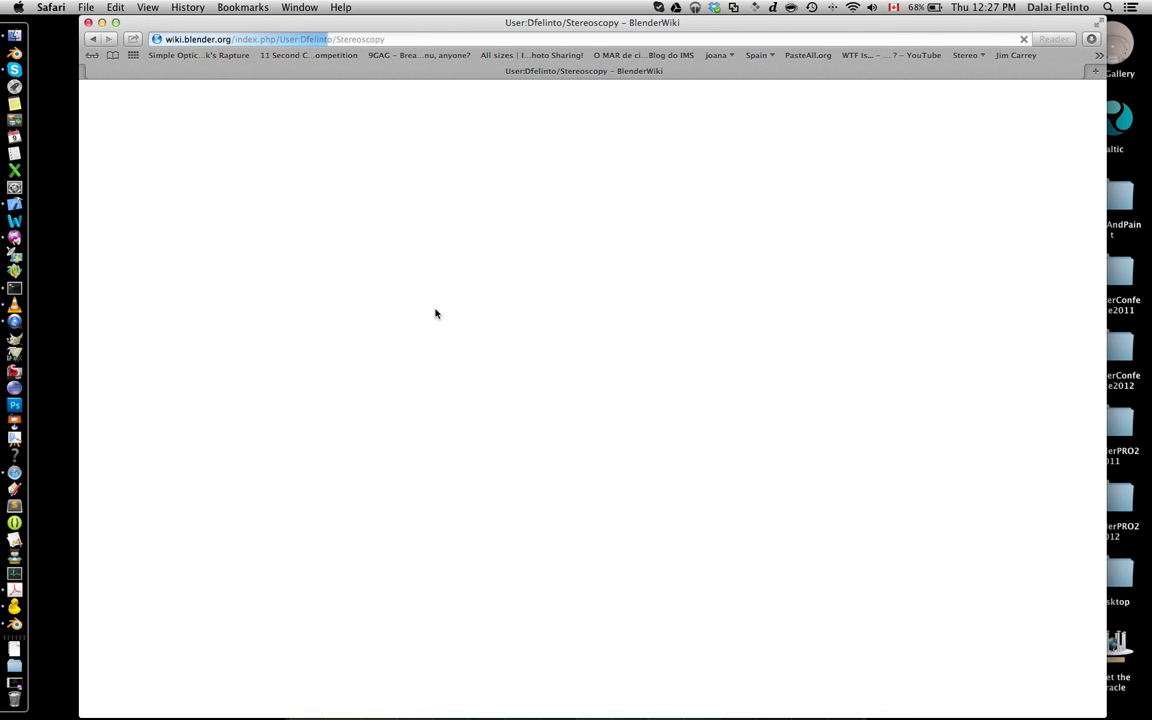
scroll(436, 318, down, 10)
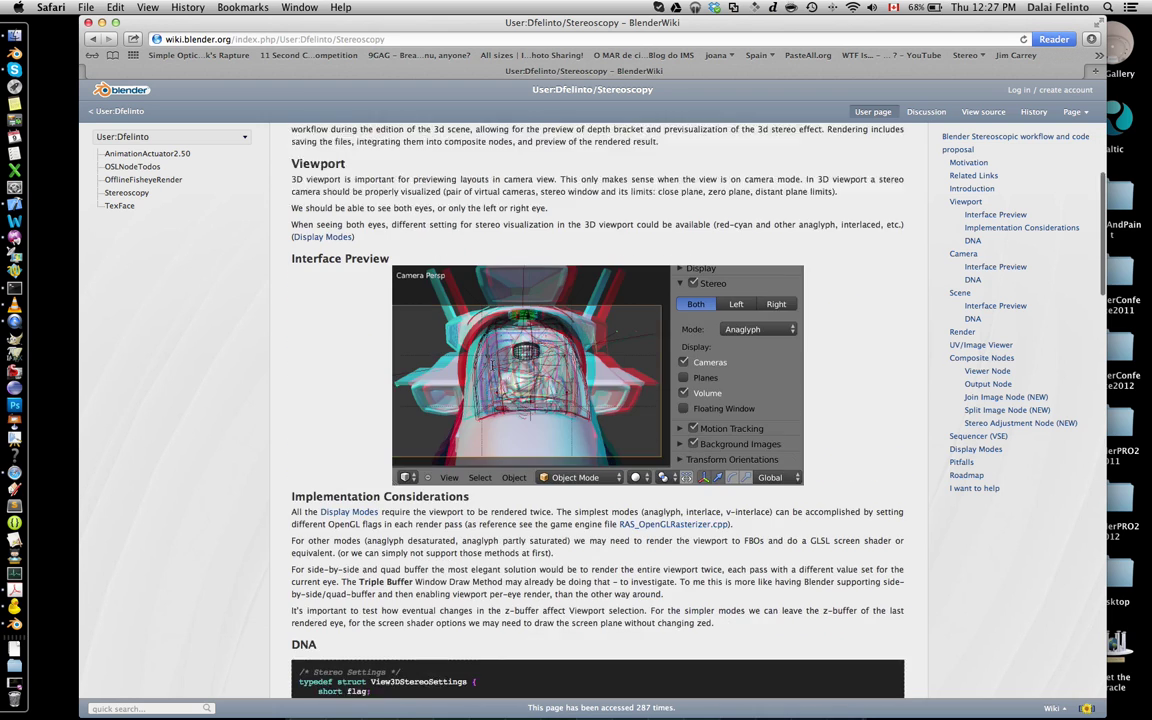
scroll(626, 367, down, 10)
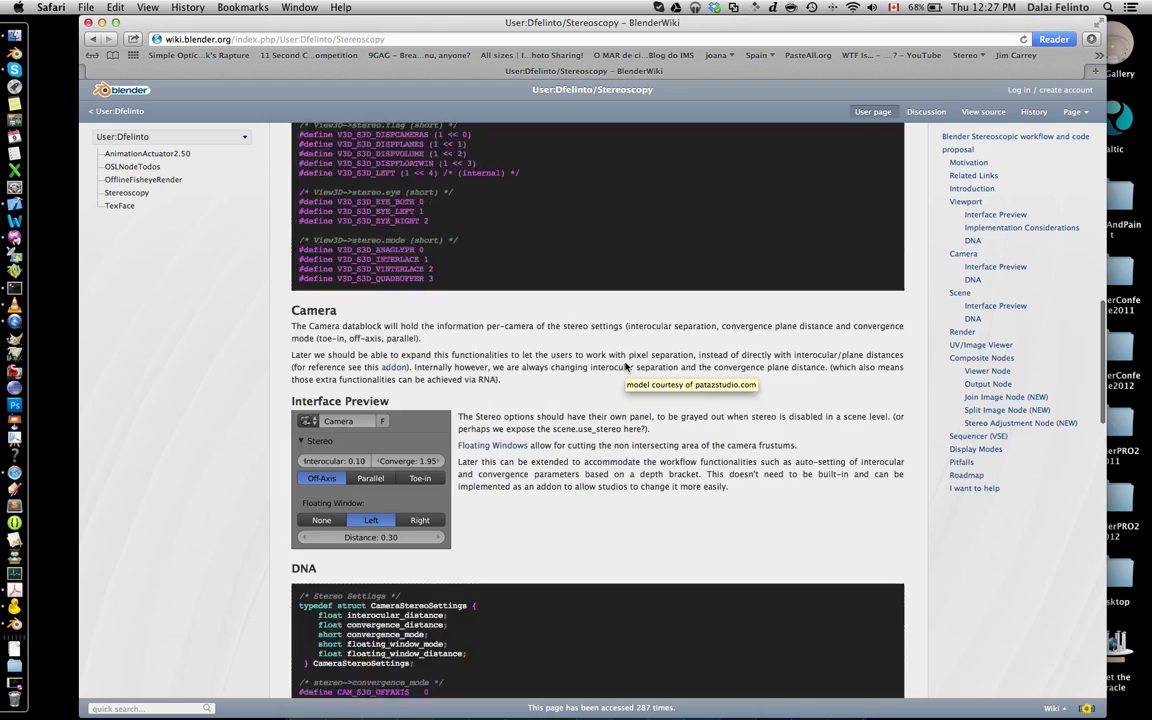
scroll(370, 307, up, 10)
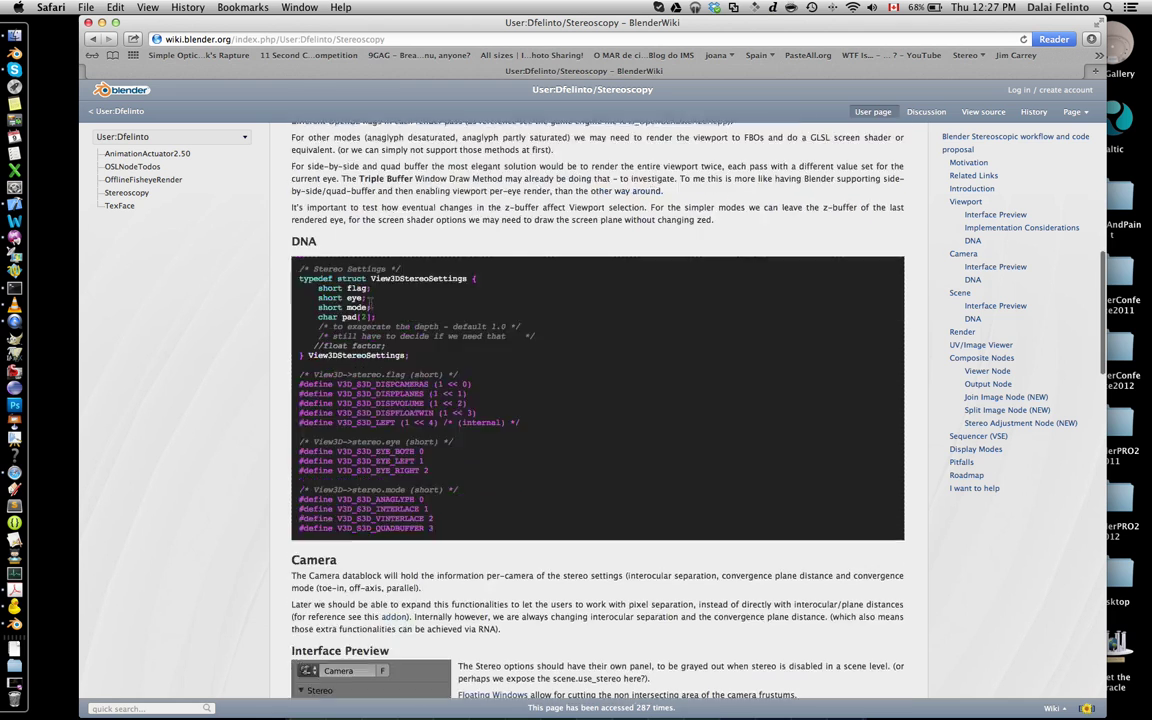